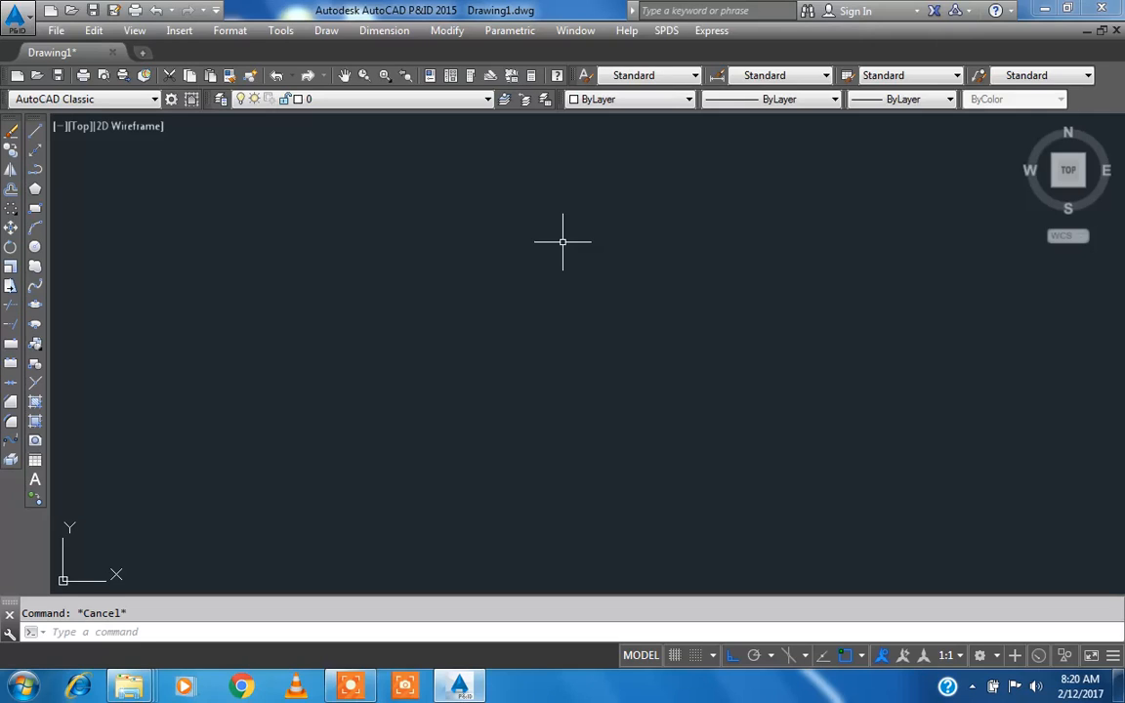
click(527, 244)
key(Escape)
click(623, 314)
click(533, 262)
key(Escape)
Step: Draw a horizontal line 10 units long in the upper part of the drawing area
click(34, 134)
click(321, 237)
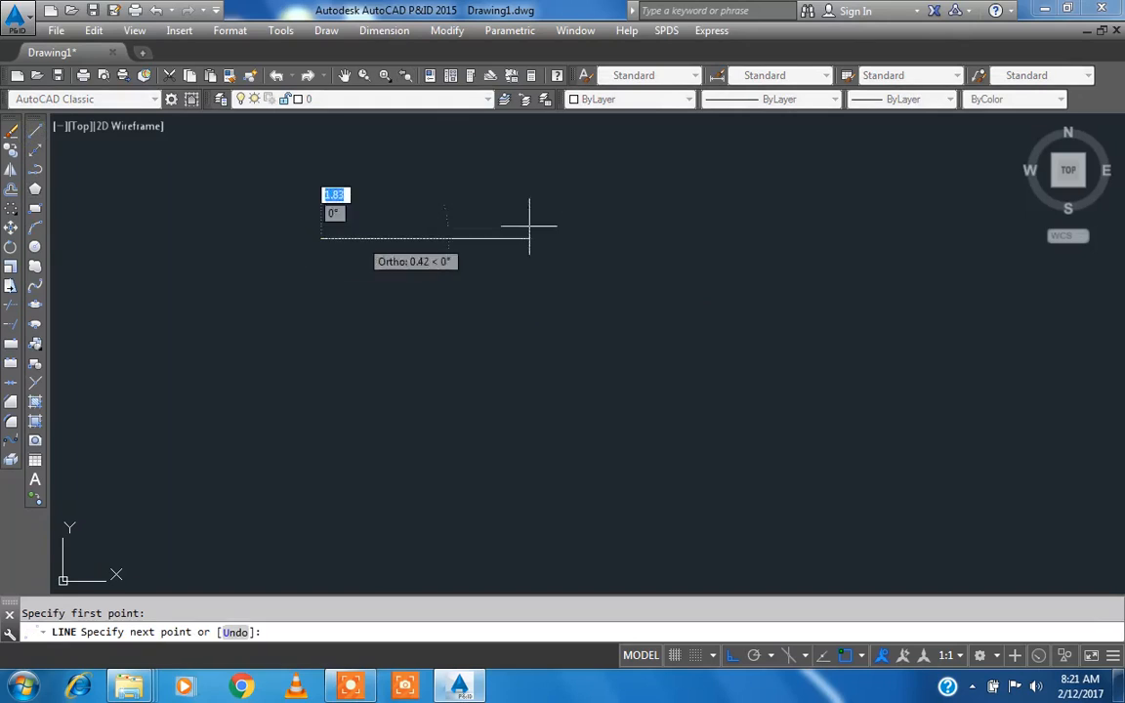
text(10)
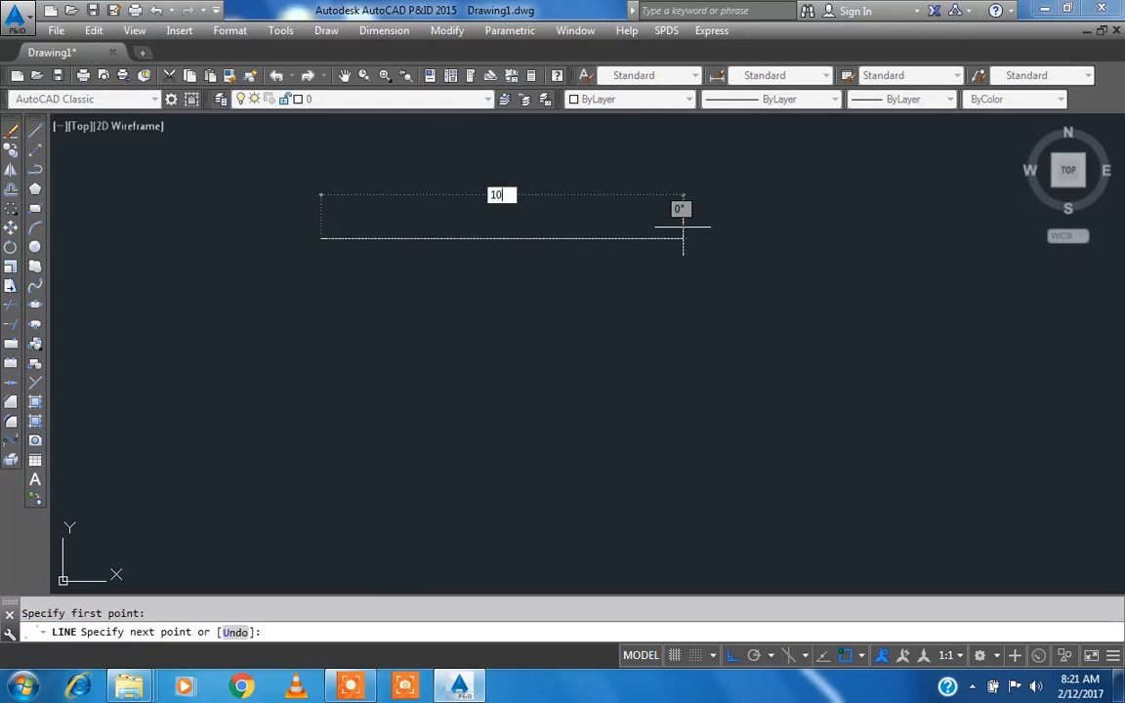
key(Return)
key(Escape)
scroll(437, 278, down, 4)
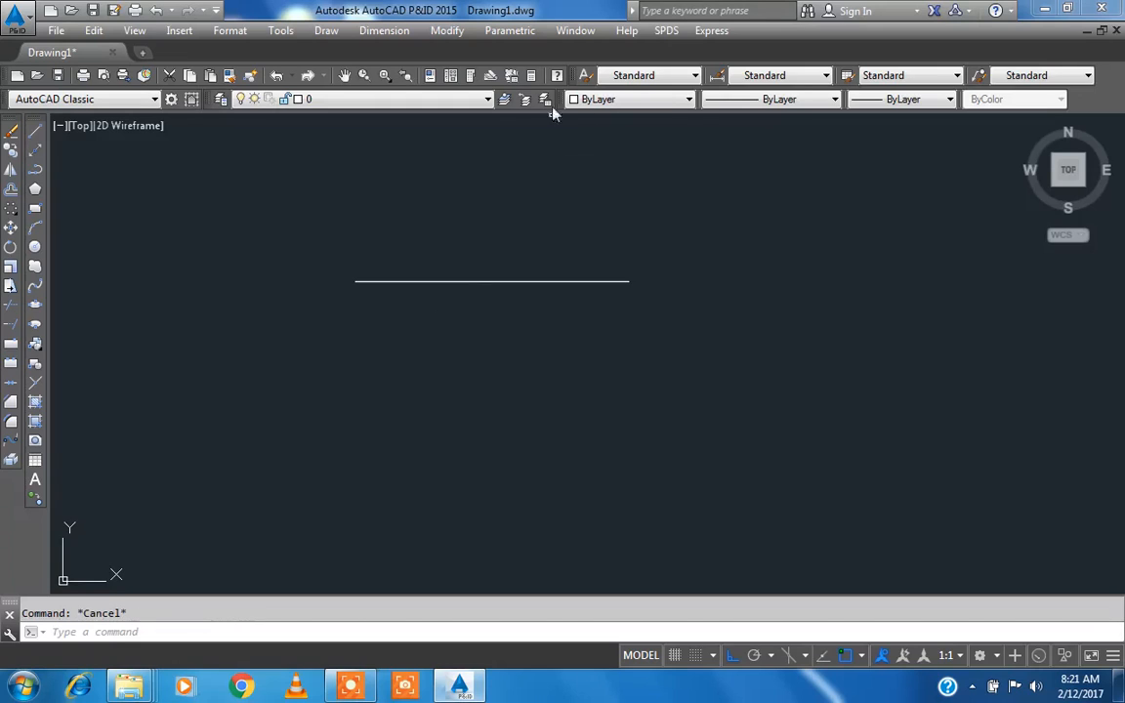
Step: Undock the Properties toolbar so it floats over the drawing area above the line, and bring up the PID toolbar list
drag(558, 108, 474, 173)
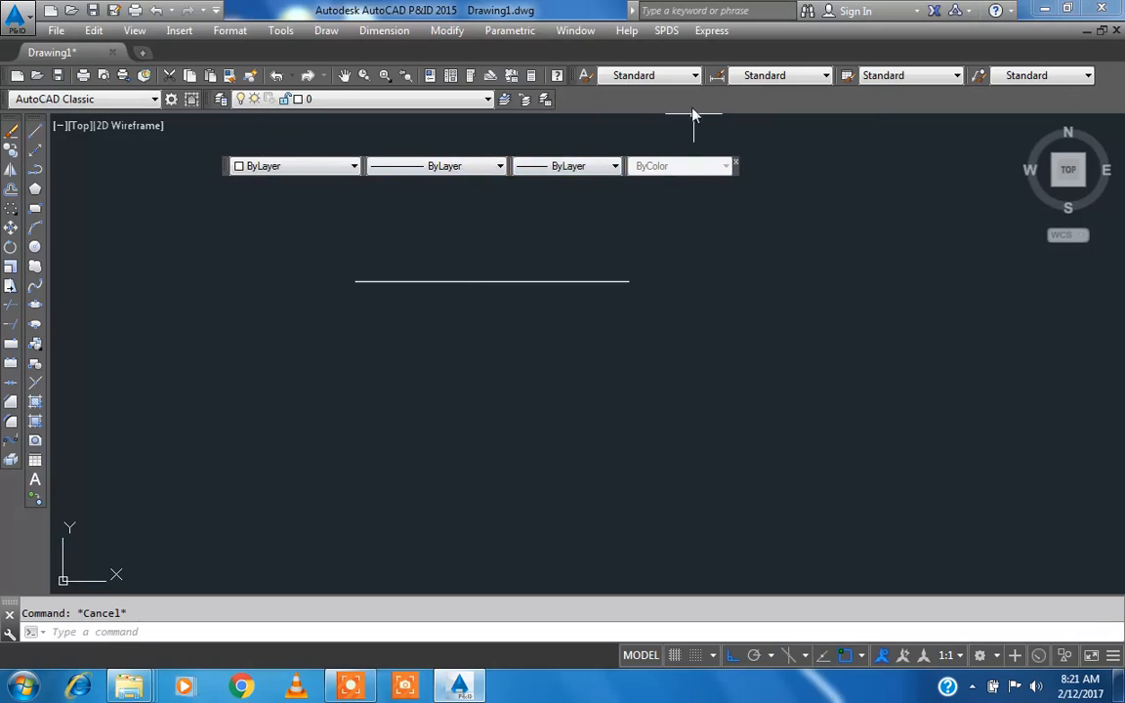
right_click(832, 99)
mouse_move(857, 146)
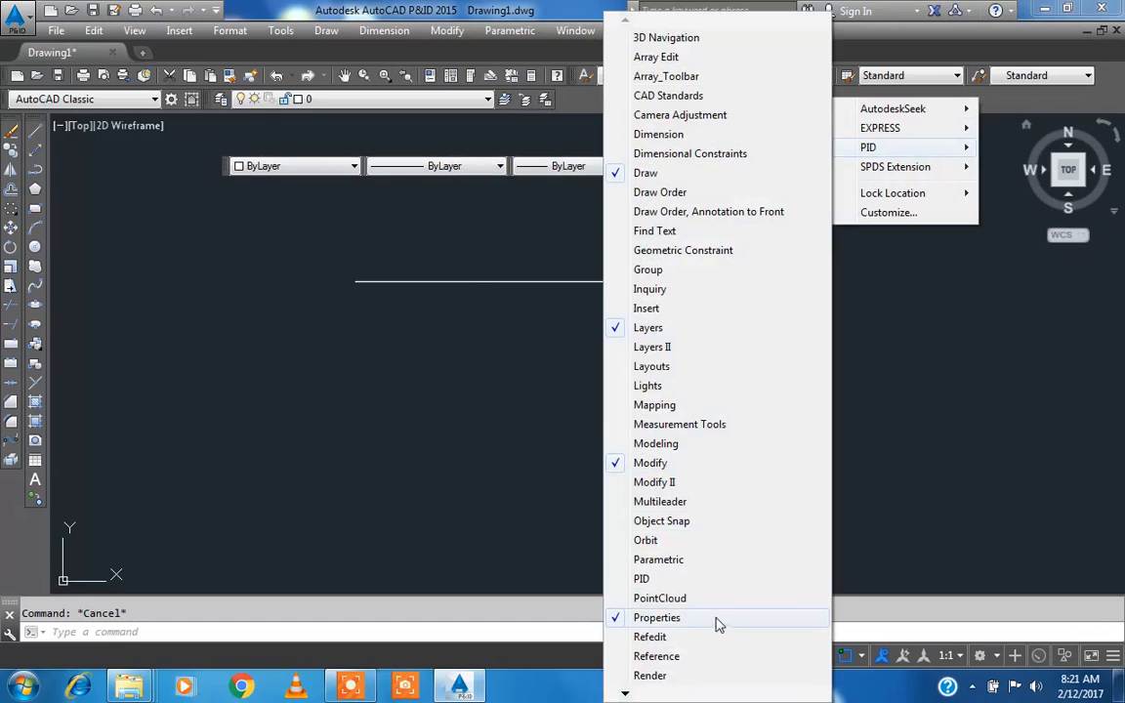
Step: Examine the PID toolbar list for where the Properties toolbar is switched on, and close it unchanged
click(279, 38)
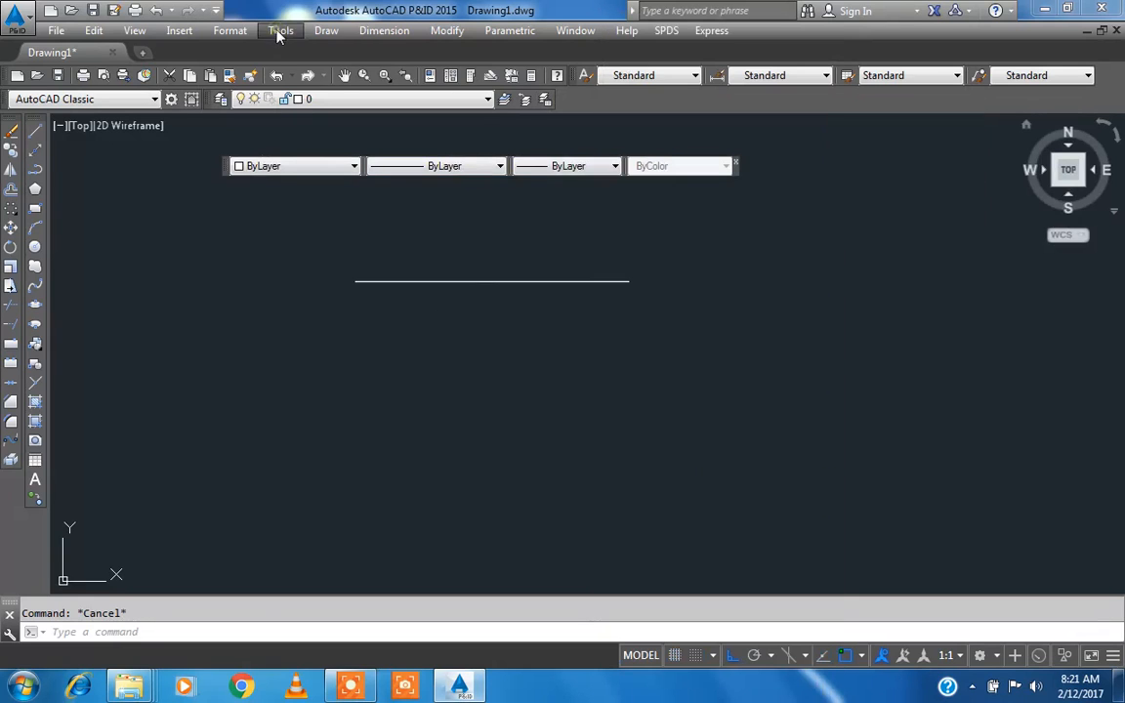
click(280, 36)
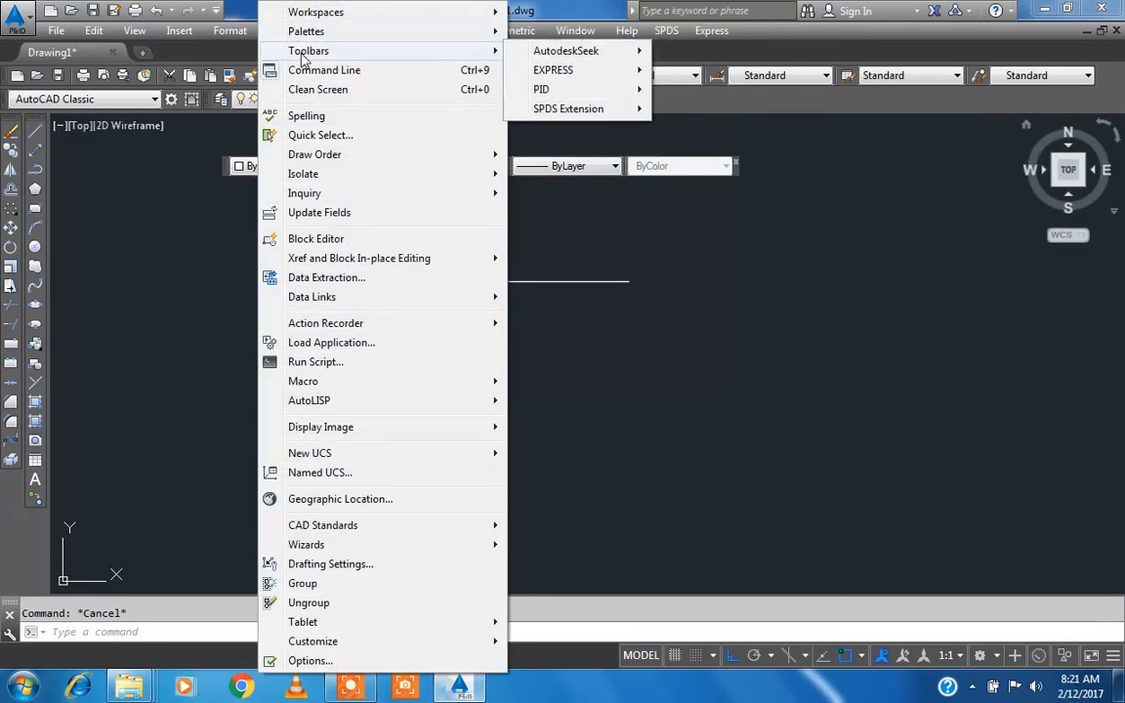
mouse_move(502, 50)
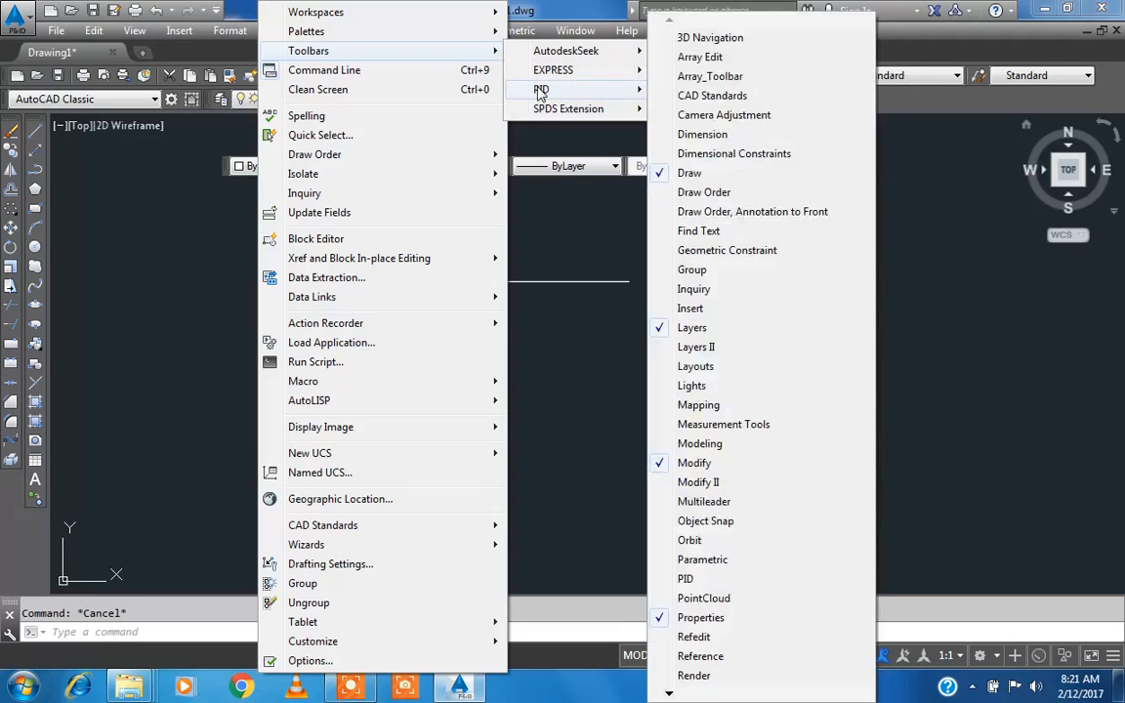
mouse_move(652, 96)
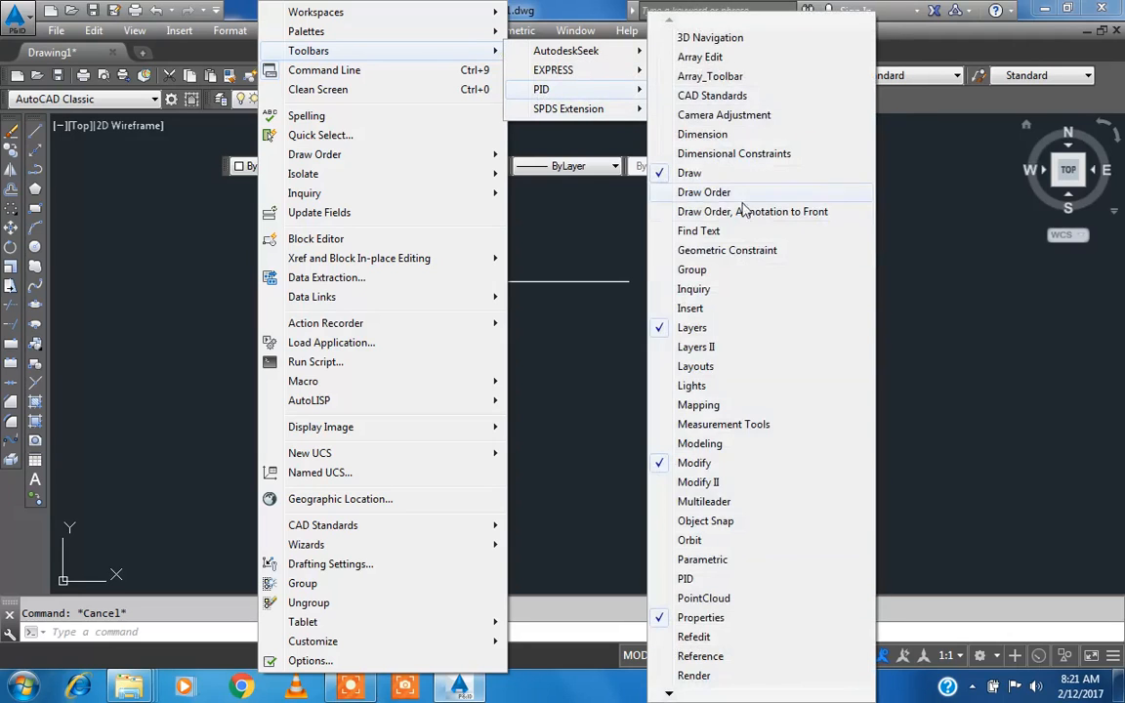
key(Escape)
key(Escape)
key(Escape)
click(574, 329)
key(Escape)
key(Escape)
Step: Review the object colors offered by the Properties toolbar without choosing one
middle_drag(431, 281, 454, 299)
scroll(445, 288, up, 2)
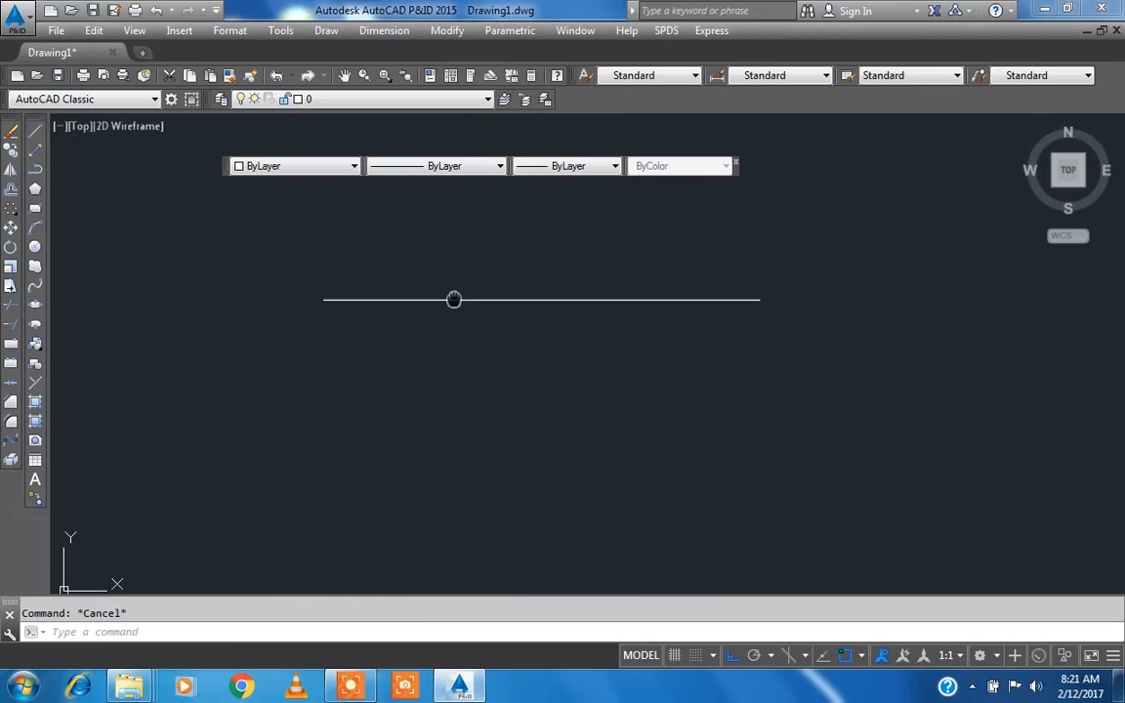
click(327, 174)
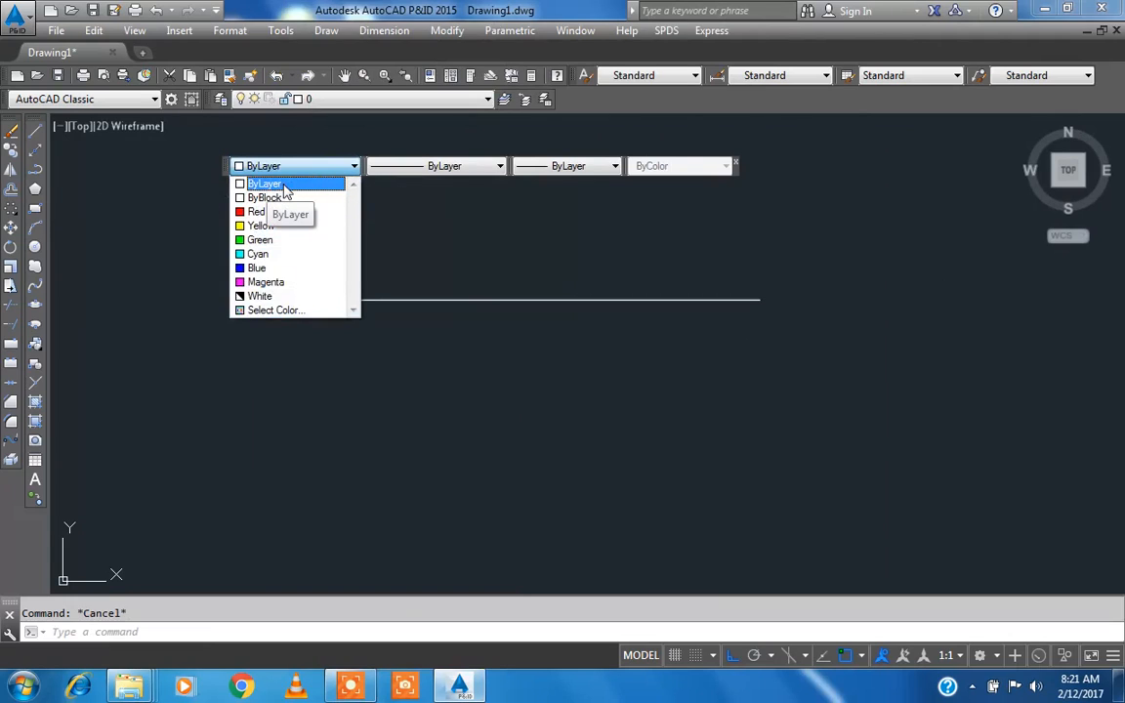
click(311, 98)
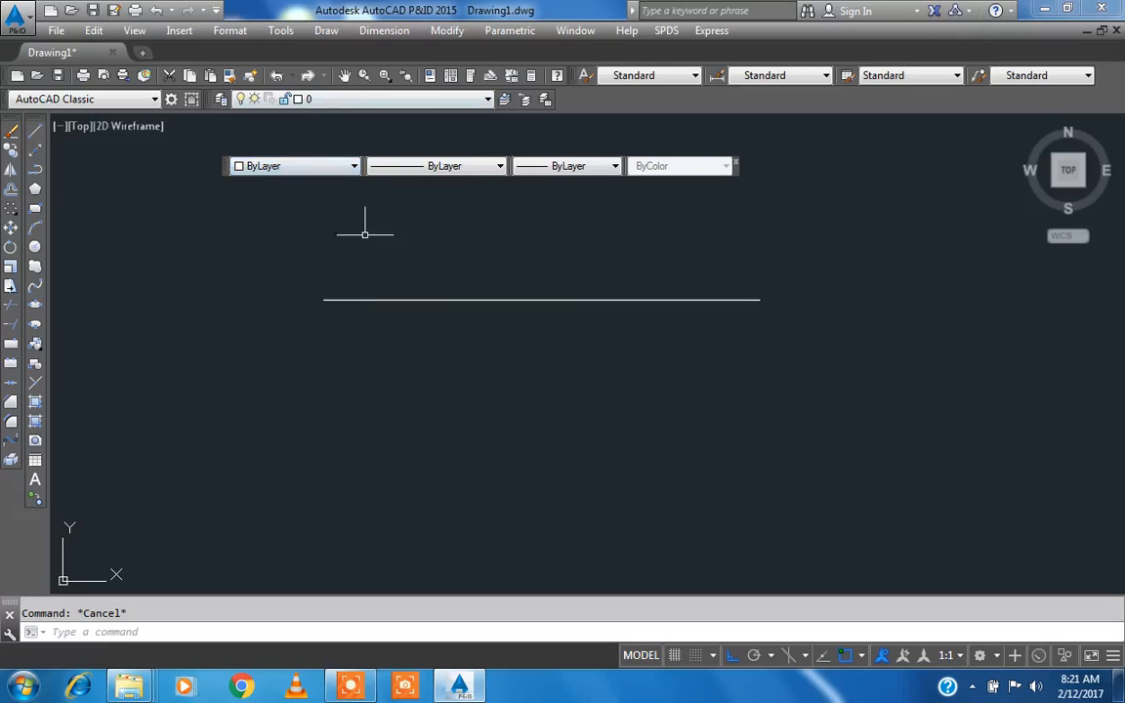
Step: Draw a small rectangle to the left of the horizontal line
click(35, 208)
click(168, 248)
click(215, 287)
key(Escape)
Step: Change the small rectangle's color to Red and deselect it
click(233, 302)
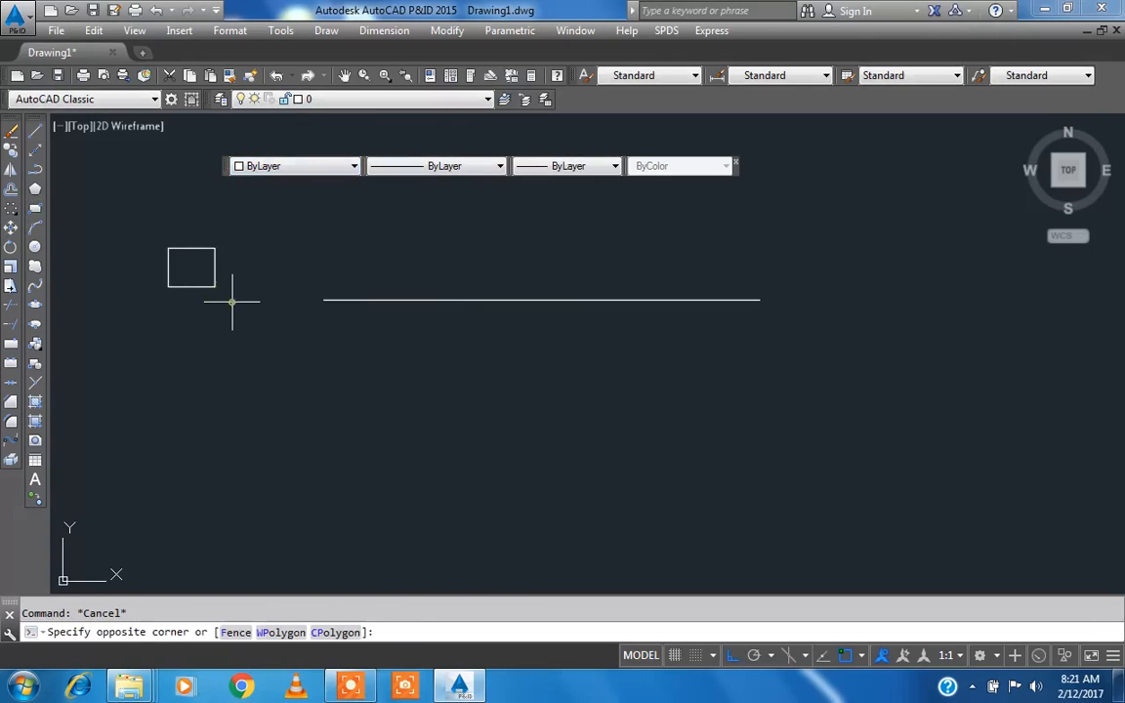
click(183, 259)
click(284, 170)
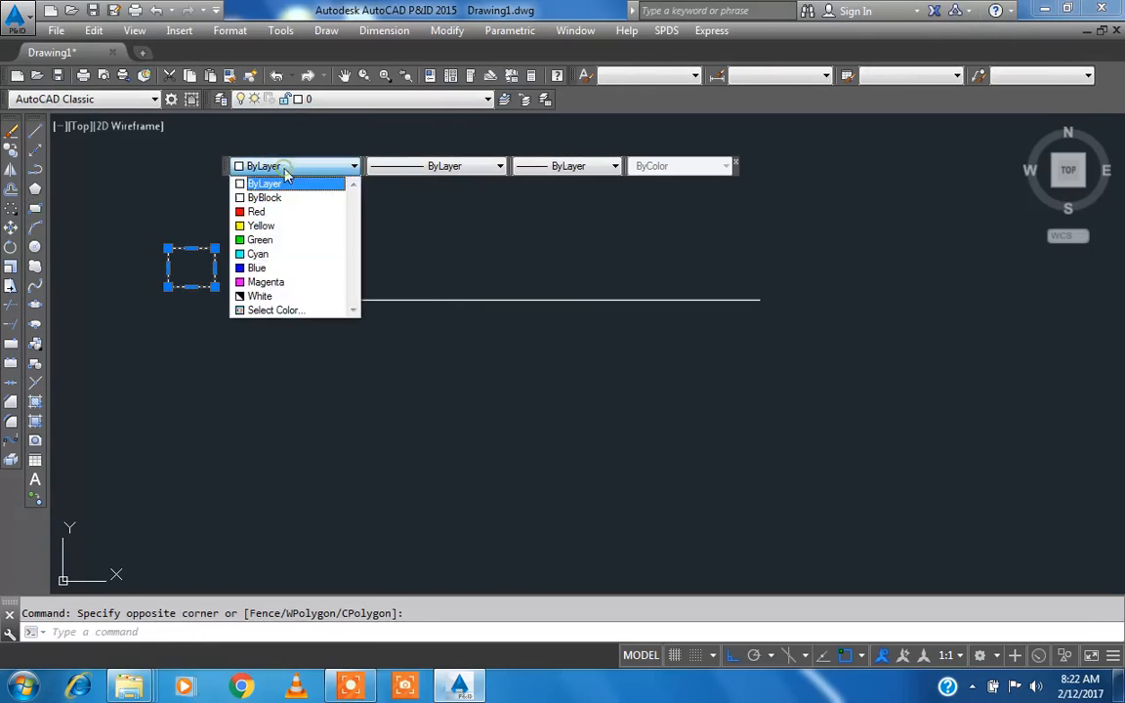
click(298, 211)
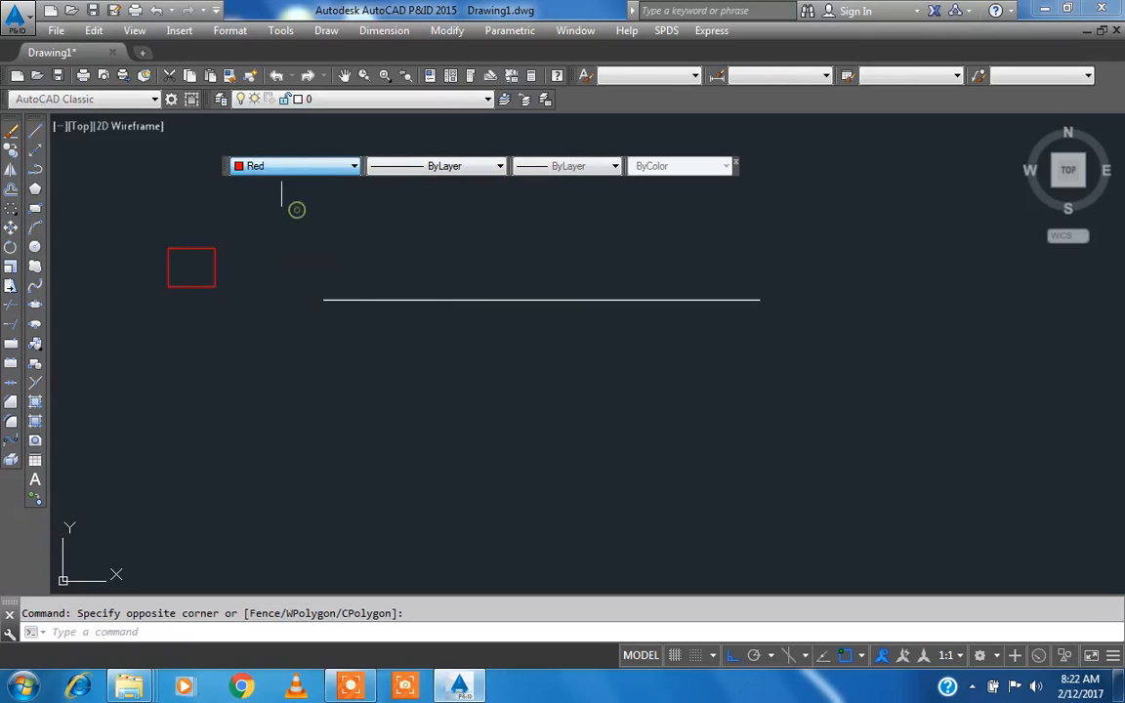
key(Escape)
Step: Set the current drawing color to DIC 7 from the DIC COLOR GUIDE(R) color book
click(302, 170)
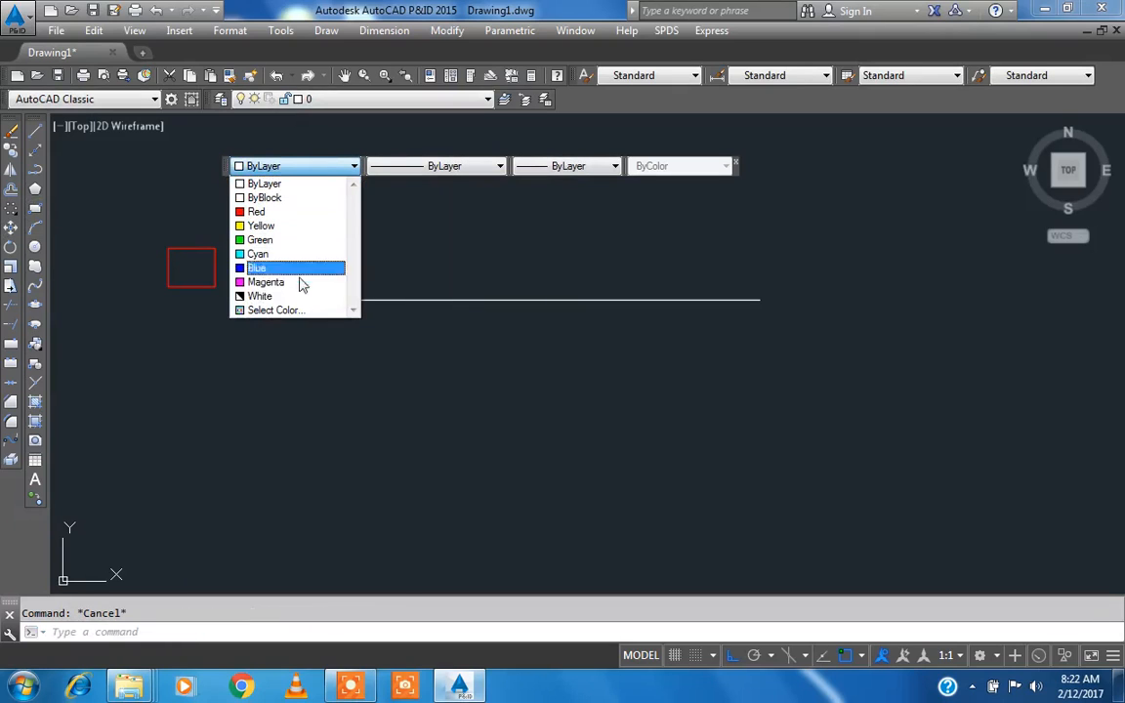
click(283, 311)
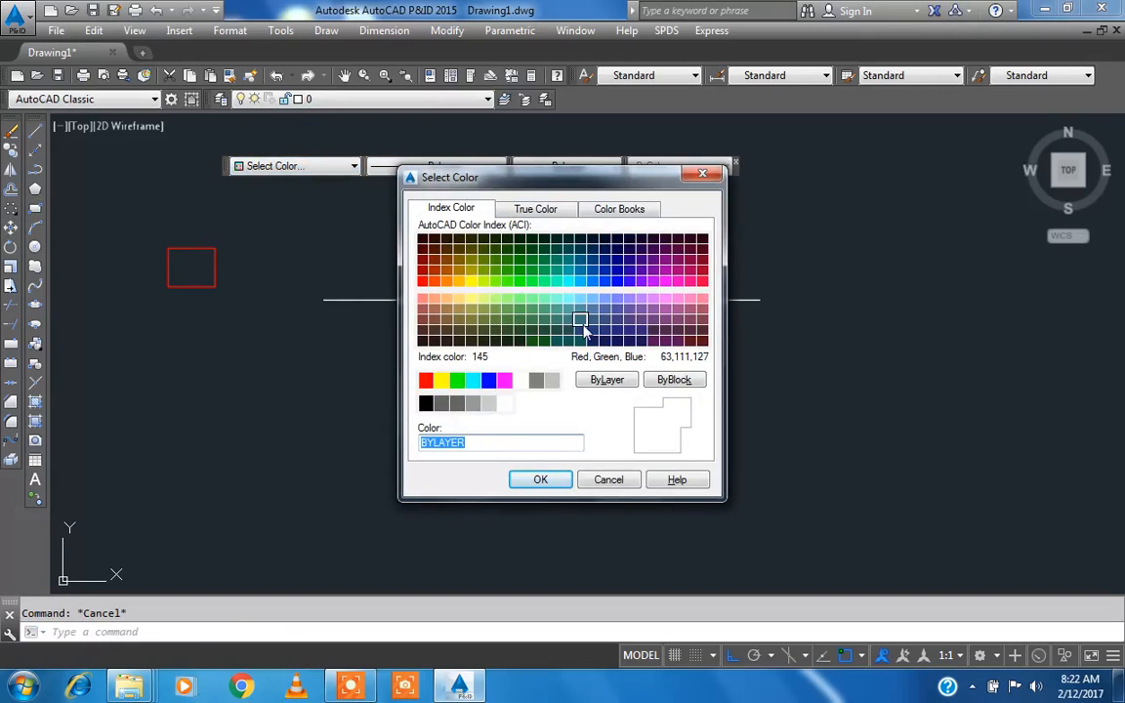
click(549, 216)
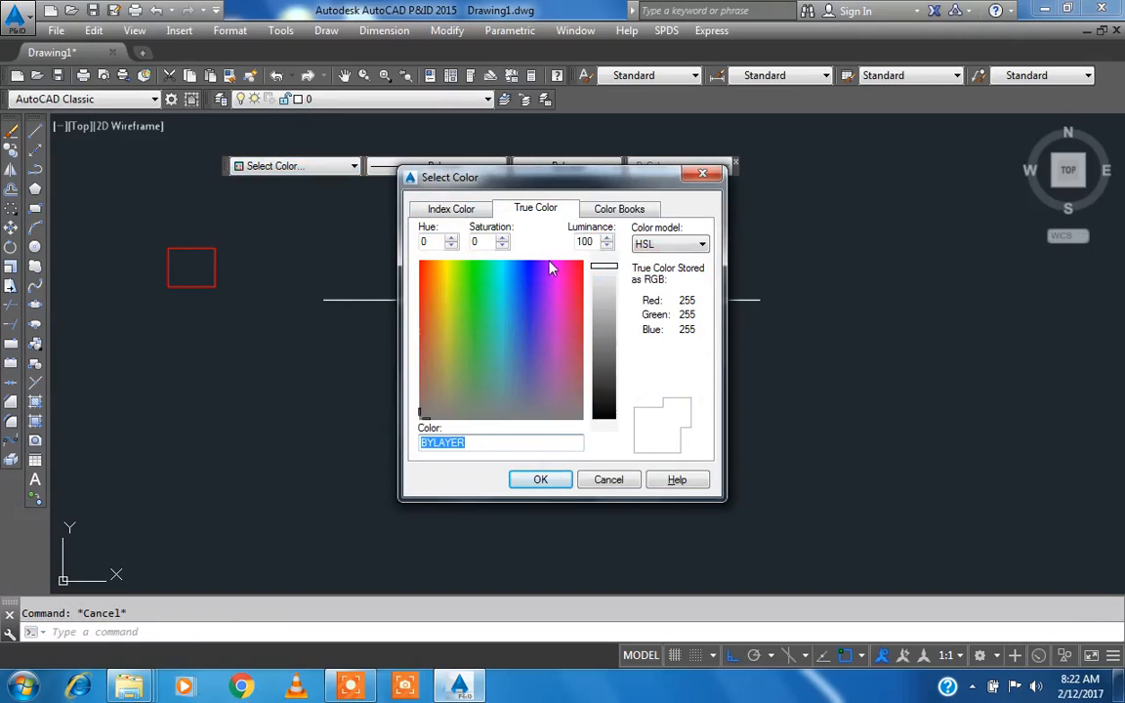
click(619, 210)
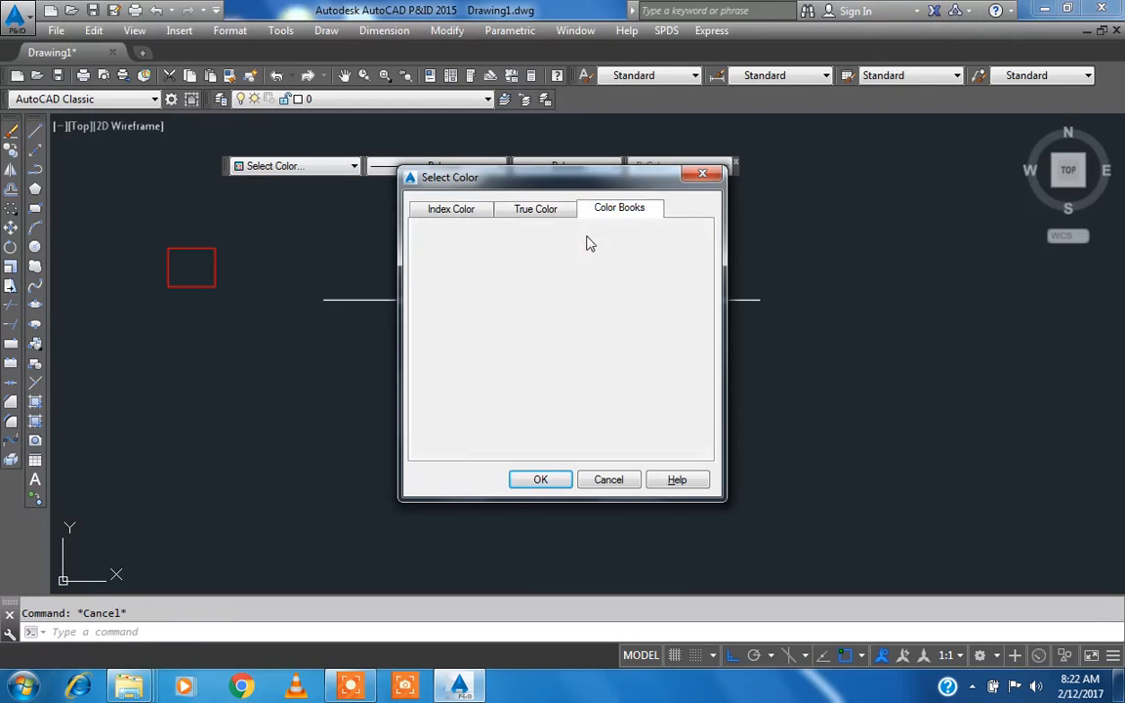
click(558, 360)
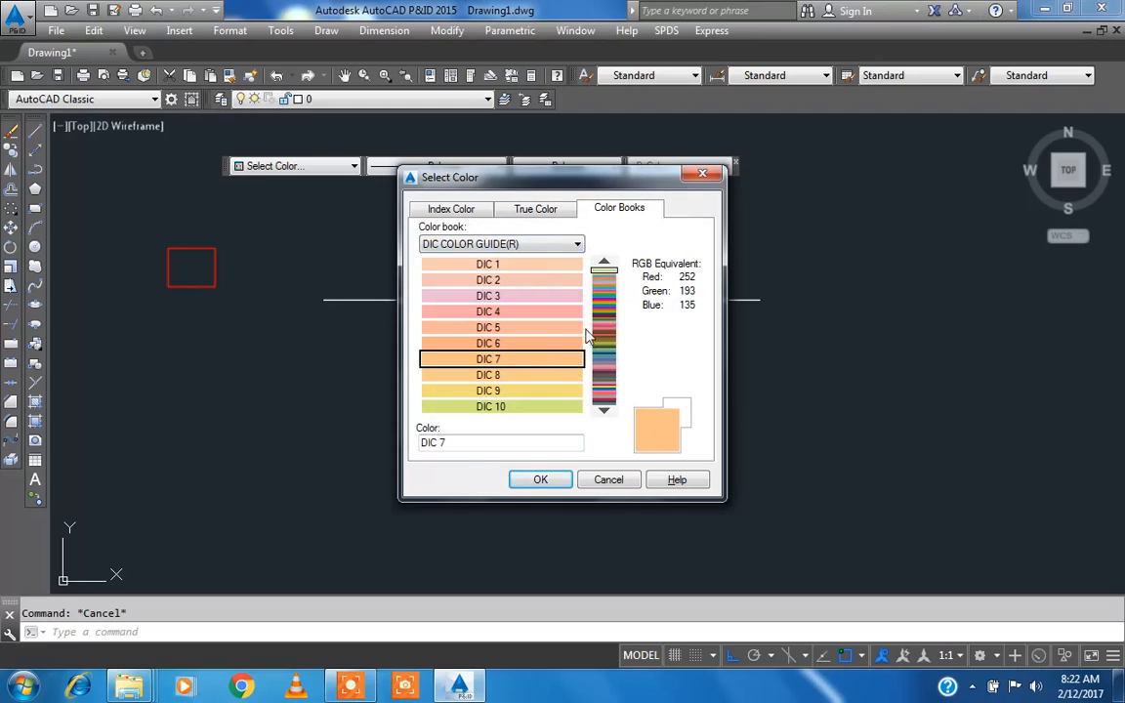
double_click(540, 483)
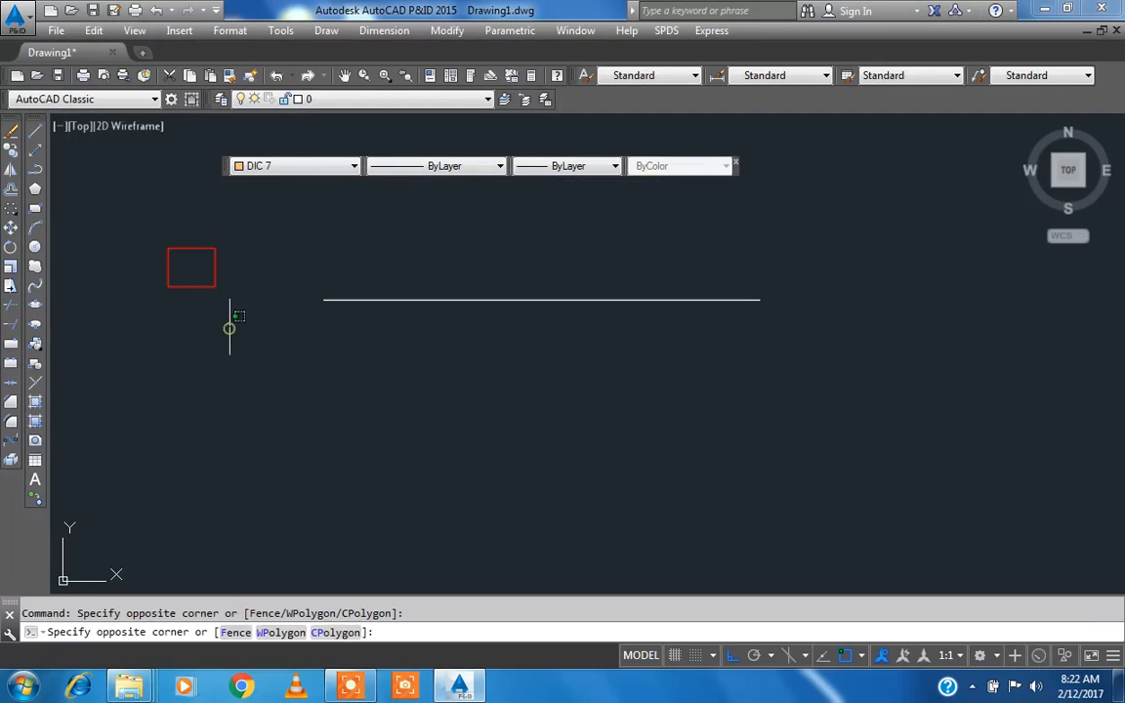
Step: Change the small rectangle's color to DIC 7 and deselect it
click(180, 252)
click(283, 167)
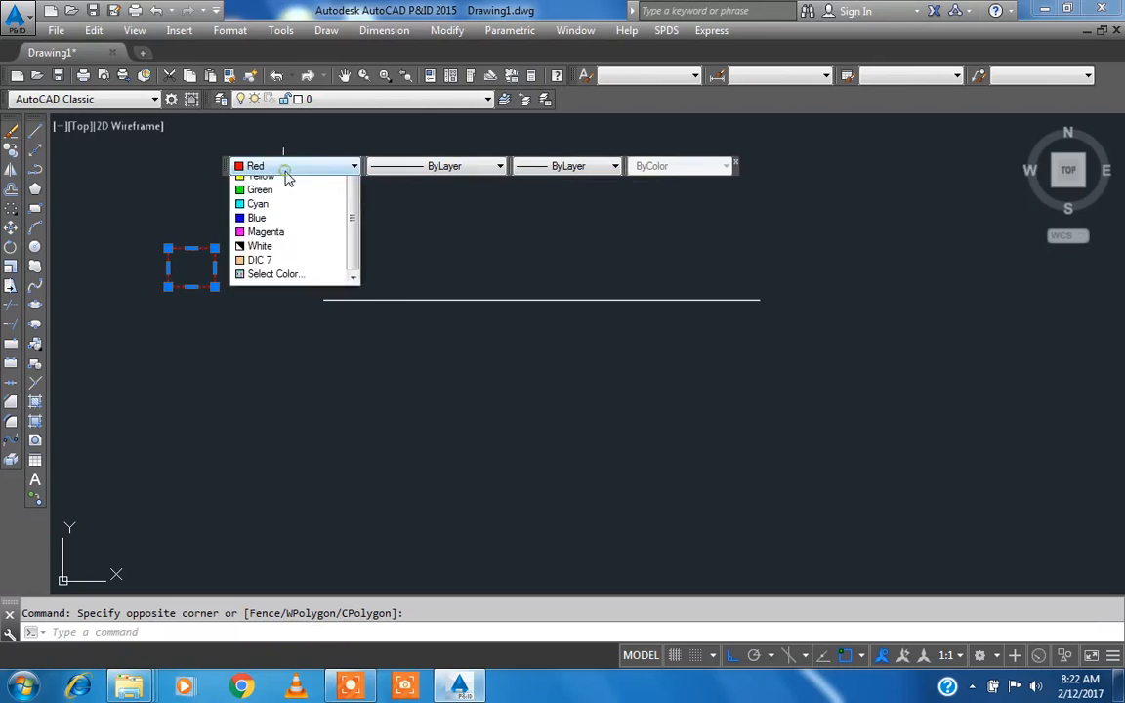
click(292, 297)
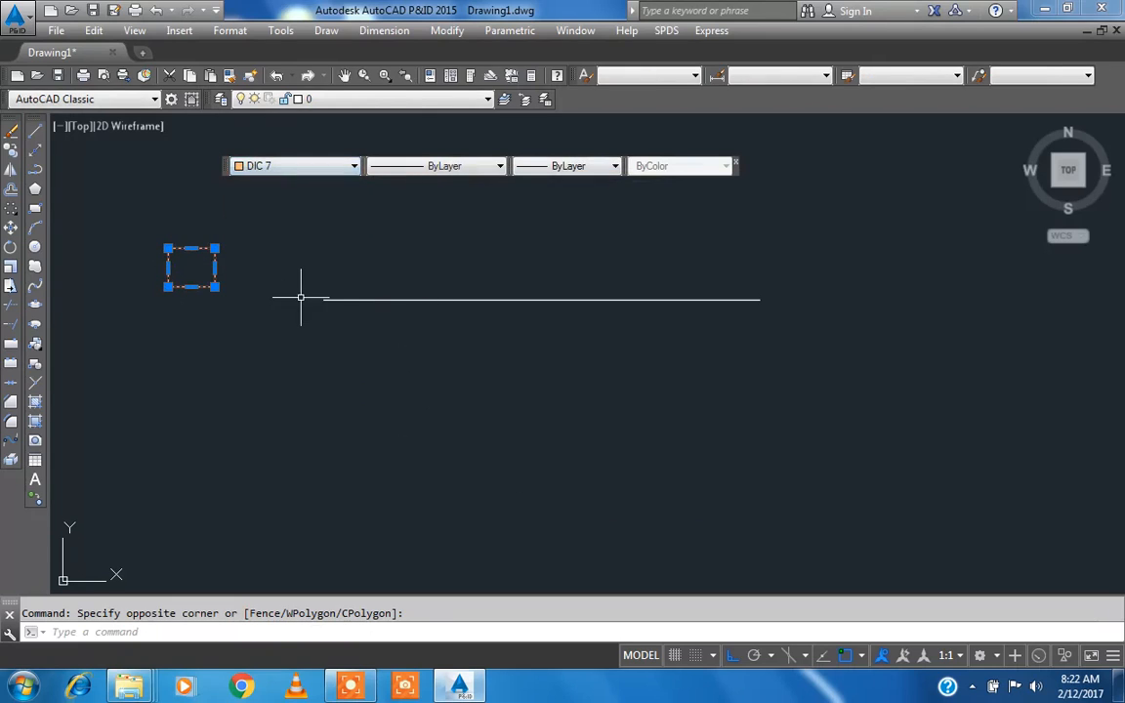
key(Escape)
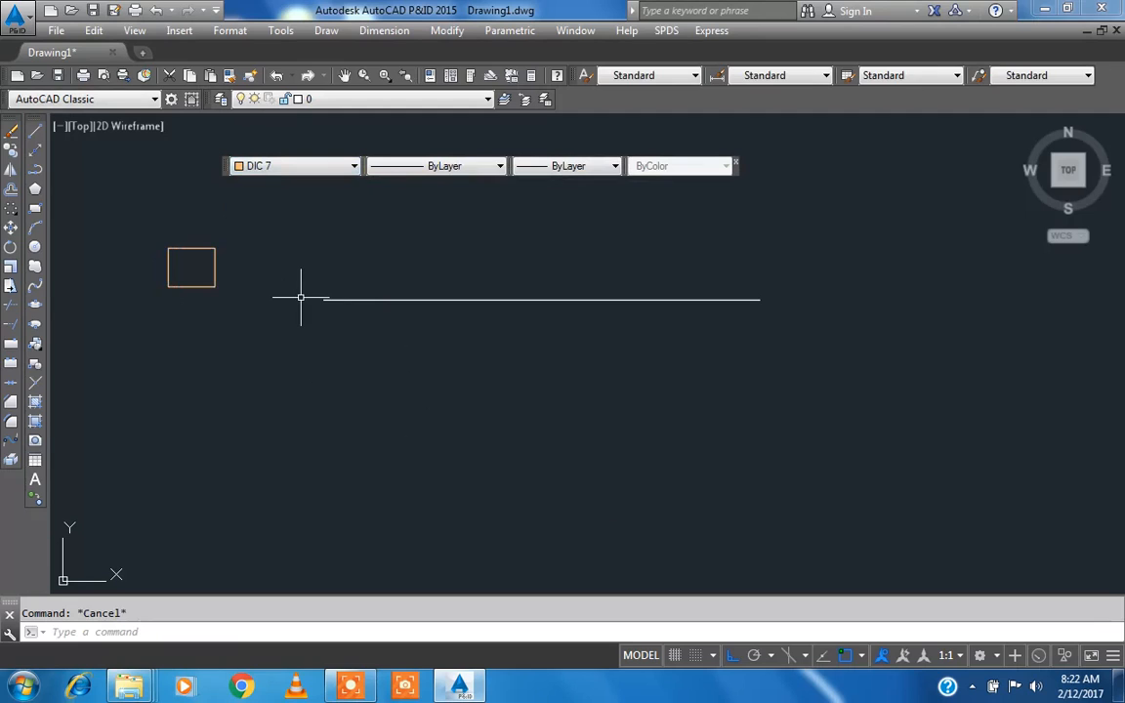
Step: Draw a second rectangle, about 1.6 by 1.4 units, below and slightly right of the small one
click(37, 207)
click(209, 328)
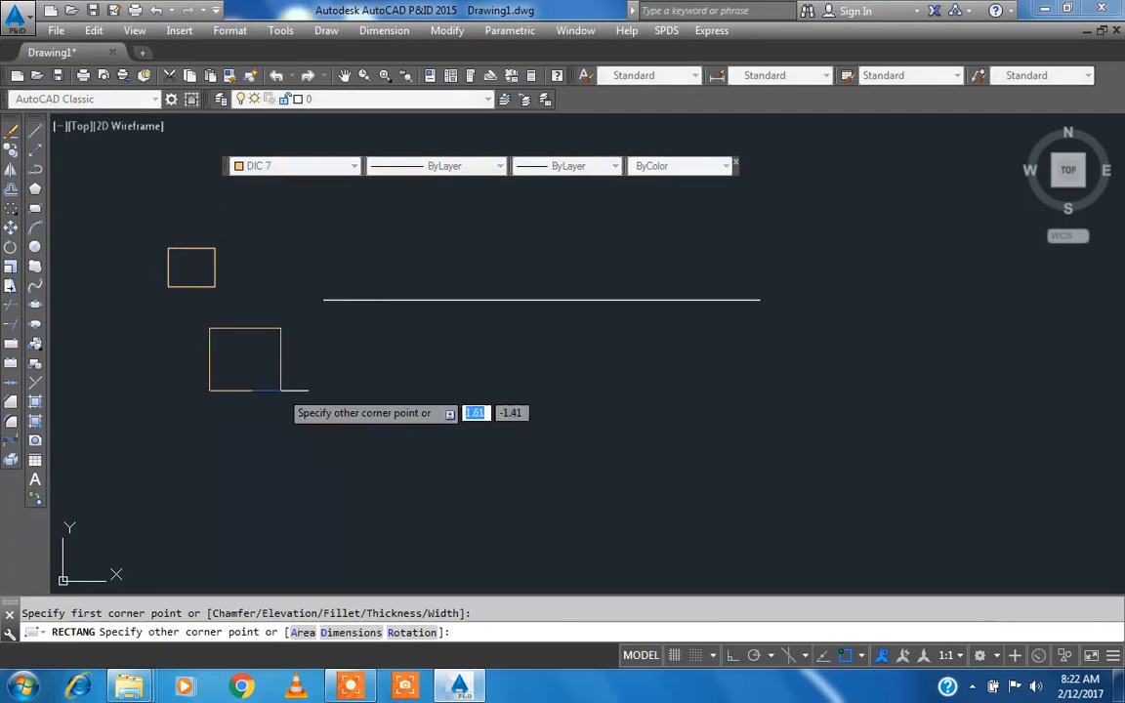
click(281, 391)
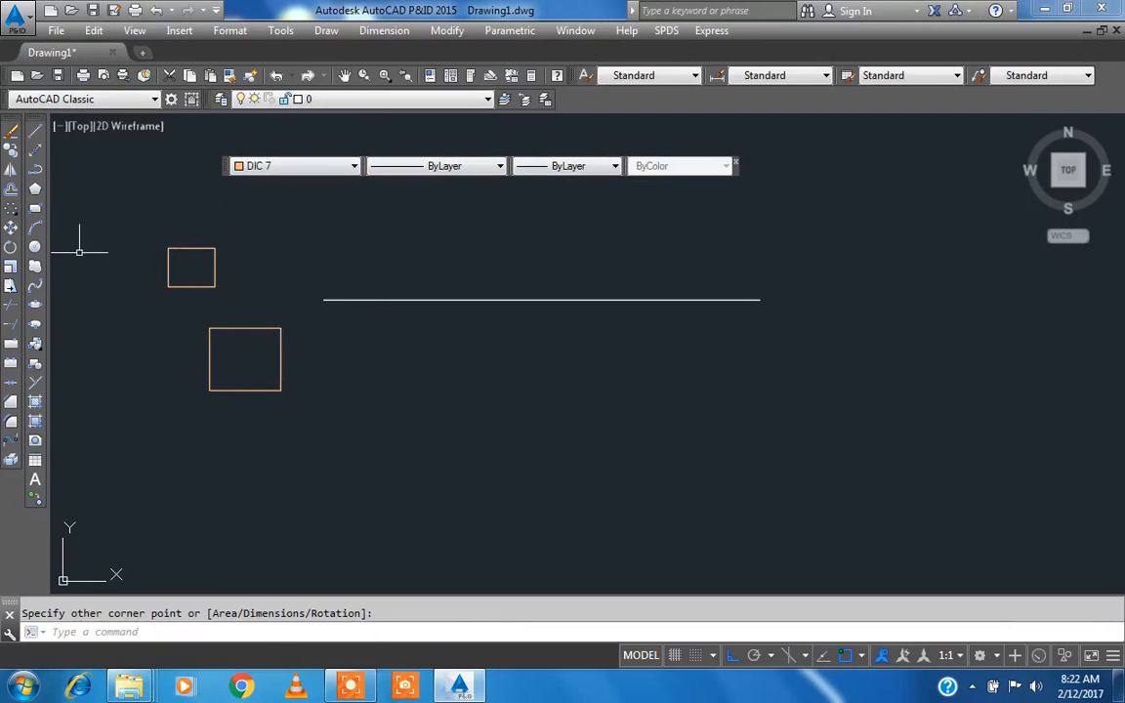
Step: Set the current drawing color to ByLayer and draw two rectangles side by side below the horizontal line
click(289, 166)
scroll(311, 195, up, 1)
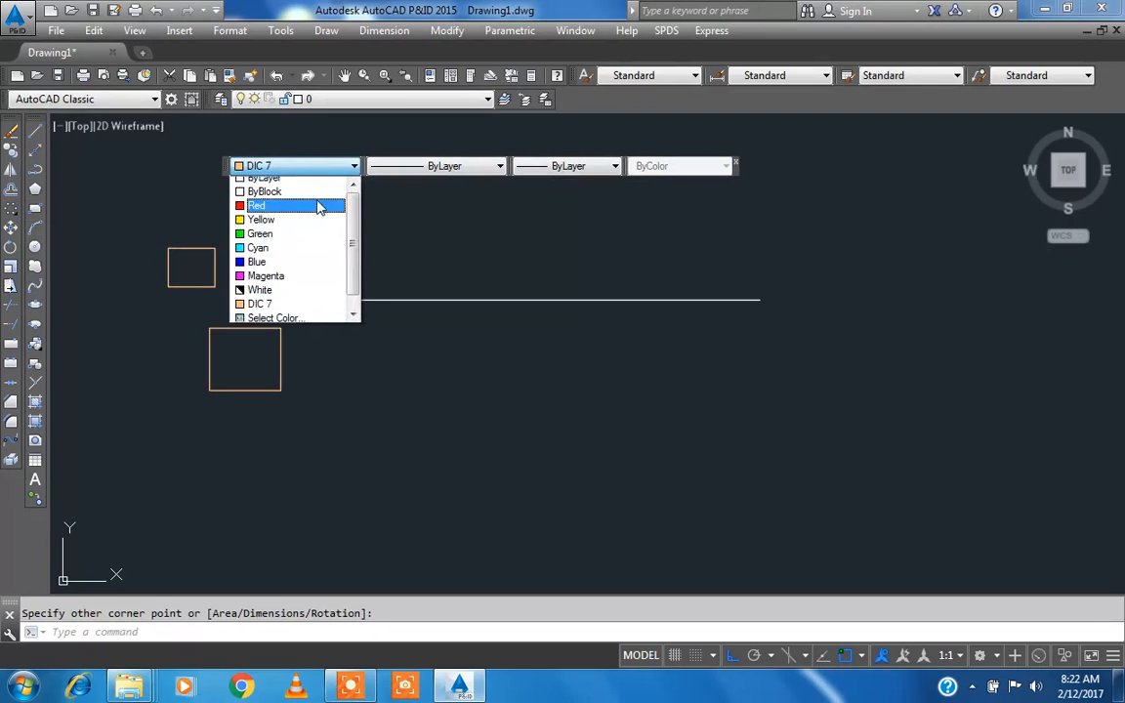
click(309, 183)
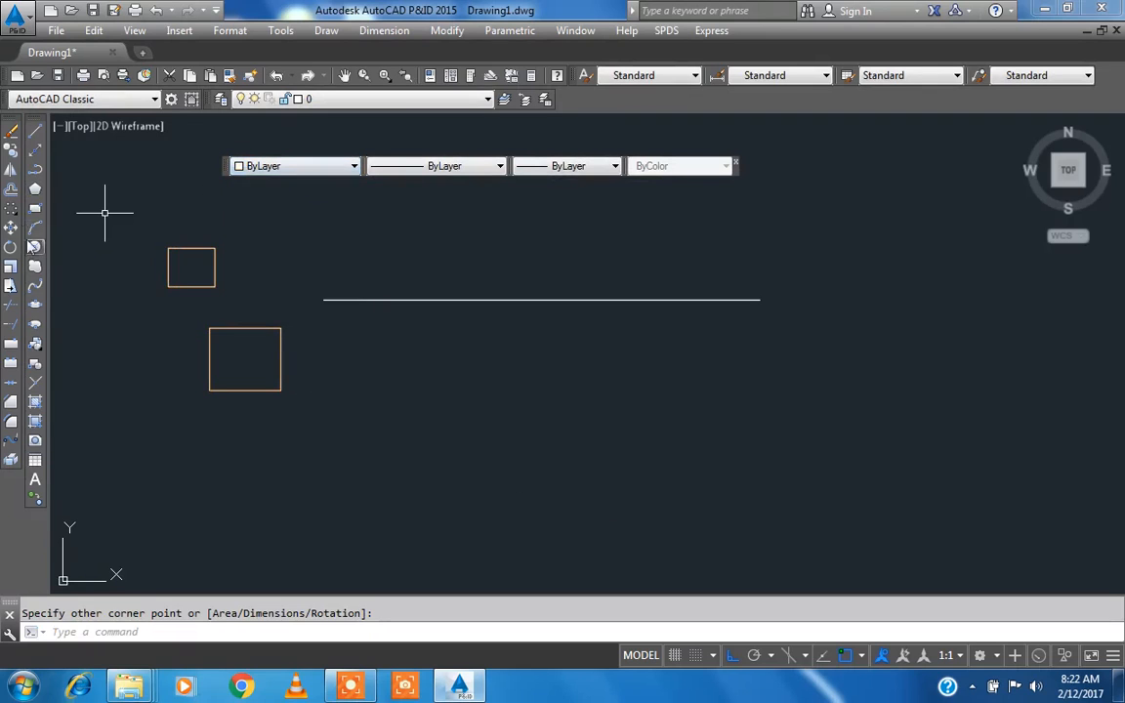
click(35, 209)
click(393, 364)
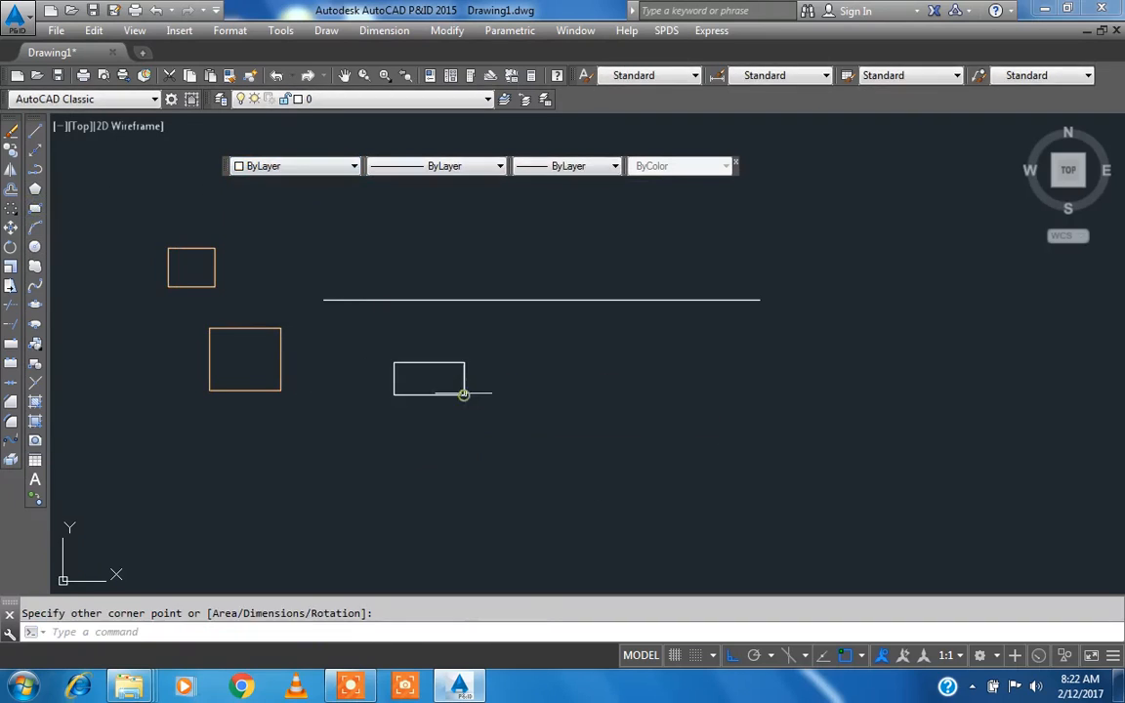
click(36, 213)
click(541, 358)
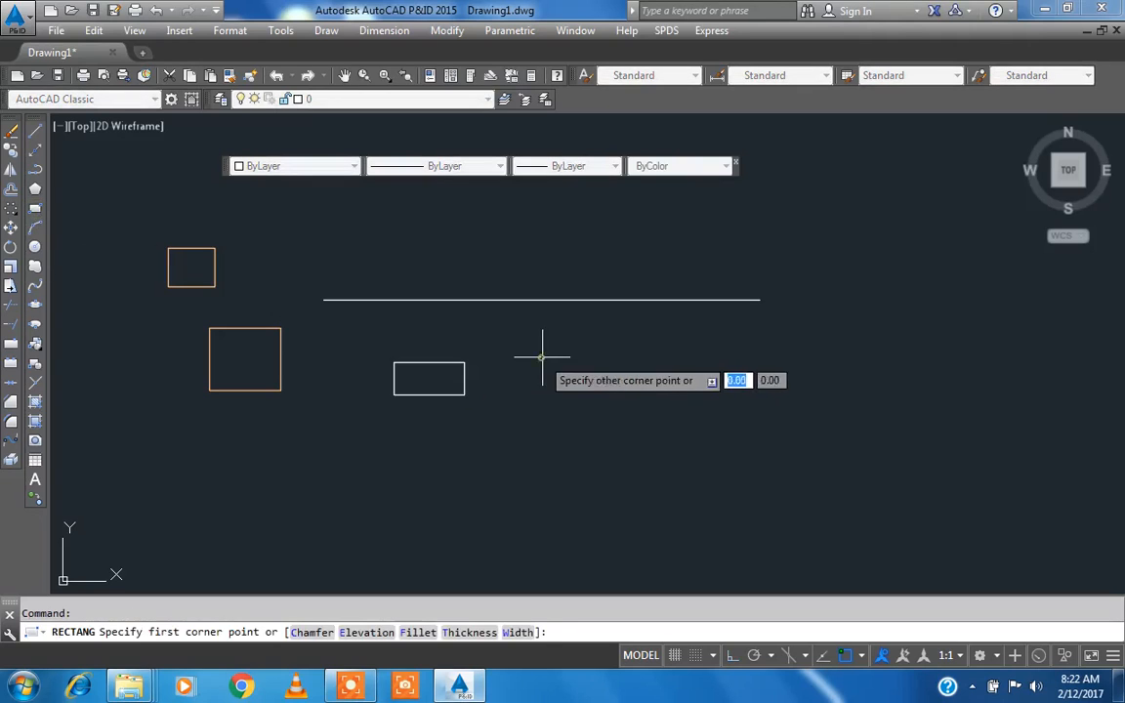
click(628, 407)
Step: Set the color of the smaller rectangle below the line to White and deselect it
click(444, 430)
click(401, 377)
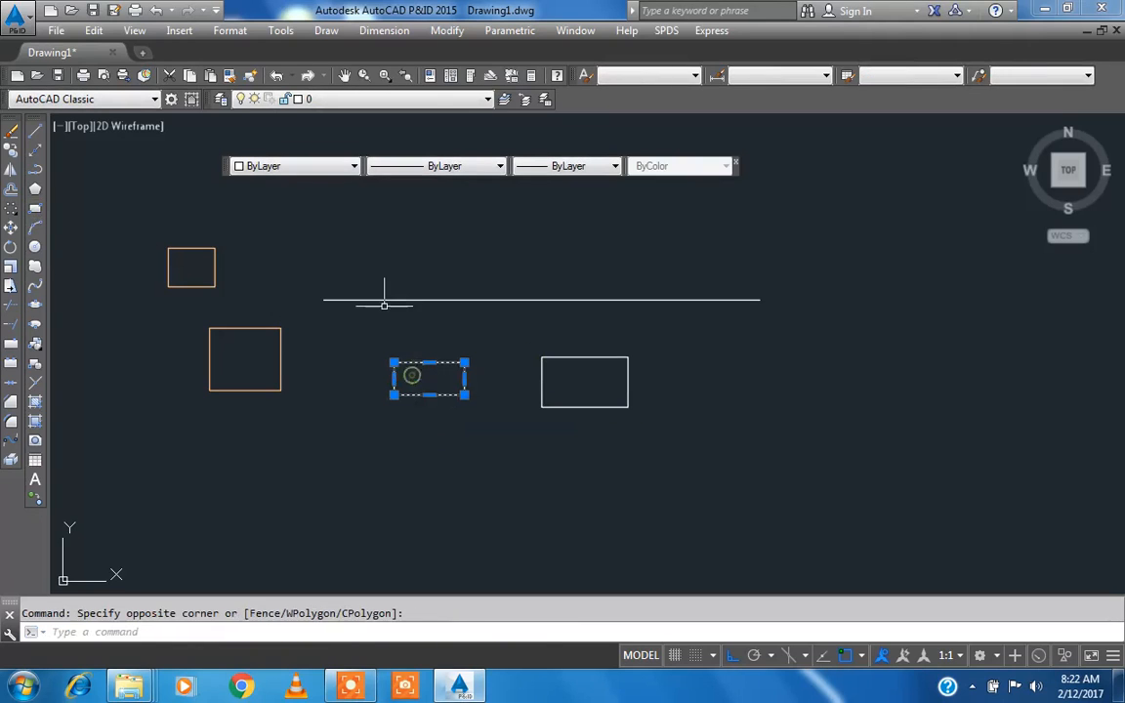
click(314, 168)
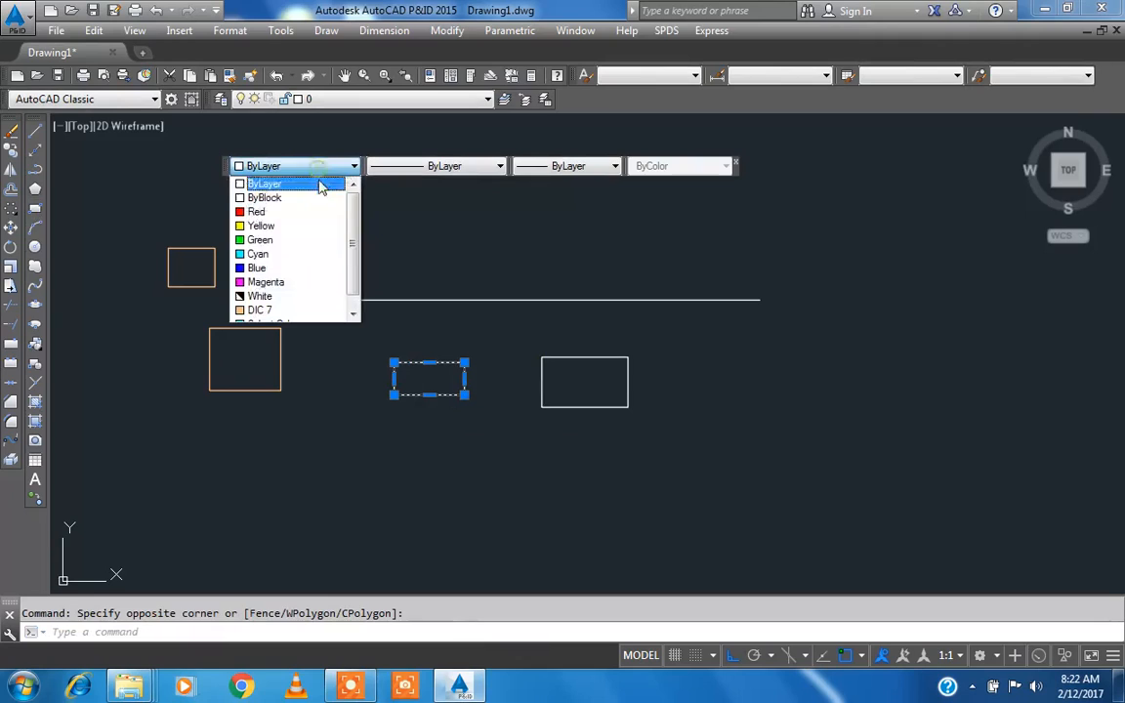
click(320, 296)
key(Escape)
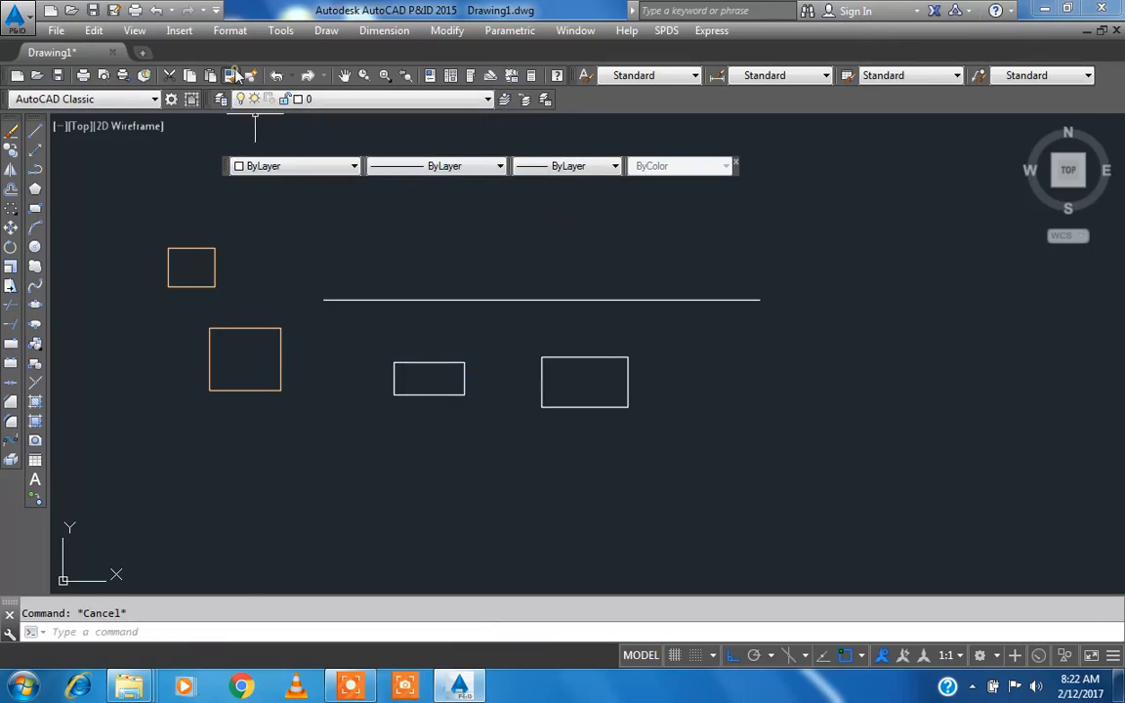
Step: Match the properties of the larger orange rectangle onto both white rectangles below the horizontal line
click(234, 76)
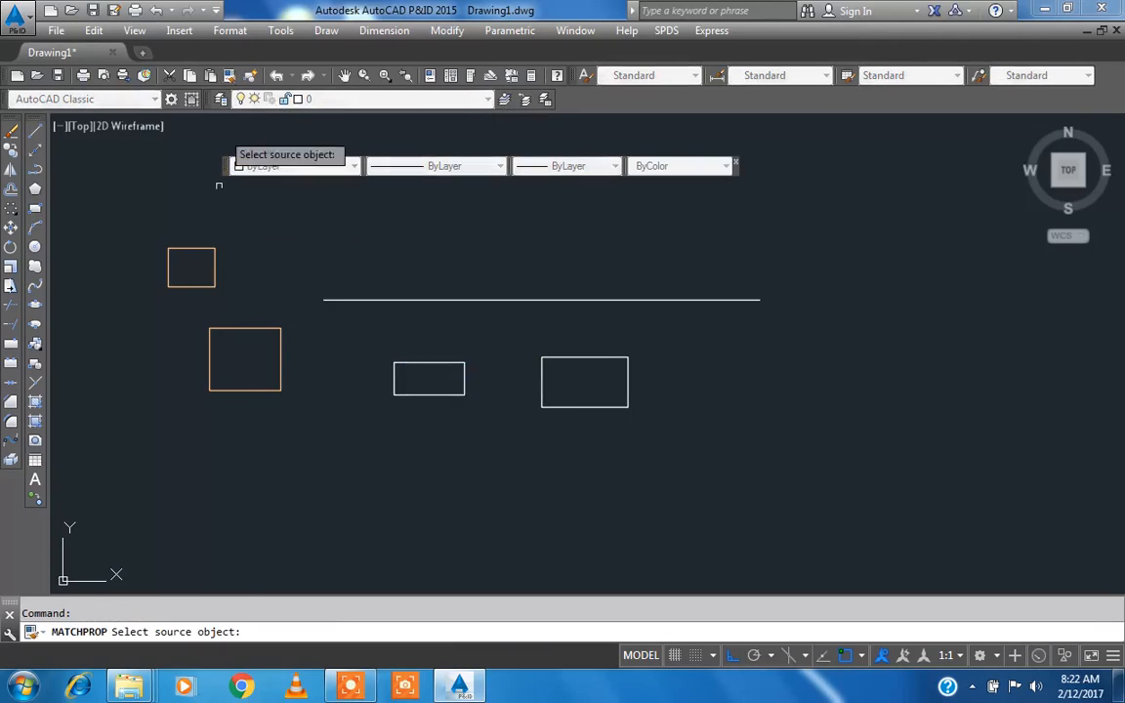
click(251, 328)
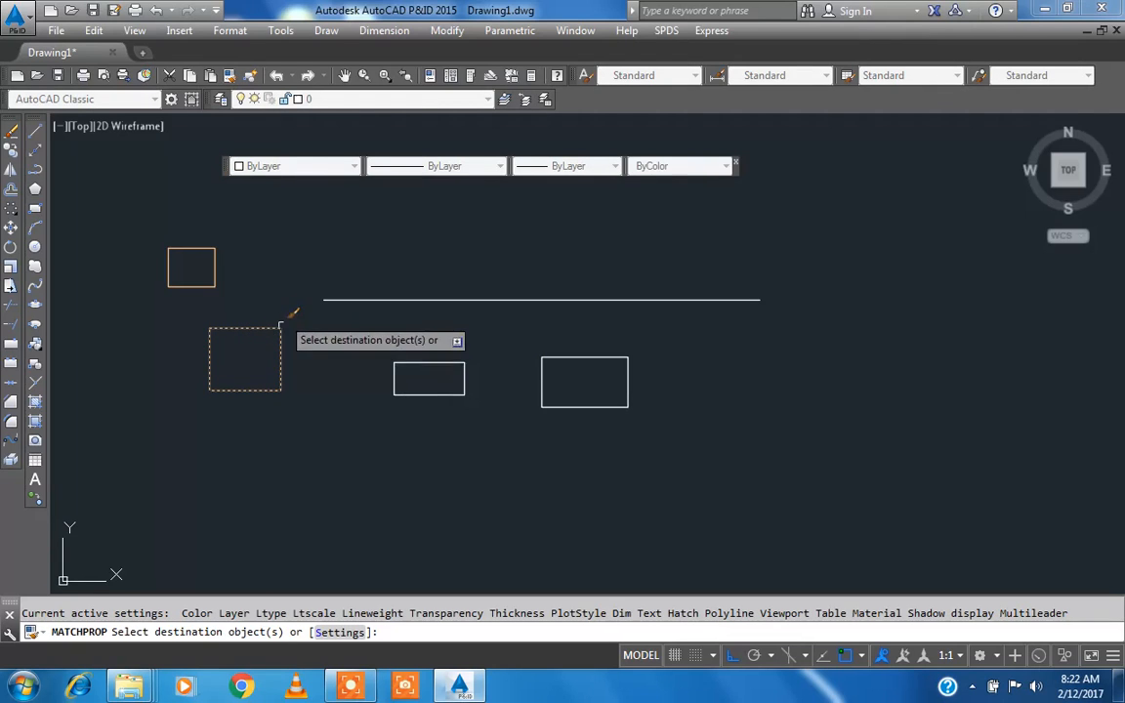
click(416, 362)
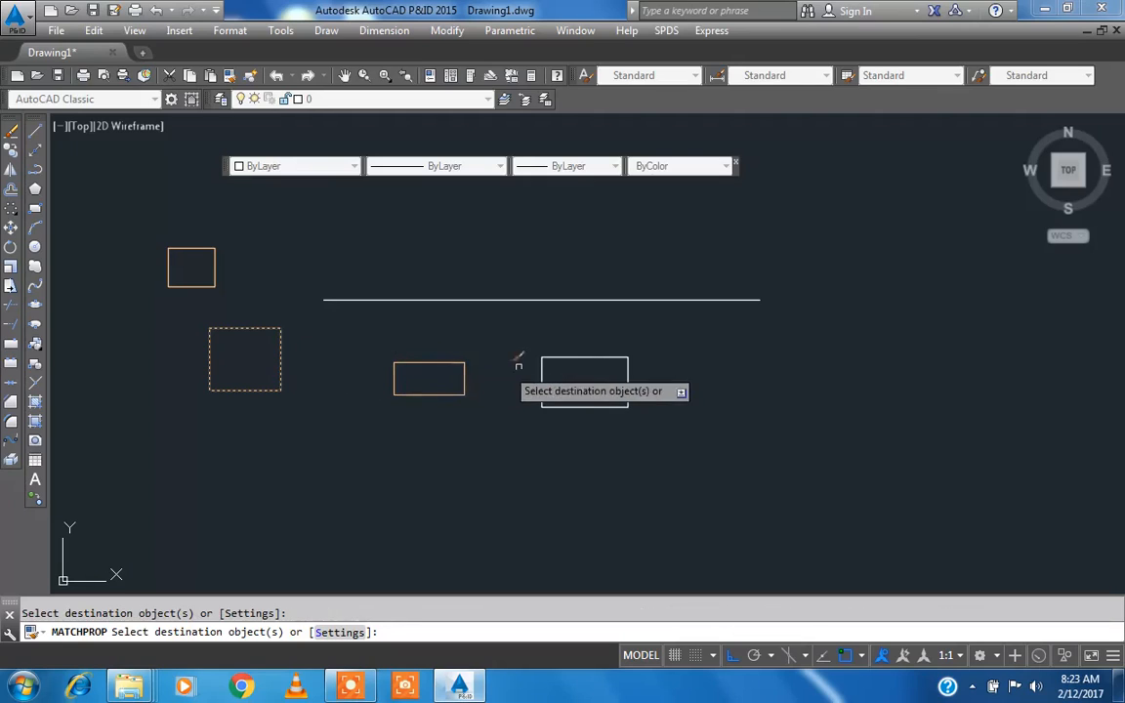
click(580, 356)
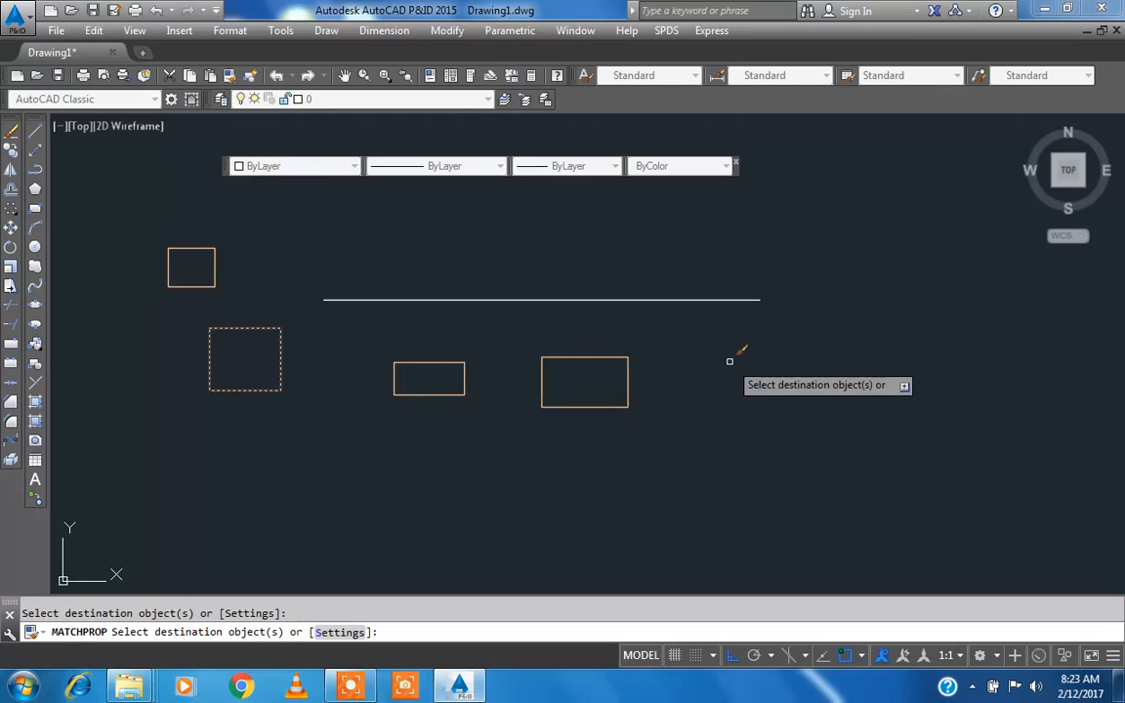
key(Escape)
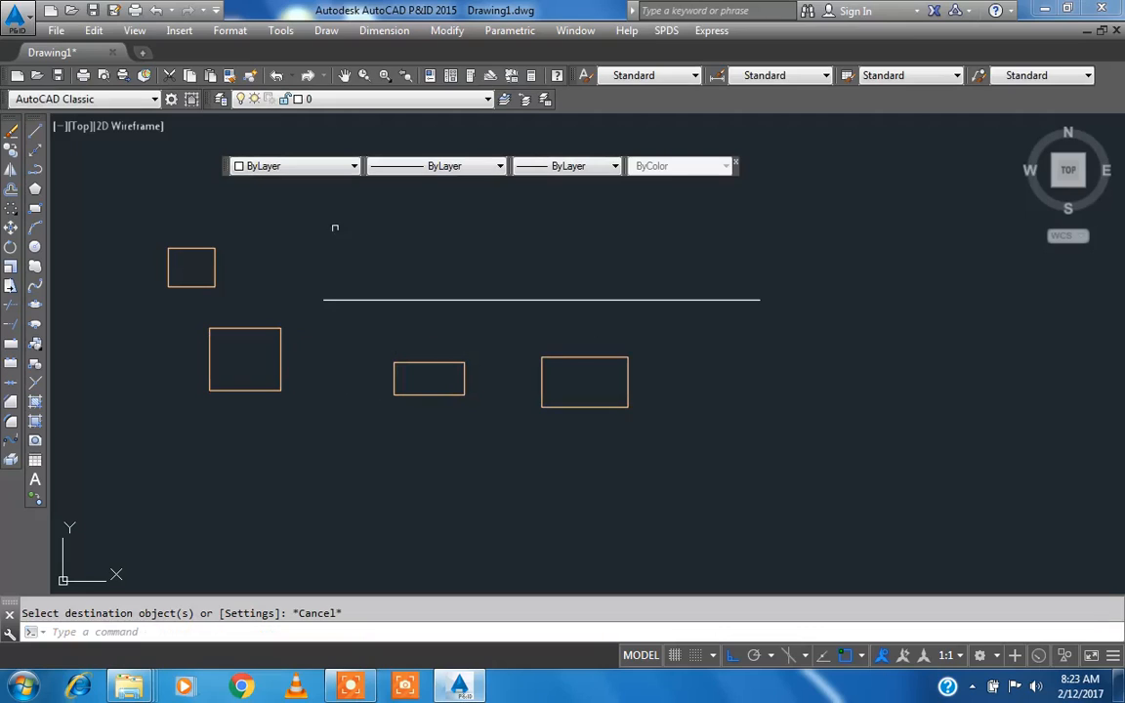
Step: Keep the current drawing color at ByLayer and delete all four rectangles, leaving only the horizontal line
click(307, 168)
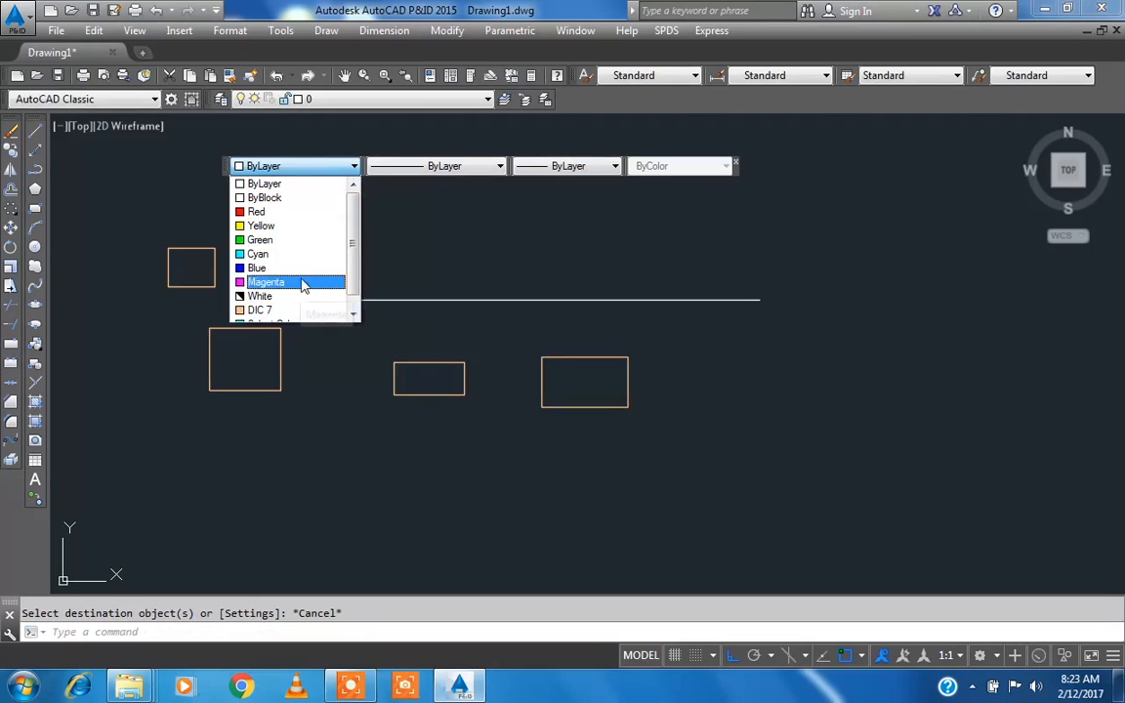
click(304, 186)
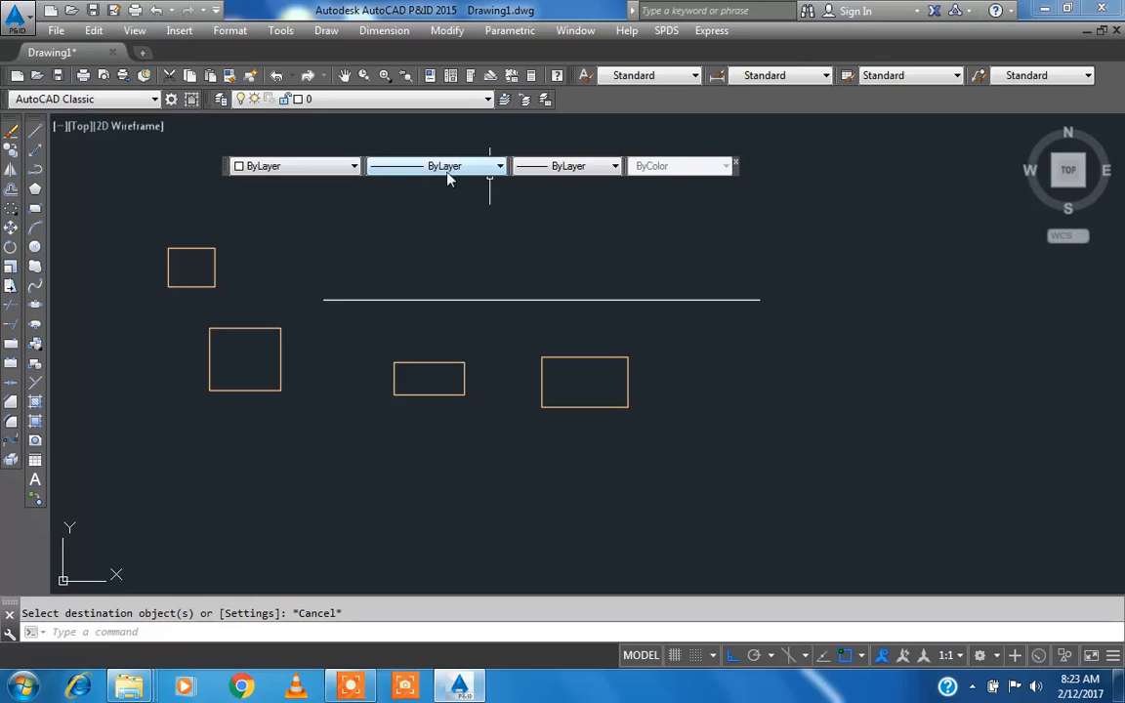
click(683, 442)
click(320, 359)
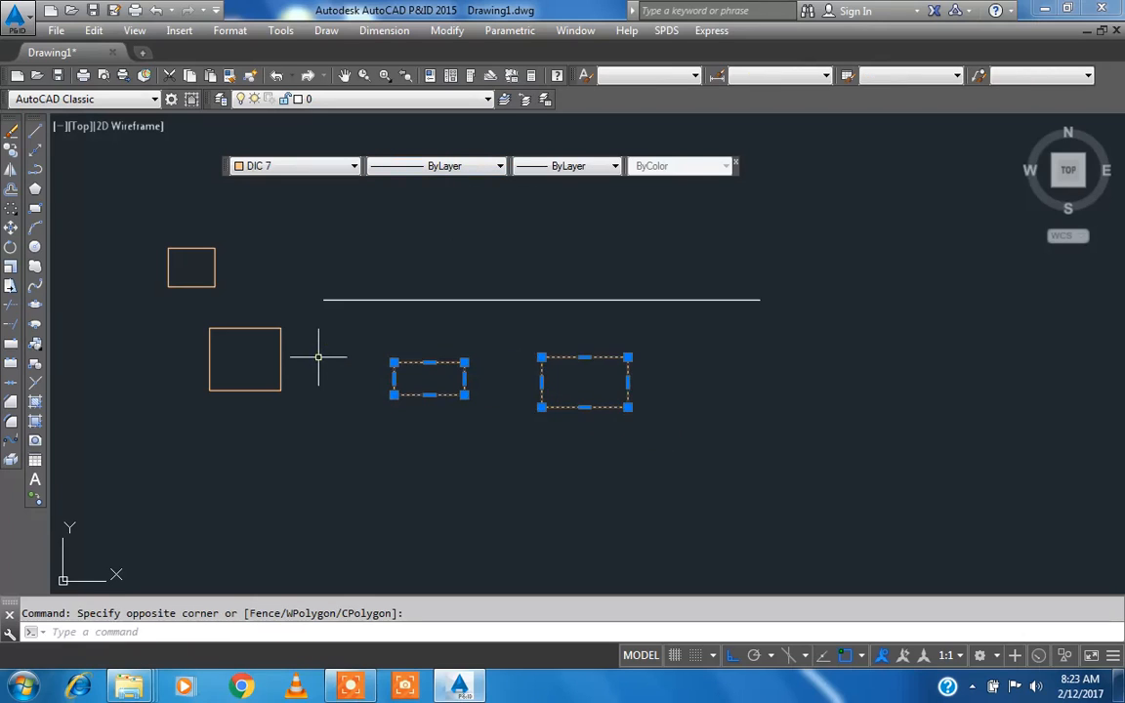
key(Delete)
click(272, 430)
click(146, 229)
key(Delete)
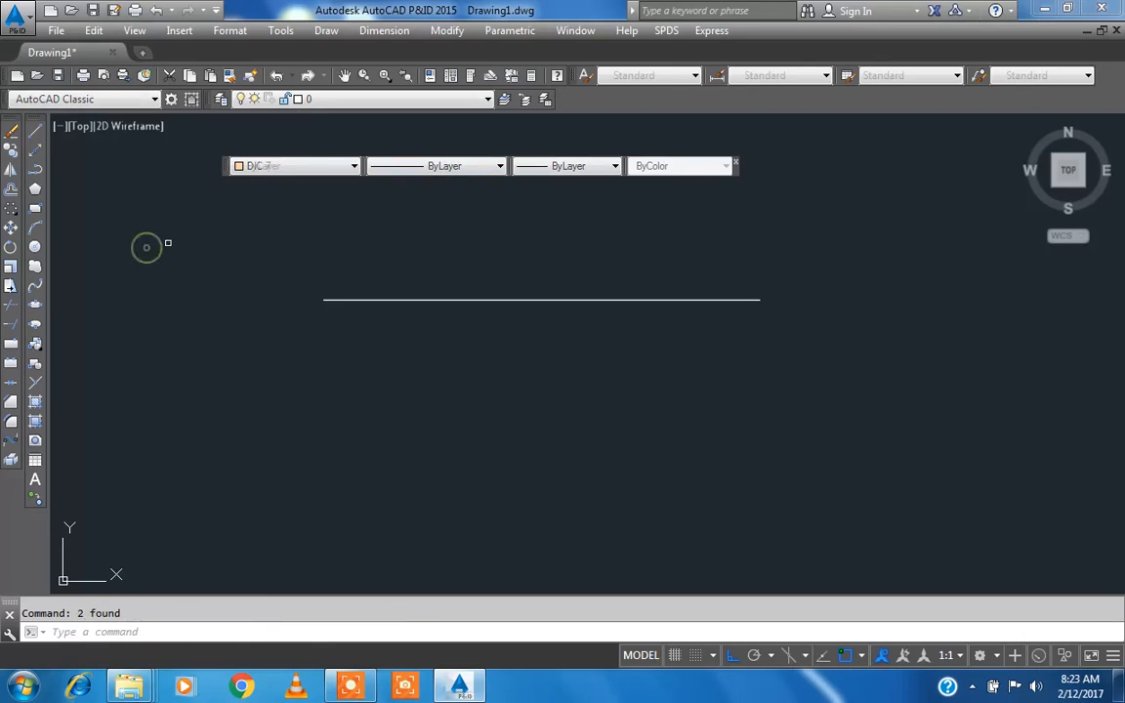
Step: Keep the current linetype at ByLayer and draw a large rectangle whose left side meets the right end of the horizontal line
click(436, 178)
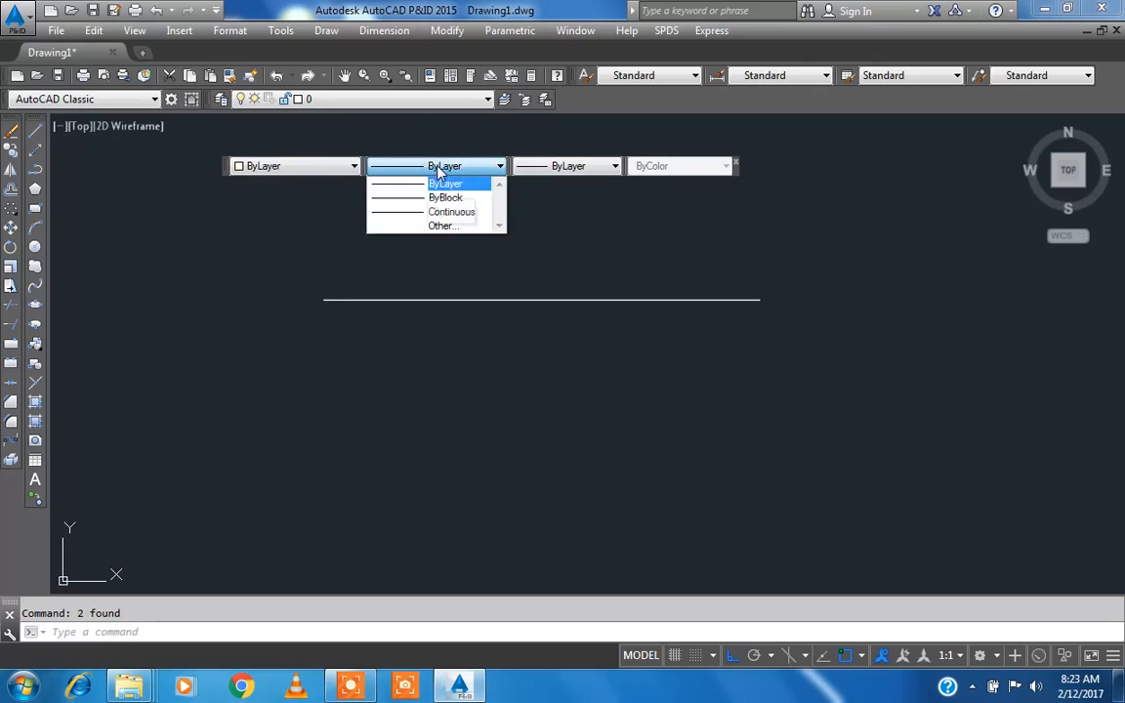
click(439, 183)
click(35, 211)
click(154, 271)
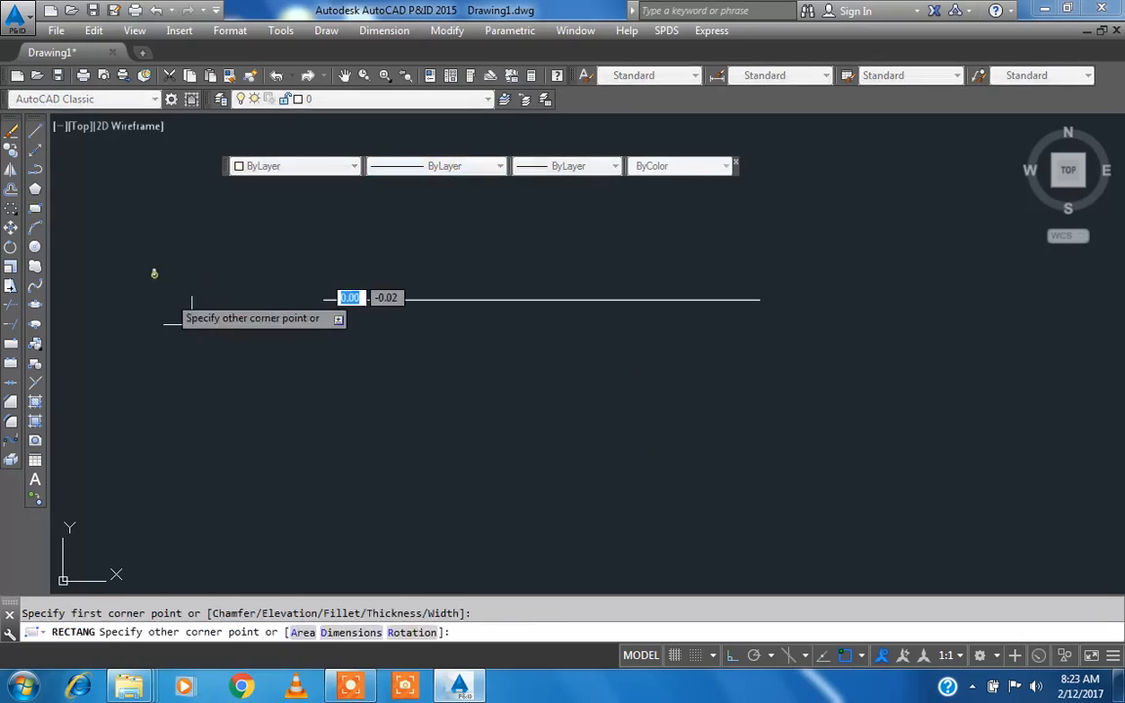
click(35, 209)
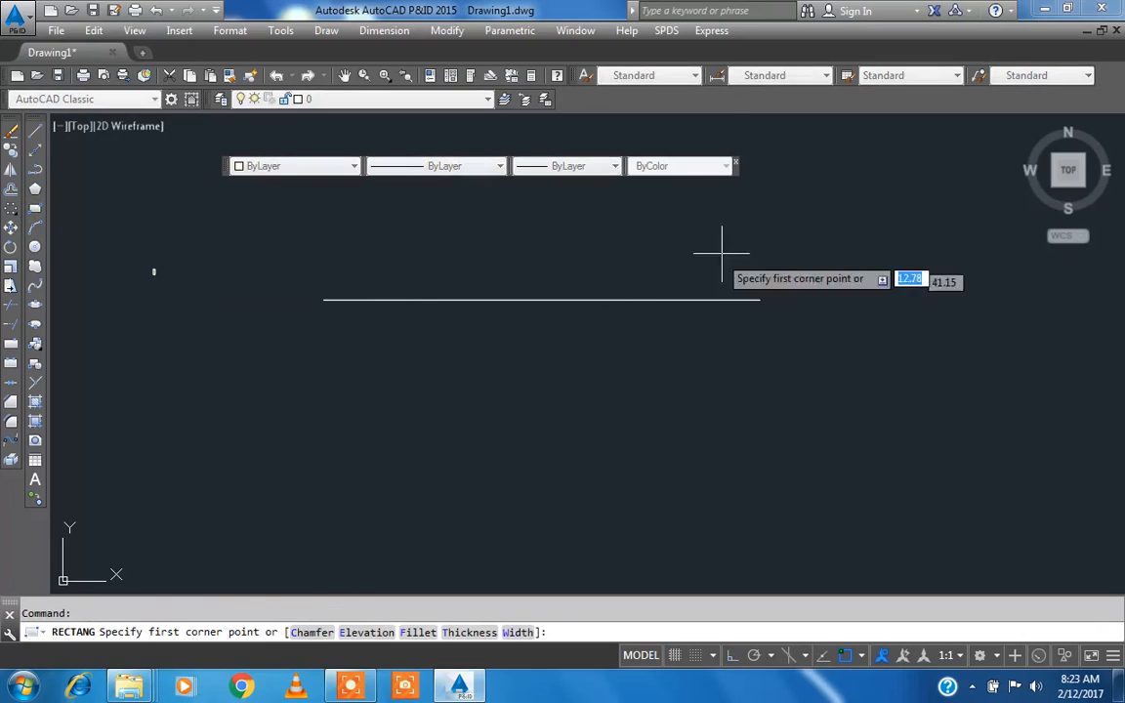
click(759, 229)
click(961, 434)
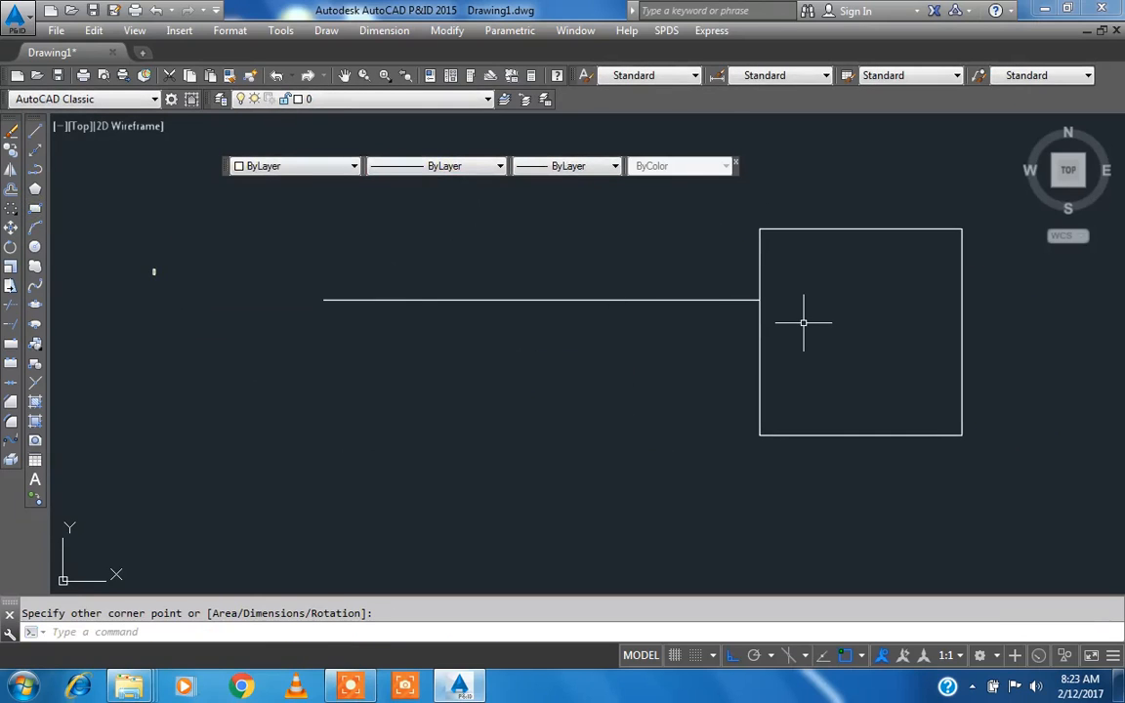
Step: Load the ACAD_ISO02W100 ISO dash linetype from acad.lin into the drawing with the Linetype Manager
click(468, 168)
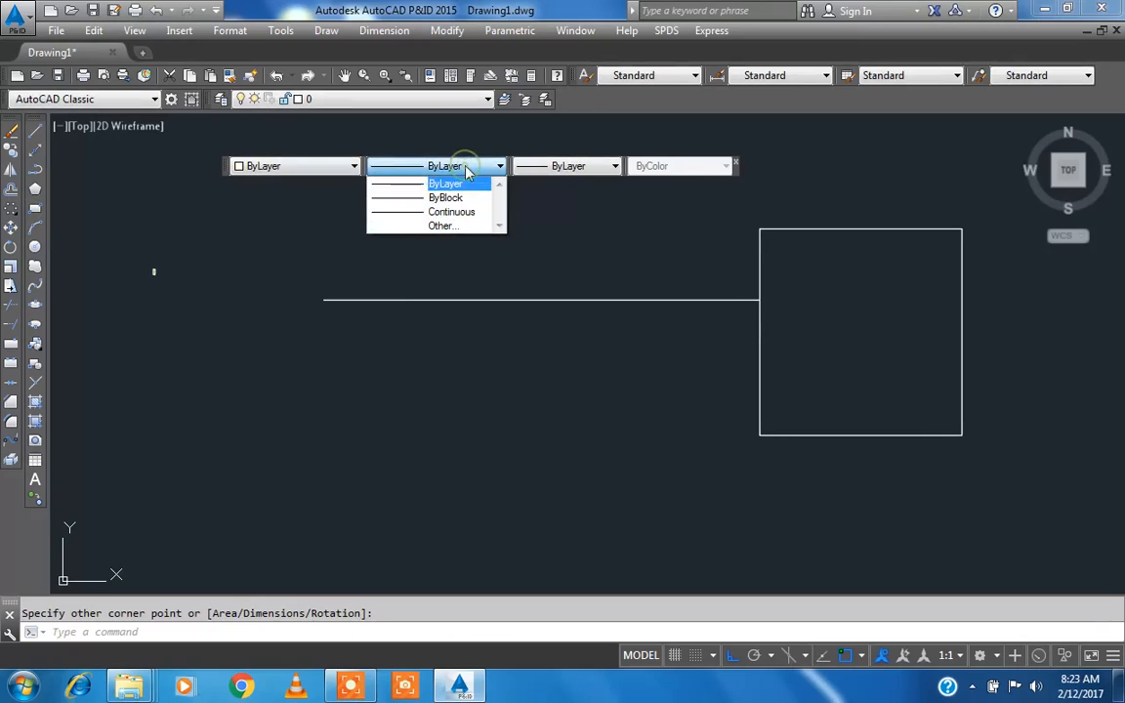
click(442, 225)
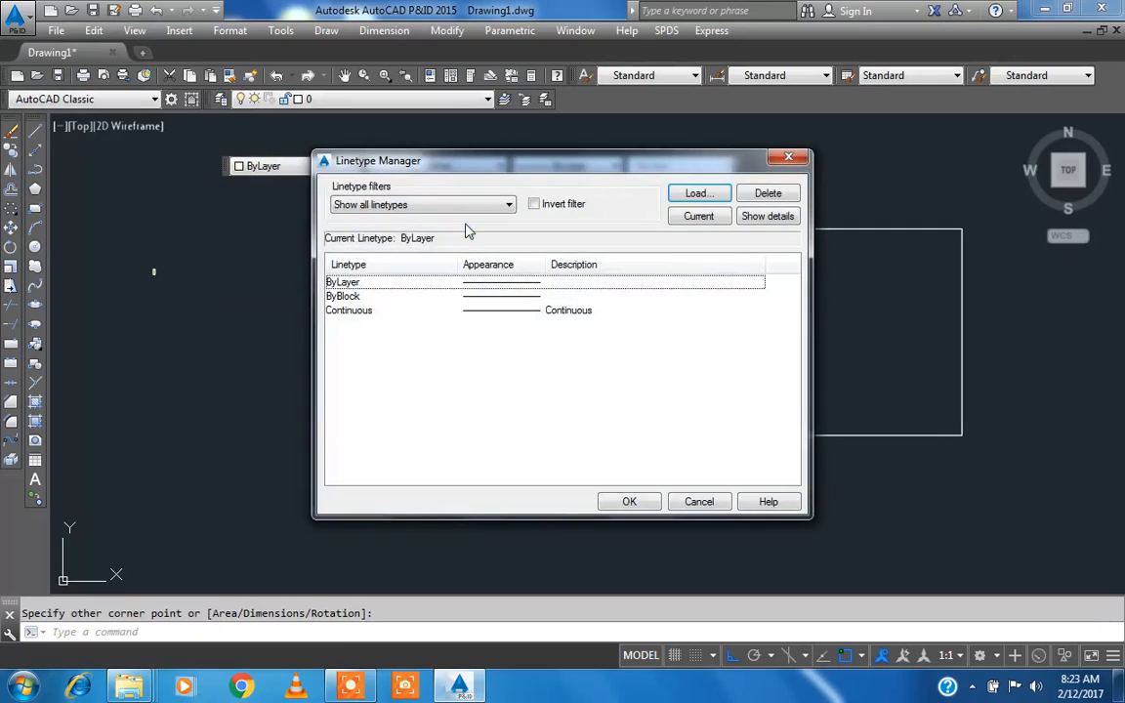
click(699, 195)
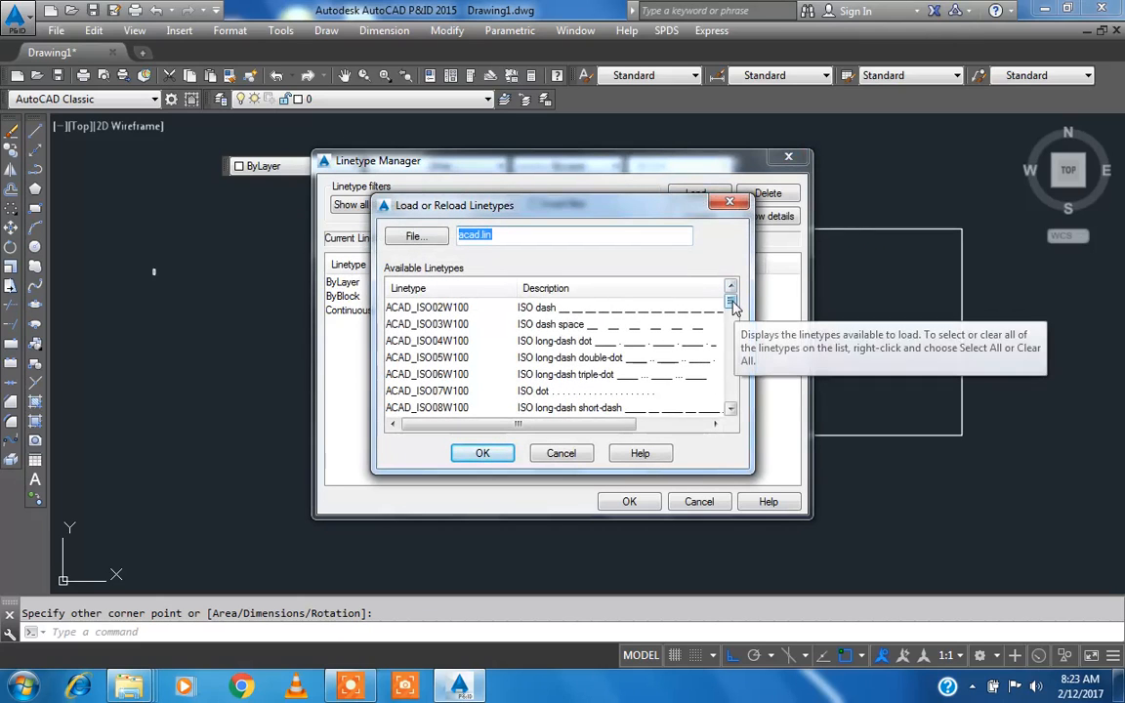
mouse_move(732, 305)
mouse_down()
mouse_move(730, 395)
mouse_move(730, 299)
mouse_up()
click(452, 309)
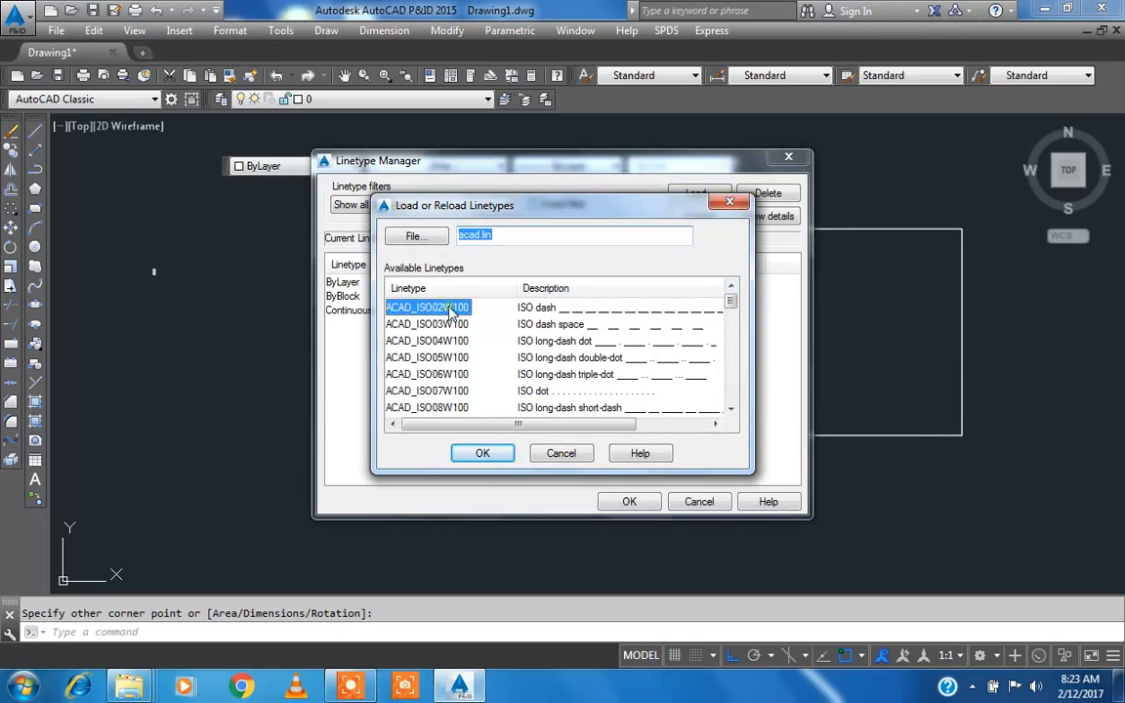
click(482, 453)
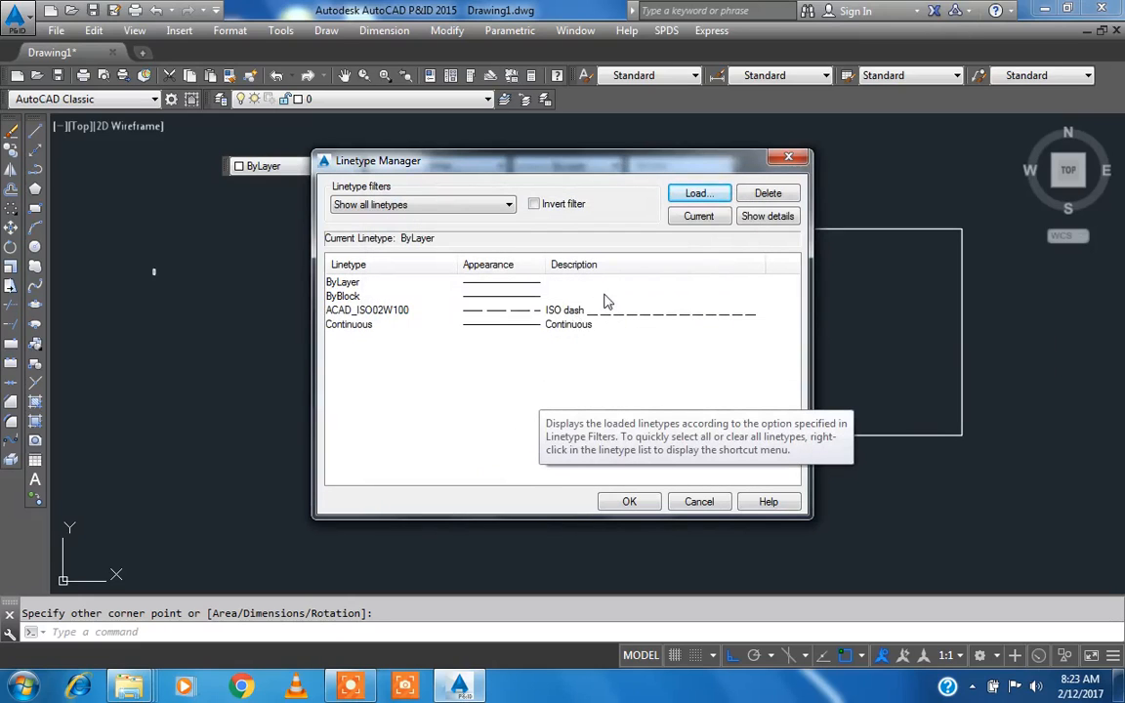
click(633, 499)
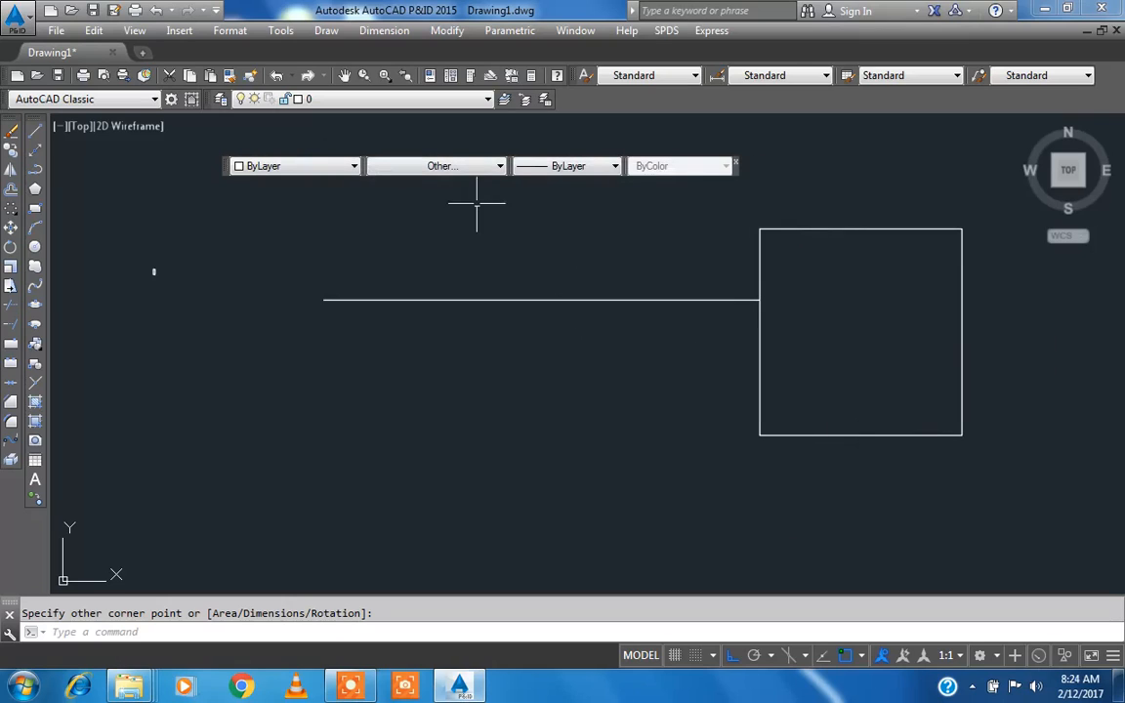
Step: Assign the ACAD_ISO02W100 linetype to the horizontal line and deselect it
click(582, 348)
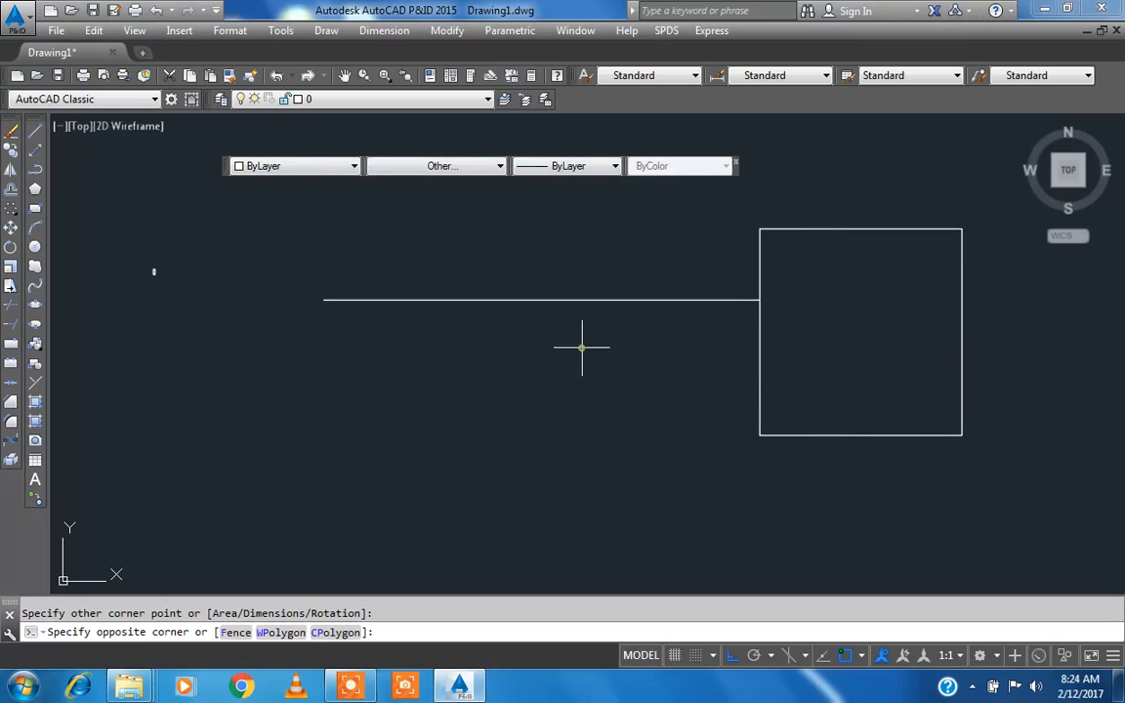
click(472, 168)
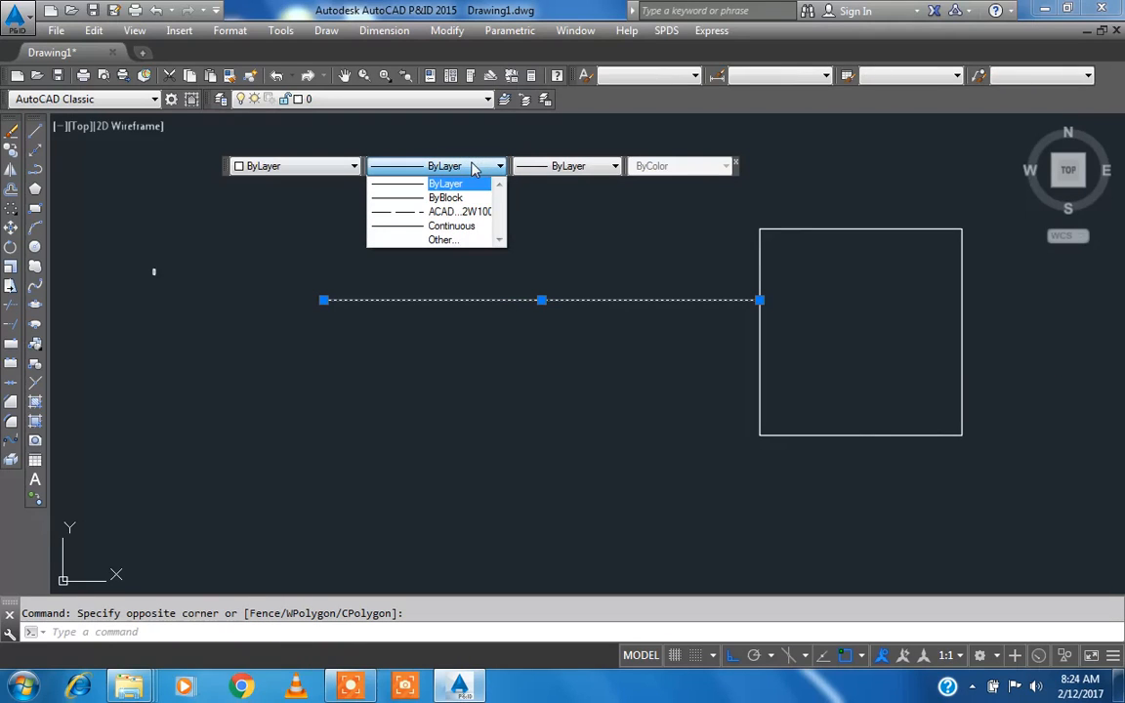
click(459, 212)
middle_click(471, 206)
middle_click(472, 206)
key(Escape)
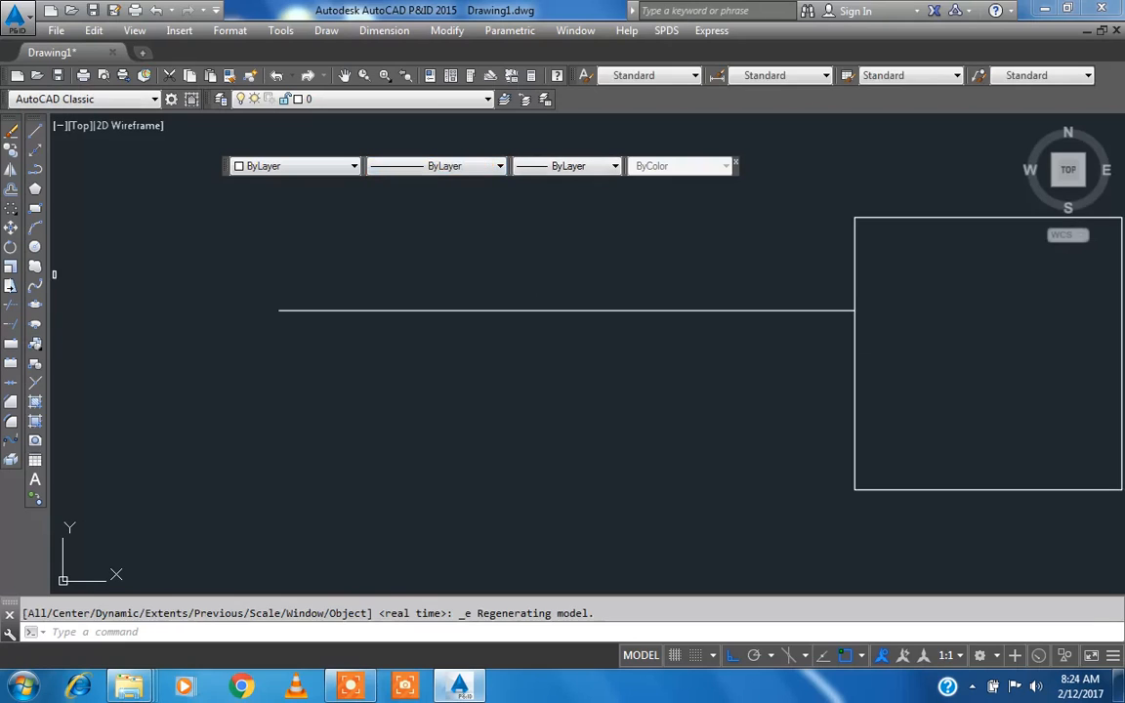
Step: Select the horizontal line and open its full object properties
middle_drag(452, 221, 444, 231)
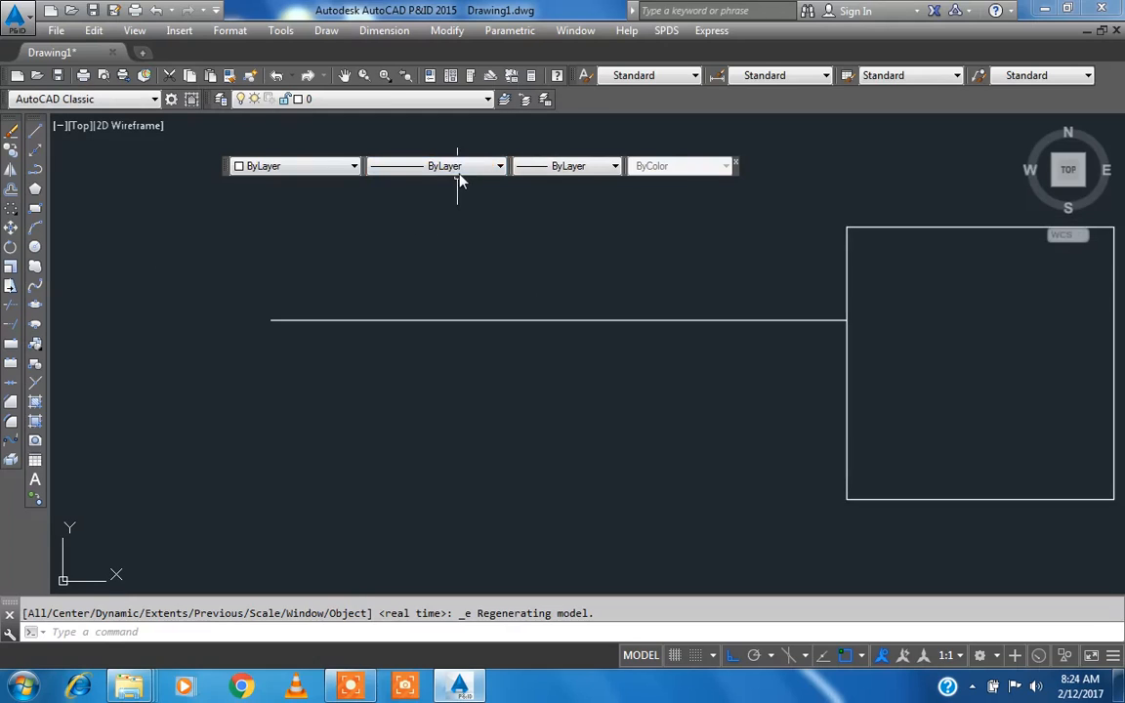
scroll(430, 305, up, 3)
scroll(421, 307, down, 5)
click(529, 370)
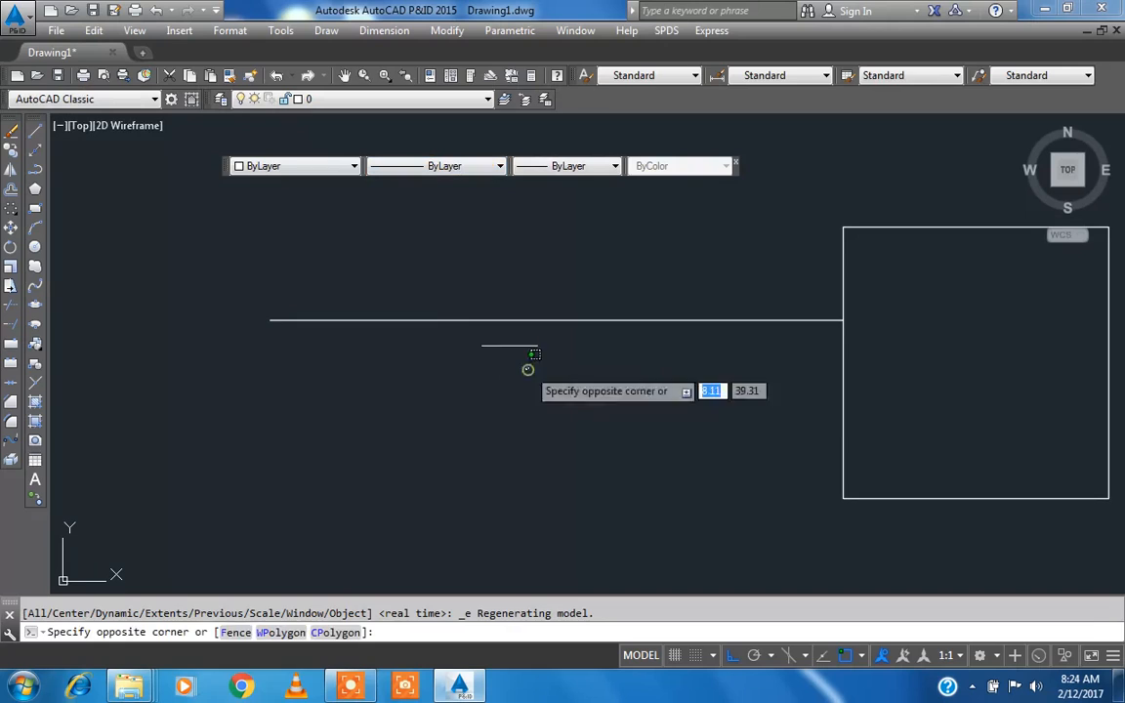
click(475, 302)
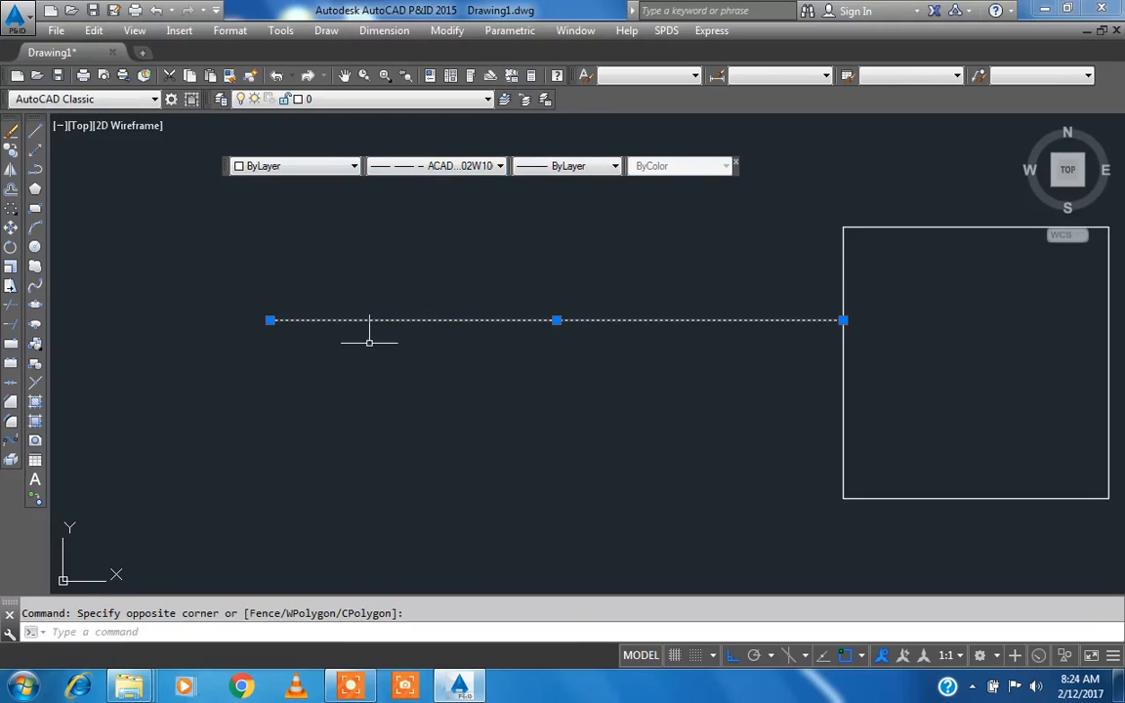
click(470, 354)
click(430, 256)
right_click(486, 241)
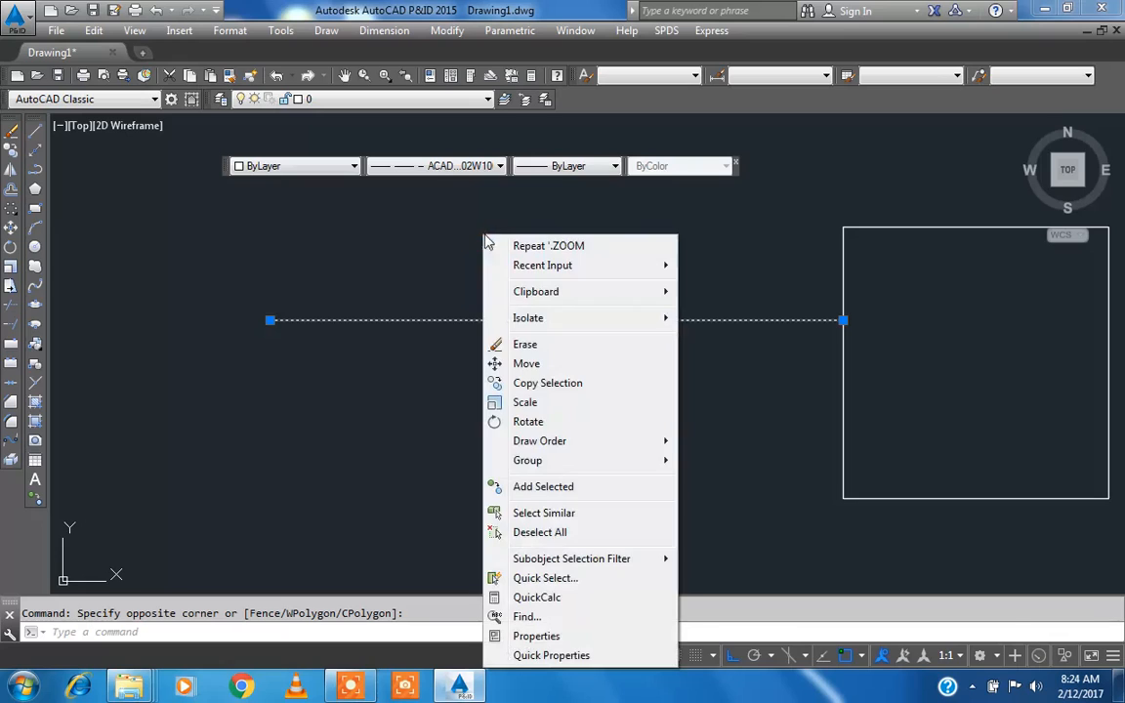
click(565, 636)
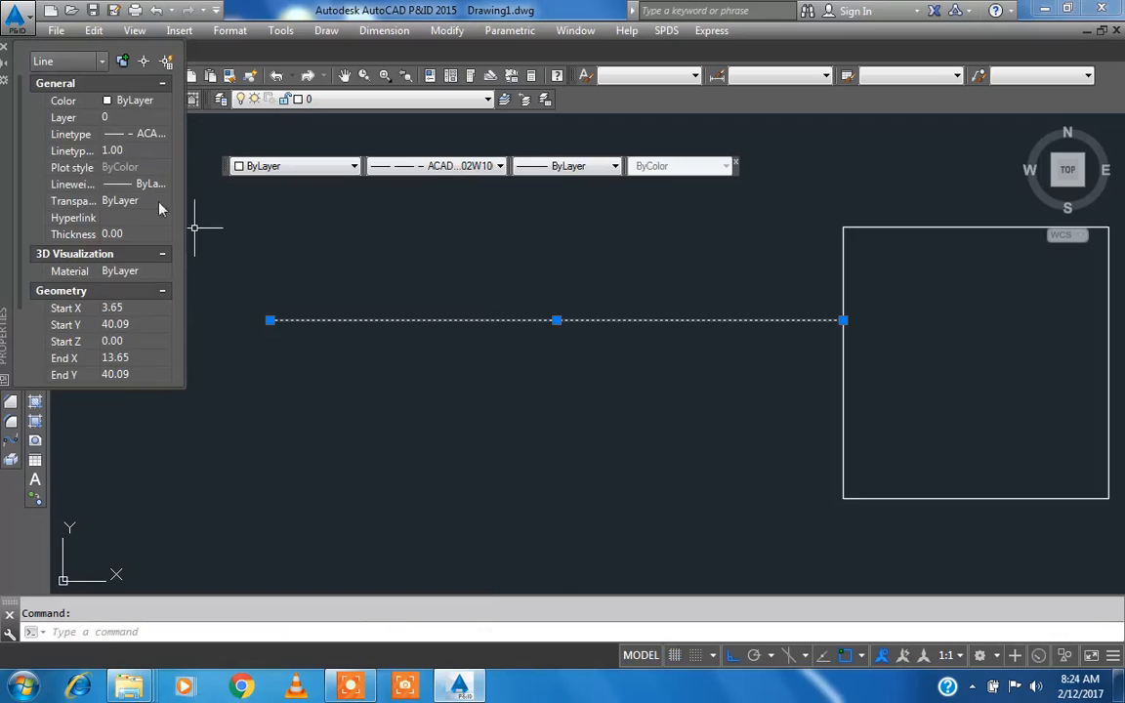
Step: Set the horizontal line's linetype scale to 0.02, close its properties and deselect it
drag(102, 103, 125, 103)
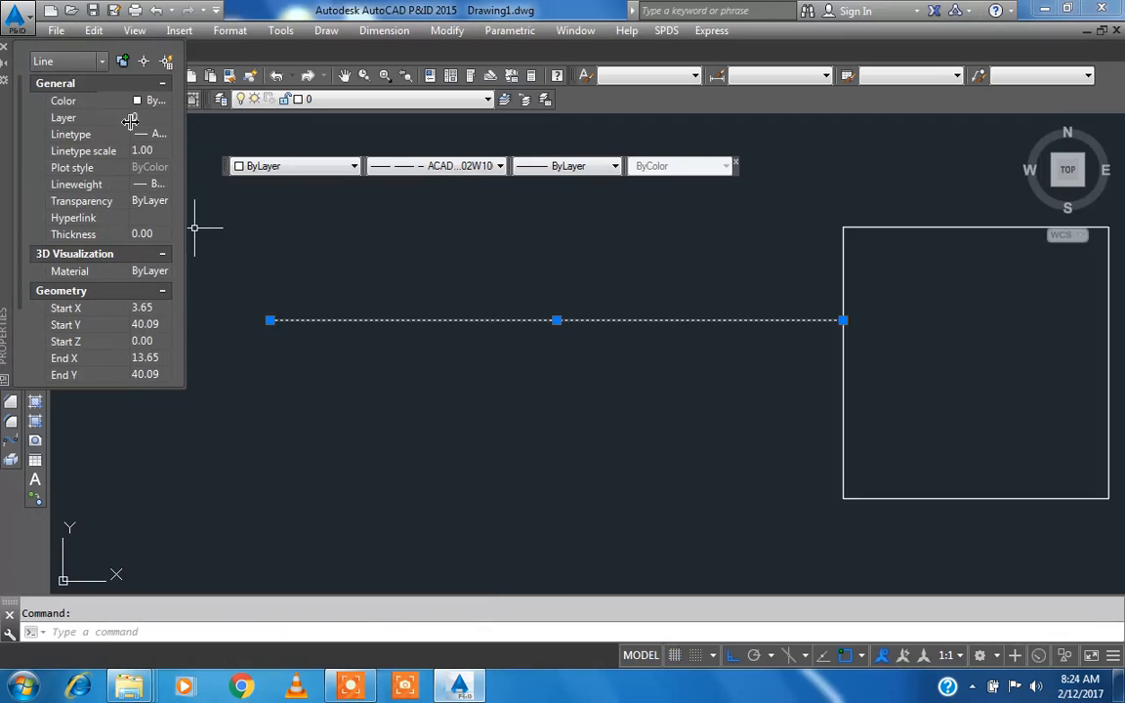
click(147, 152)
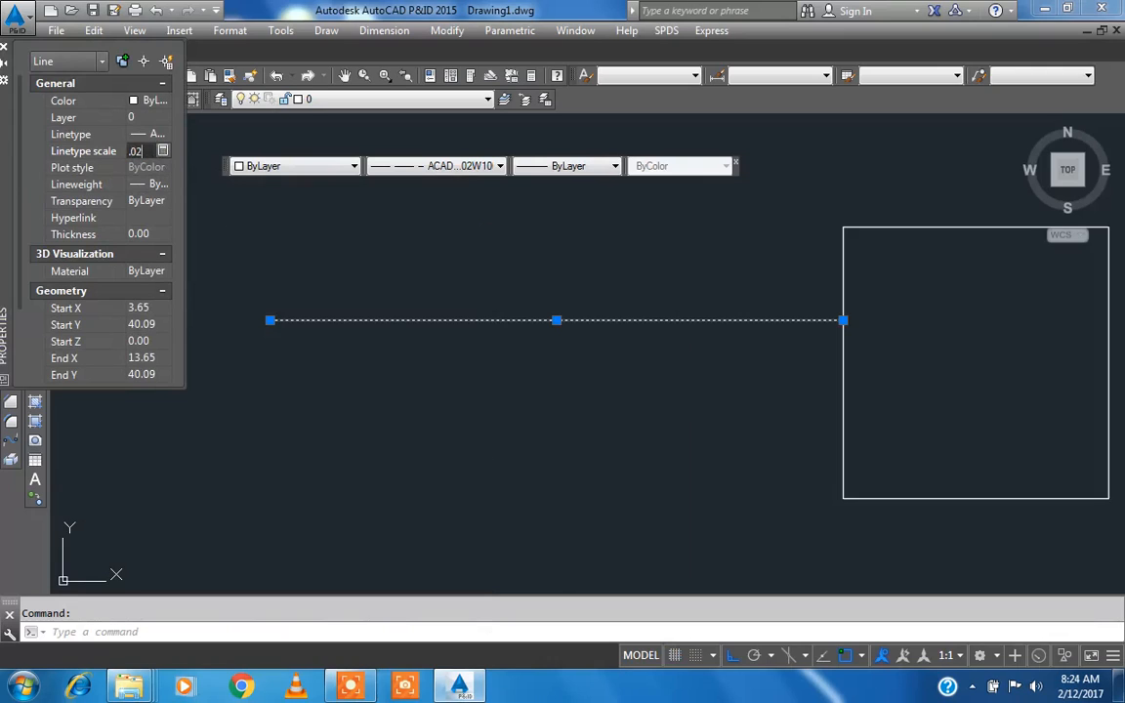
key(Return)
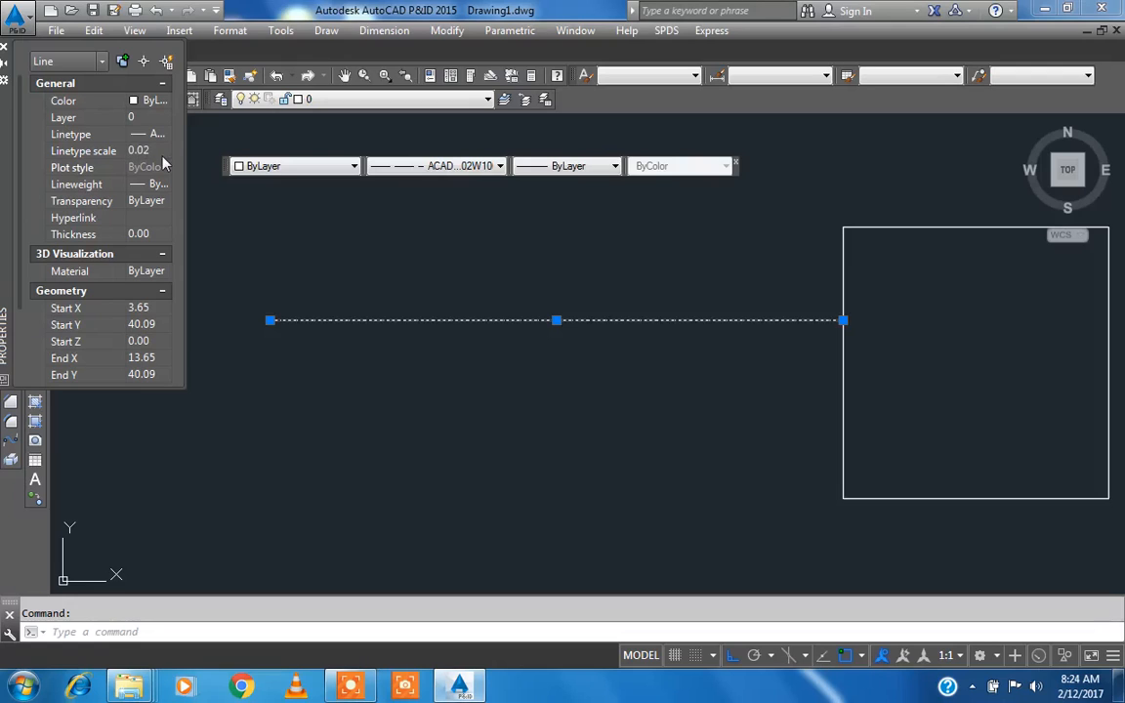
click(5, 50)
key(Escape)
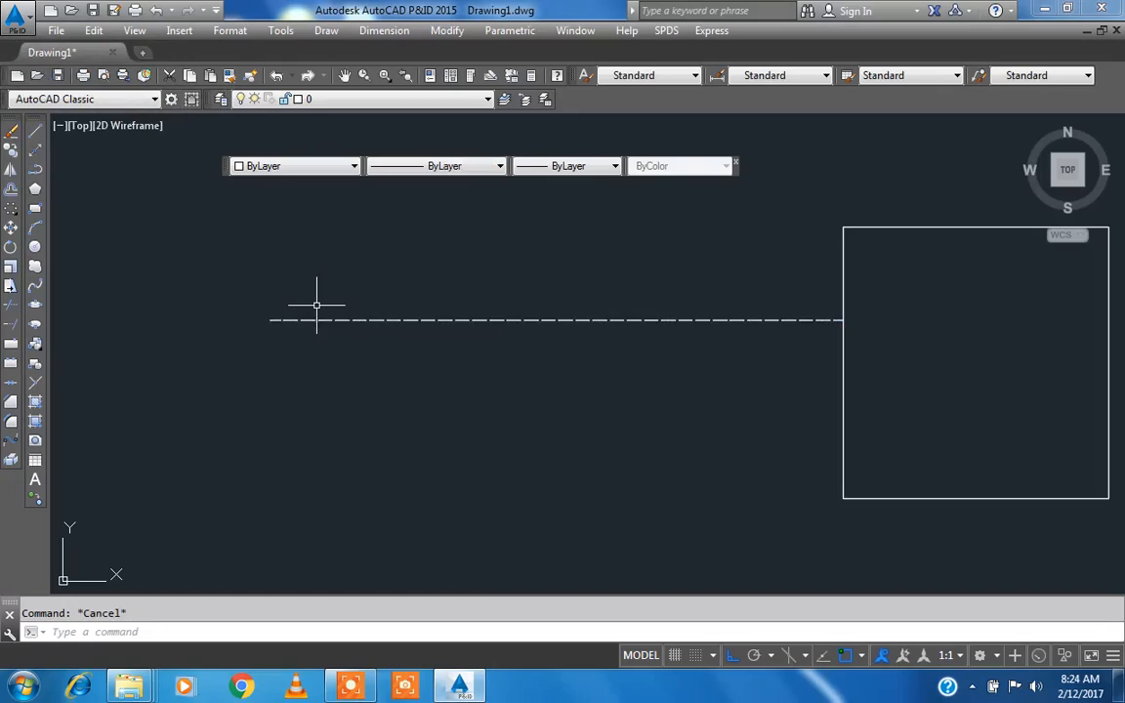
Step: Inspect the dashed horizontal line up close, review its full object properties, close them and deselect the line
scroll(321, 313, up, 3)
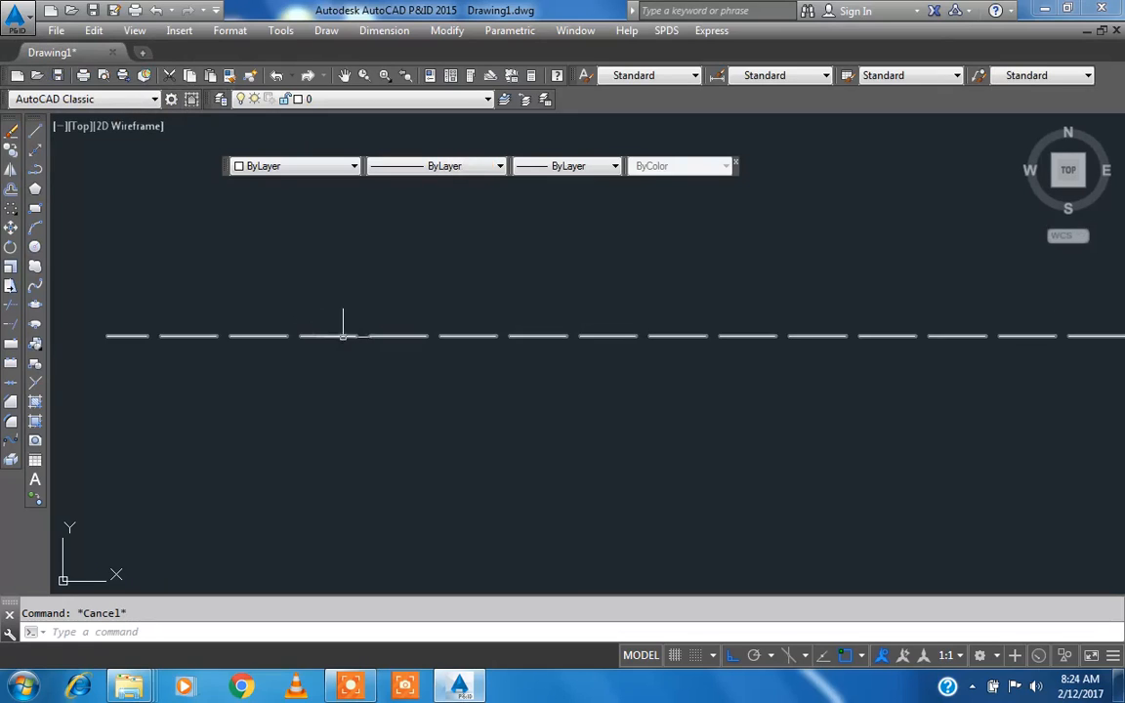
scroll(426, 302, down, 2)
scroll(369, 283, down, 3)
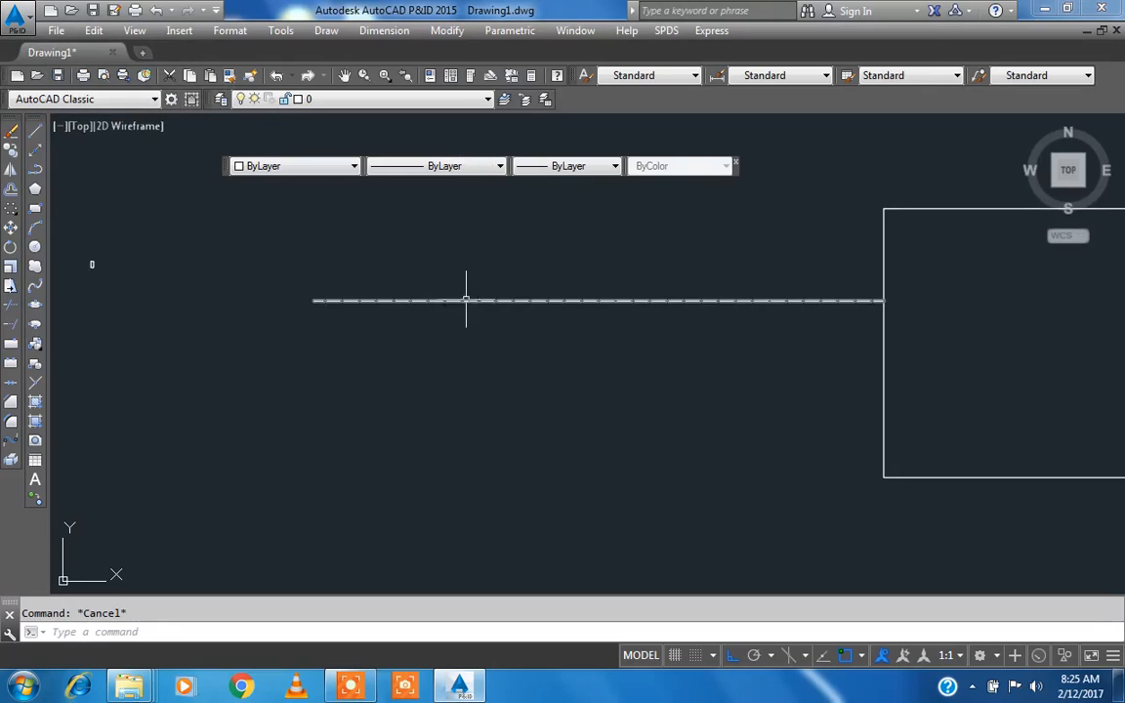
click(509, 321)
click(472, 281)
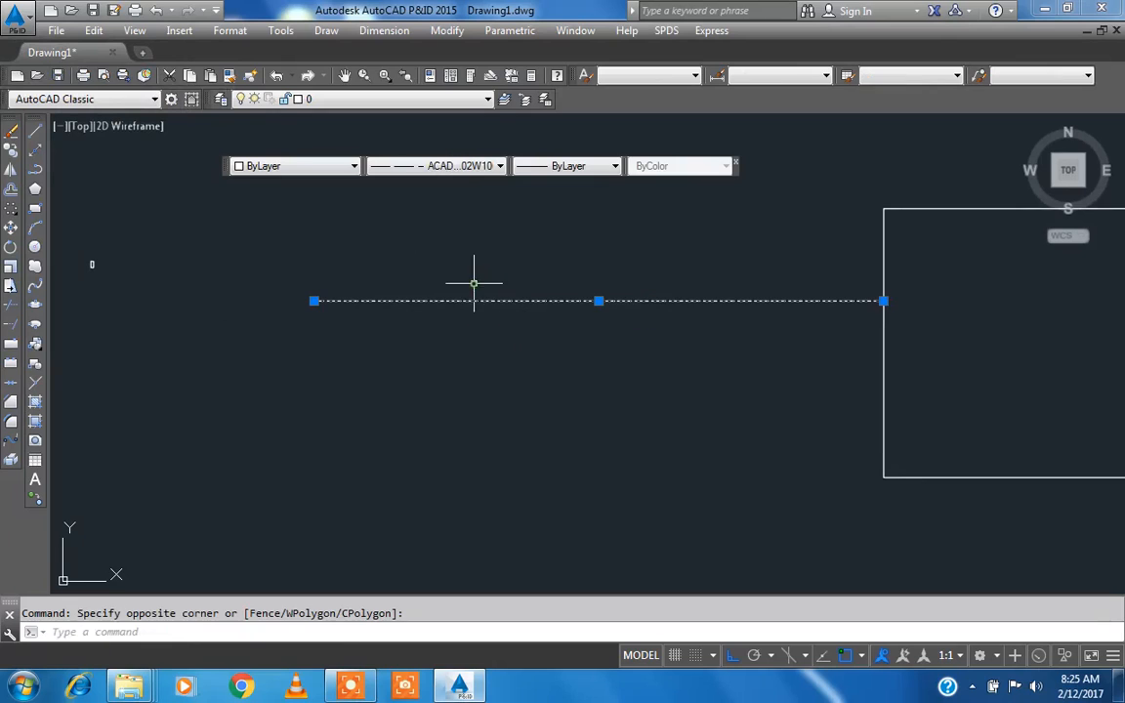
right_click(459, 260)
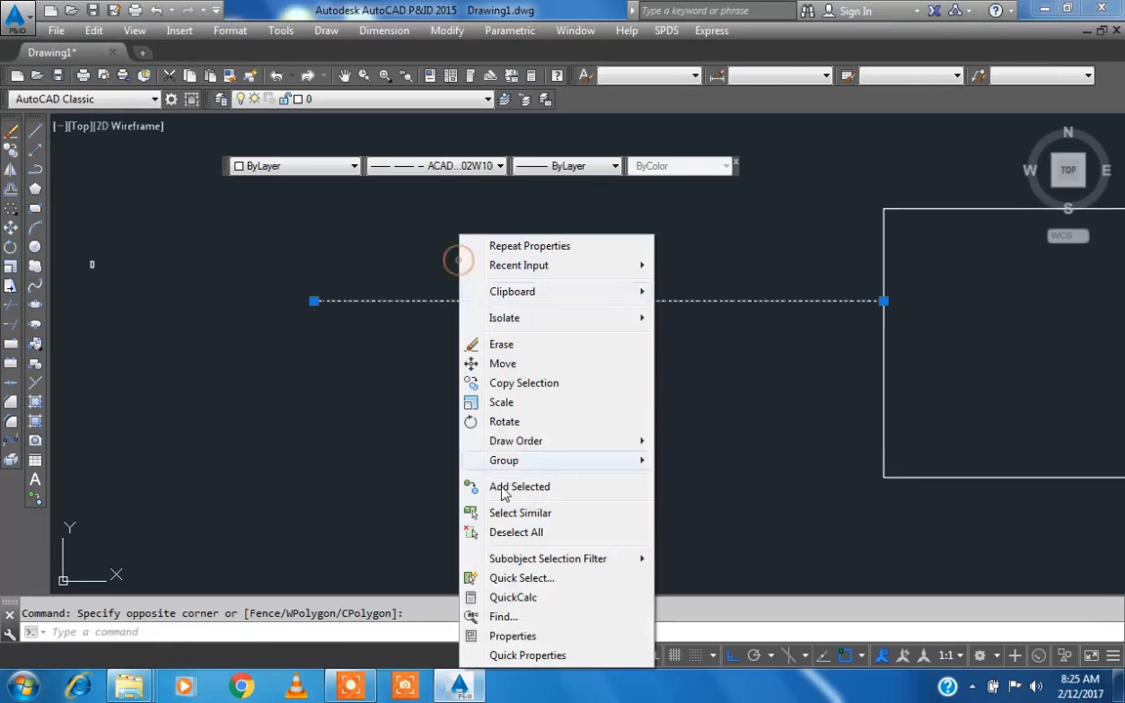
click(538, 637)
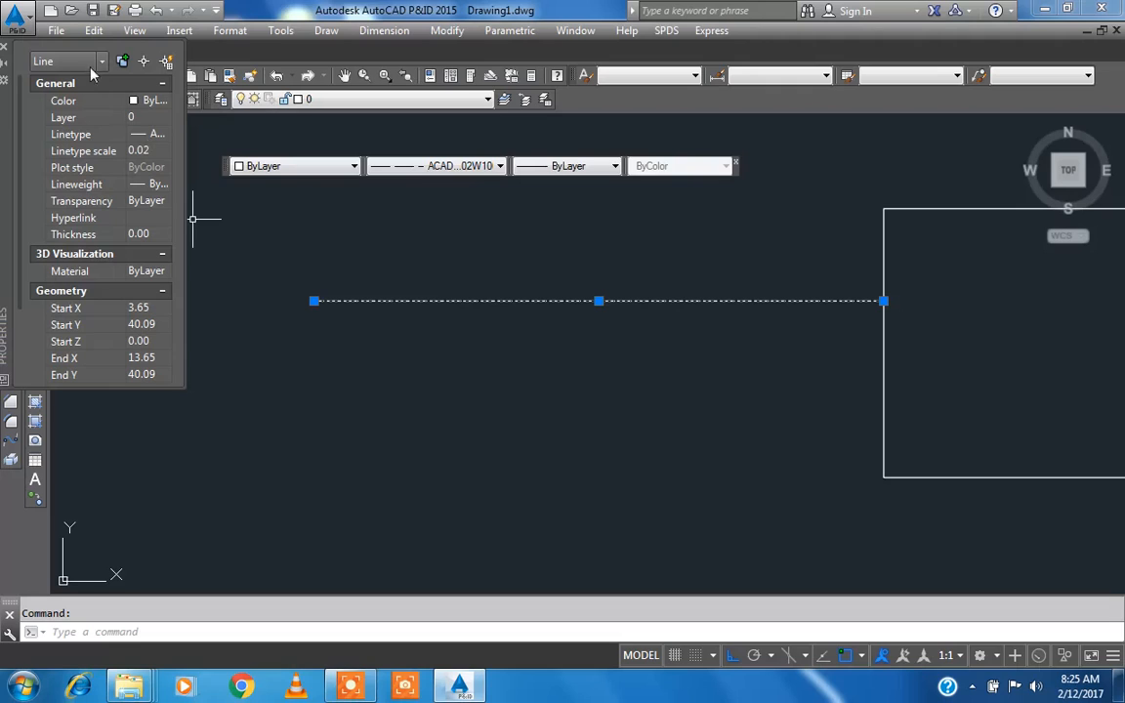
click(4, 47)
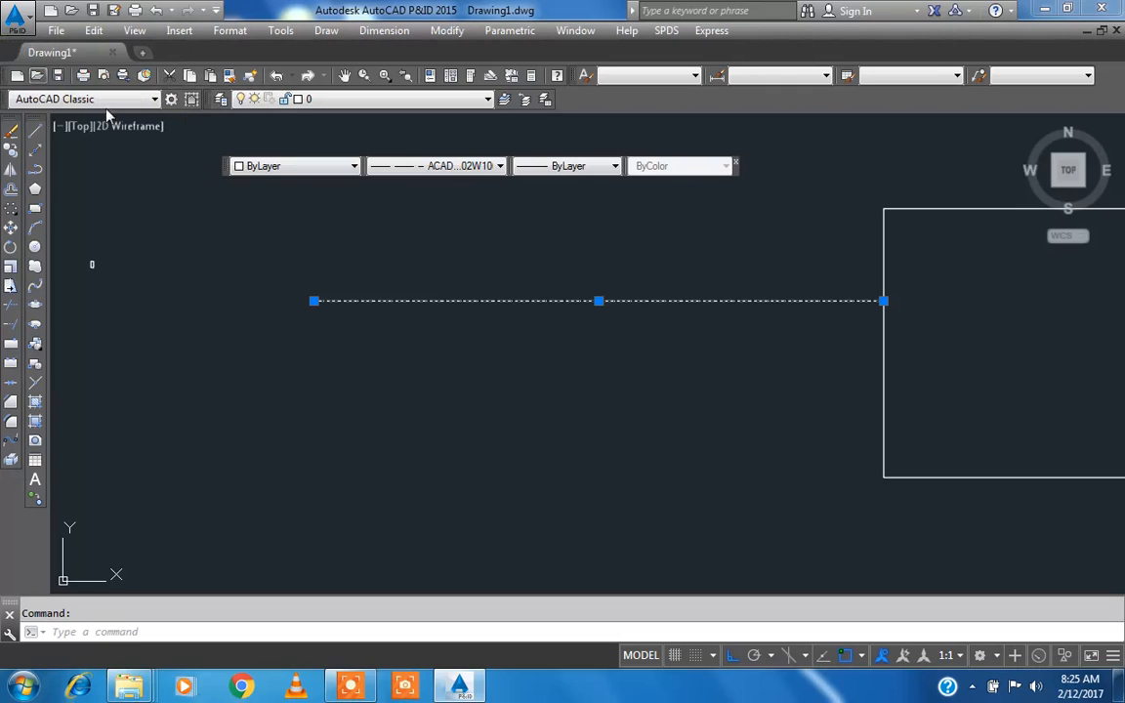
middle_drag(536, 263, 521, 297)
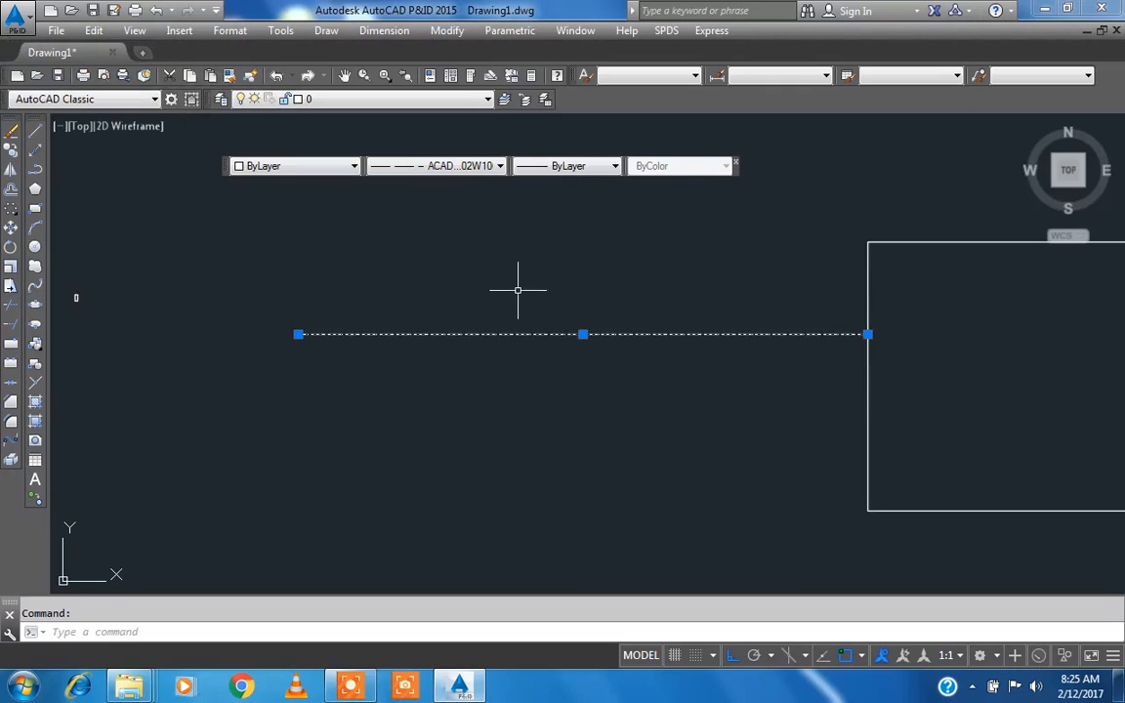
key(Escape)
Step: Assign a 0.40 mm lineweight to the square and deselect it
middle_drag(443, 312, 422, 318)
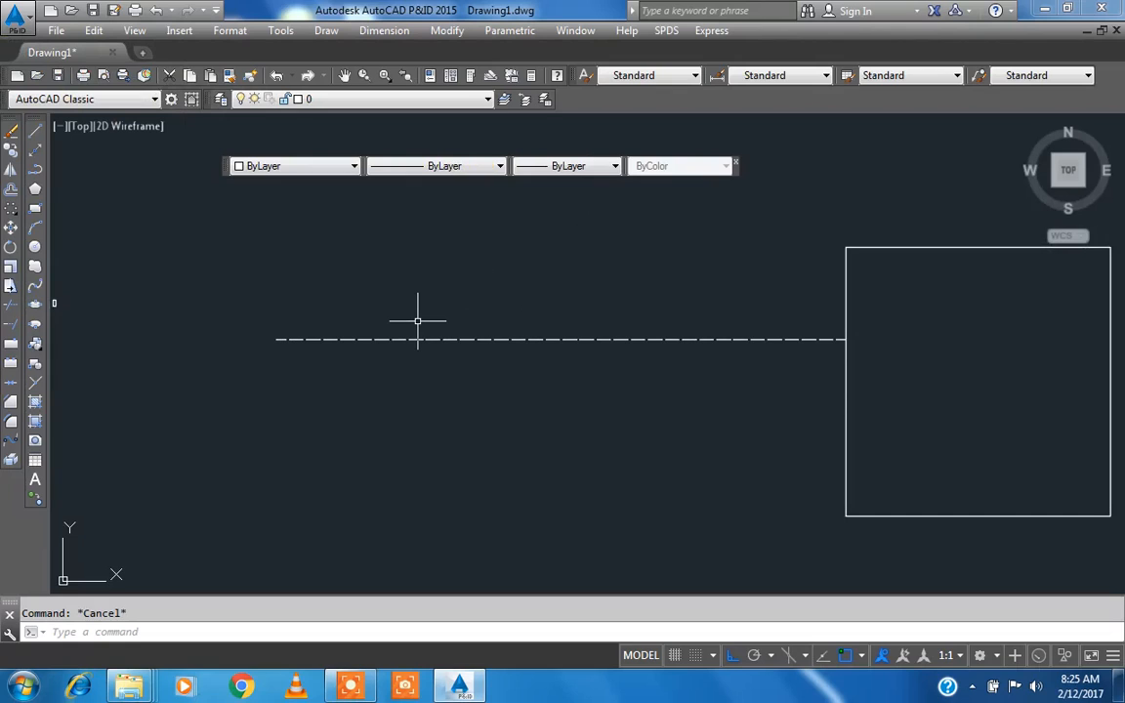
scroll(411, 314, down, 2)
scroll(760, 265, up, 2)
click(528, 164)
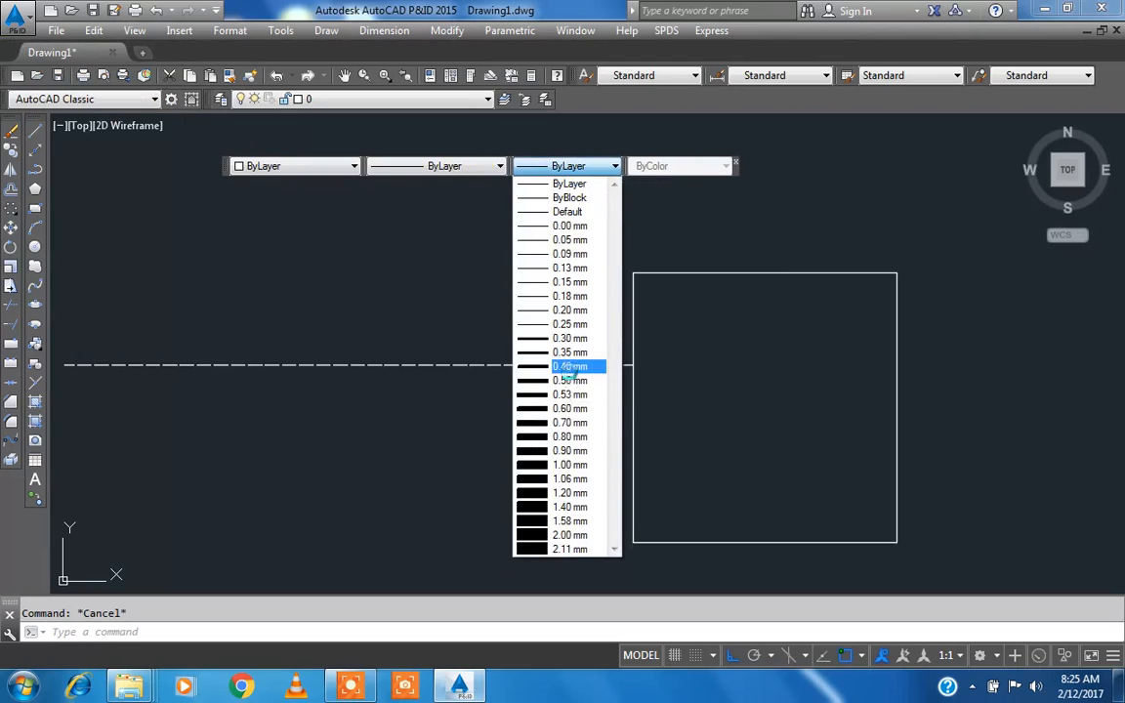
click(696, 320)
click(730, 301)
click(711, 251)
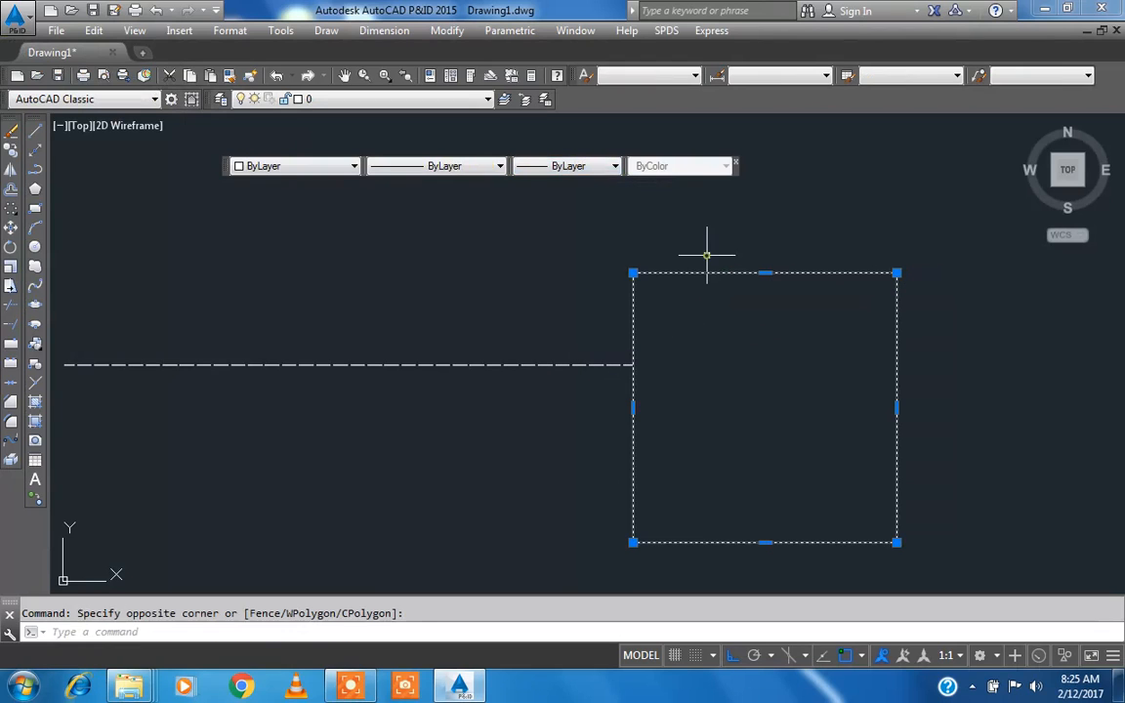
click(613, 168)
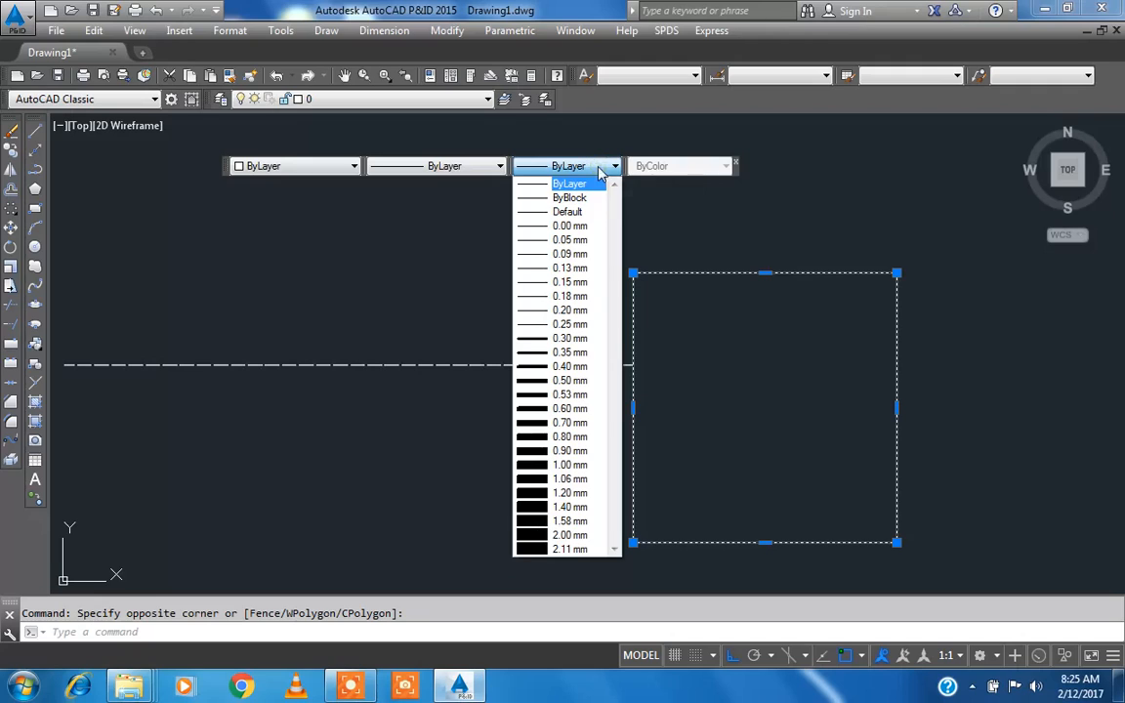
click(581, 366)
key(Escape)
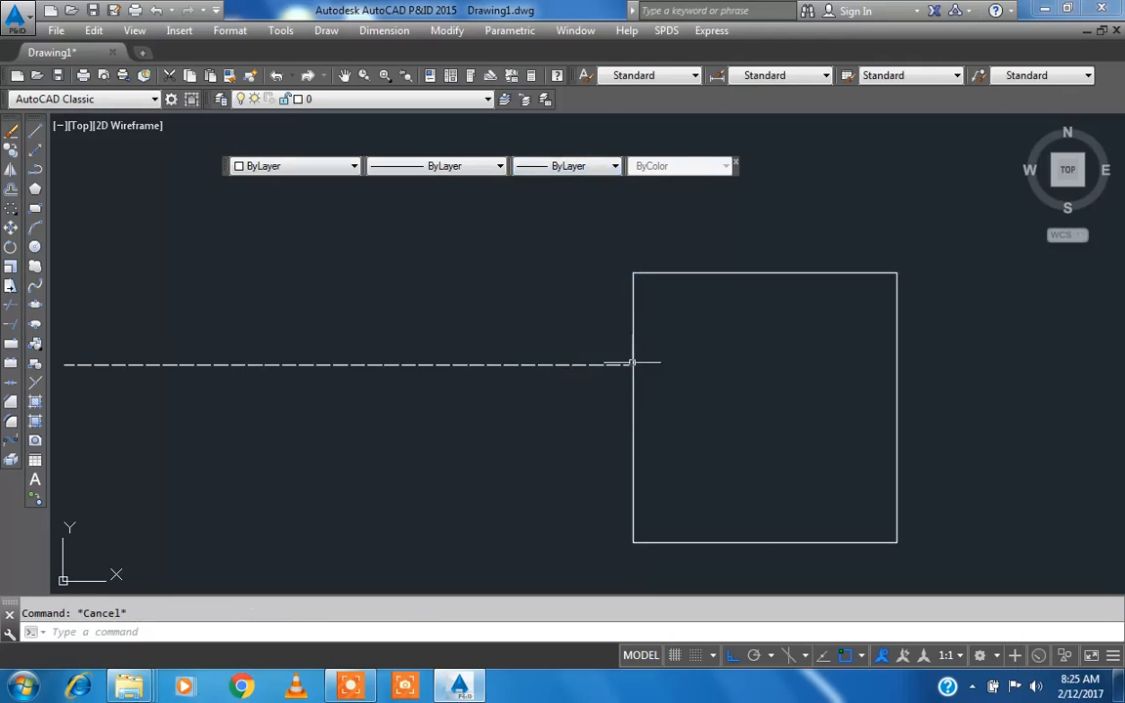
scroll(676, 285, up, 4)
scroll(635, 288, down, 3)
scroll(642, 282, down, 4)
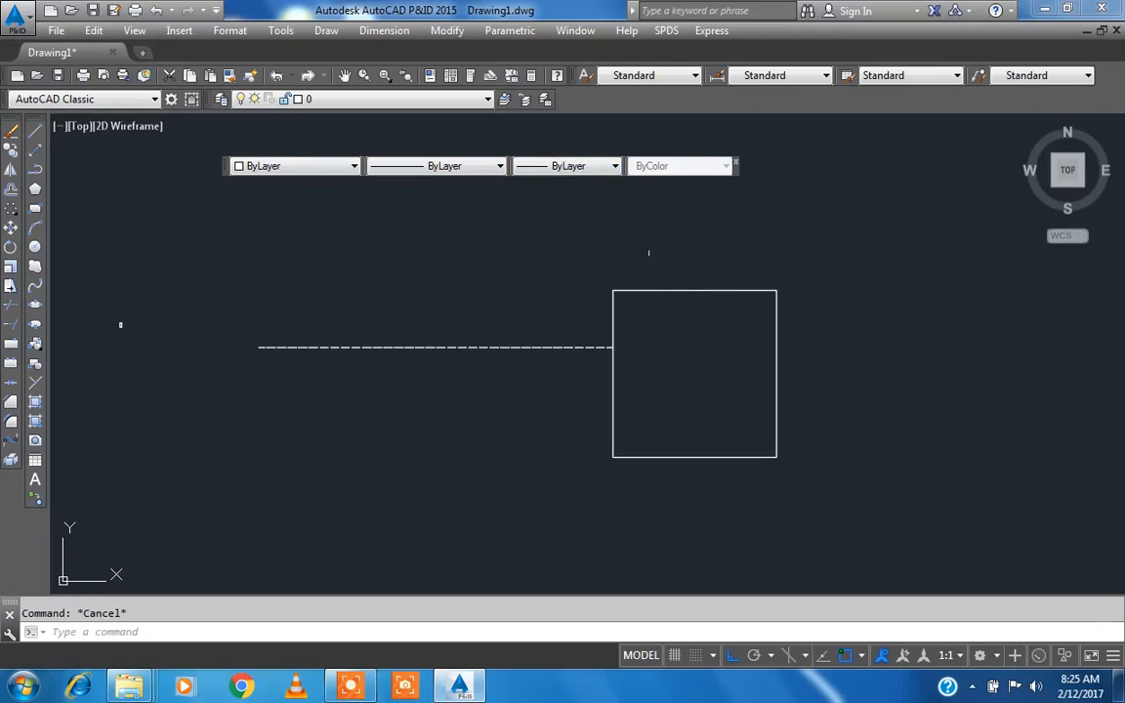
click(652, 268)
click(640, 302)
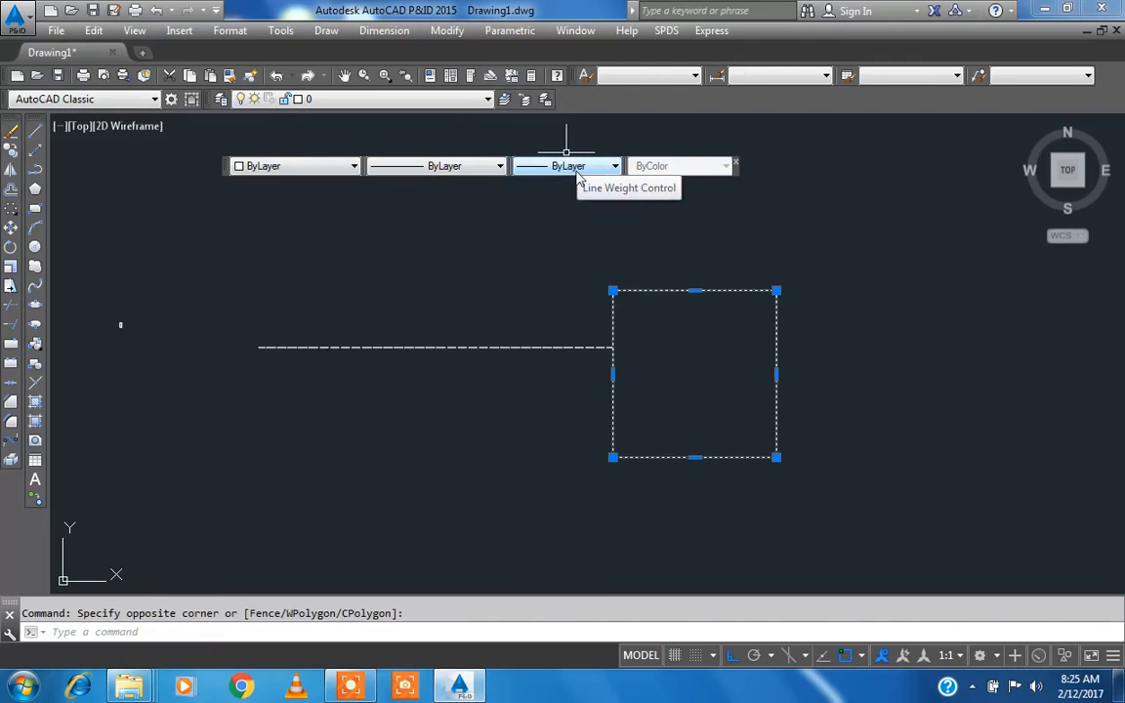
key(Escape)
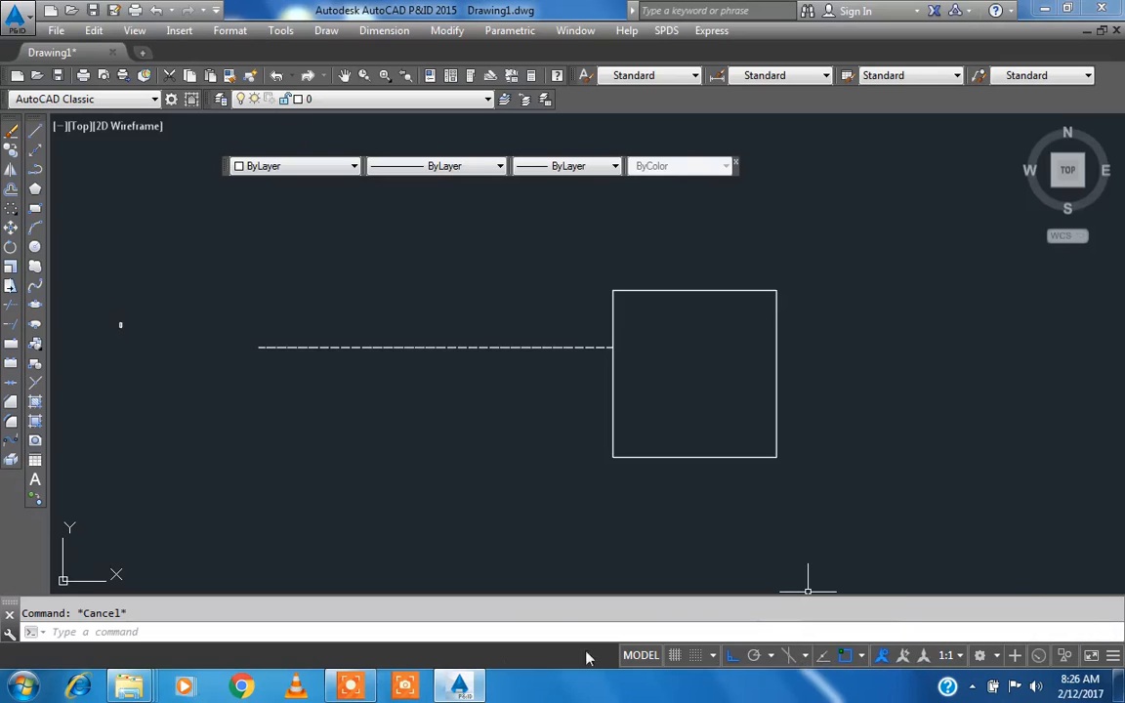
click(355, 686)
click(544, 656)
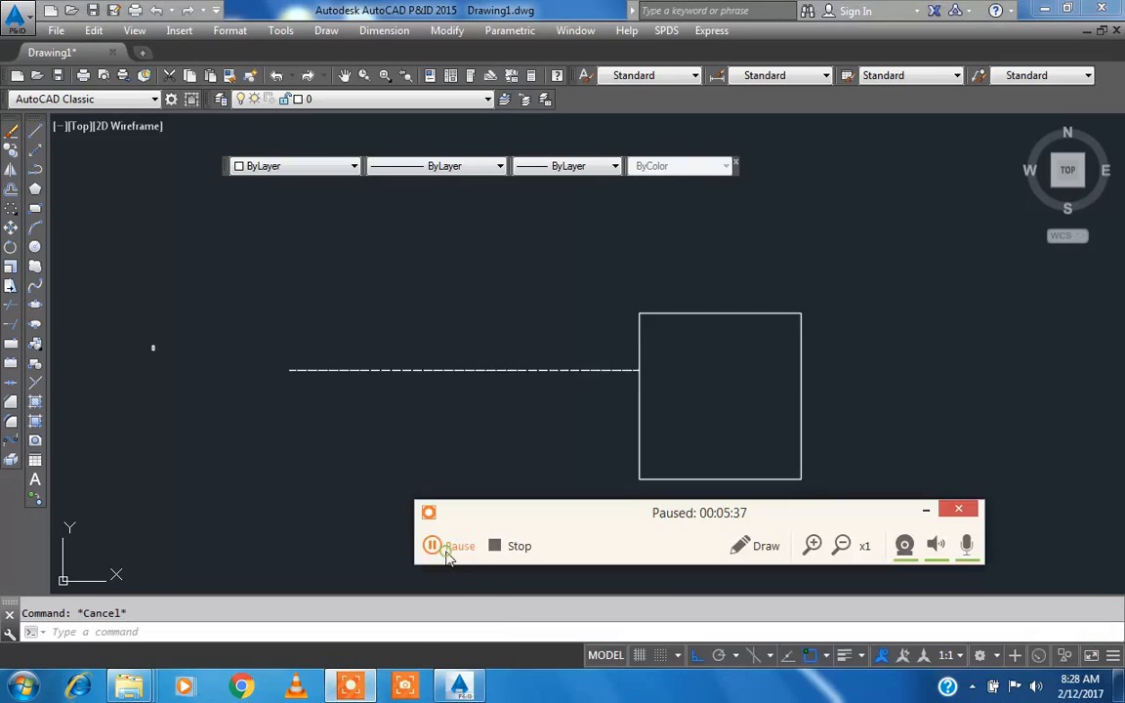
click(445, 553)
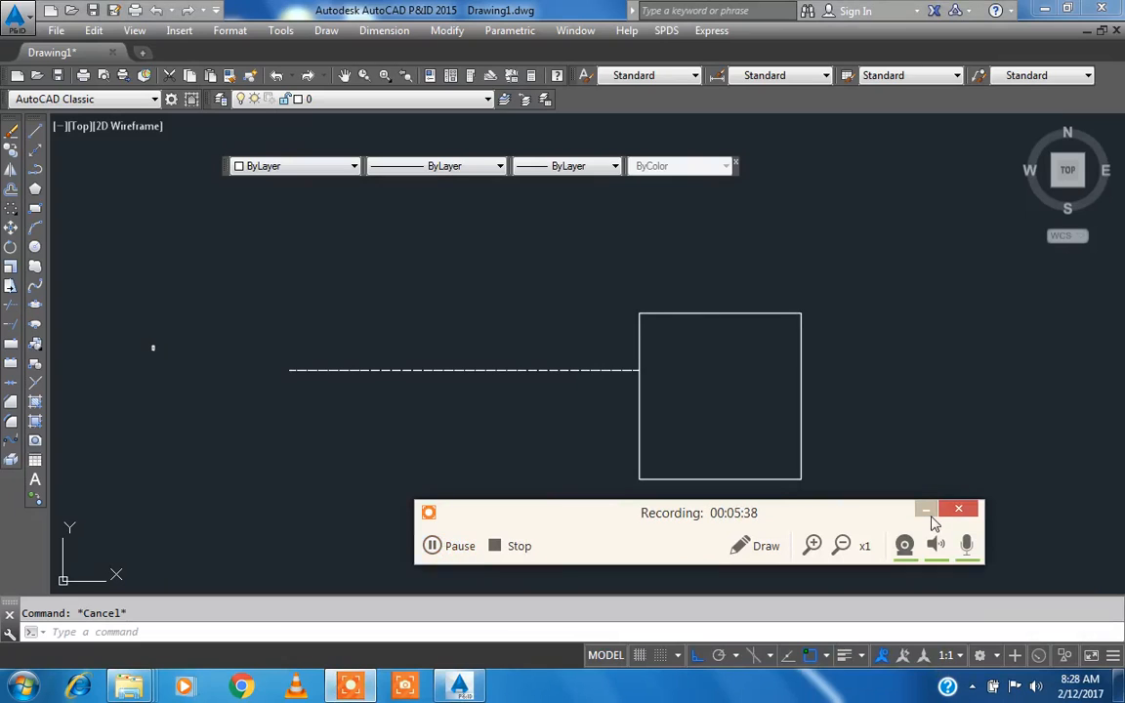
click(925, 509)
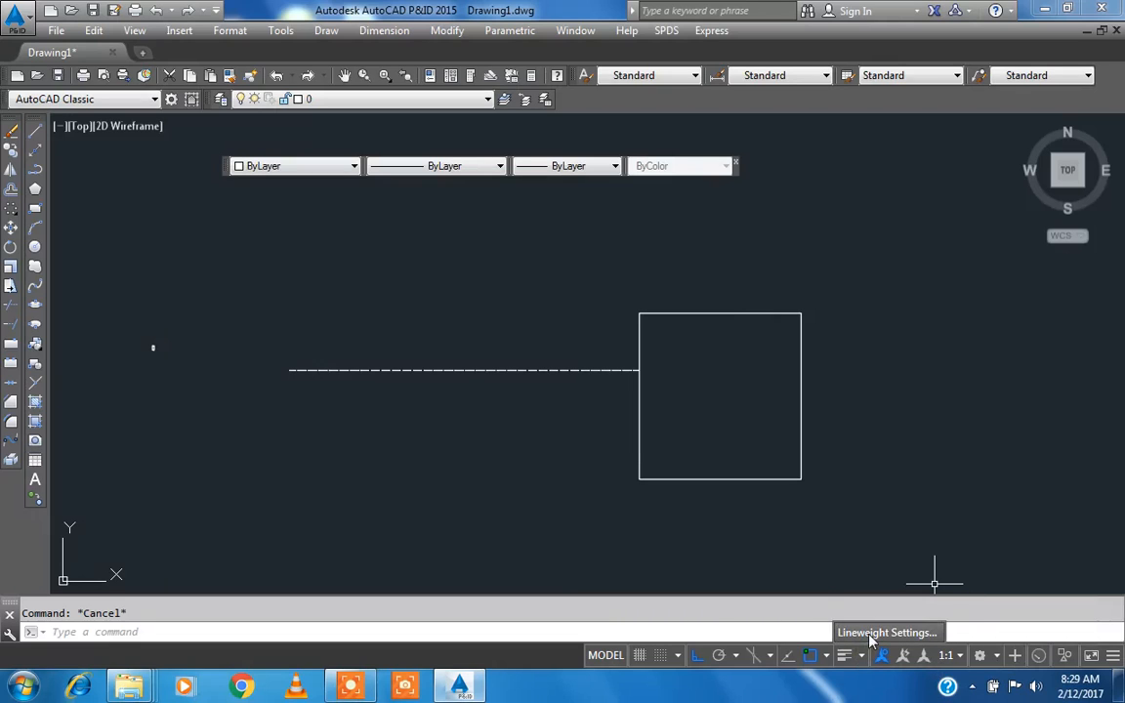
Step: Turn on Display Lineweight in the Lineweight Settings and view the LineWeight entry in the status bar customization list
click(872, 639)
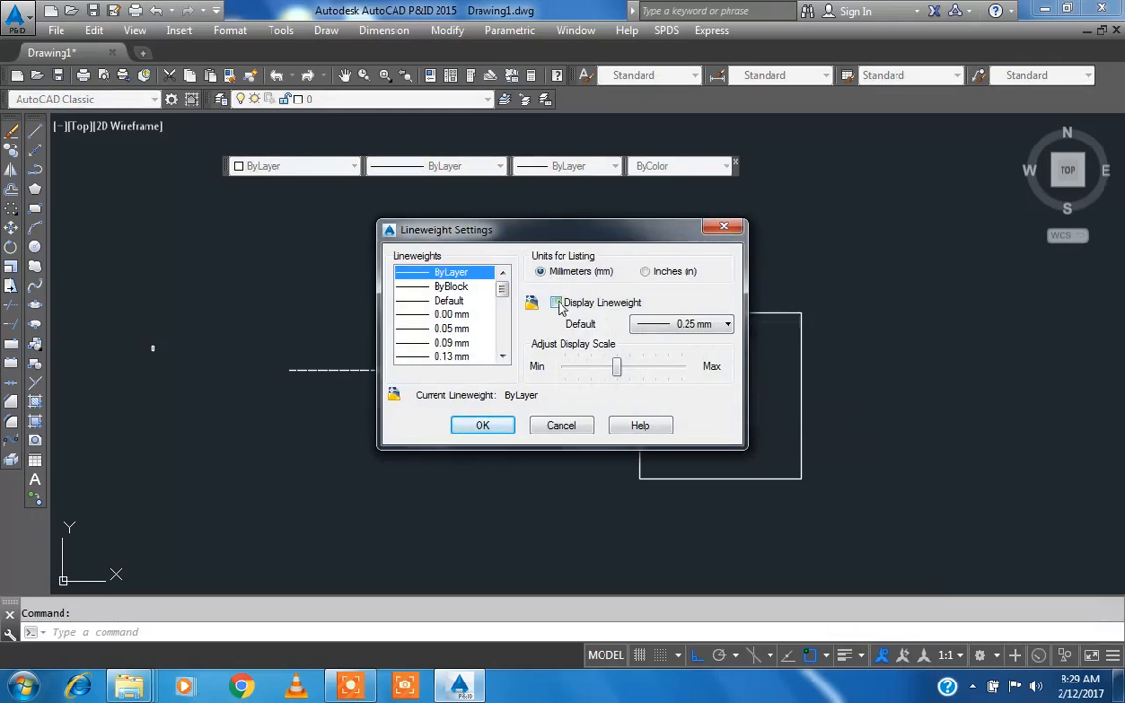
click(483, 425)
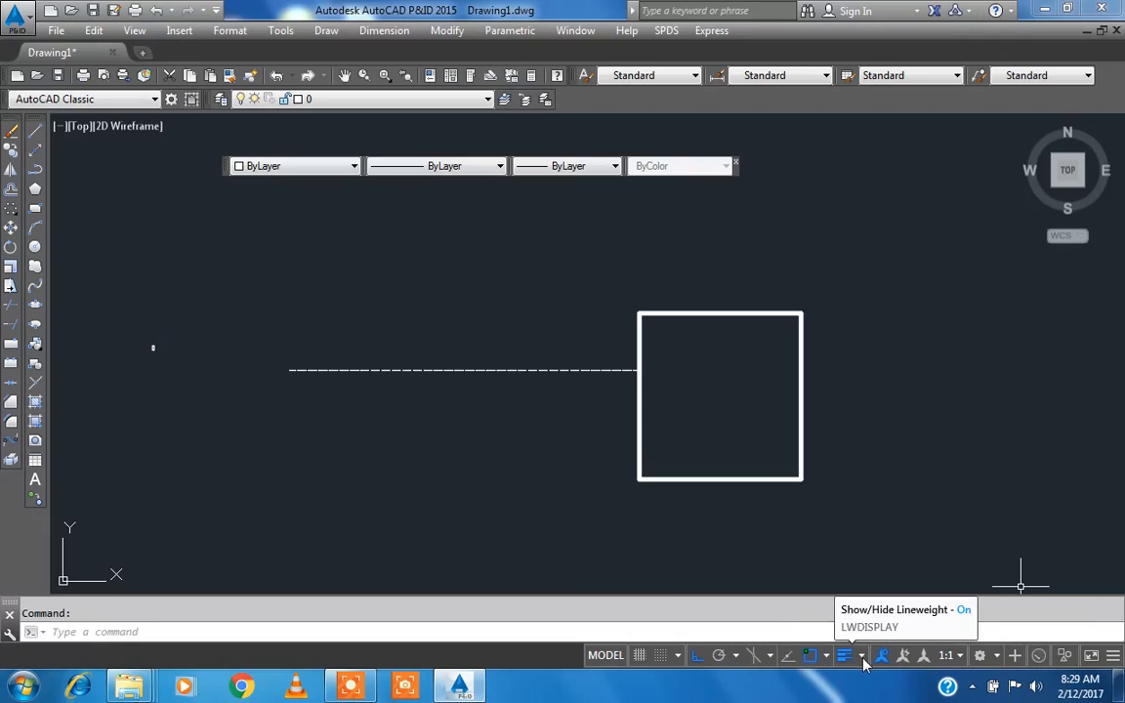
click(1113, 657)
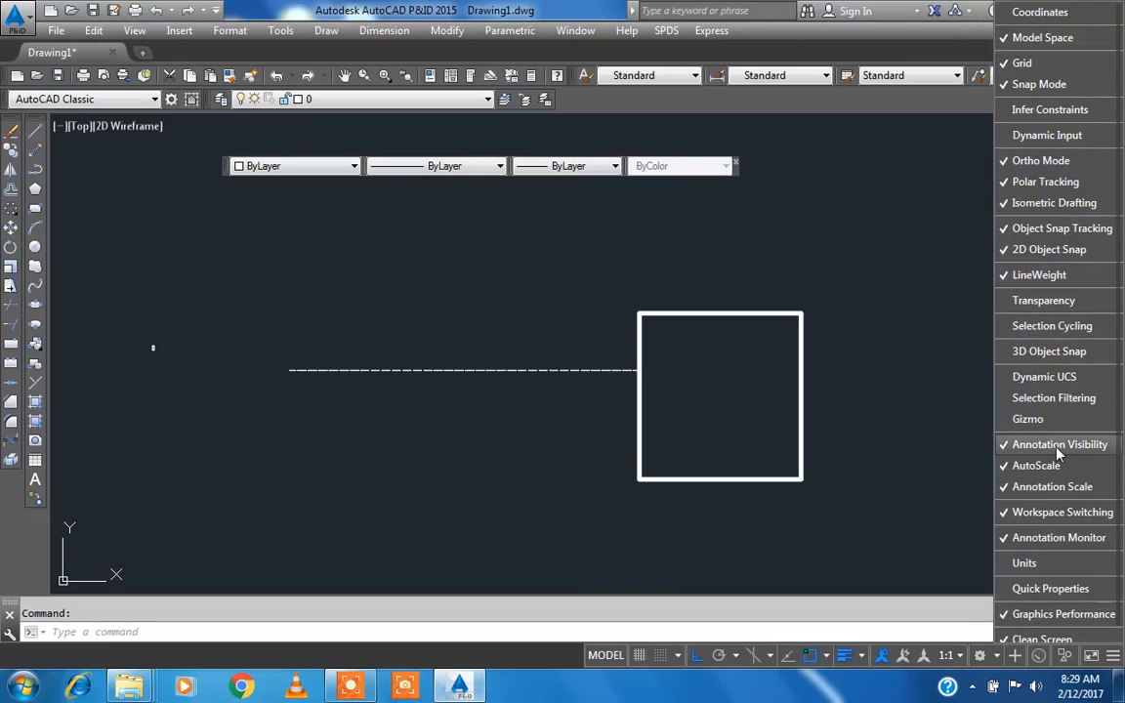
click(459, 310)
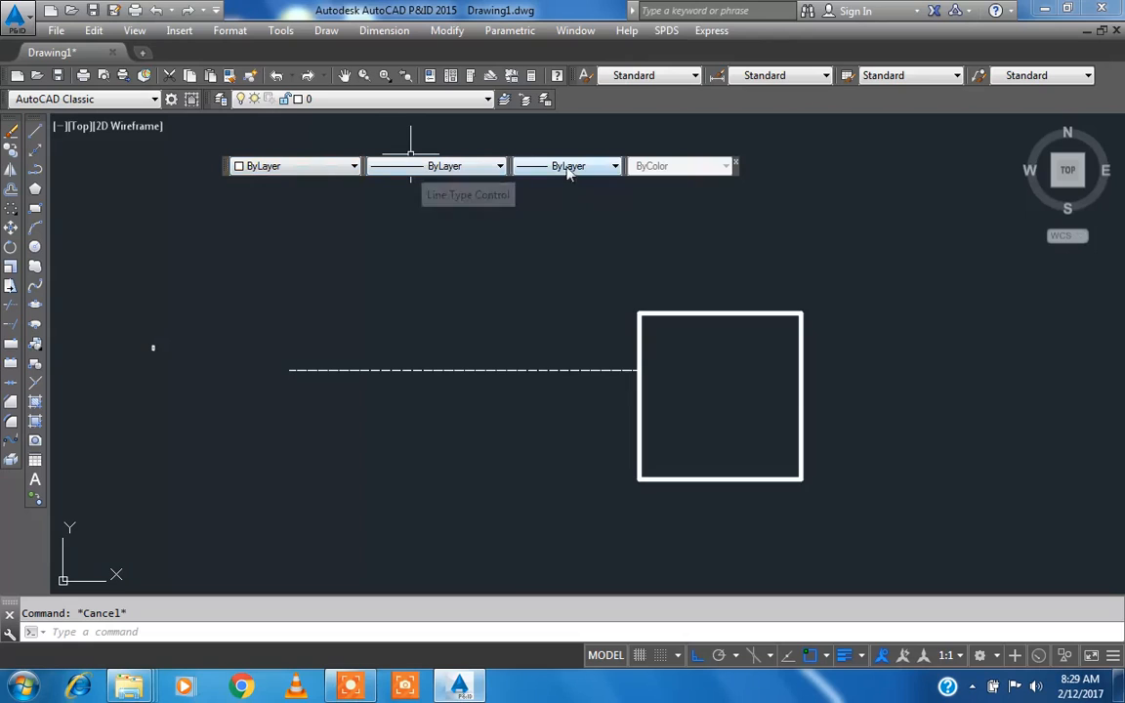
Step: Dock the floating Properties toolbar in the row beside the layer controls
drag(225, 166, 648, 90)
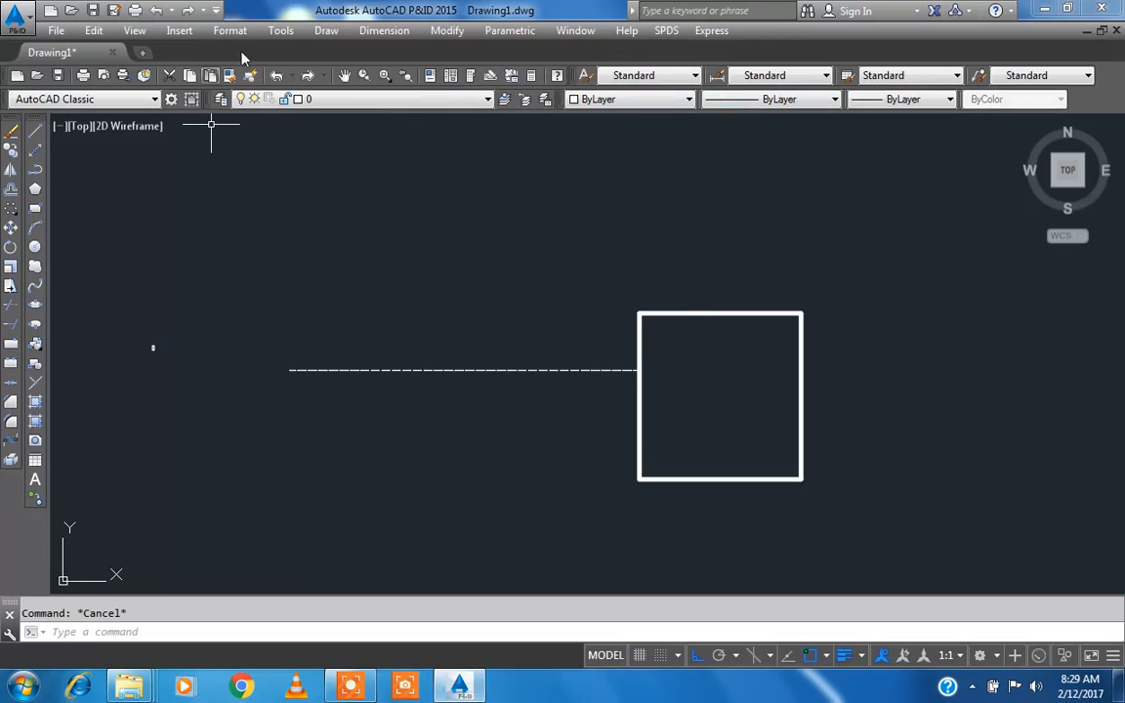
Step: Add a linear dimension across the square's upper edge and place it above the square
click(384, 30)
click(394, 77)
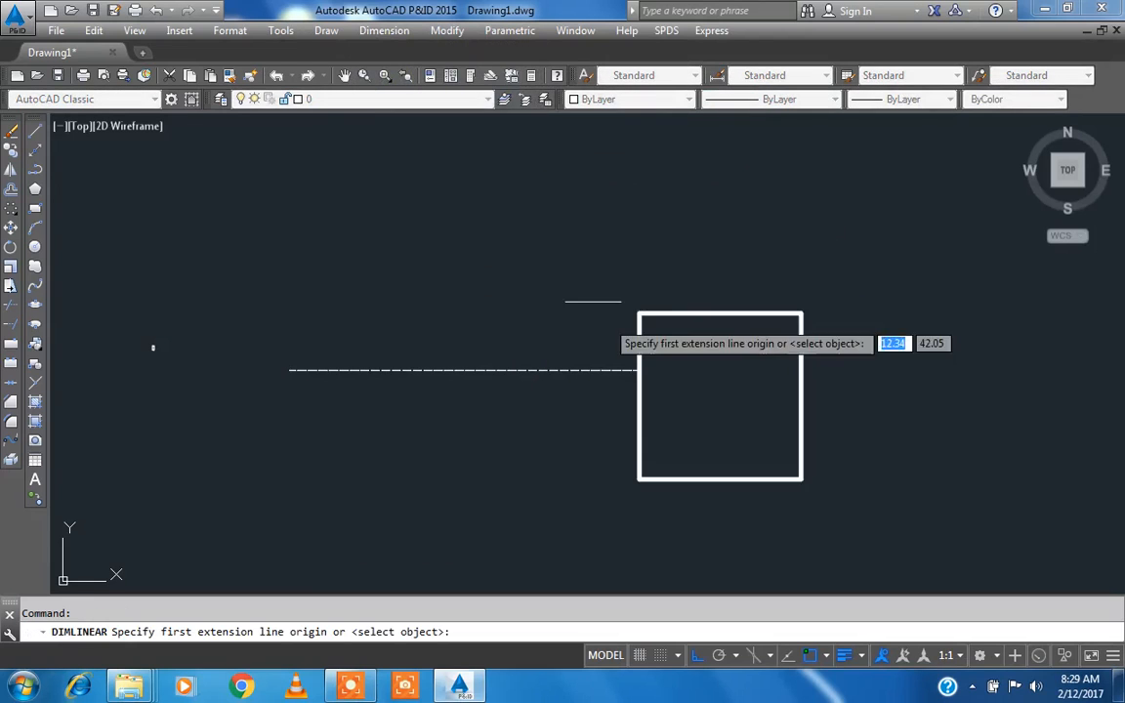
click(639, 314)
click(801, 313)
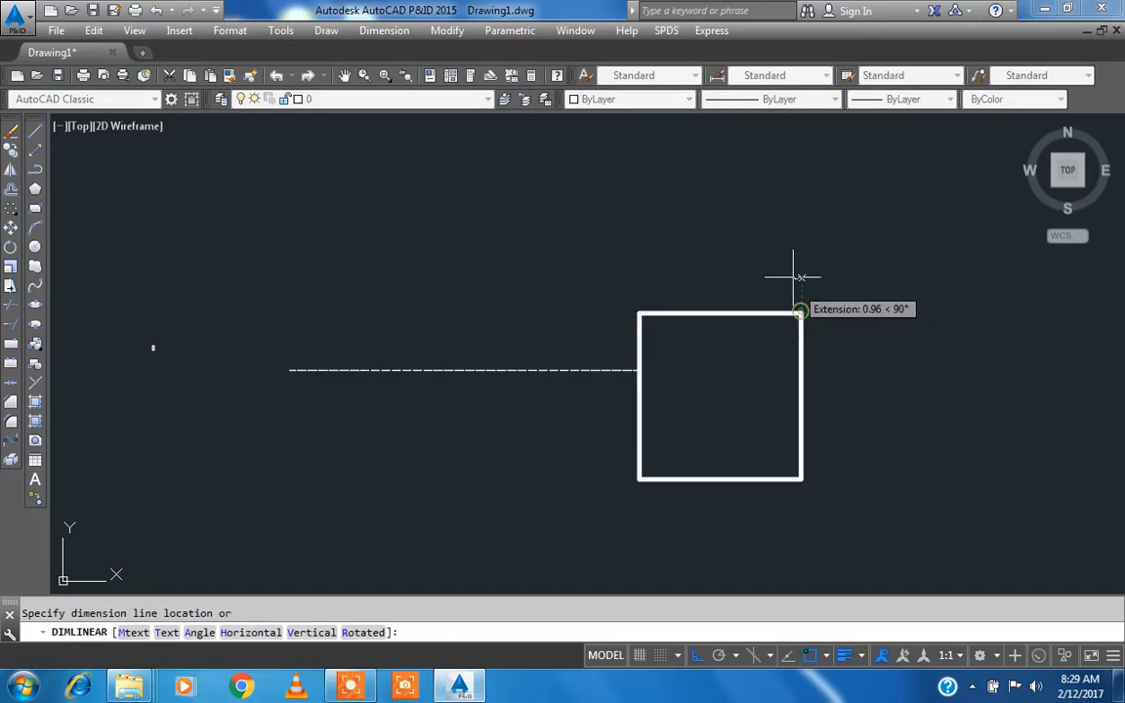
click(793, 269)
scroll(801, 278, up, 7)
middle_drag(597, 331, 628, 314)
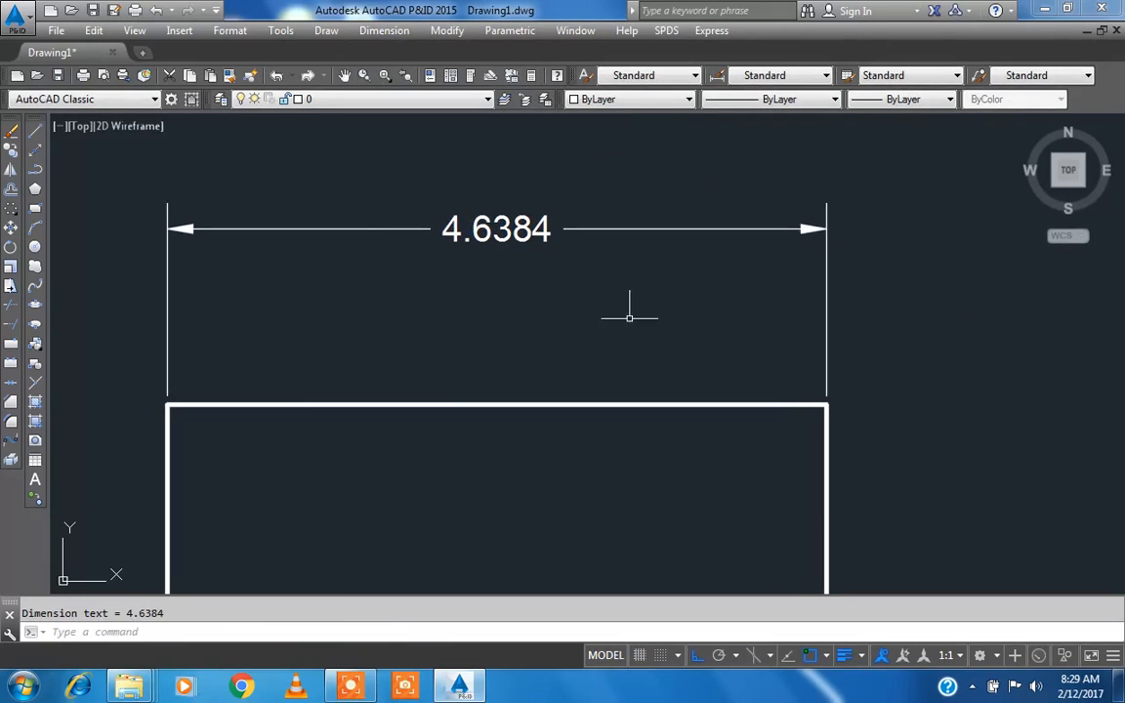
key(Escape)
click(346, 226)
click(329, 243)
key(Escape)
click(184, 313)
click(132, 288)
key(Escape)
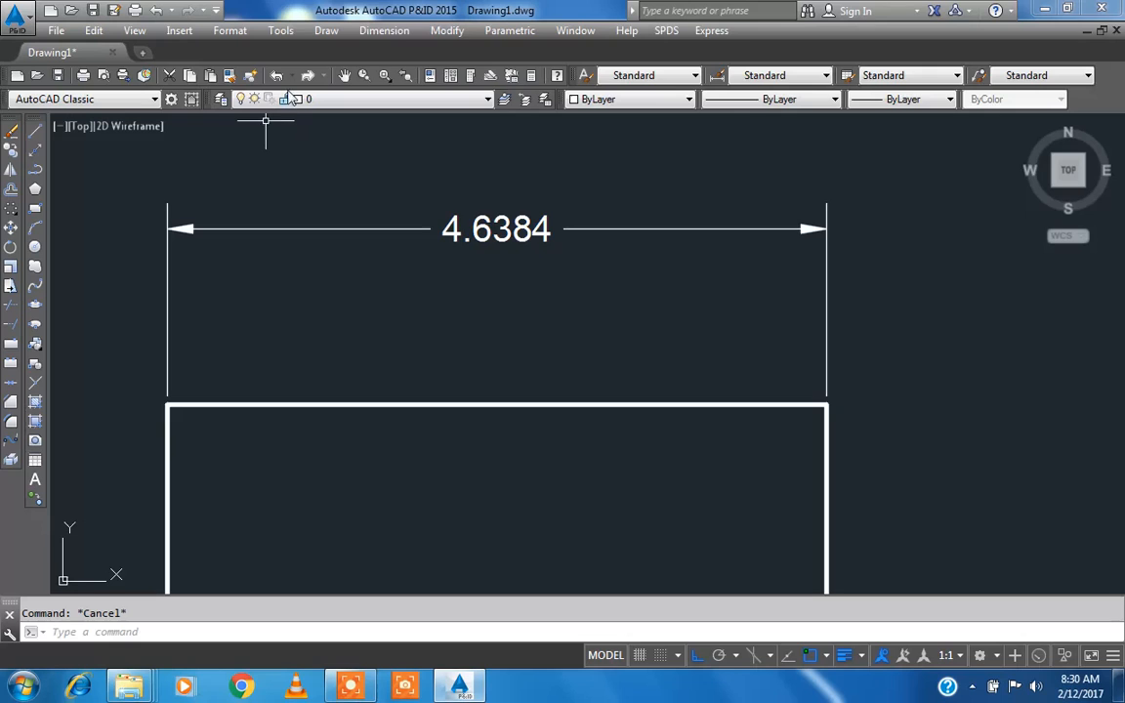
Step: Open the Standard dimension style for modification and set its dimension line color to Red
click(377, 30)
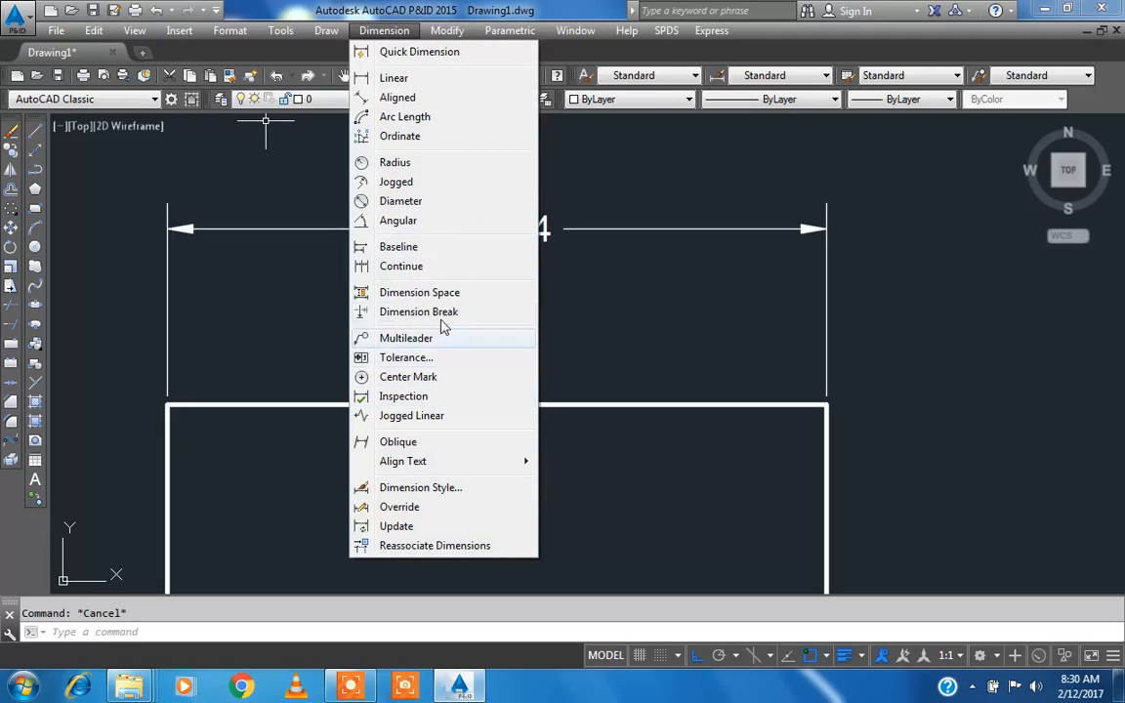
click(436, 491)
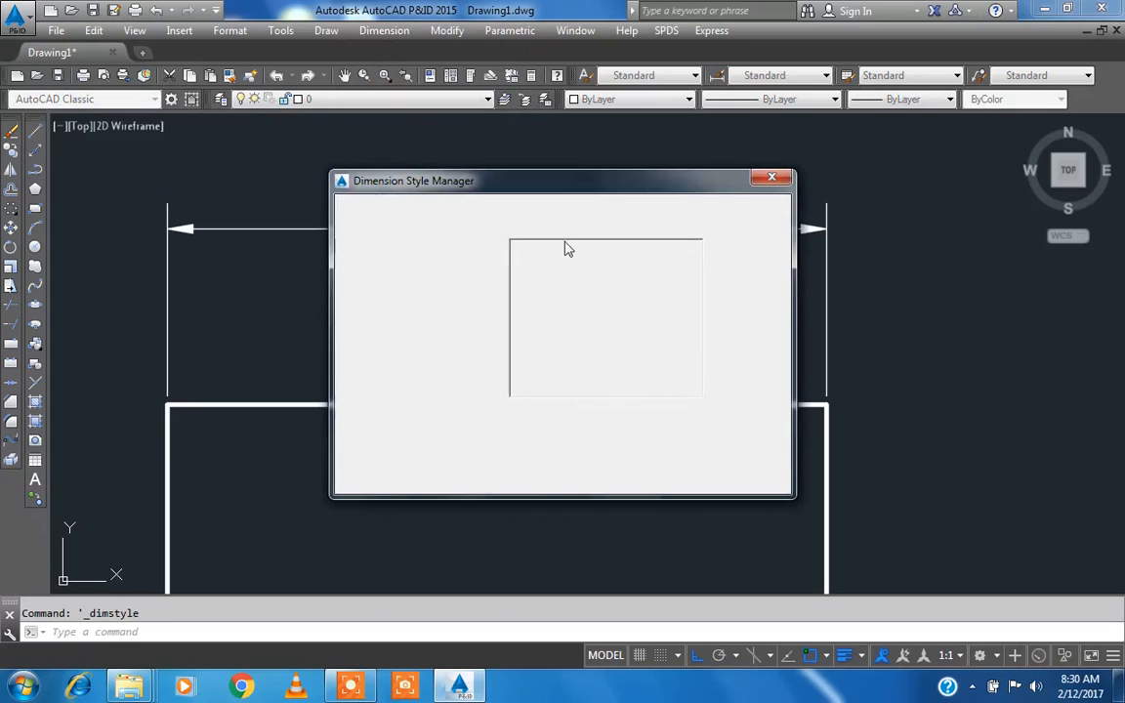
drag(550, 184, 828, 221)
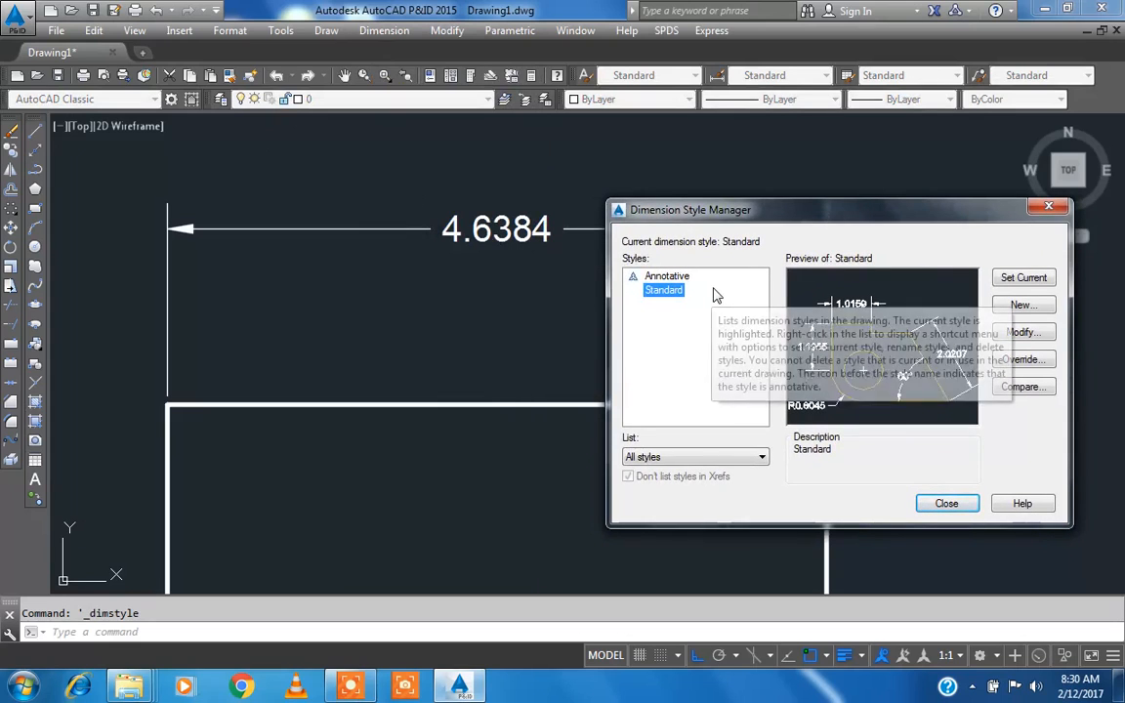
click(1022, 333)
drag(309, 185, 859, 137)
click(636, 160)
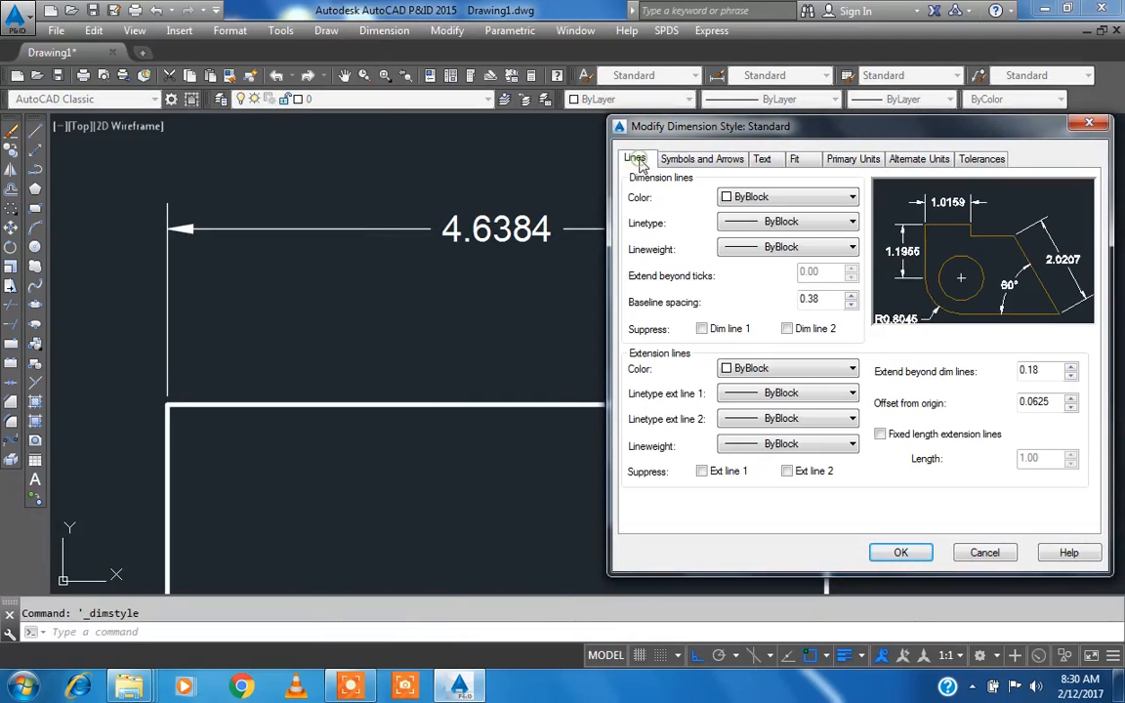
click(778, 201)
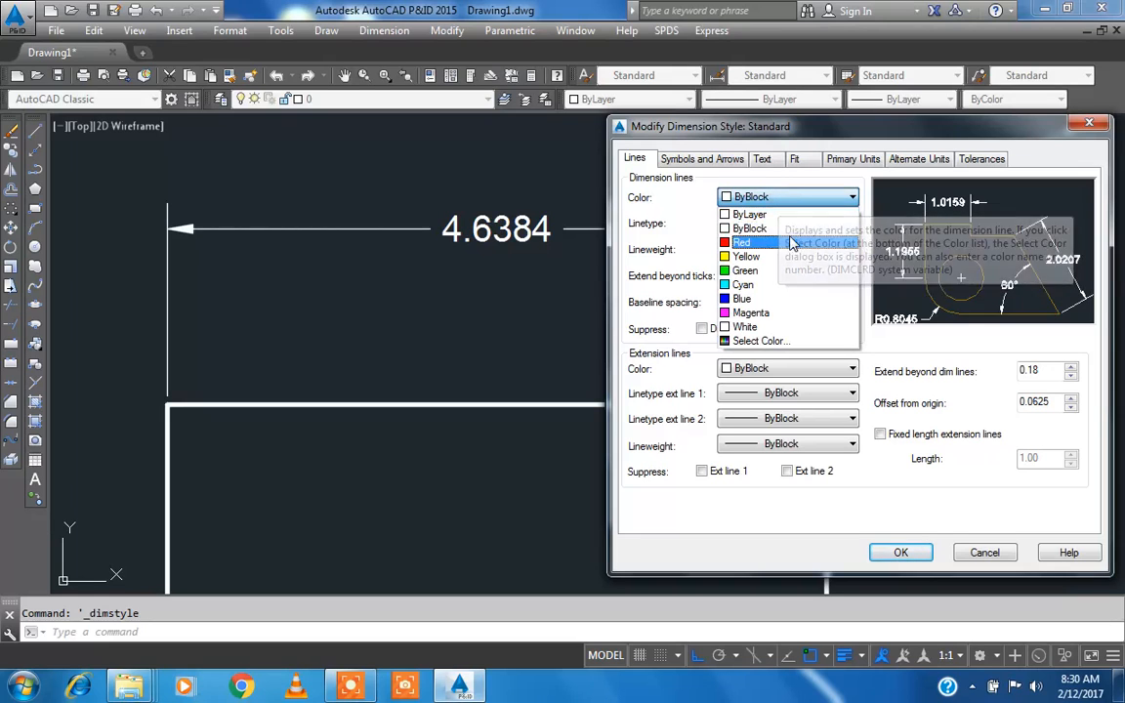
click(790, 242)
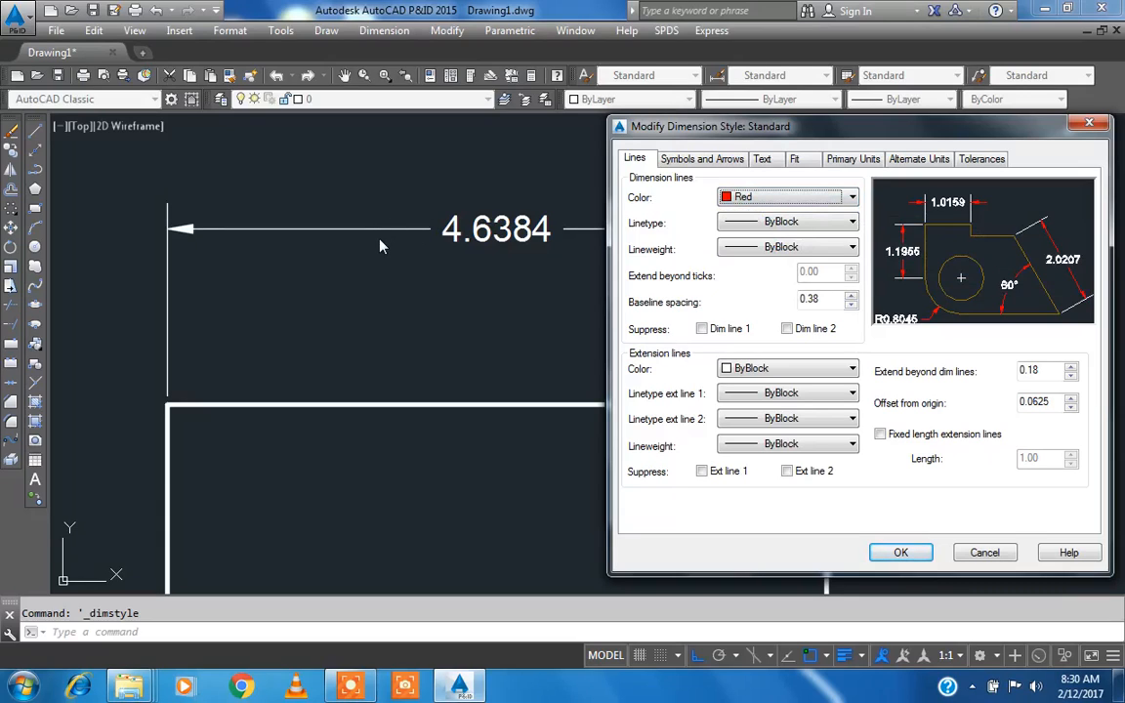
Step: Load the ACAD_ISO04W100 linetype from the dimension line's linetype choices and keep the linetype at ByBlock
click(786, 223)
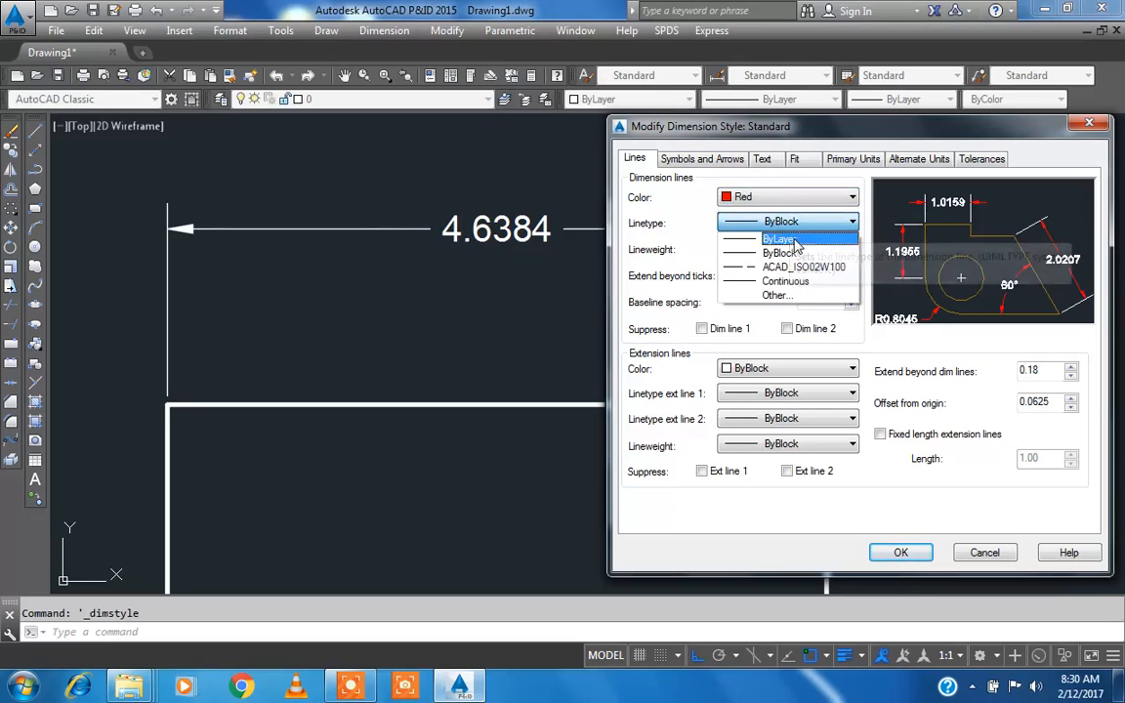
click(799, 296)
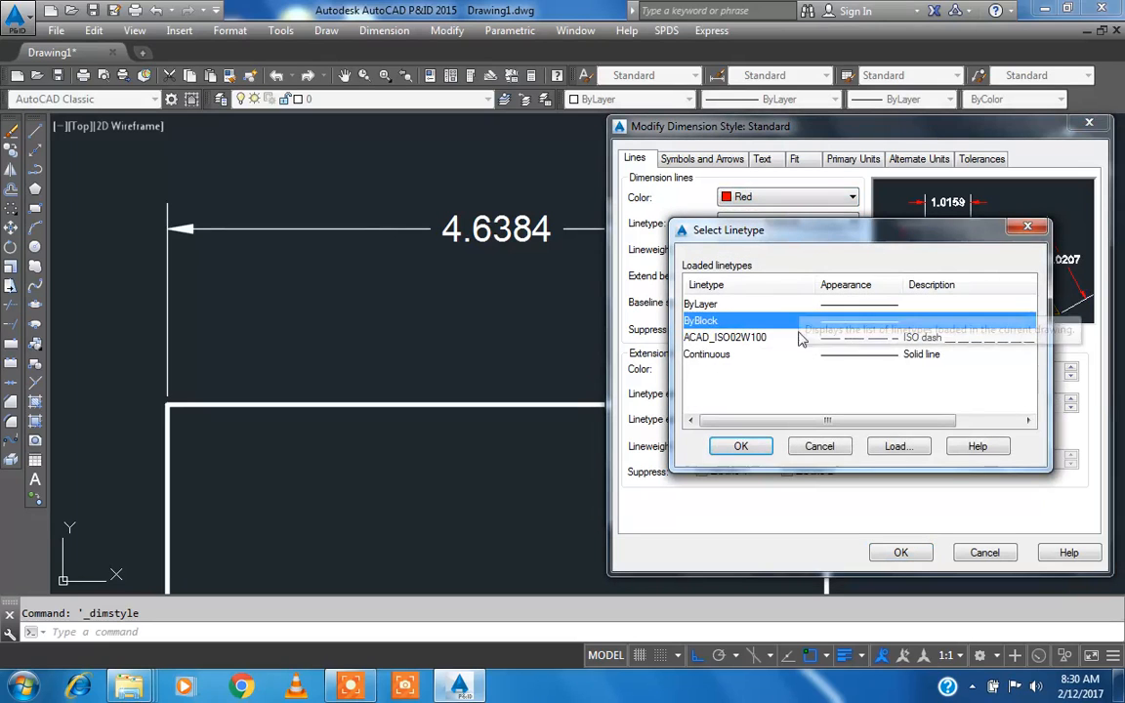
click(895, 446)
click(577, 341)
click(480, 453)
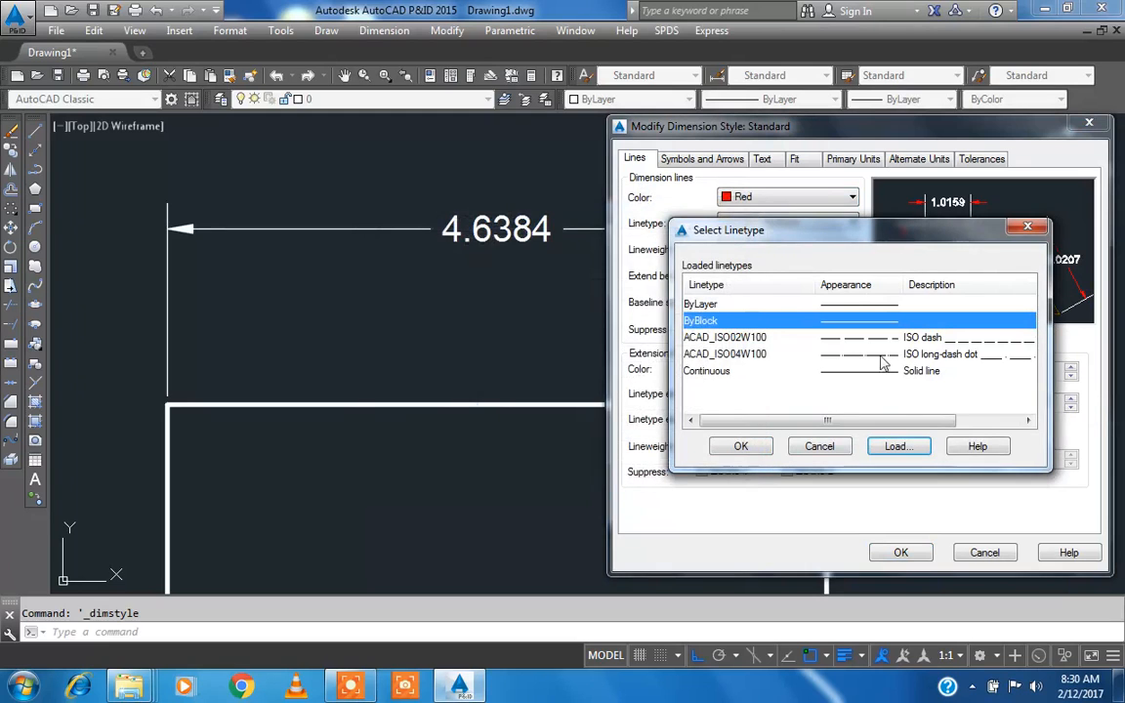
click(742, 446)
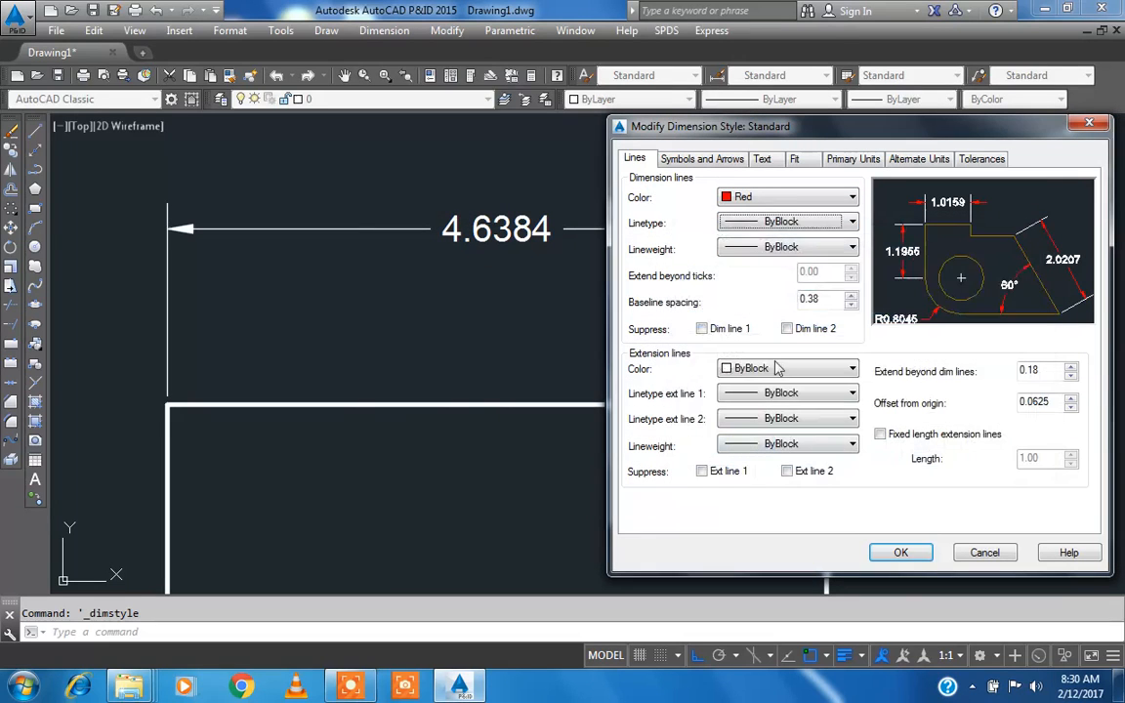
click(808, 223)
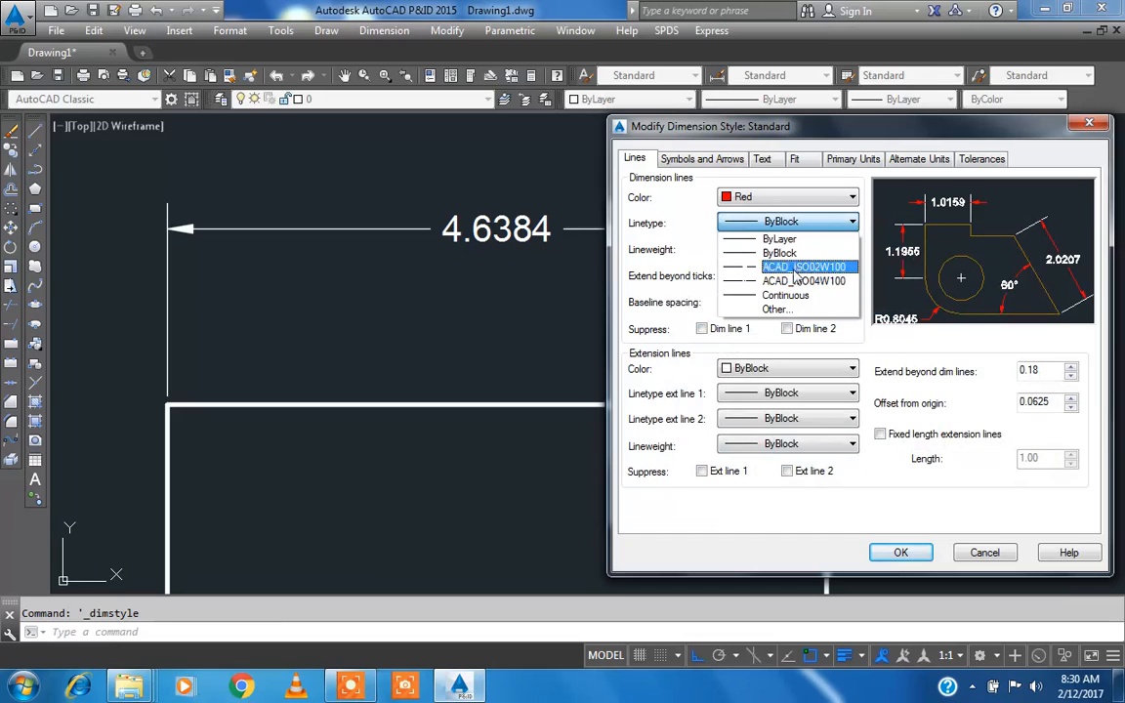
click(803, 225)
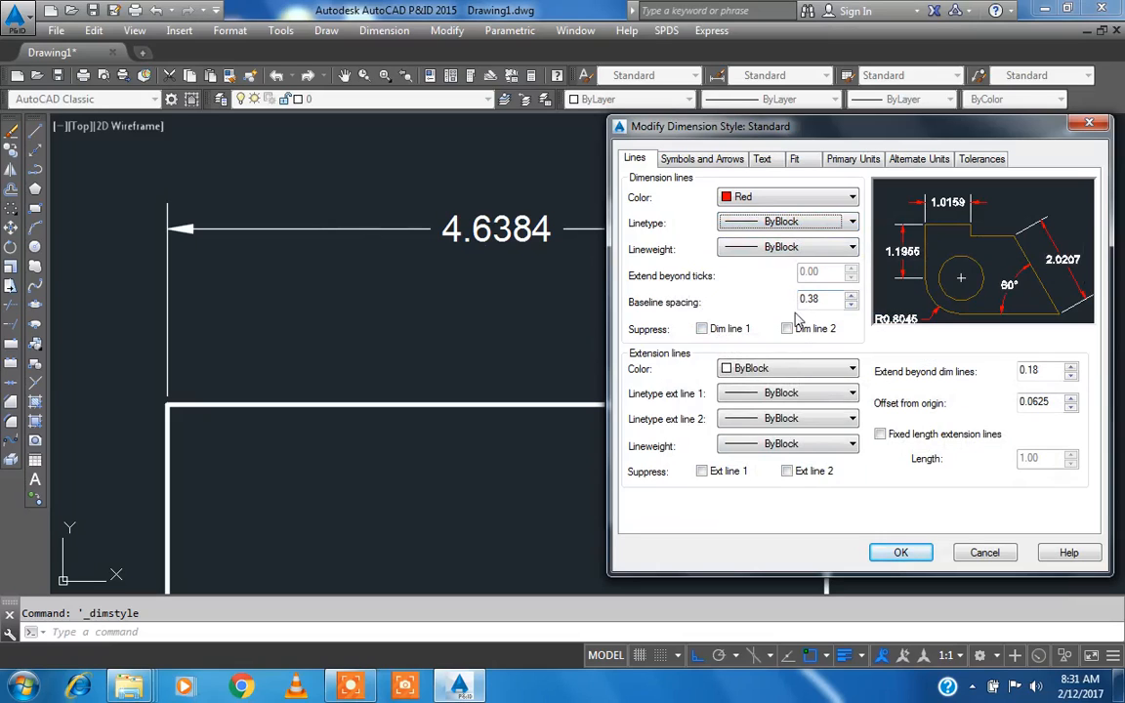
Step: Try suppressing Dim line 1 and Dim line 2 and clear both suppressions again
click(703, 329)
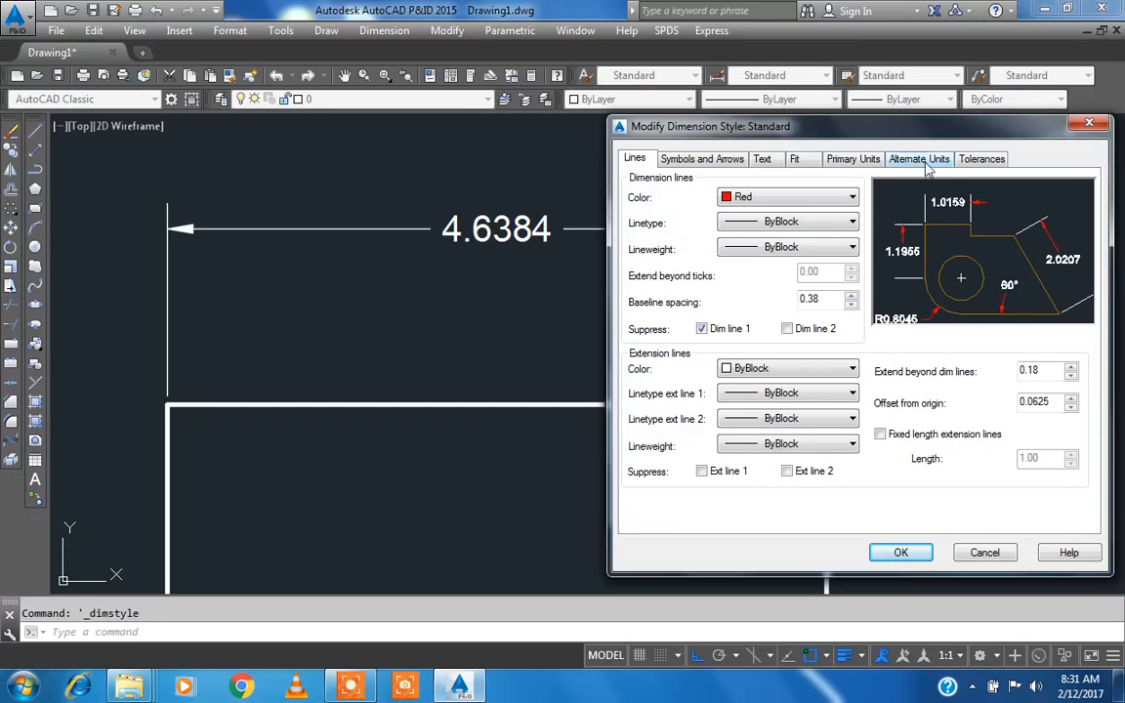
mouse_move(931, 127)
mouse_down()
mouse_move(881, 360)
mouse_move(872, 131)
mouse_move(932, 110)
mouse_up()
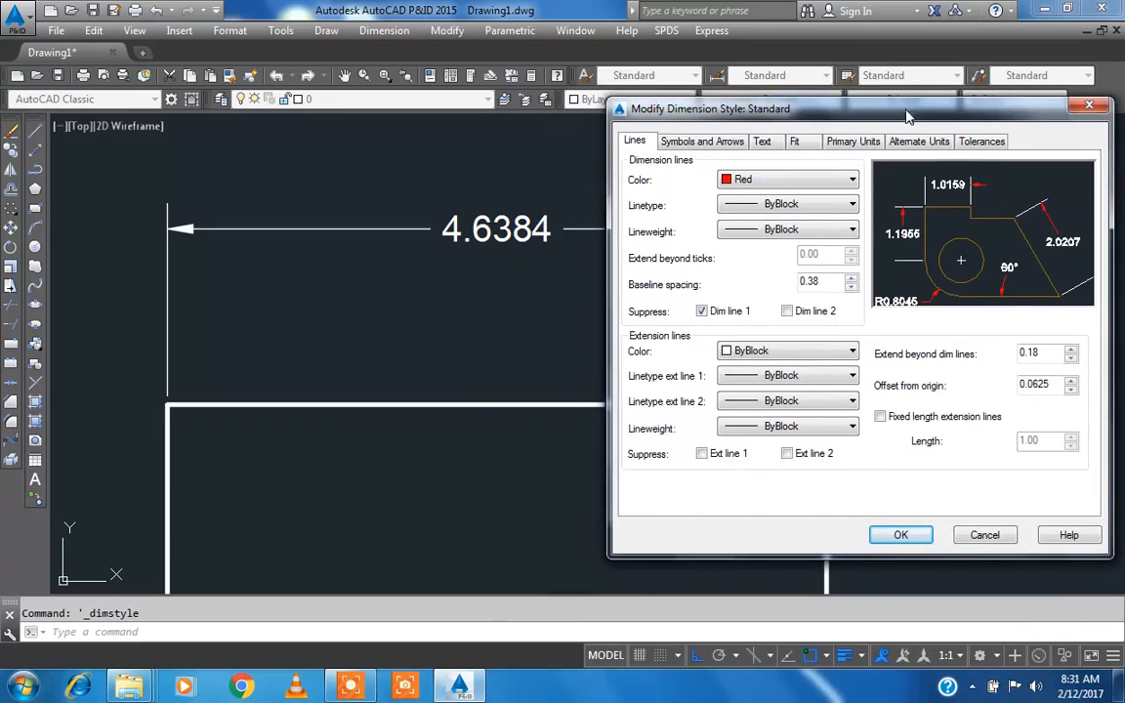
click(787, 312)
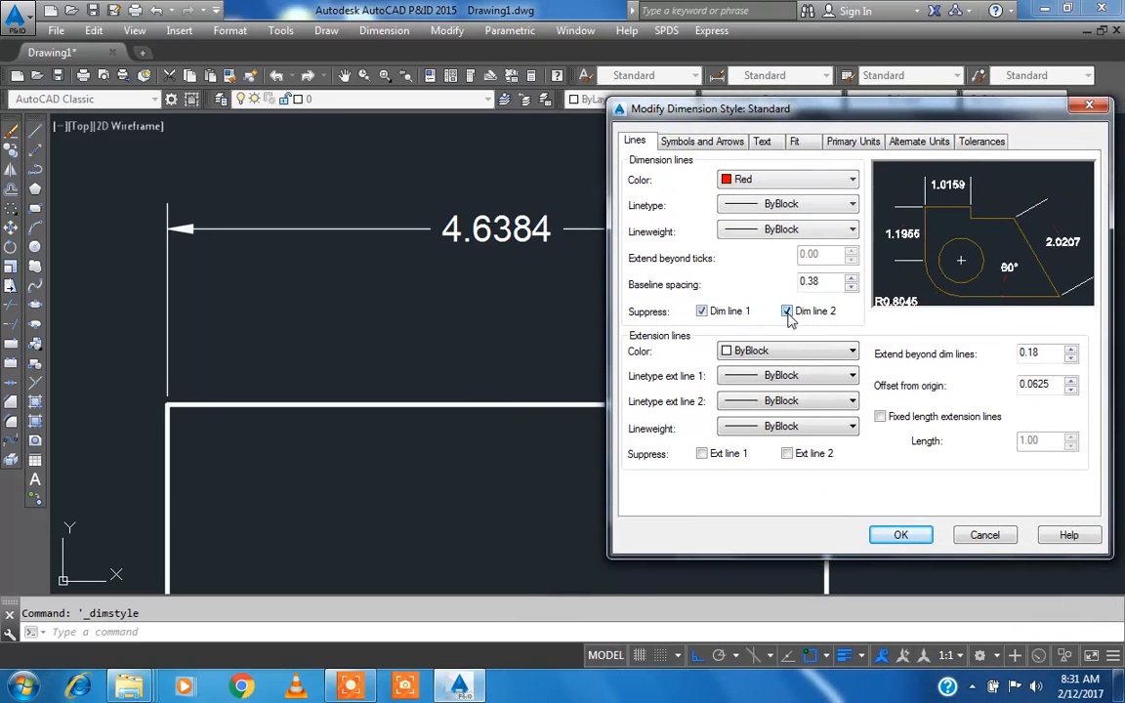
click(787, 311)
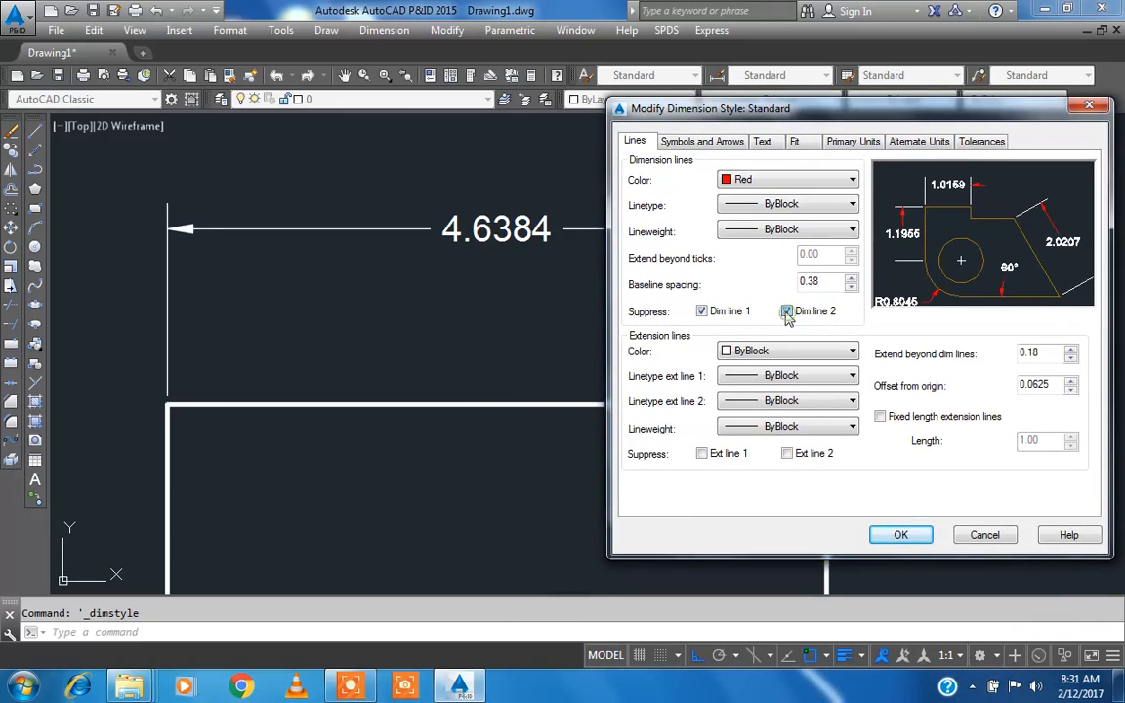
click(701, 312)
drag(709, 105, 705, 82)
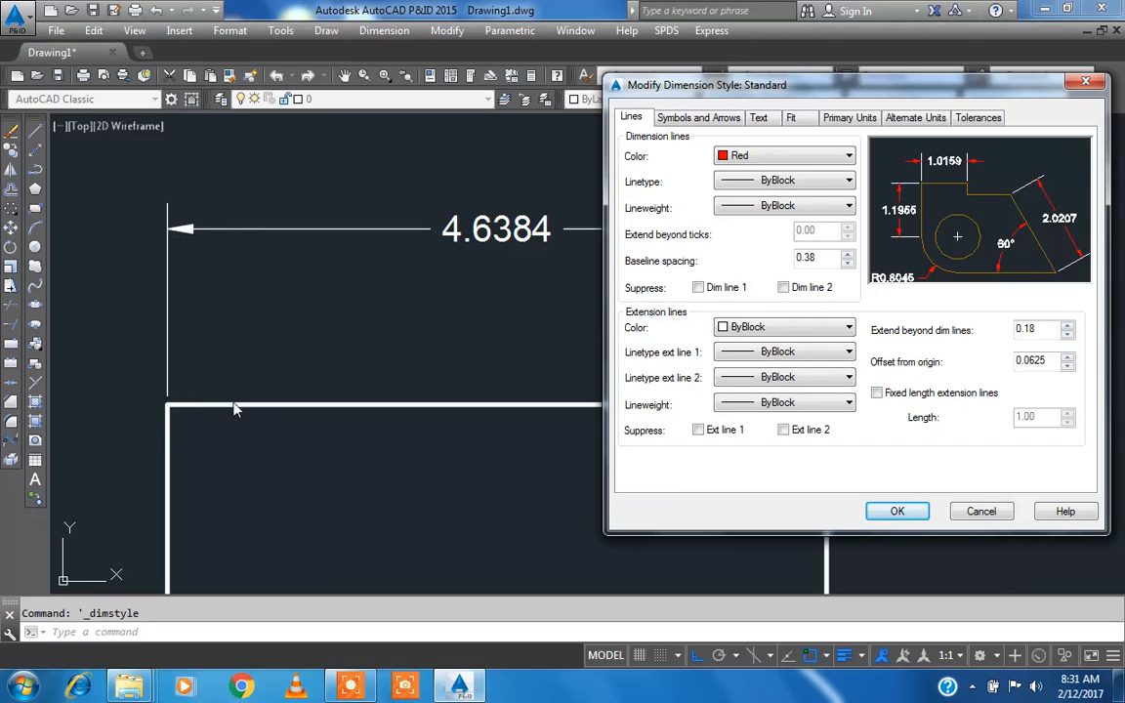
Step: Turn on fixed length extension lines for the Standard style, apply the changes and close the Dimension Style Manager
click(877, 394)
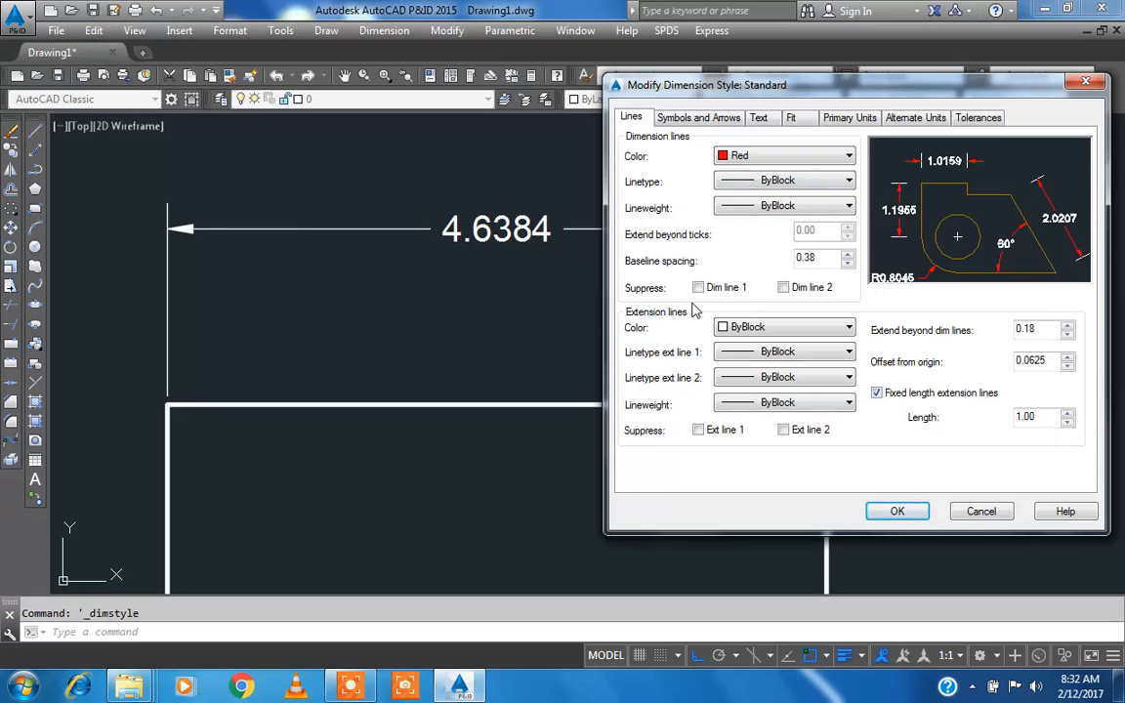
click(896, 512)
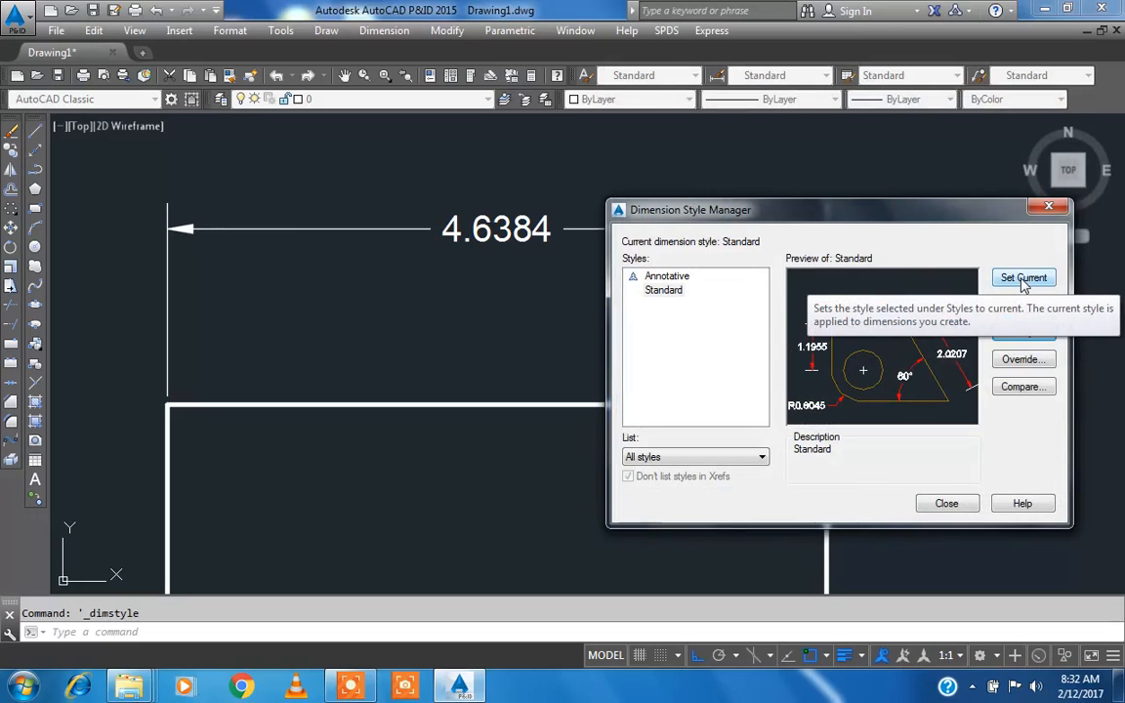
click(946, 504)
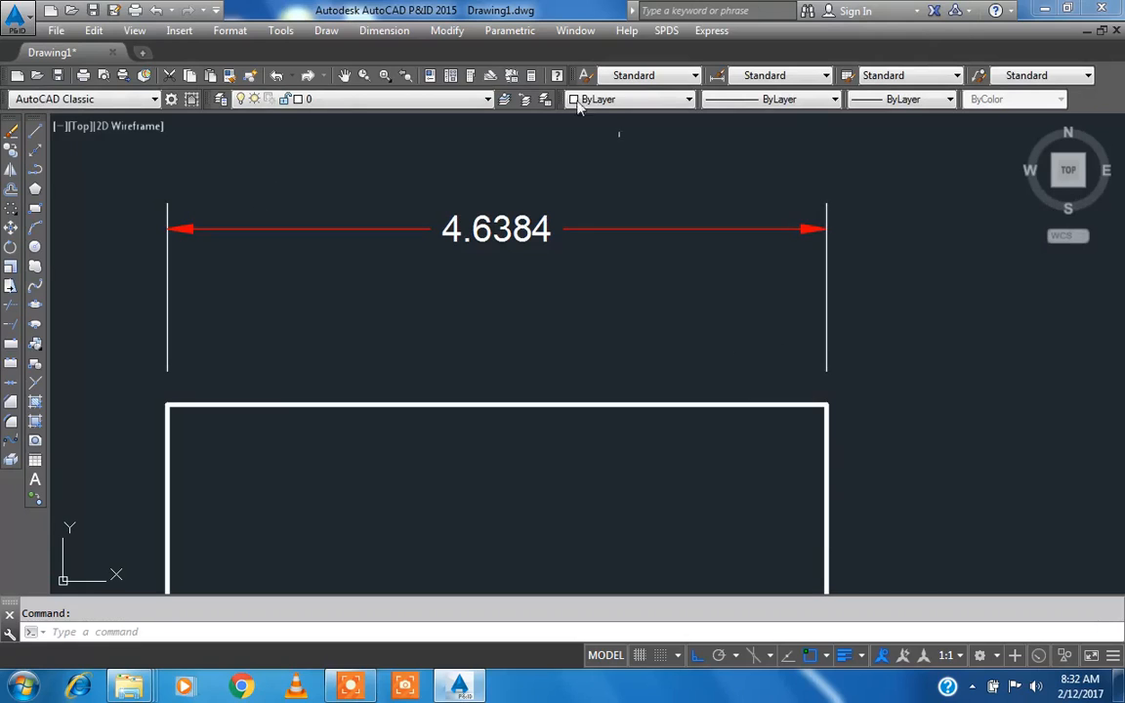
click(383, 30)
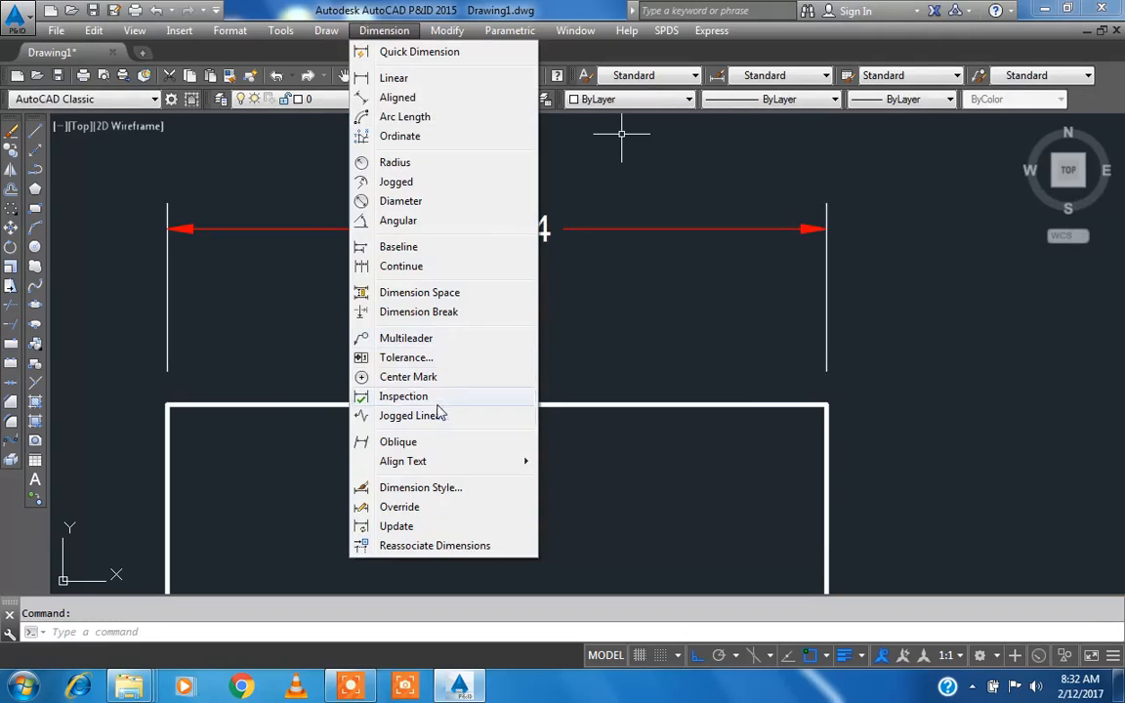
click(741, 218)
click(704, 163)
click(619, 135)
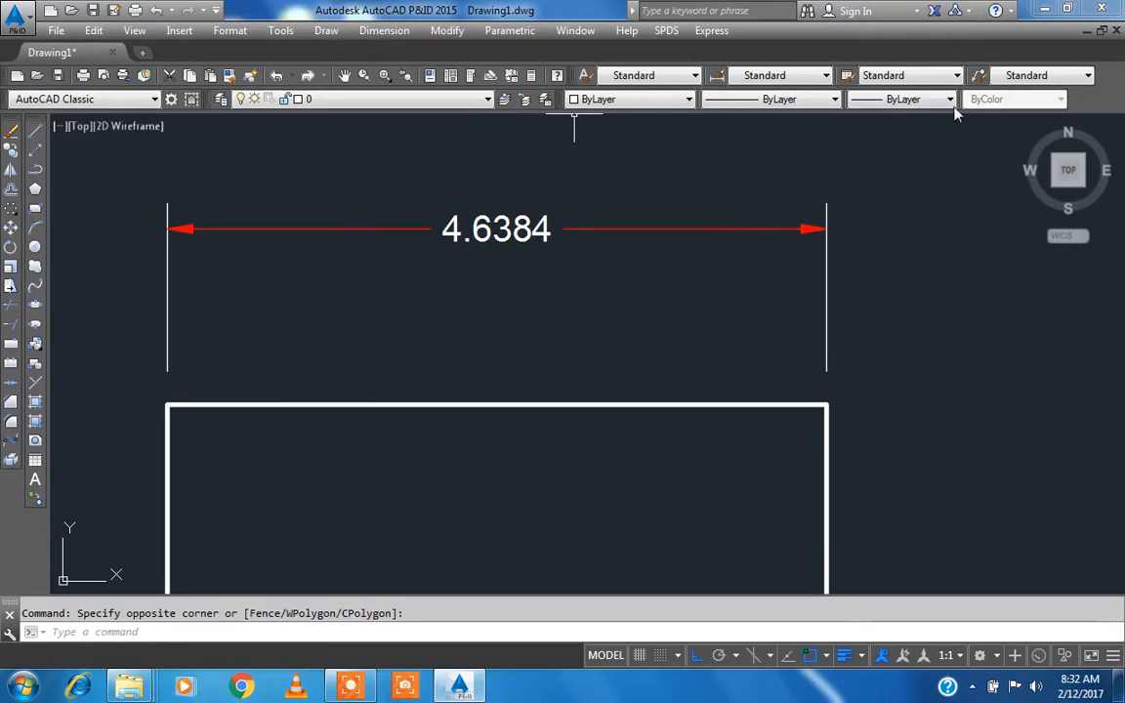
click(358, 33)
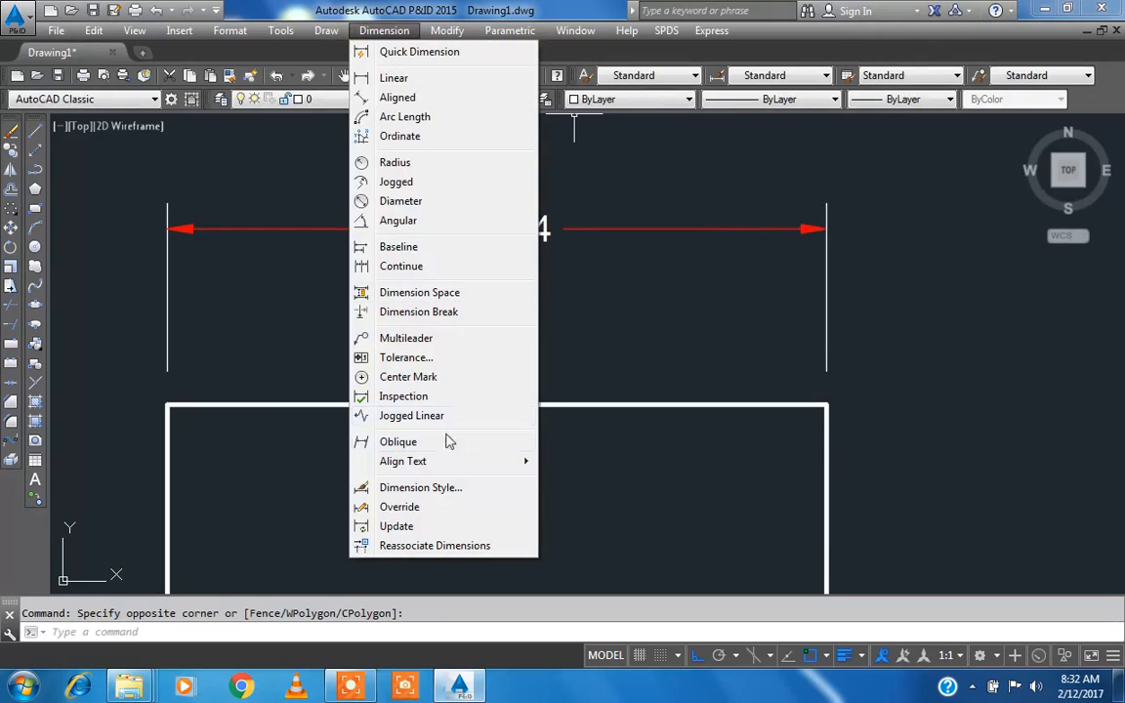
click(457, 487)
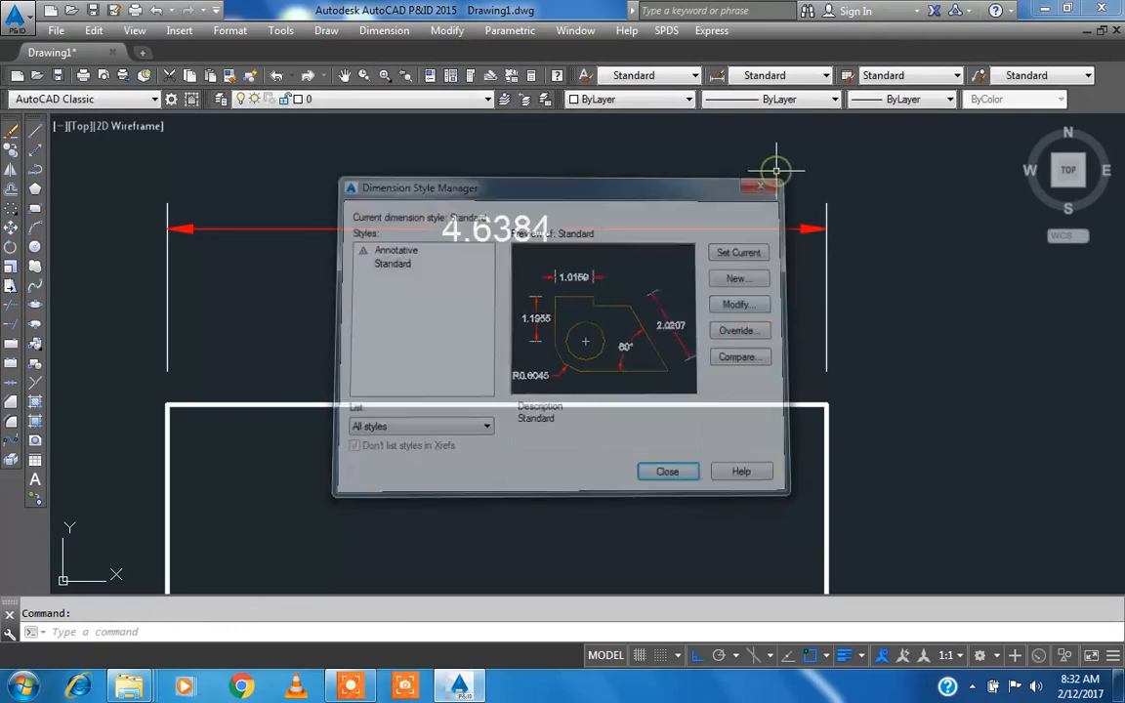
Step: Set the Standard dimension style's first and second arrowheads to Architectural tick and apply the change to the drawing
text(d)
key(Return)
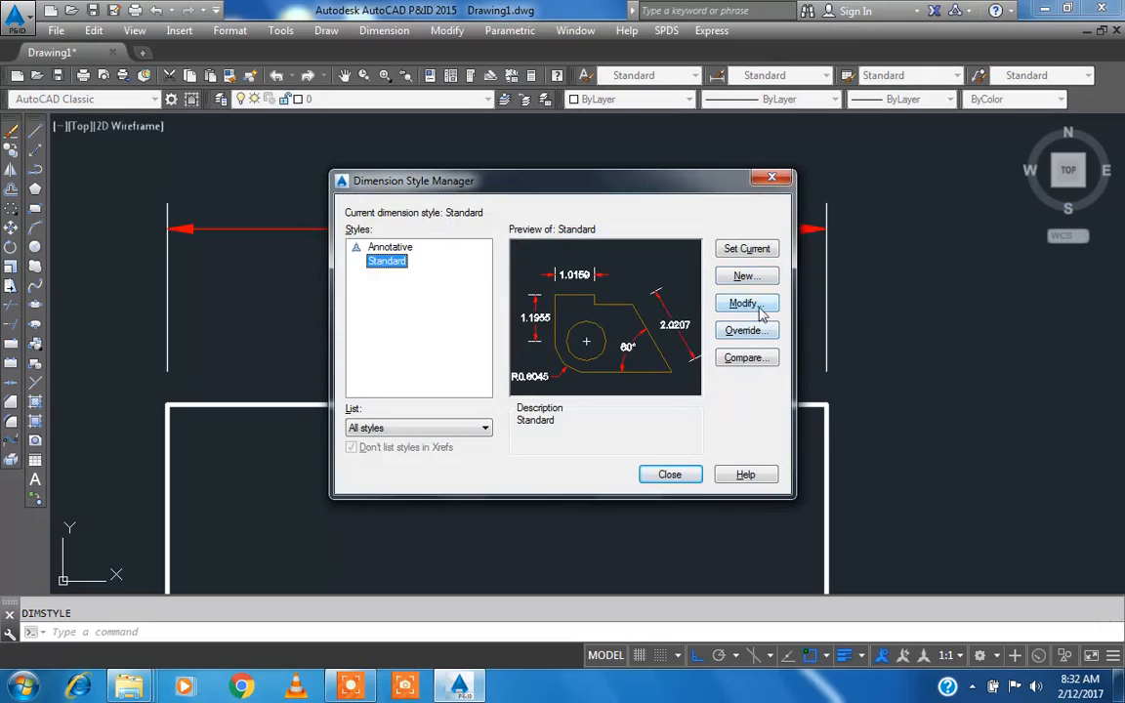
click(760, 306)
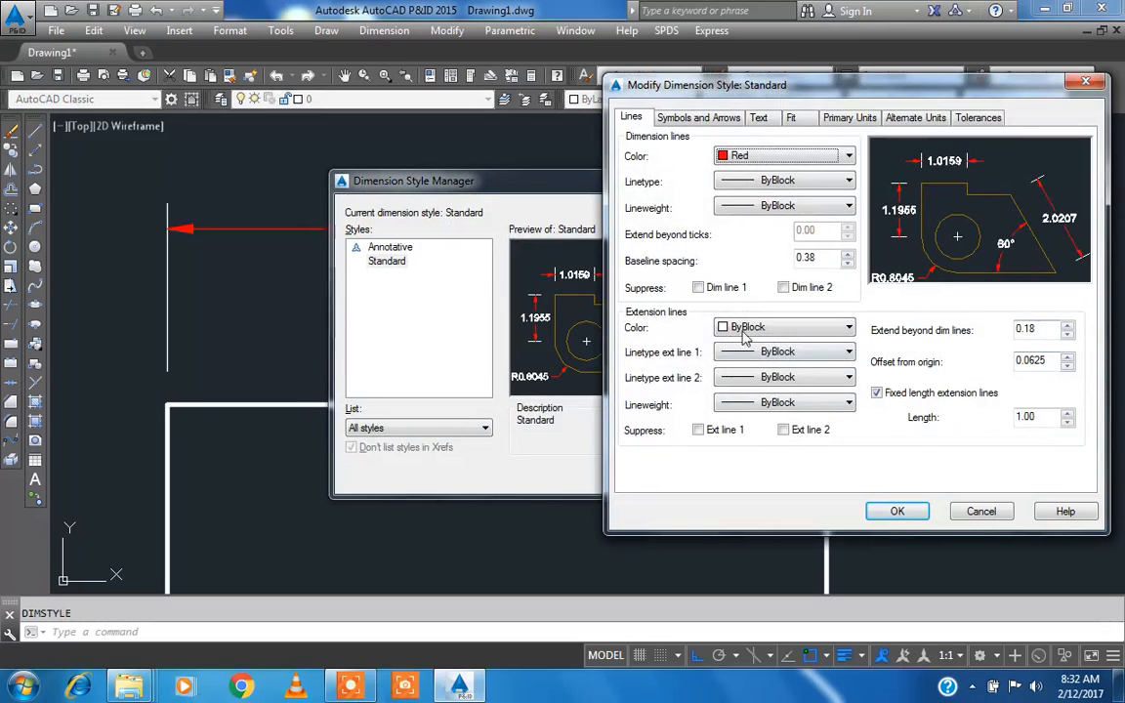
click(694, 118)
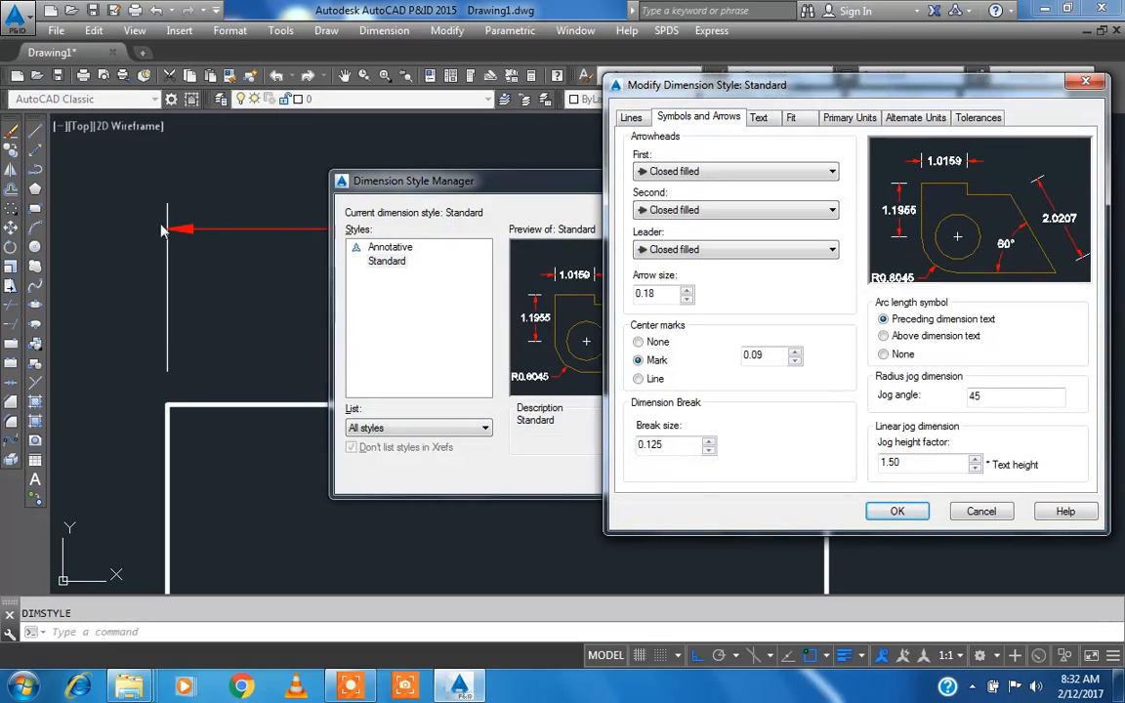
click(713, 176)
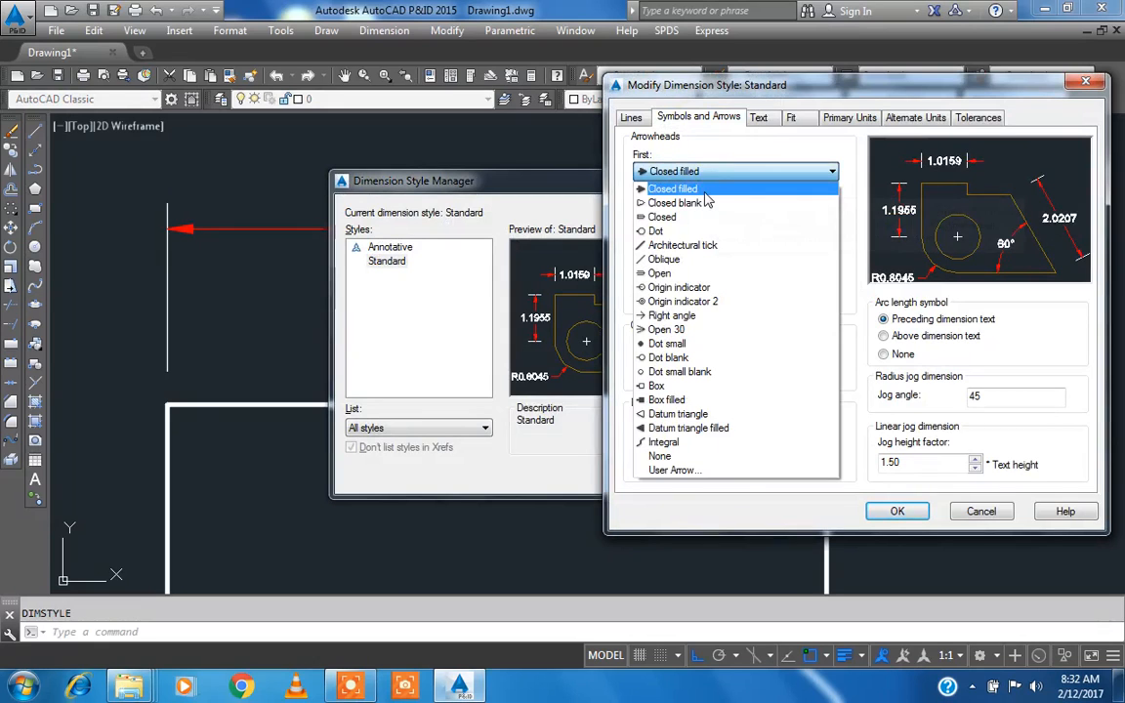
click(700, 245)
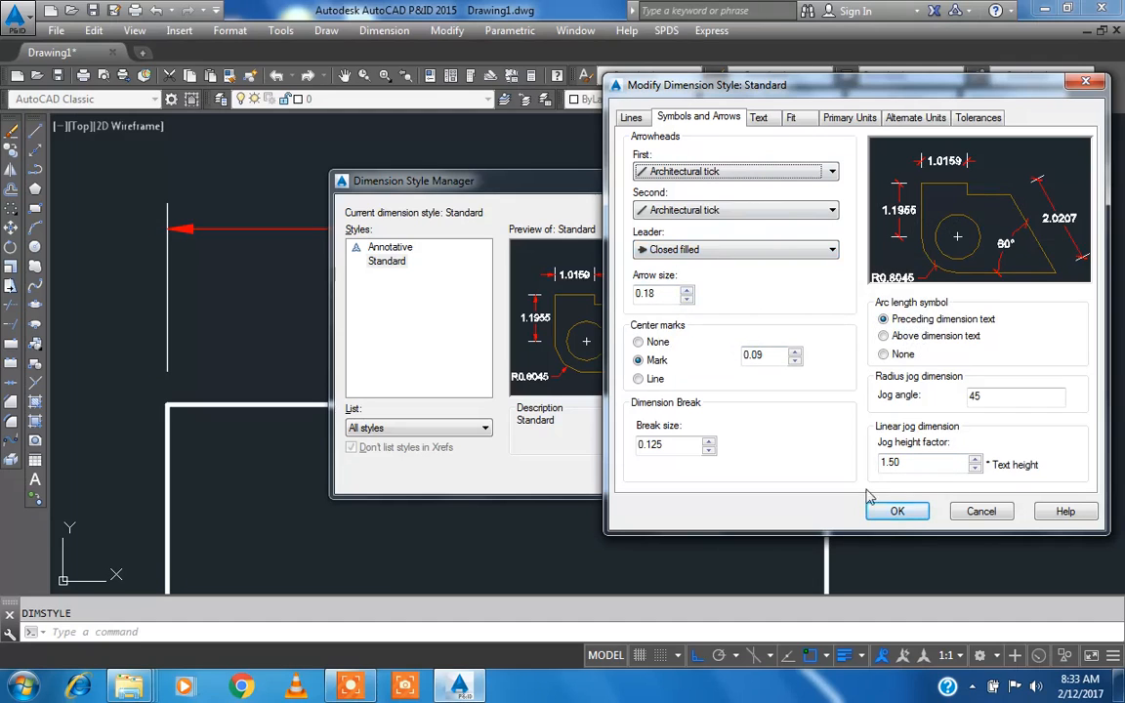
click(897, 511)
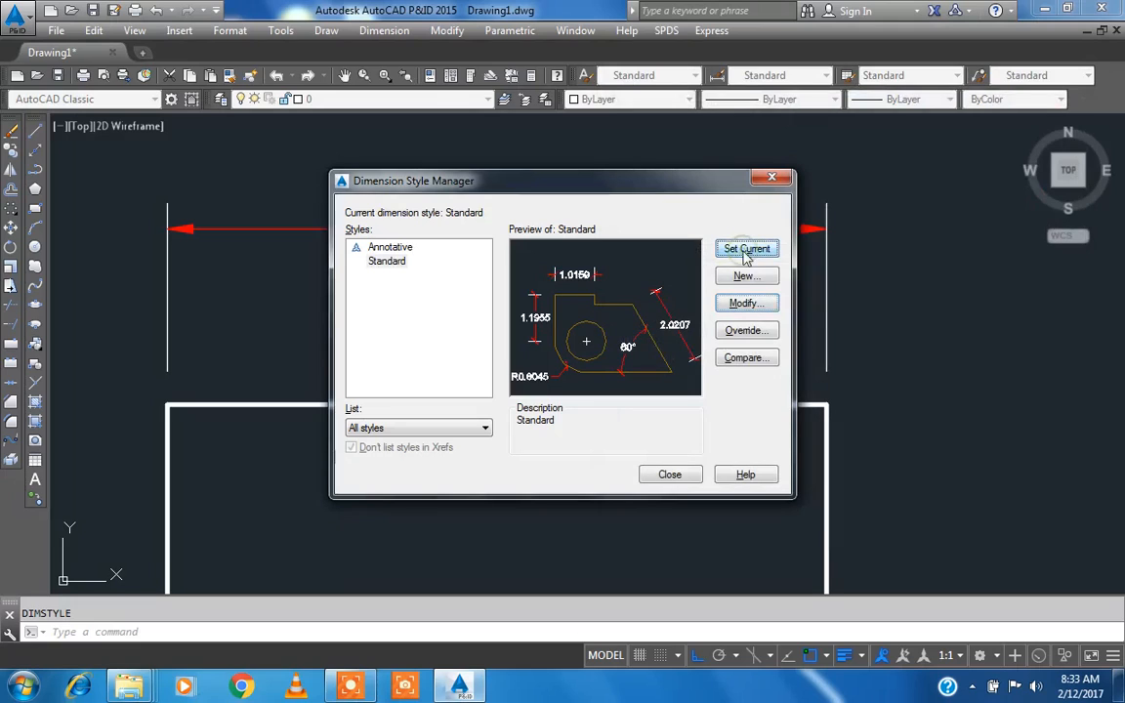
click(668, 474)
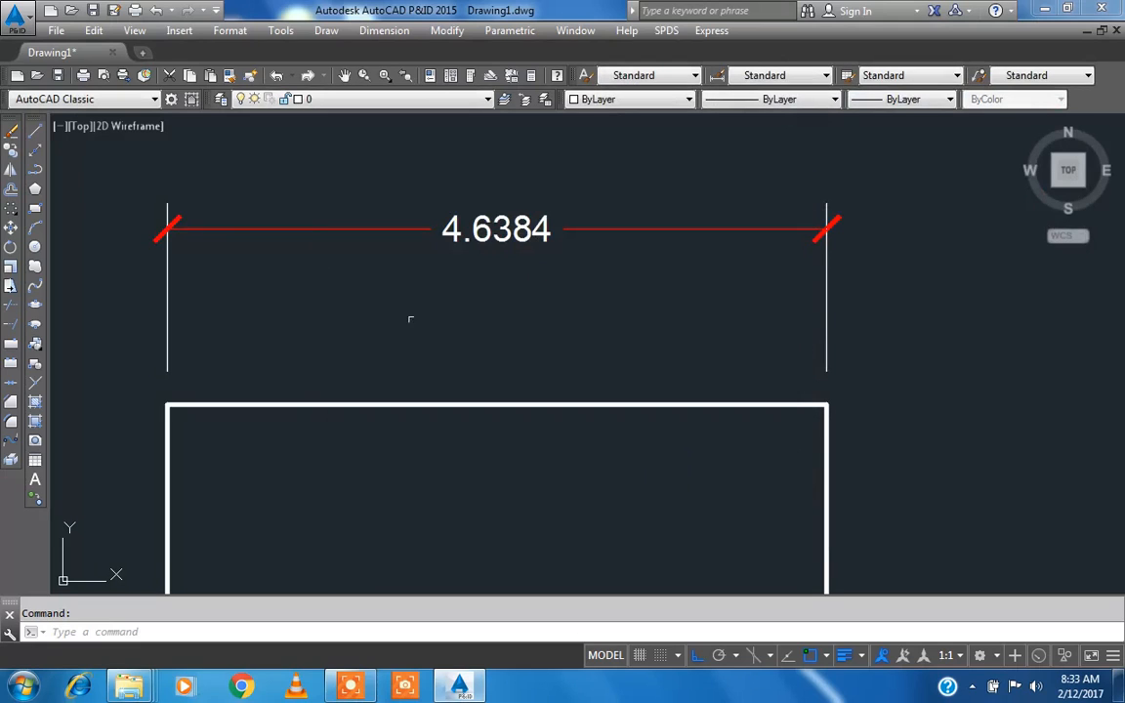
Step: Reopen the Standard dimension style for modification and show its text settings
text(d)
key(Return)
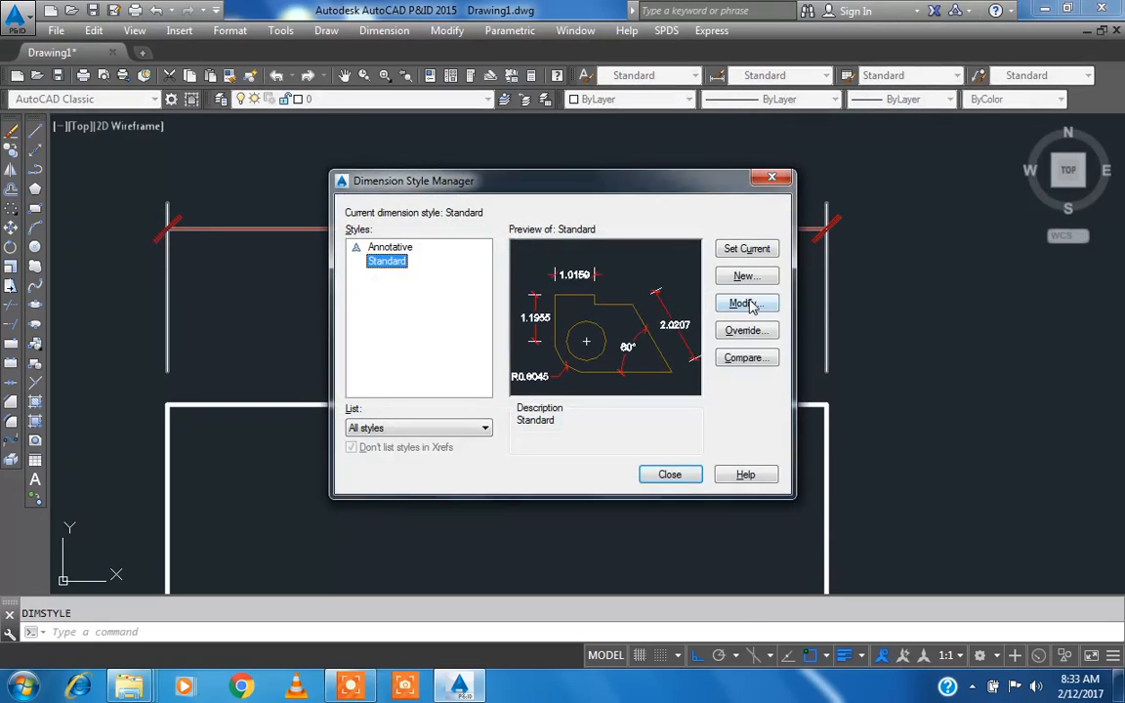
click(766, 303)
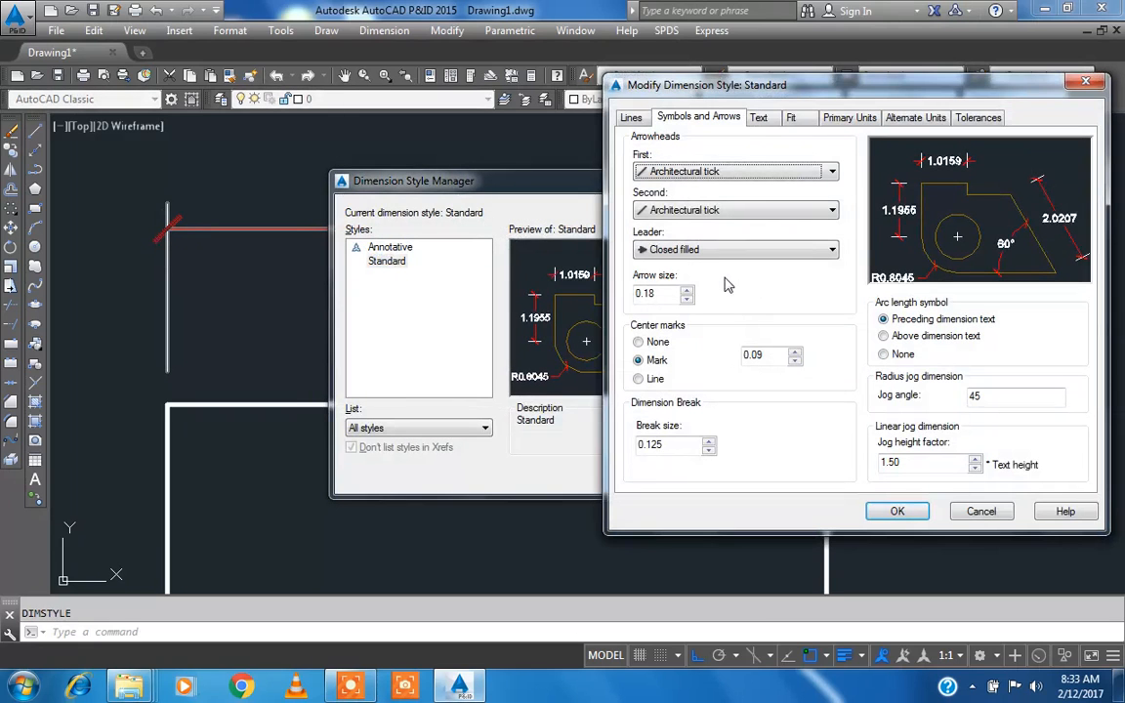
click(637, 119)
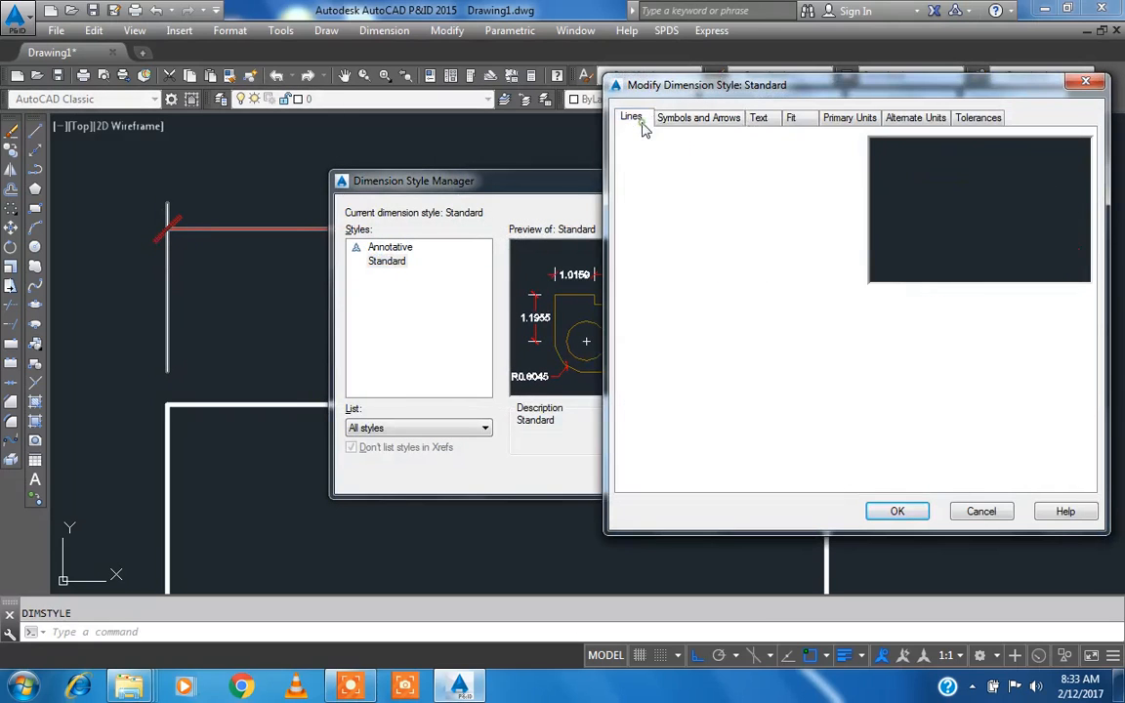
click(699, 118)
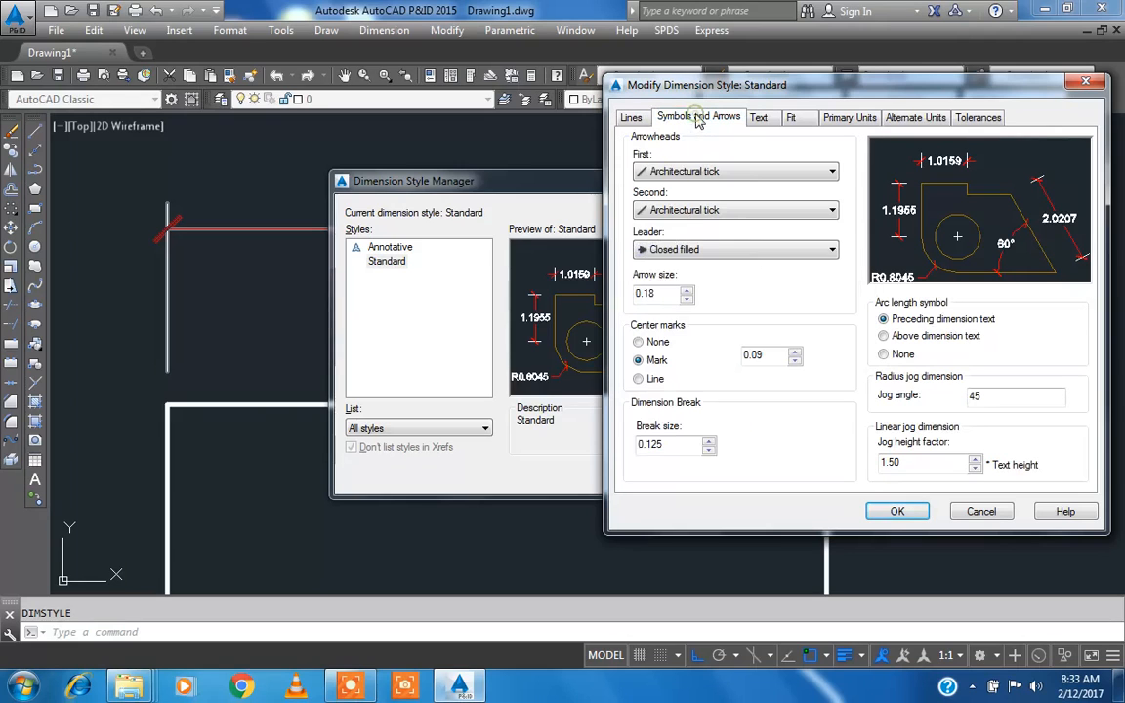
click(758, 118)
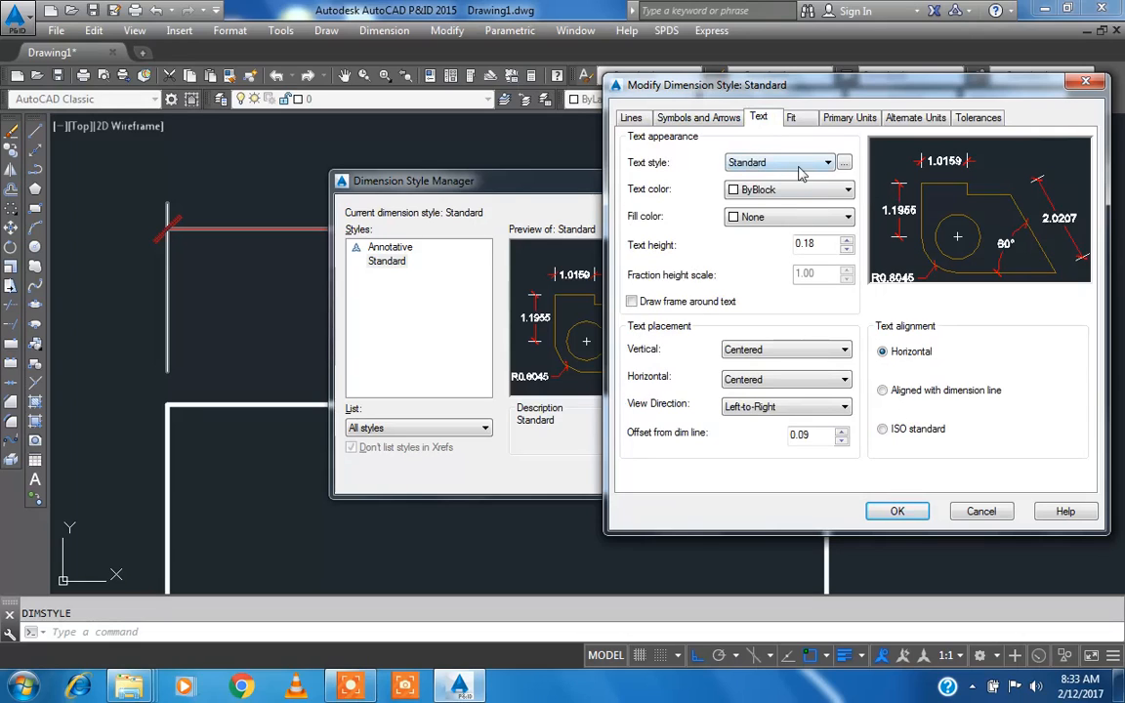
Step: Try a Green fill color for the dimension text and reset the fill to None
click(802, 219)
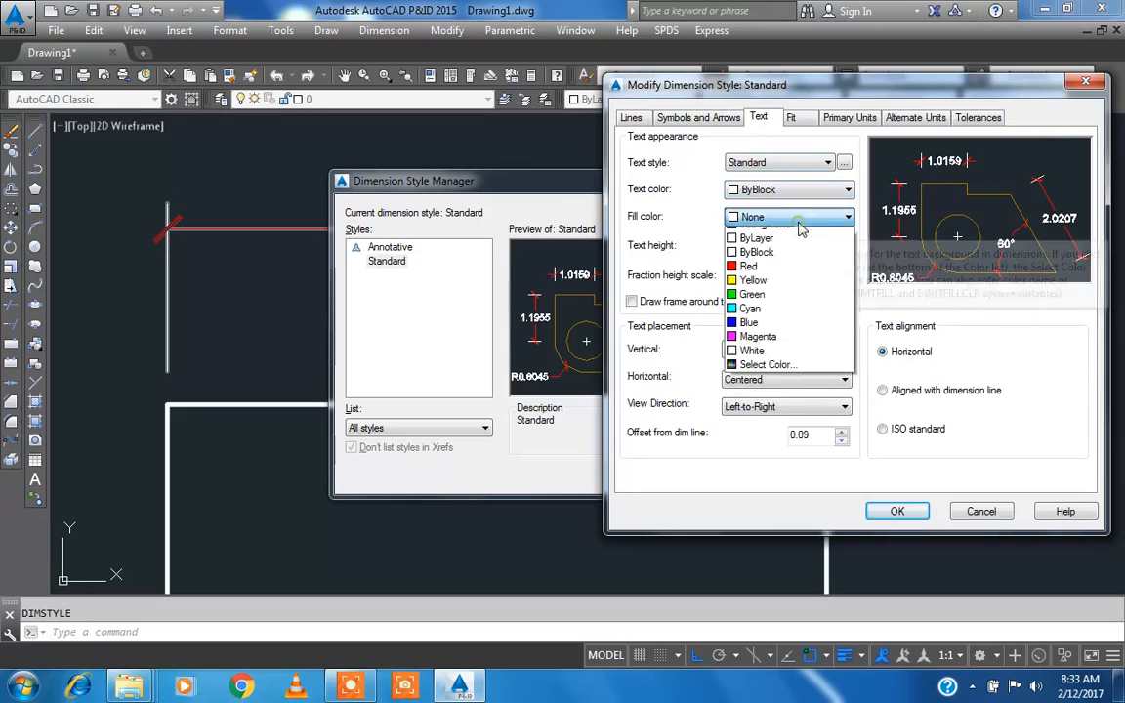
click(757, 319)
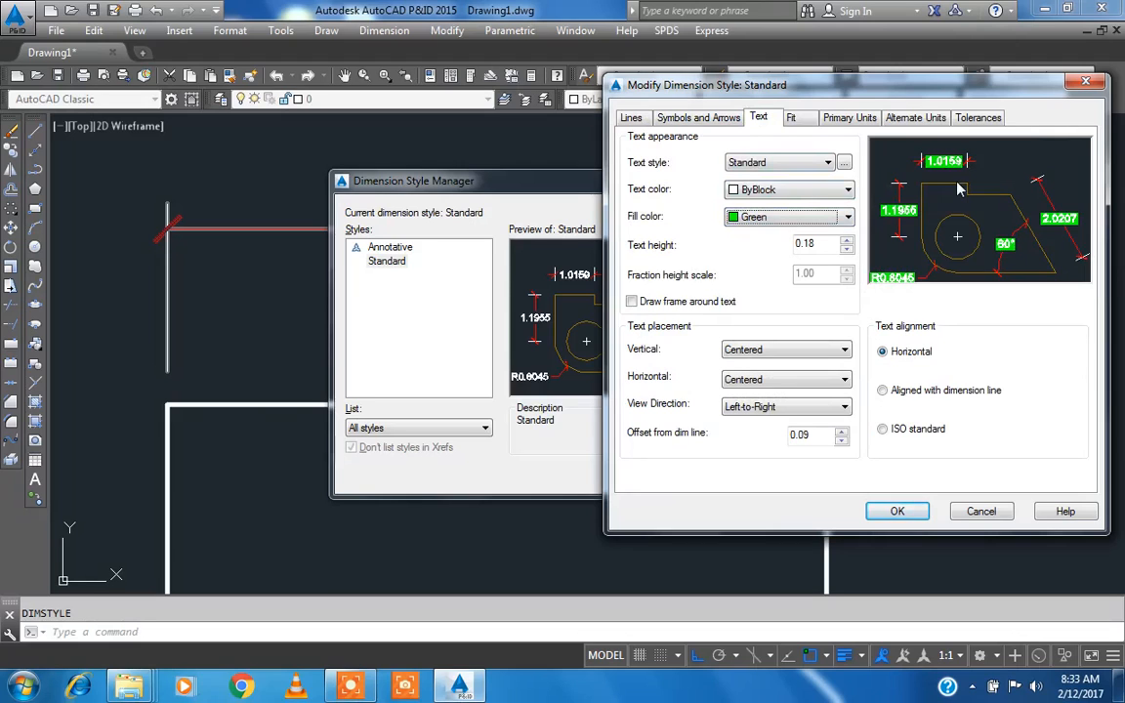
click(781, 216)
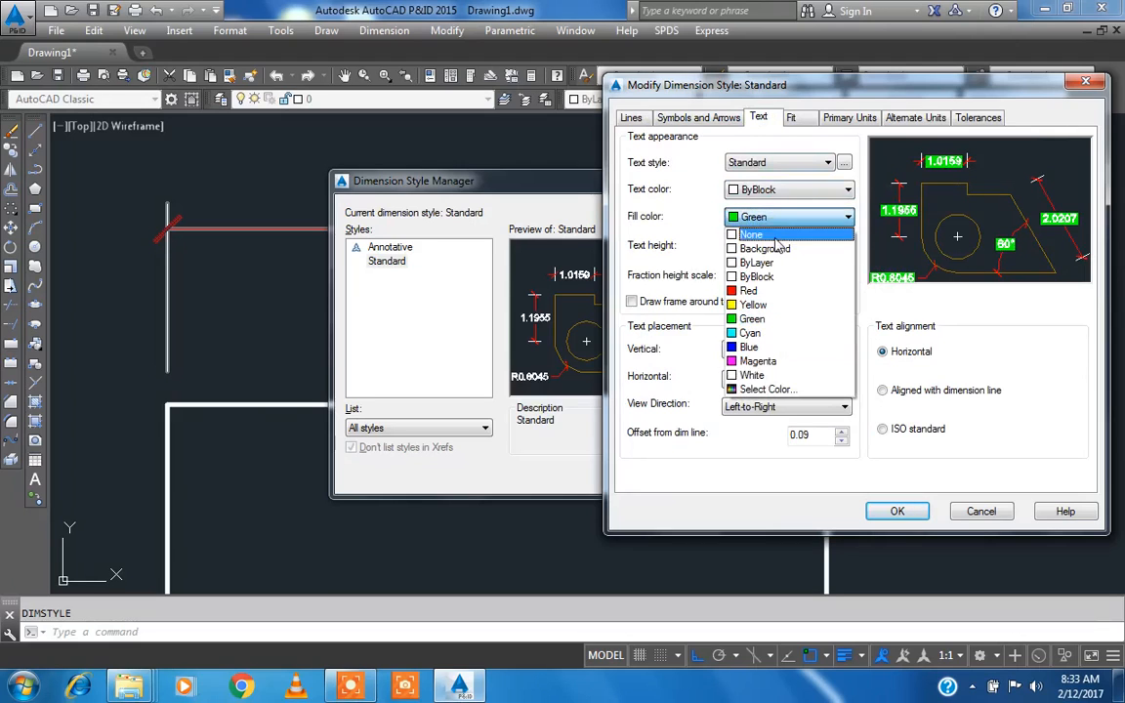
click(774, 230)
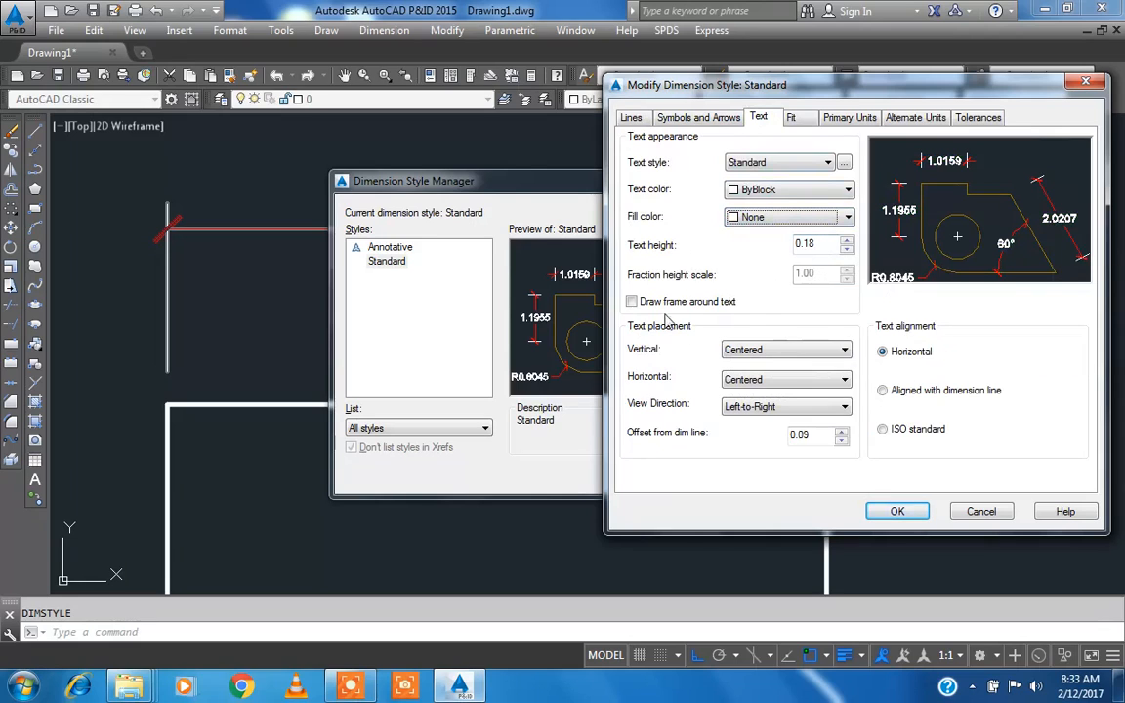
Step: Try a frame around the dimension text, remove it again, and show the style's fit options
click(632, 301)
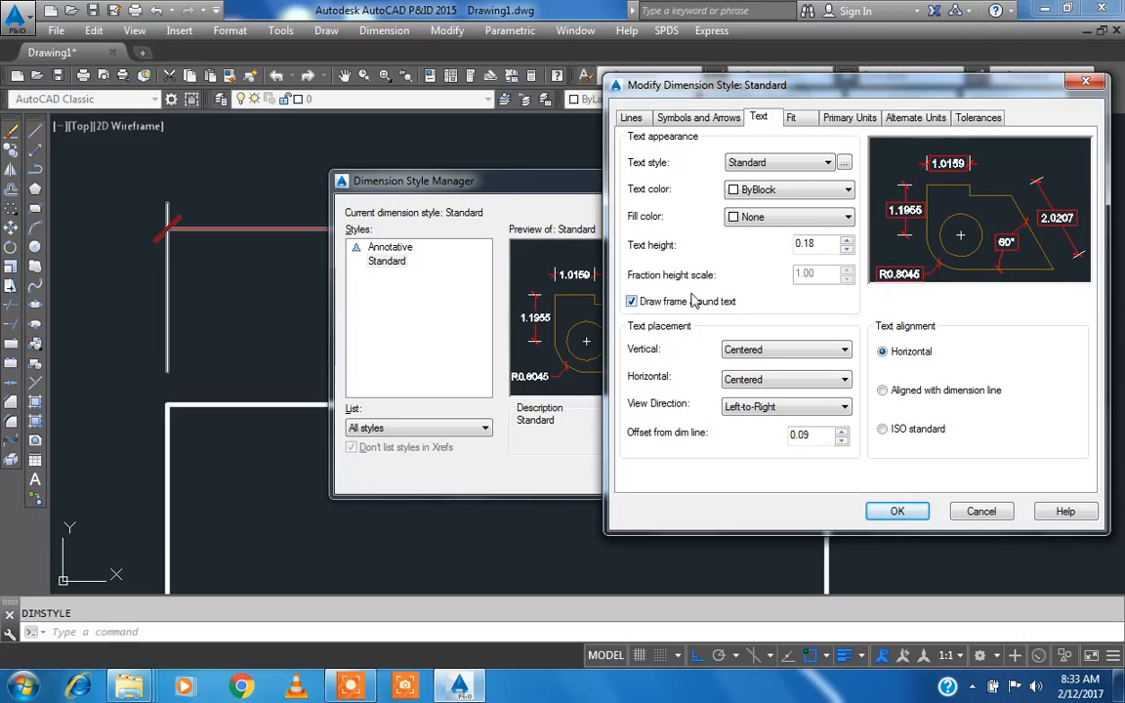
click(631, 302)
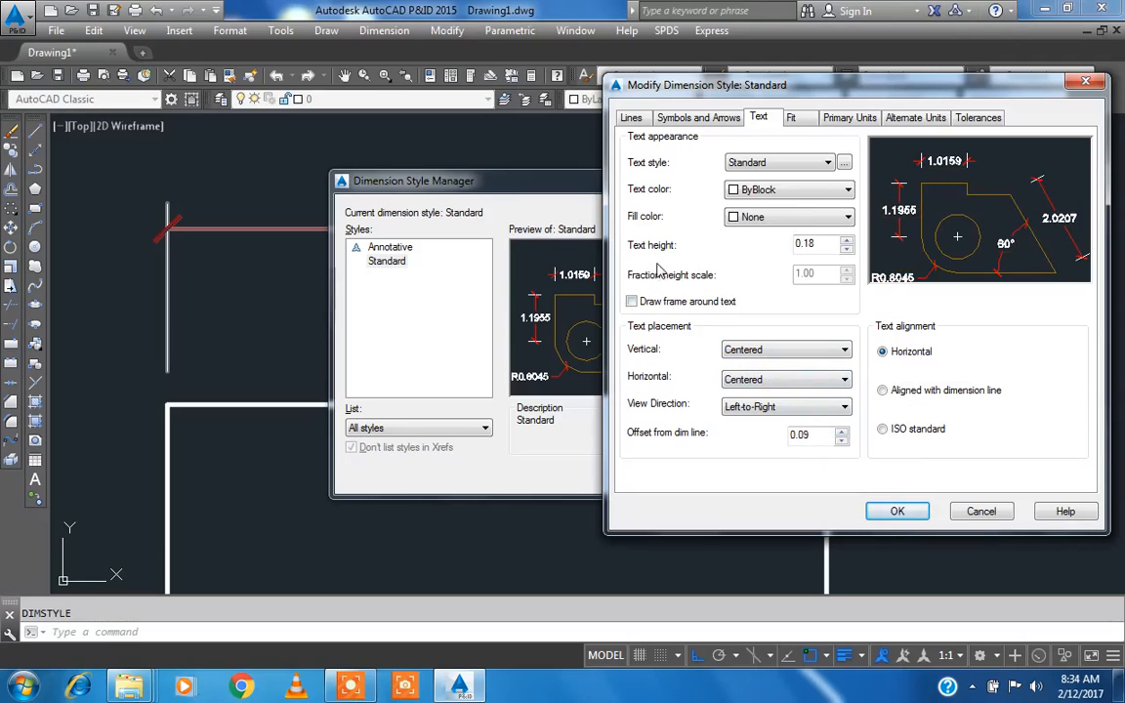
click(805, 118)
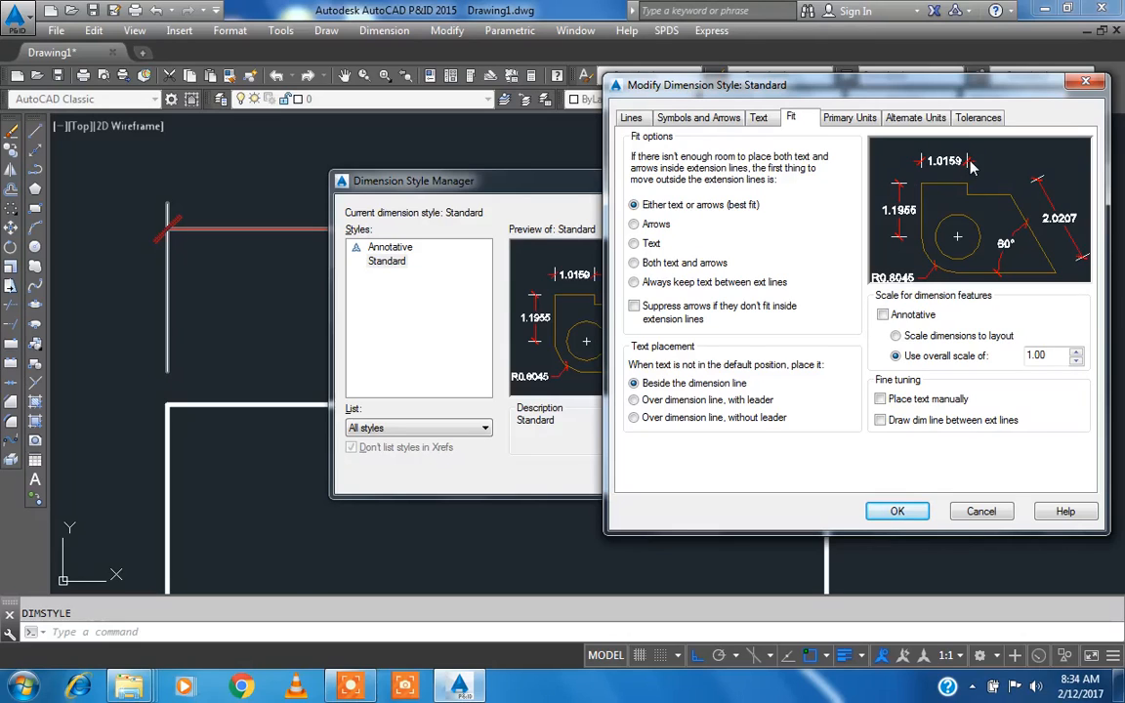
Step: Set the linear dimension precision in the Standard style's primary units to 0.00
click(849, 118)
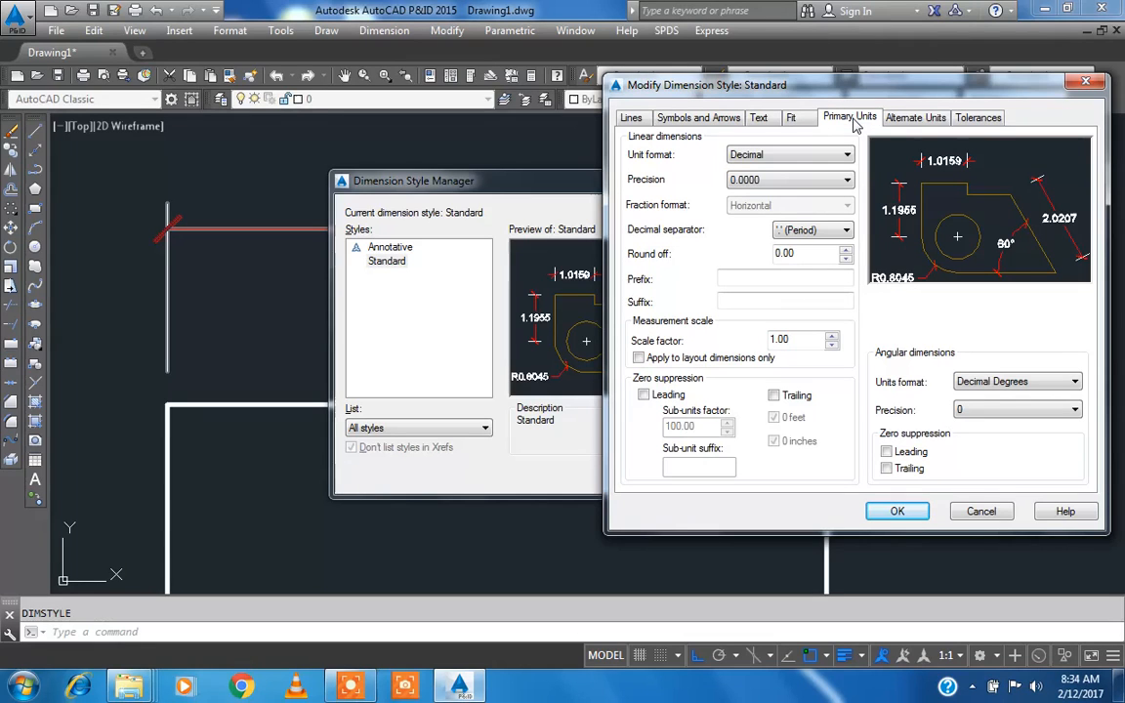
click(819, 180)
click(806, 217)
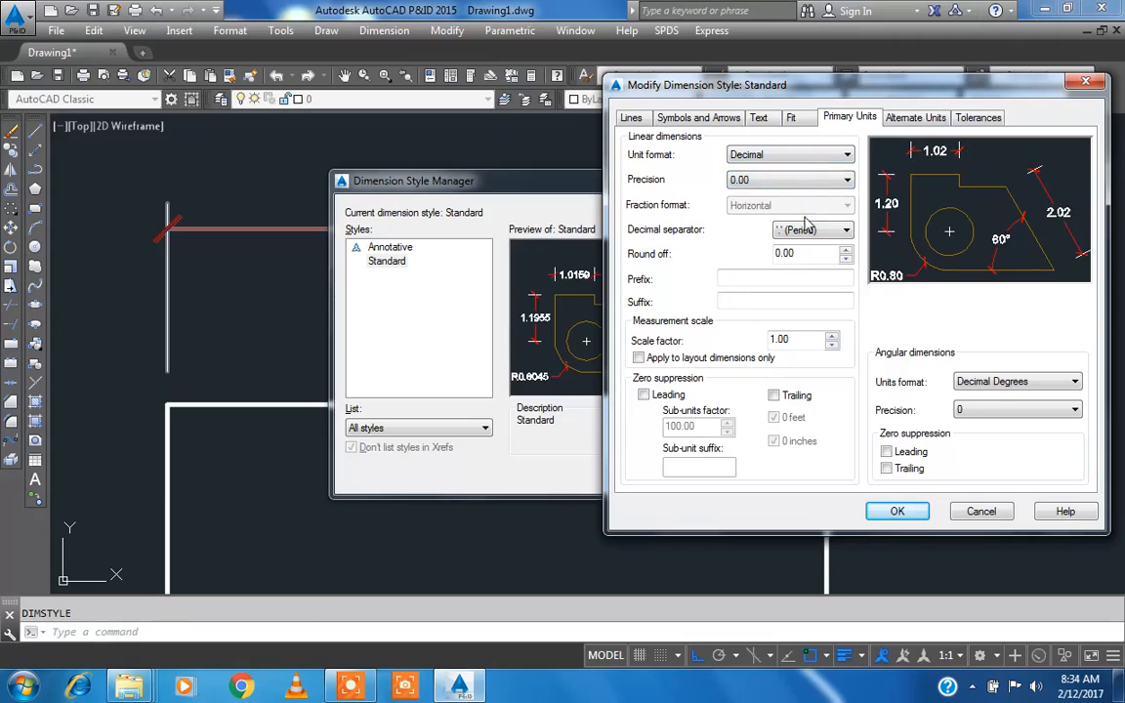
Step: Try the Architectural unit format for linear dimensions, then restore Decimal with 0.00 precision
click(807, 156)
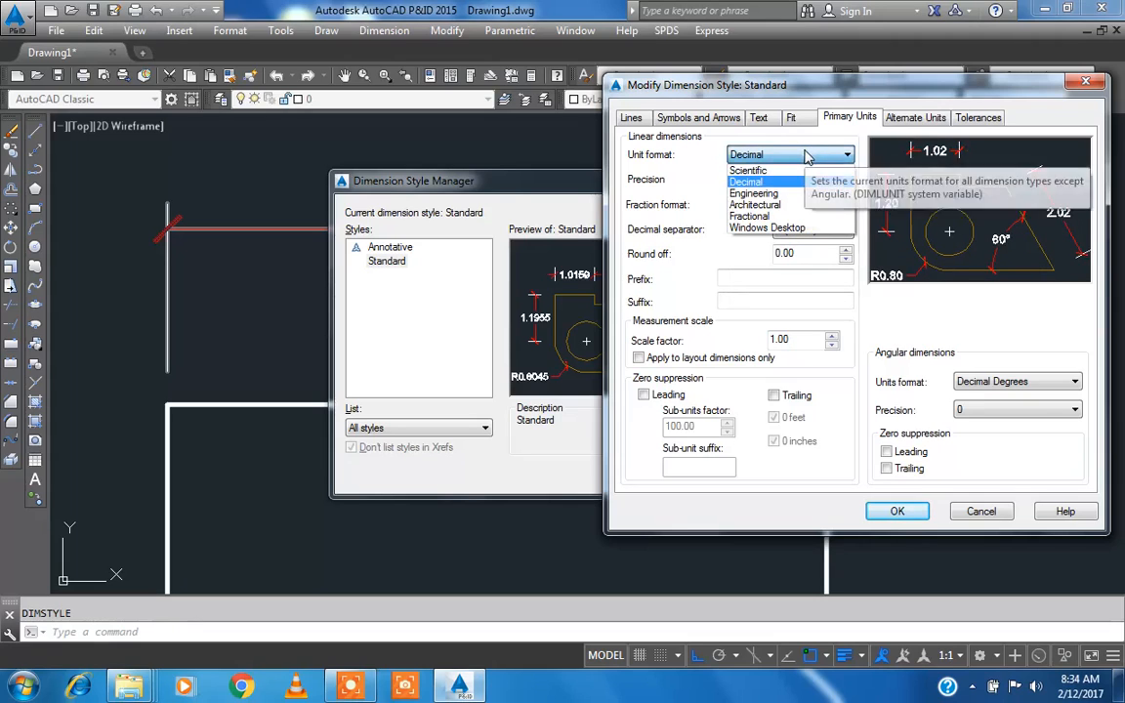
click(807, 206)
click(808, 180)
click(801, 201)
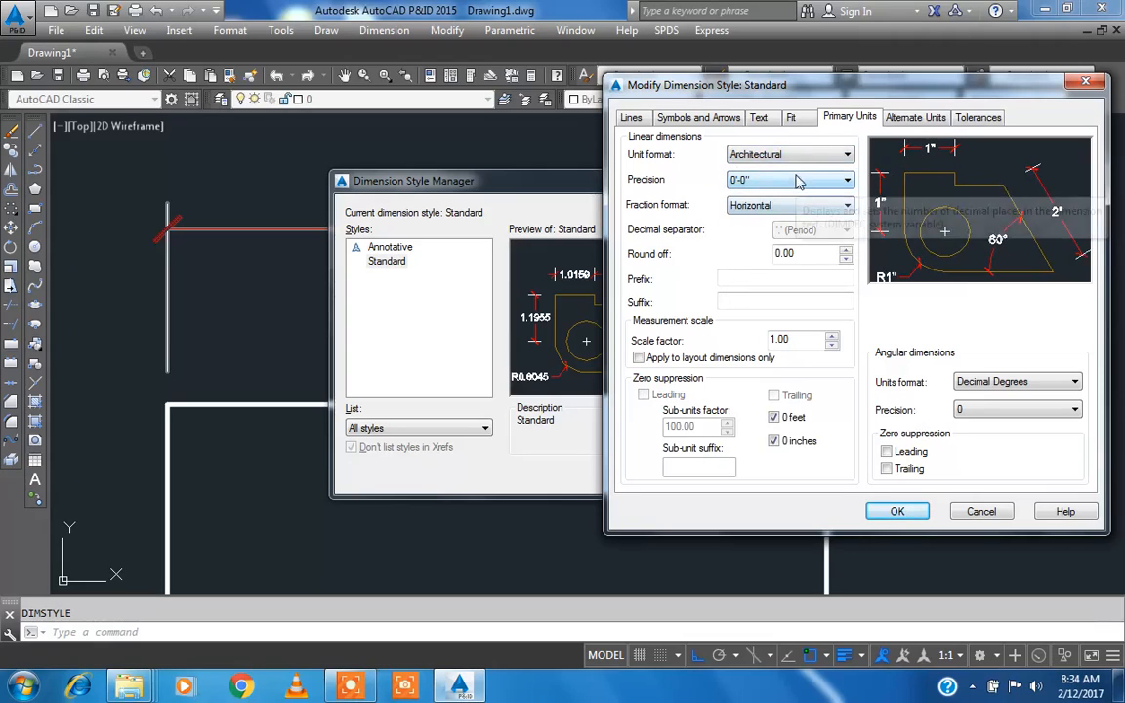
click(799, 164)
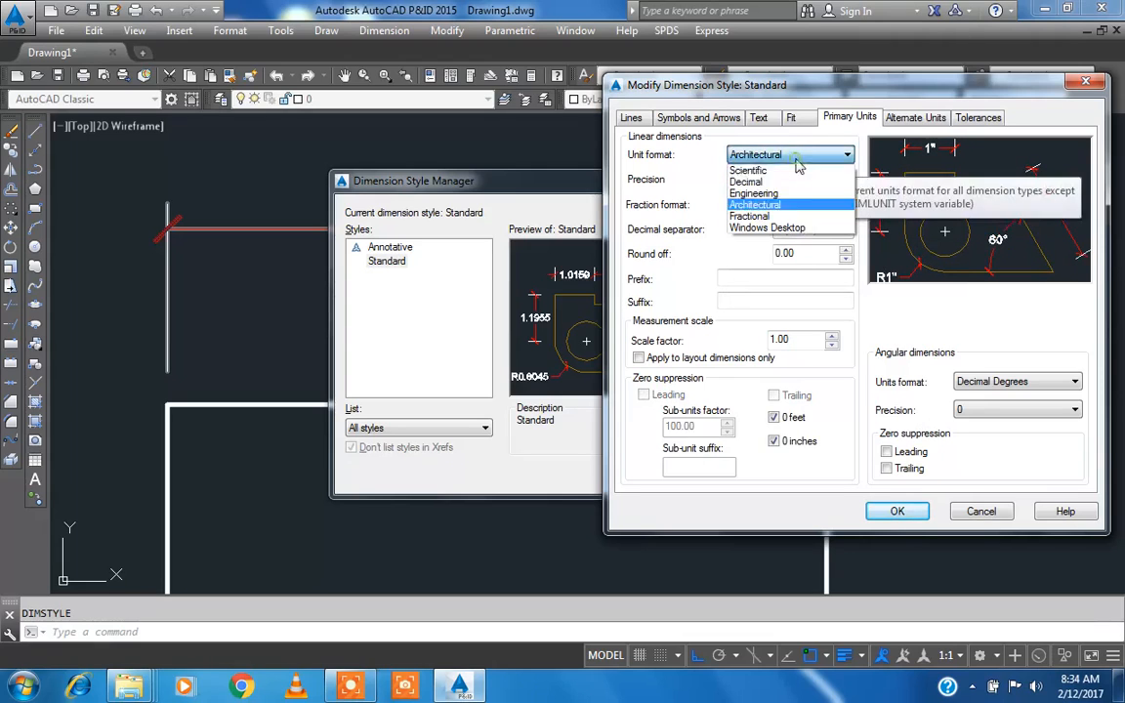
click(799, 183)
click(798, 184)
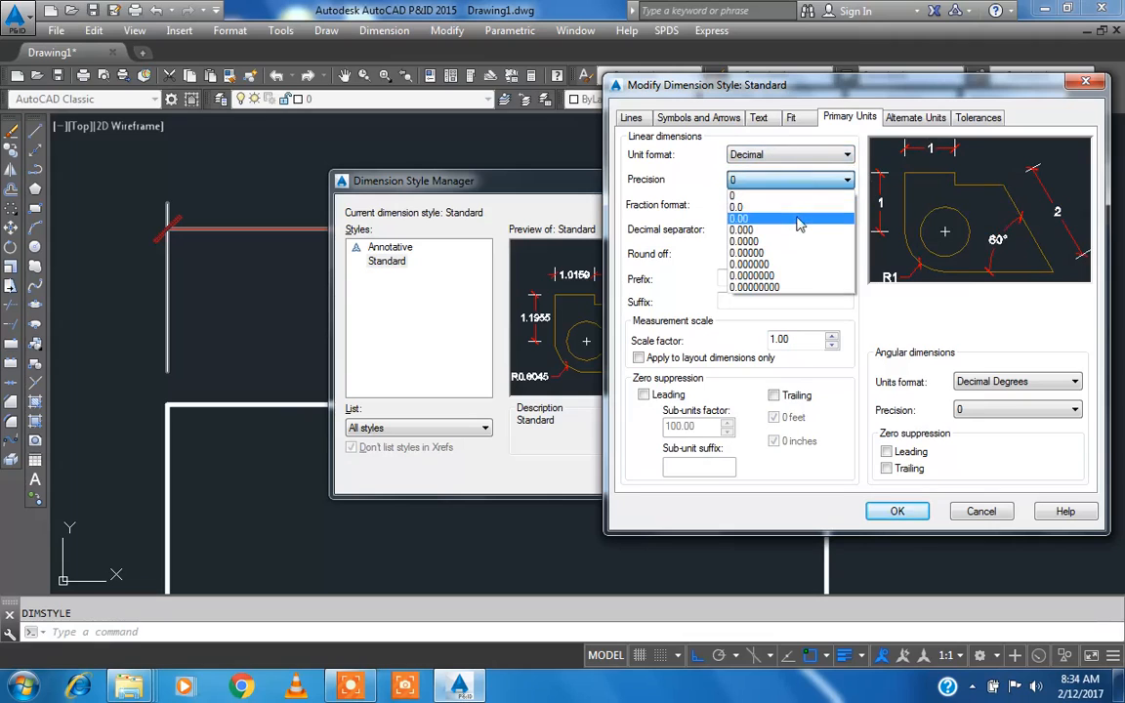
click(797, 219)
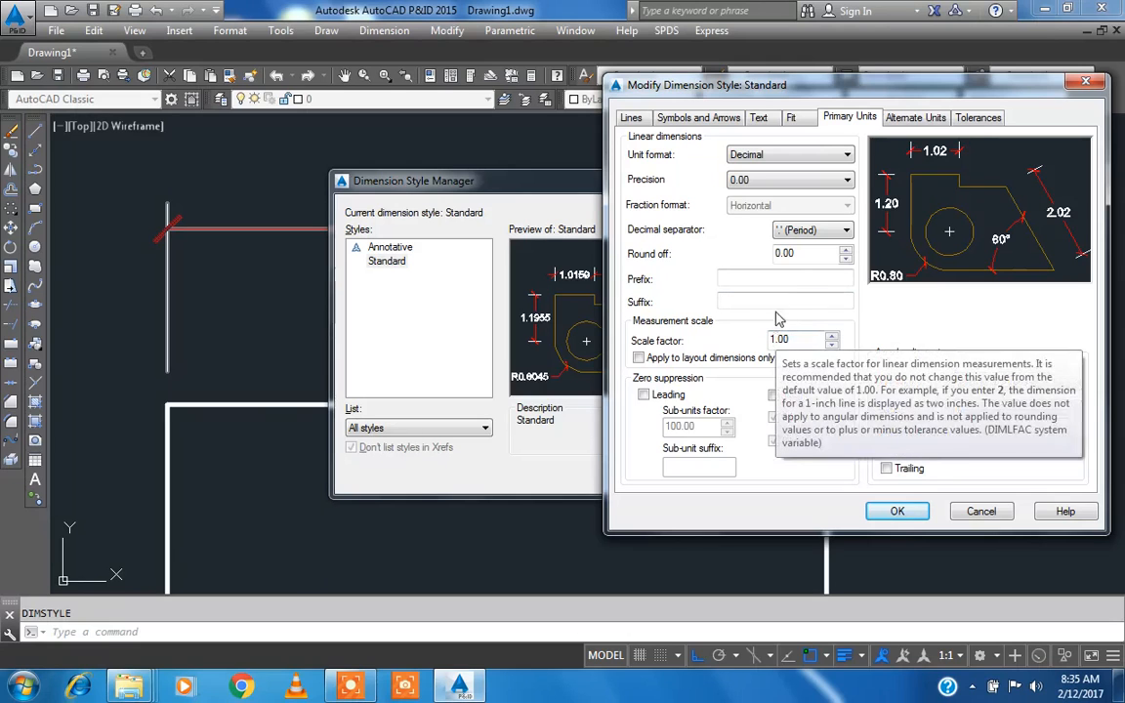
Step: Try displaying alternate units in the Standard dimension style and turn them off again
click(907, 121)
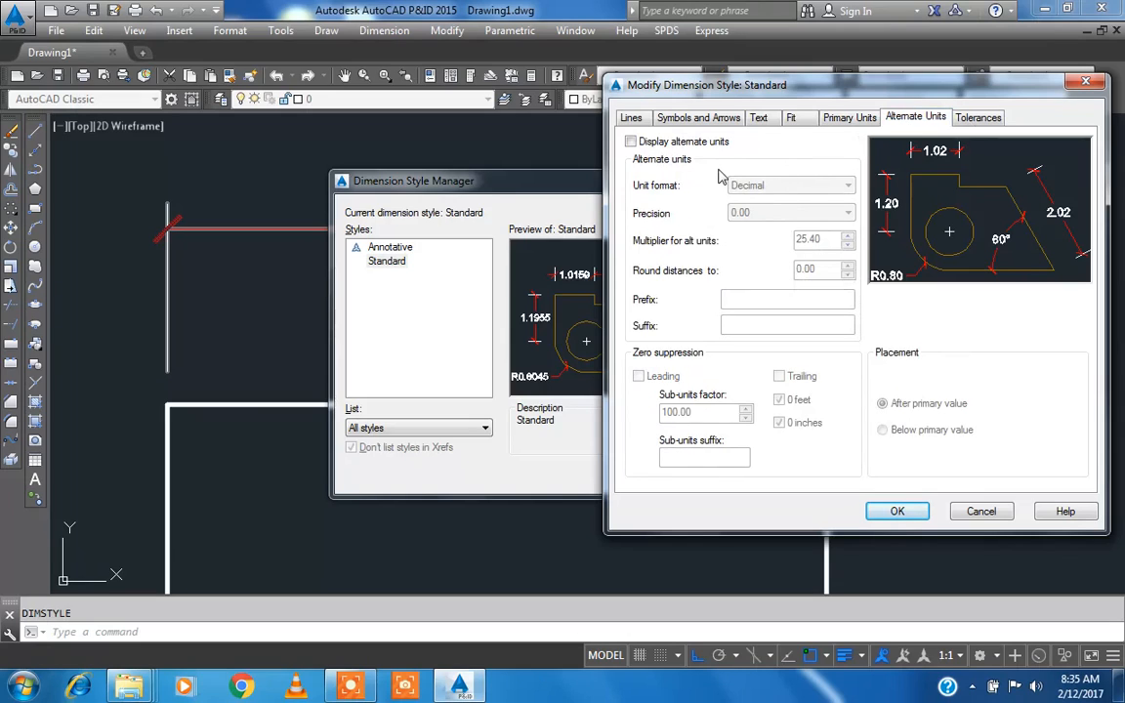
click(631, 142)
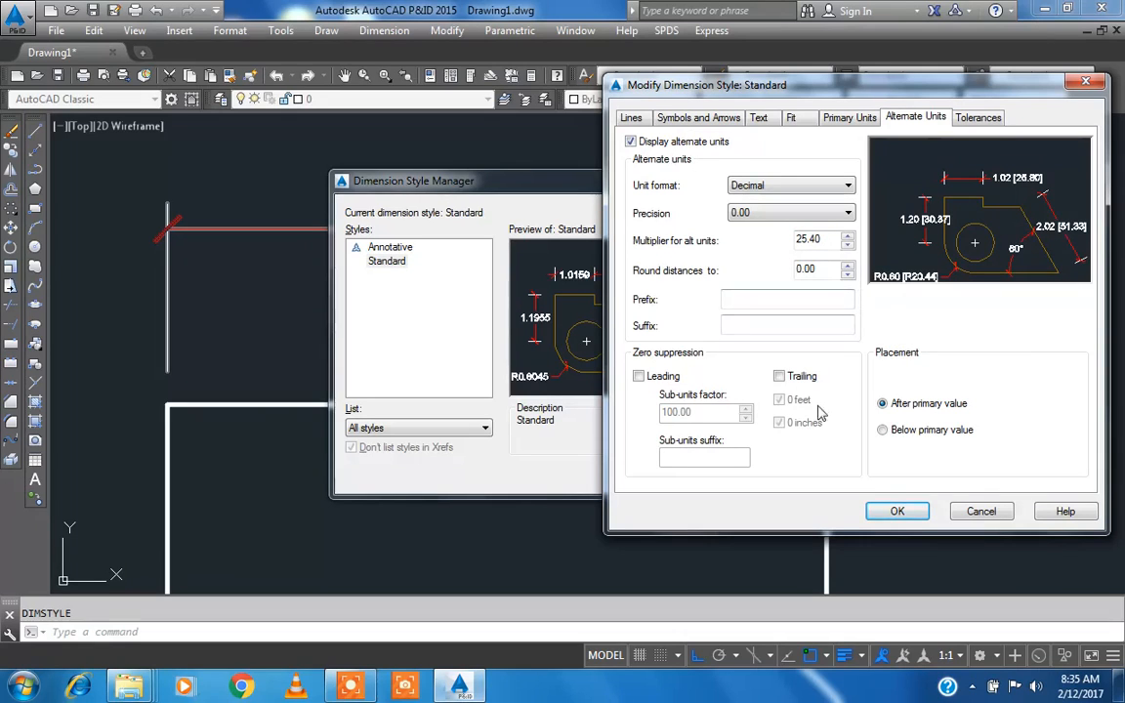
click(656, 144)
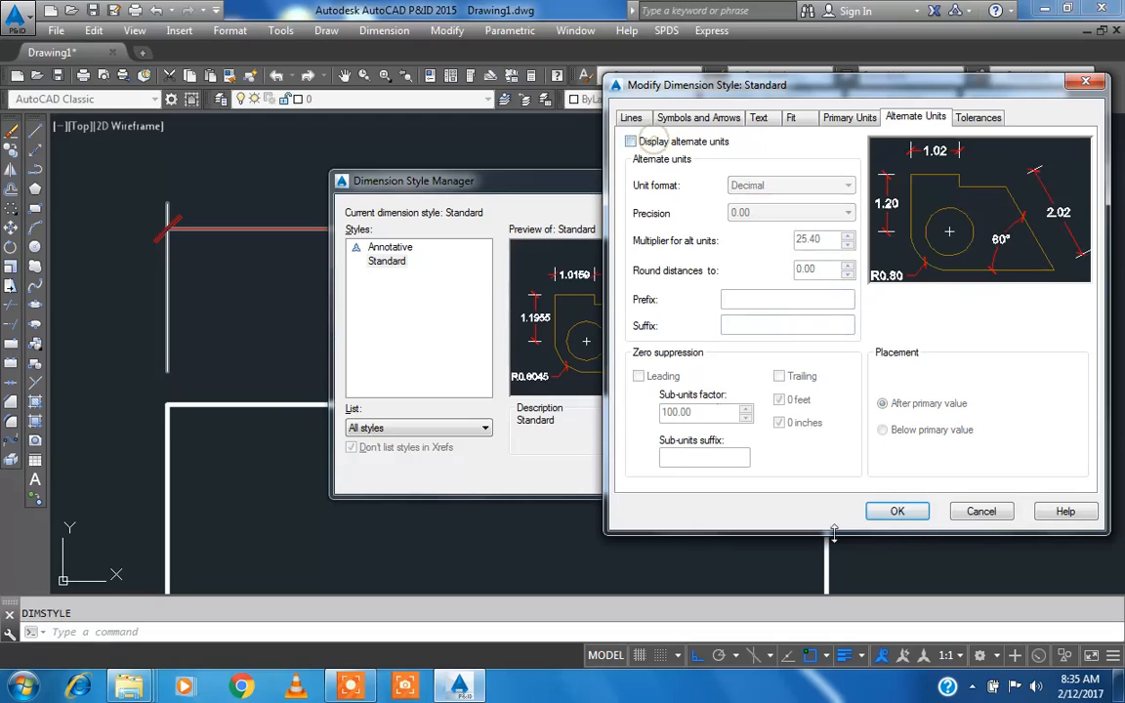
Step: Accept the unit settings and reopen the Standard style to set its dimension line color to ByLayer
click(897, 509)
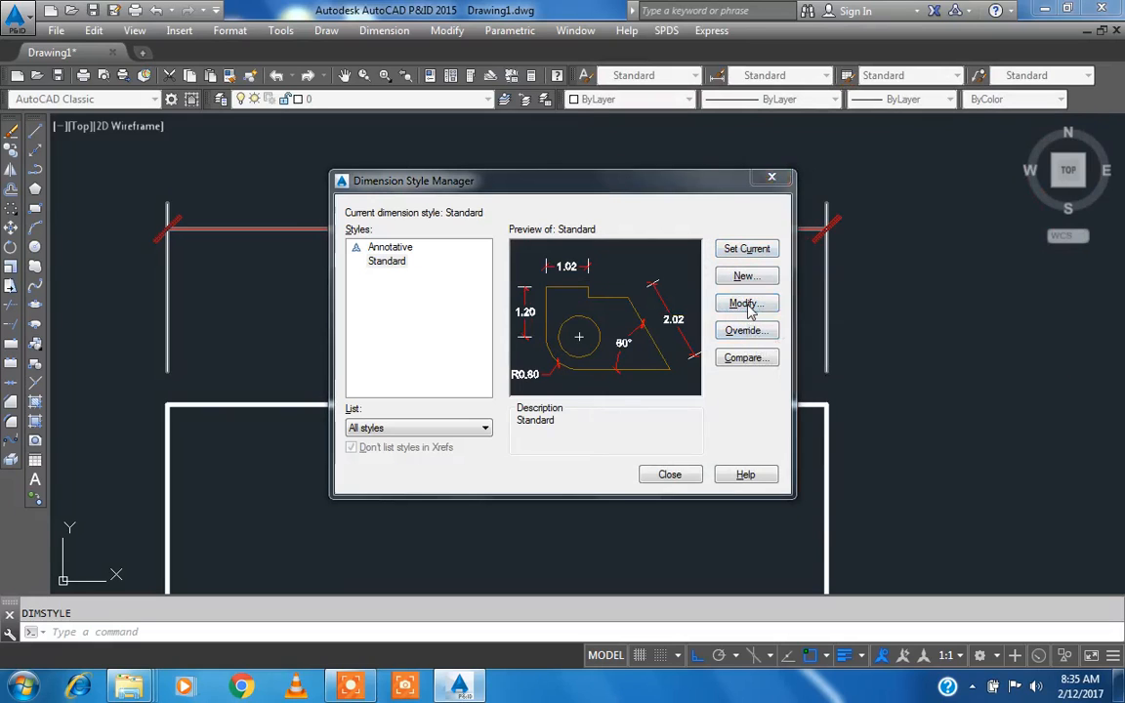
click(744, 305)
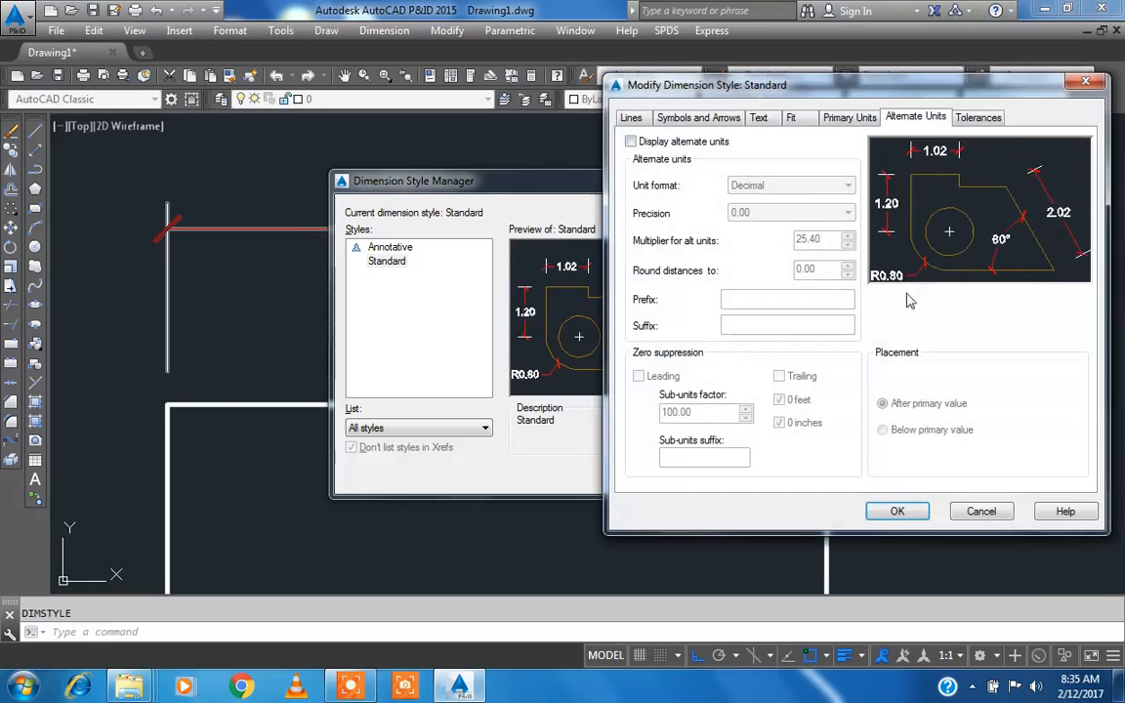
click(671, 118)
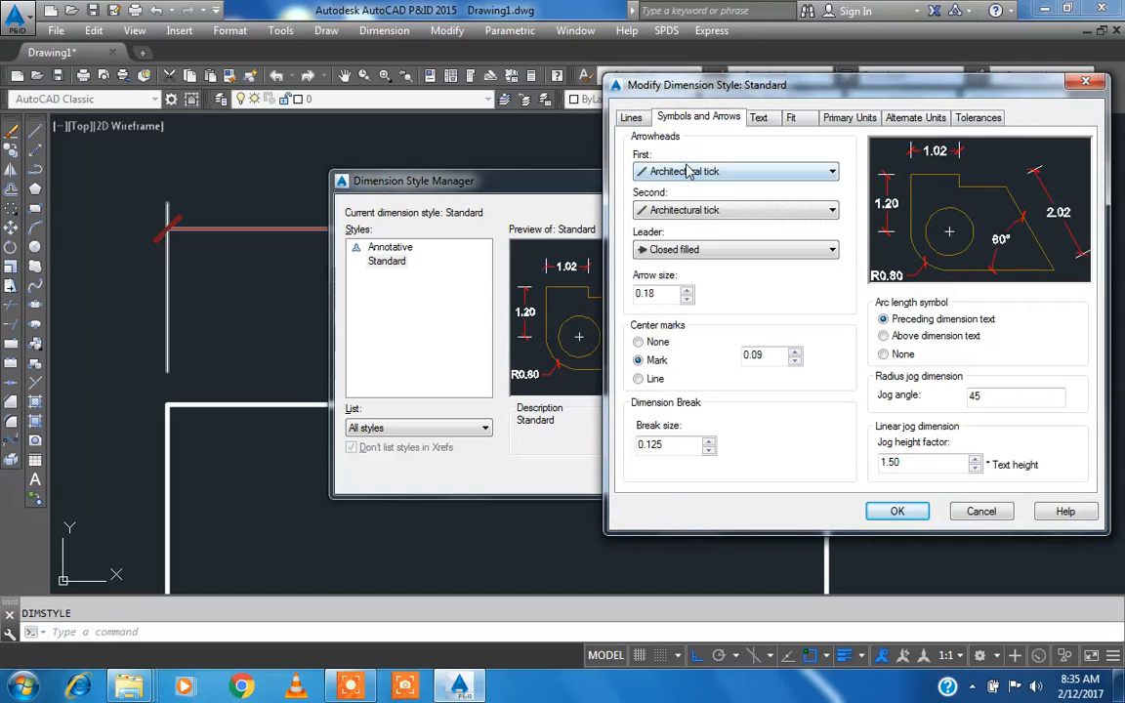
click(632, 118)
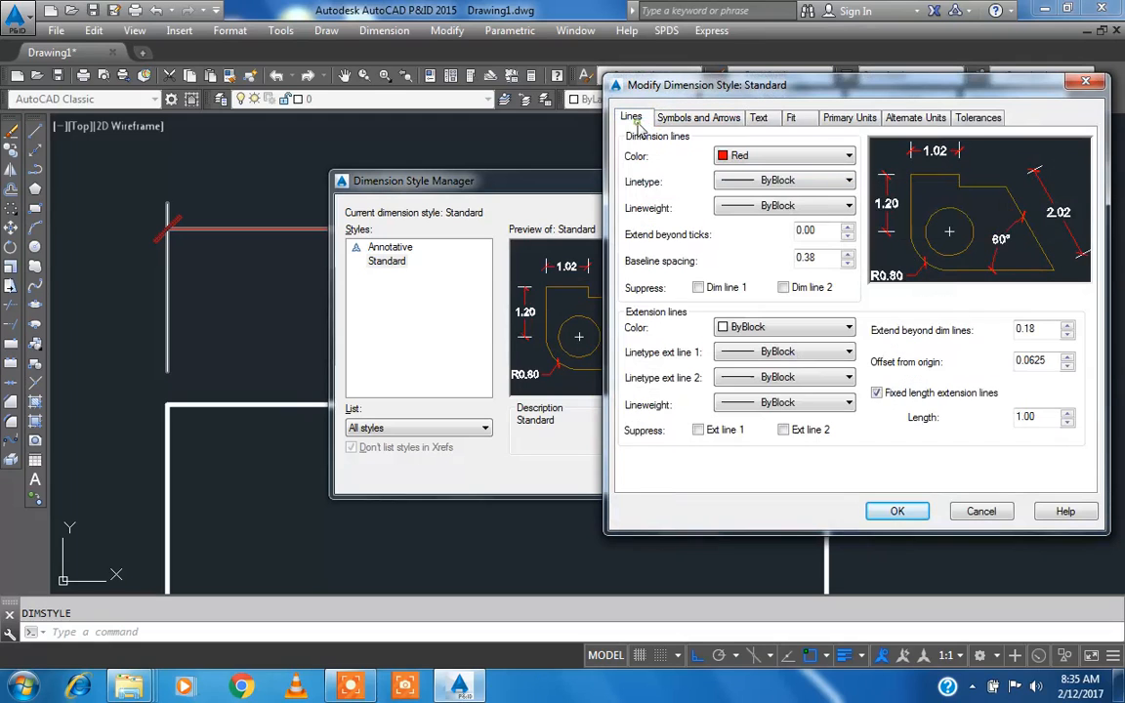
click(730, 157)
click(743, 173)
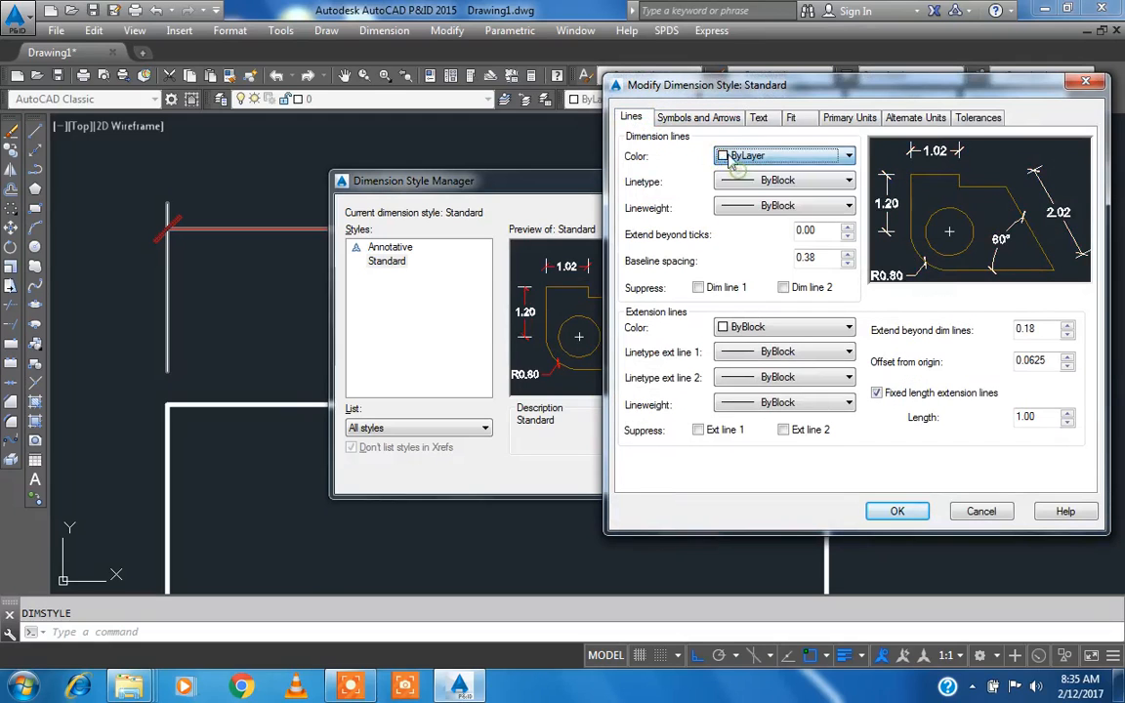
Step: Review the text, arrowhead and primary unit settings, accept the Standard style as current and close the Dimension Style Manager
click(758, 117)
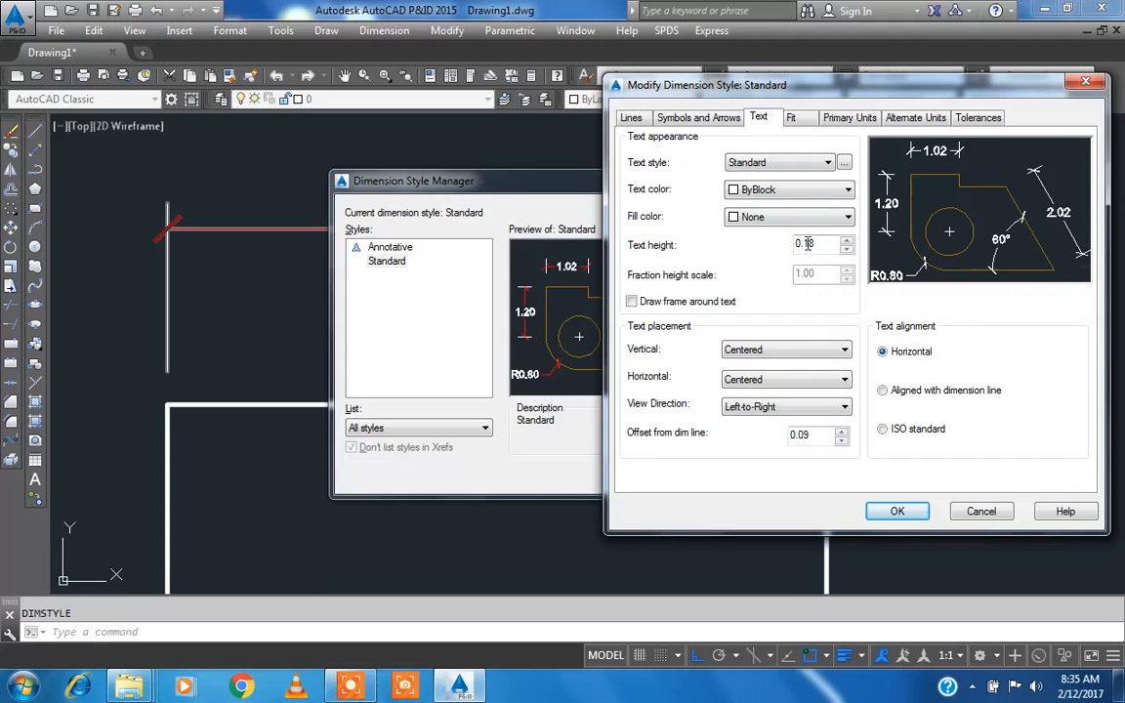
click(723, 121)
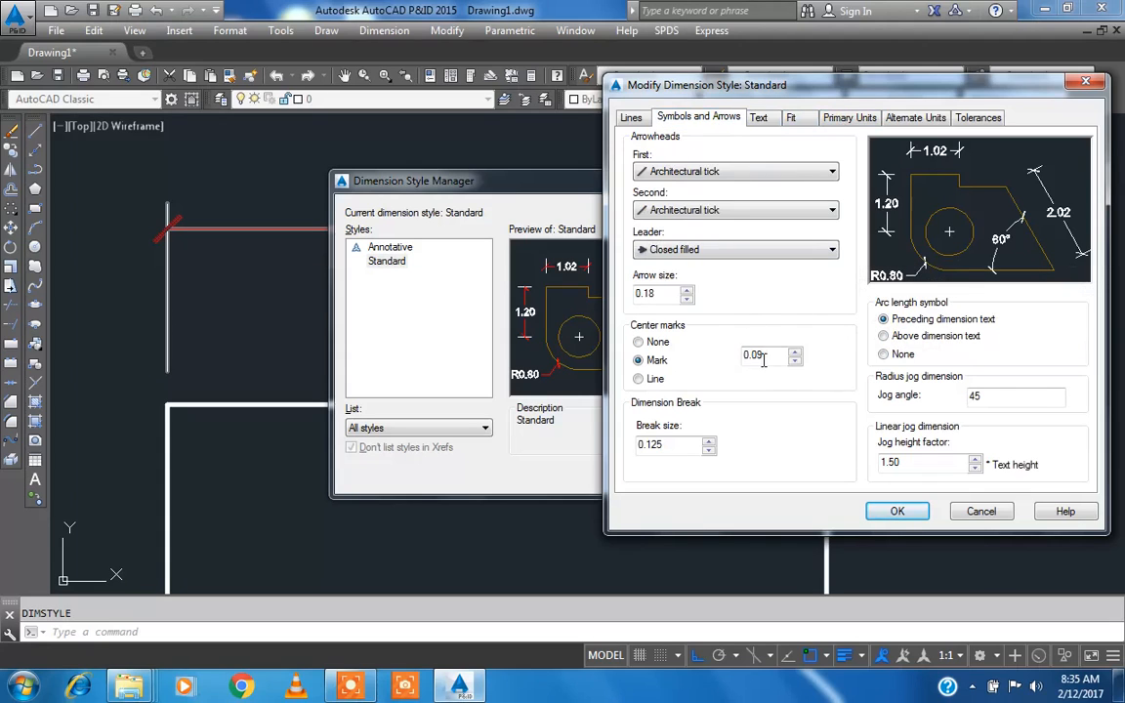
click(848, 117)
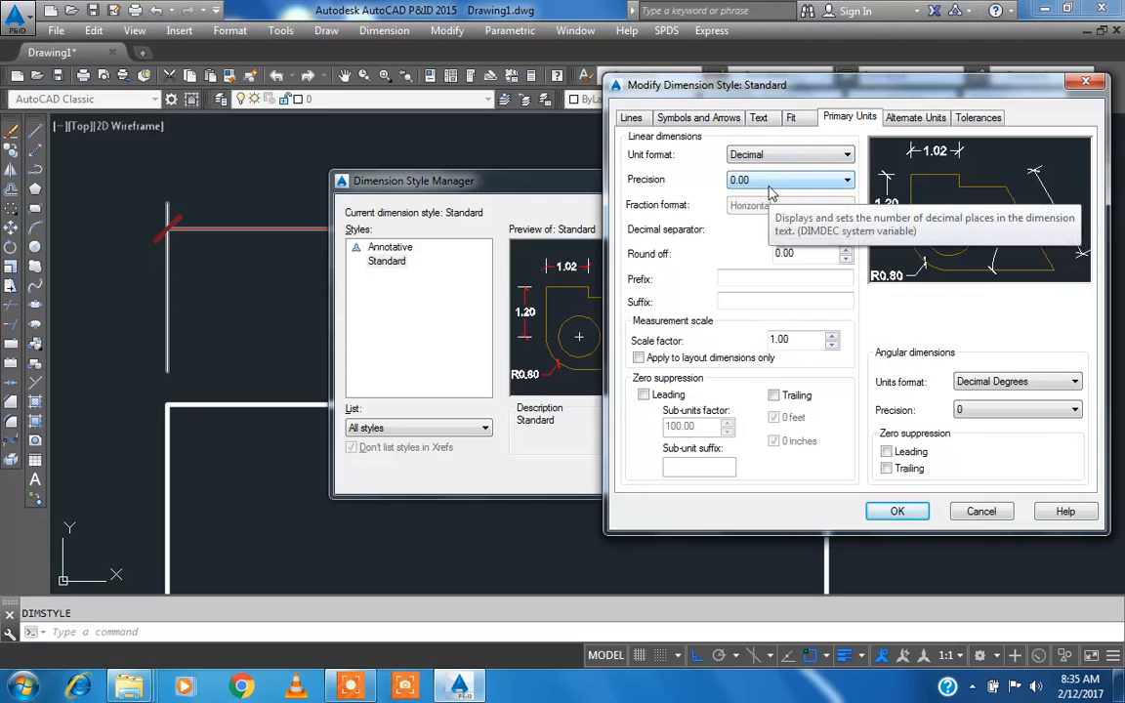
click(897, 513)
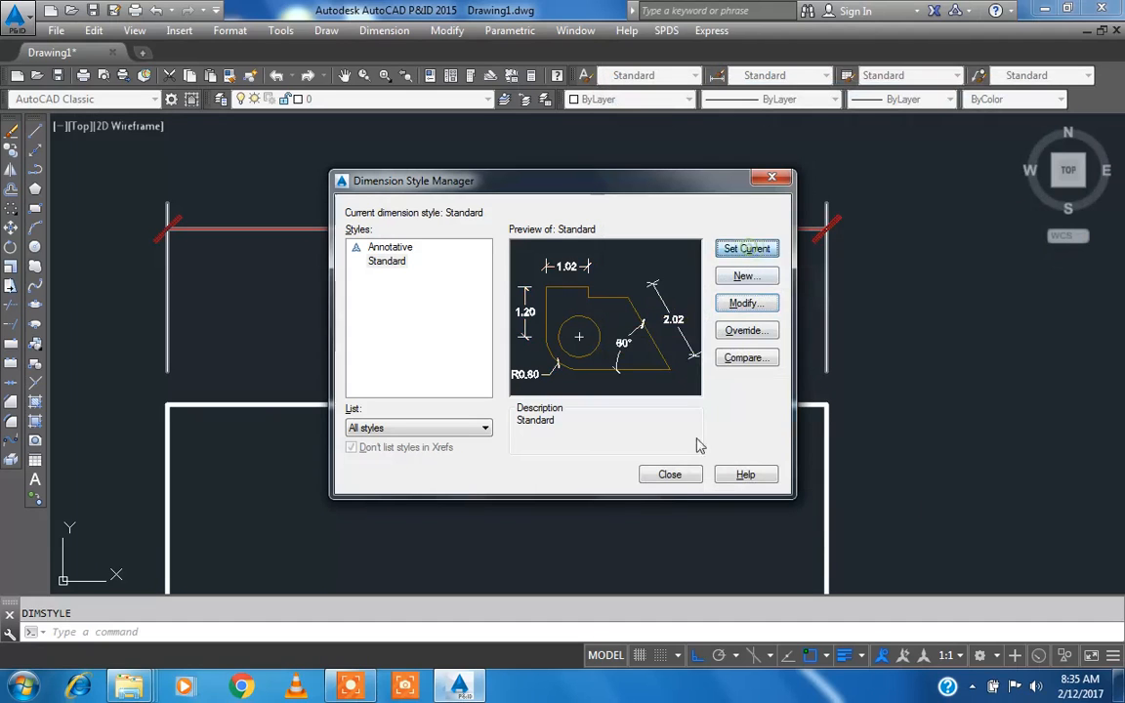
click(681, 478)
scroll(544, 271, down, 4)
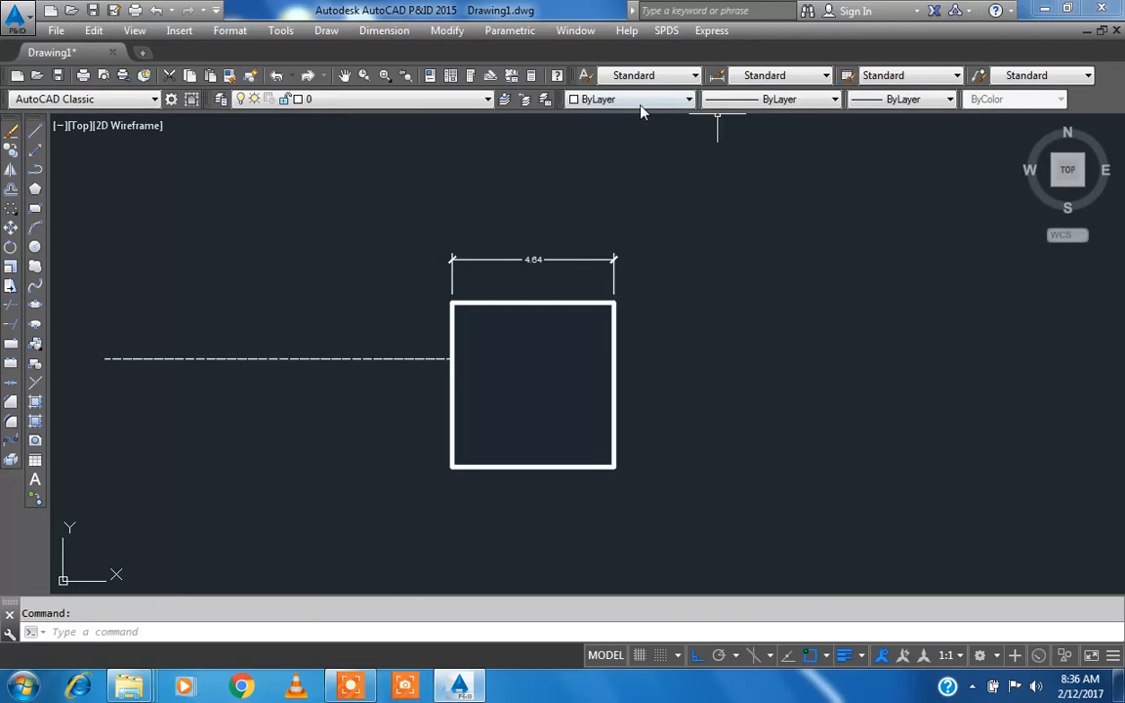
Step: Delete the linear dimension above the square and the dashed line beside it, and turn off lineweight display
click(383, 31)
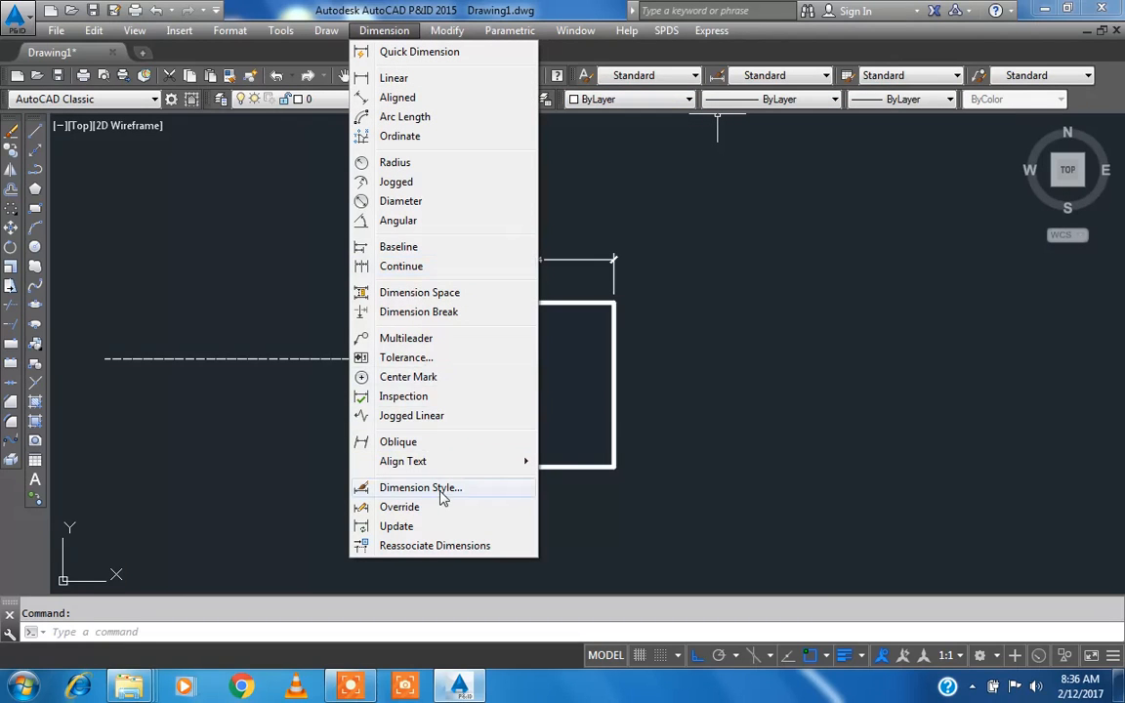
click(829, 400)
double_click(776, 357)
click(582, 261)
click(380, 305)
click(298, 398)
key(Delete)
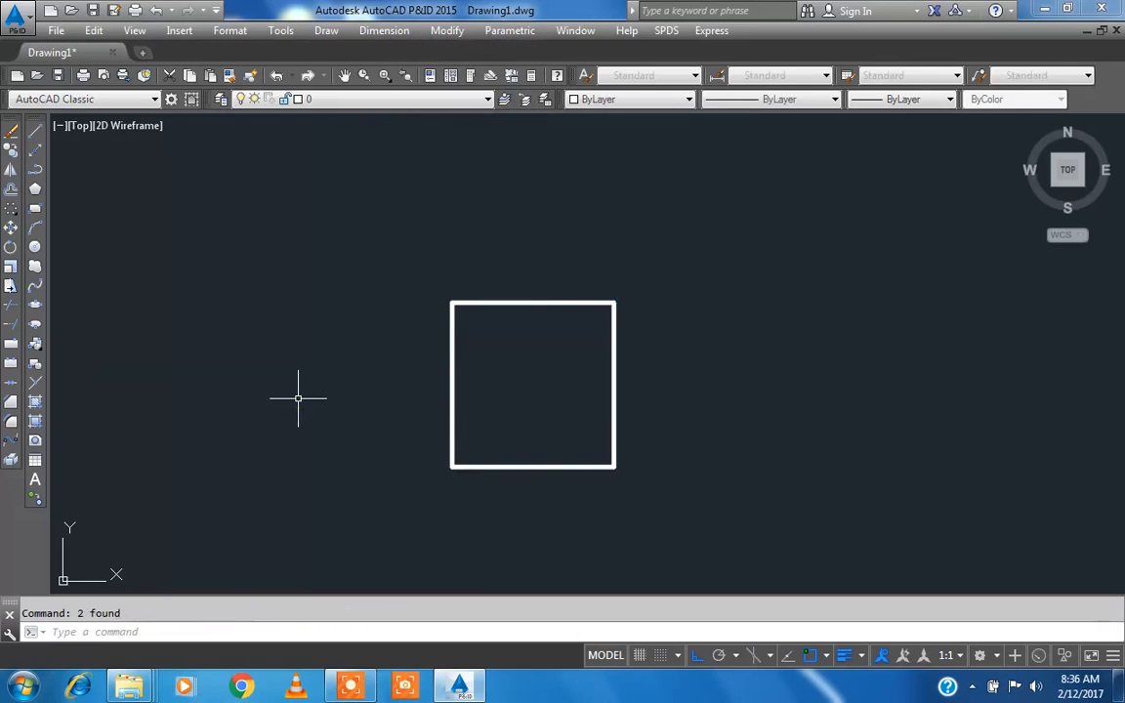
click(846, 658)
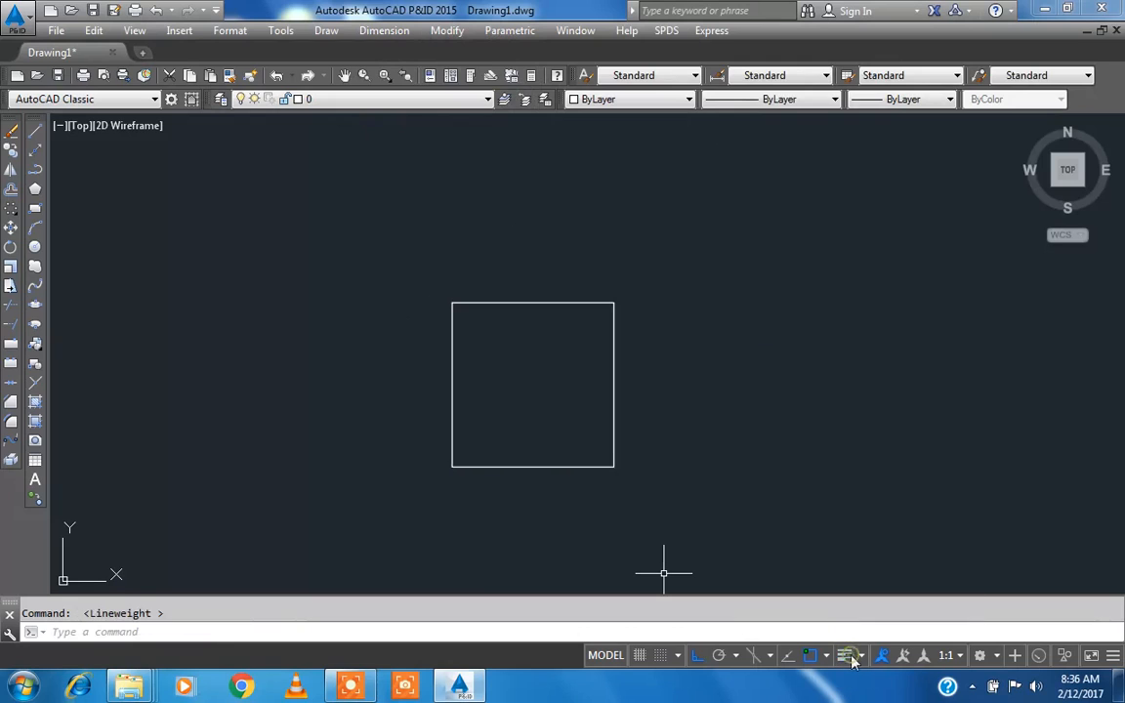
Step: Add a linear dimension between the square's two upper corners, placed just above its top edge
scroll(504, 430, up, 2)
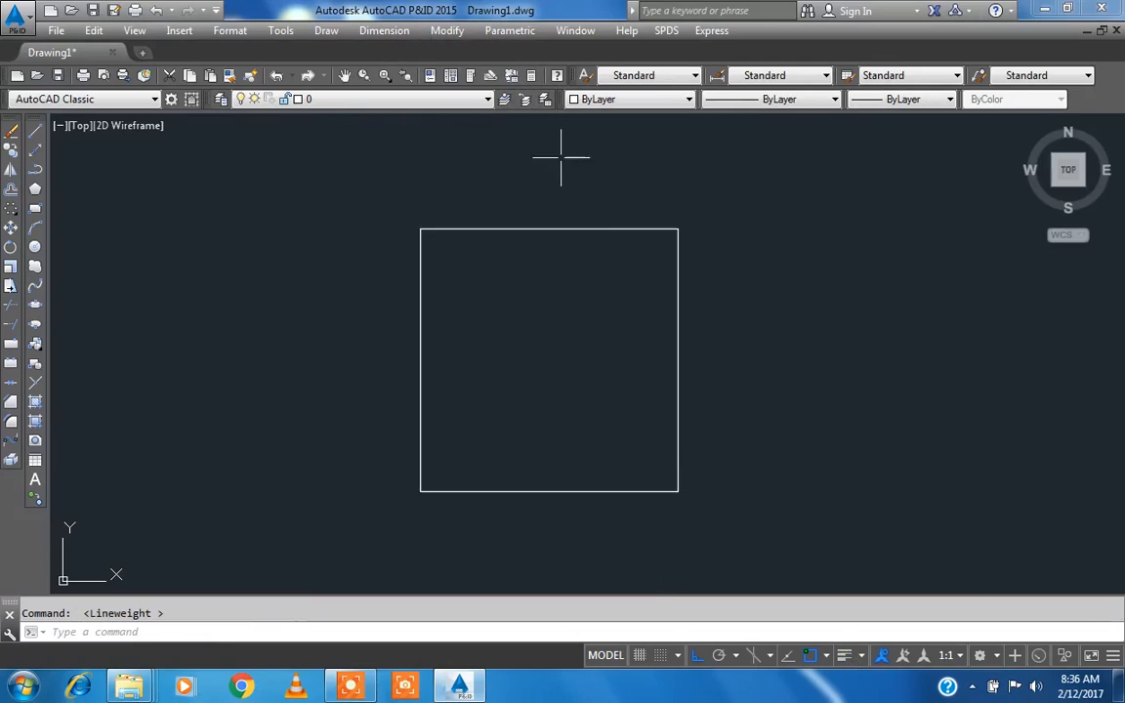
click(403, 31)
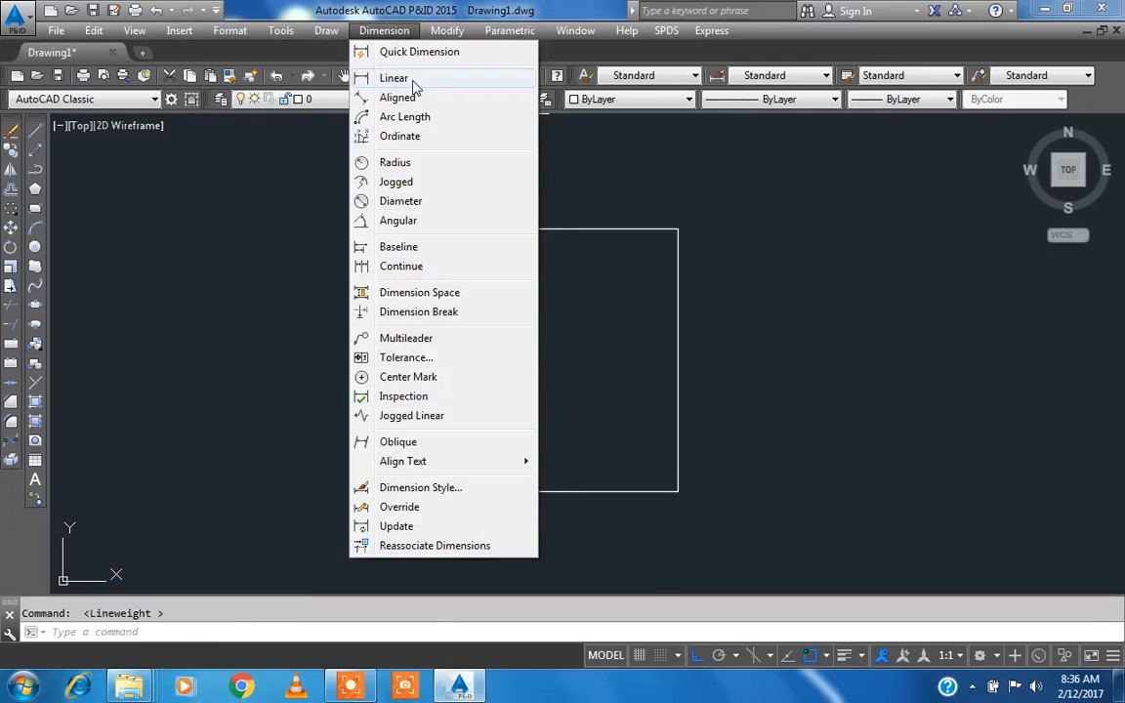
click(394, 78)
click(420, 229)
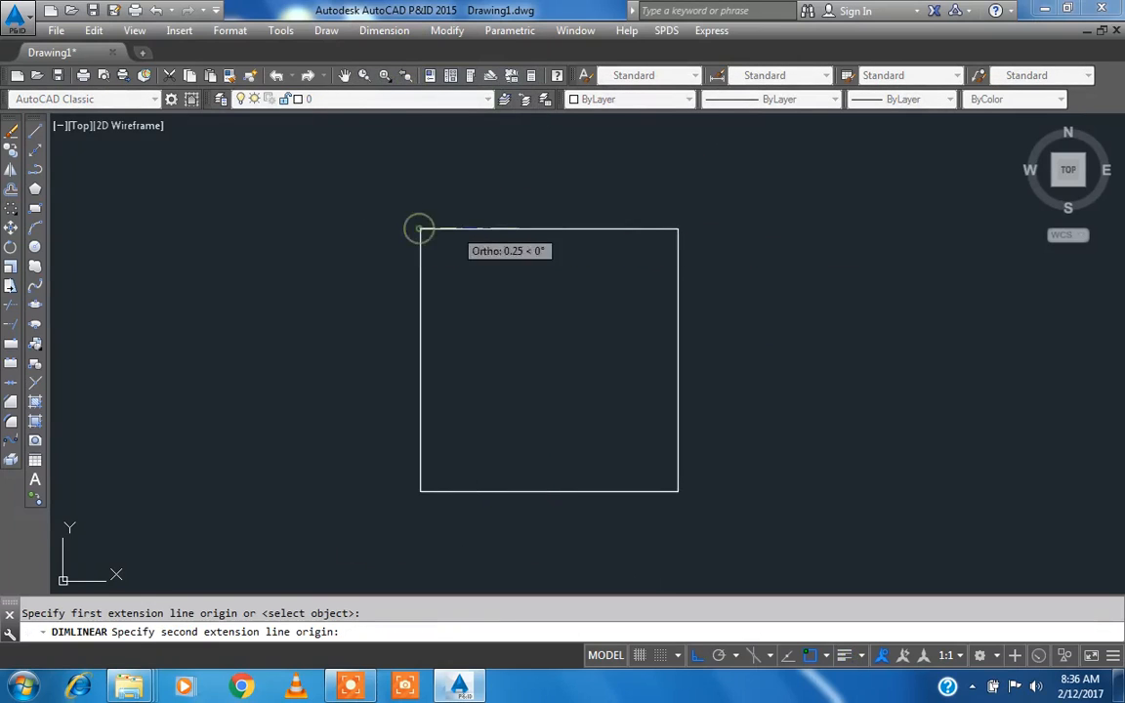
click(677, 230)
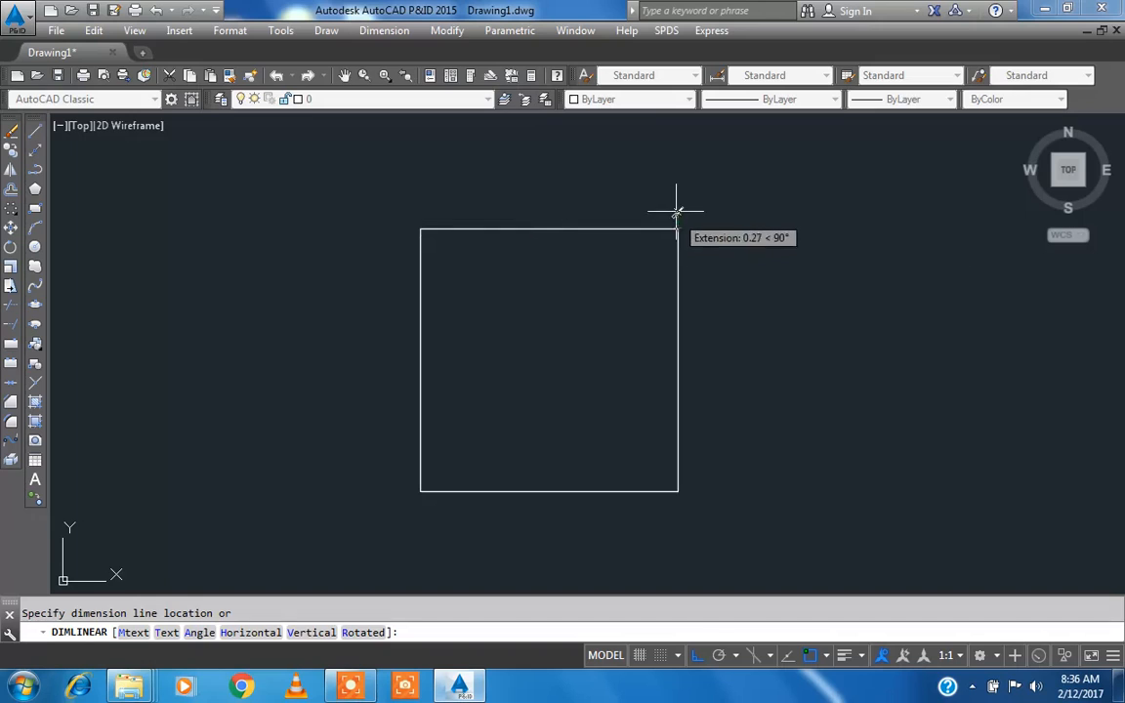
click(669, 193)
scroll(564, 166, up, 4)
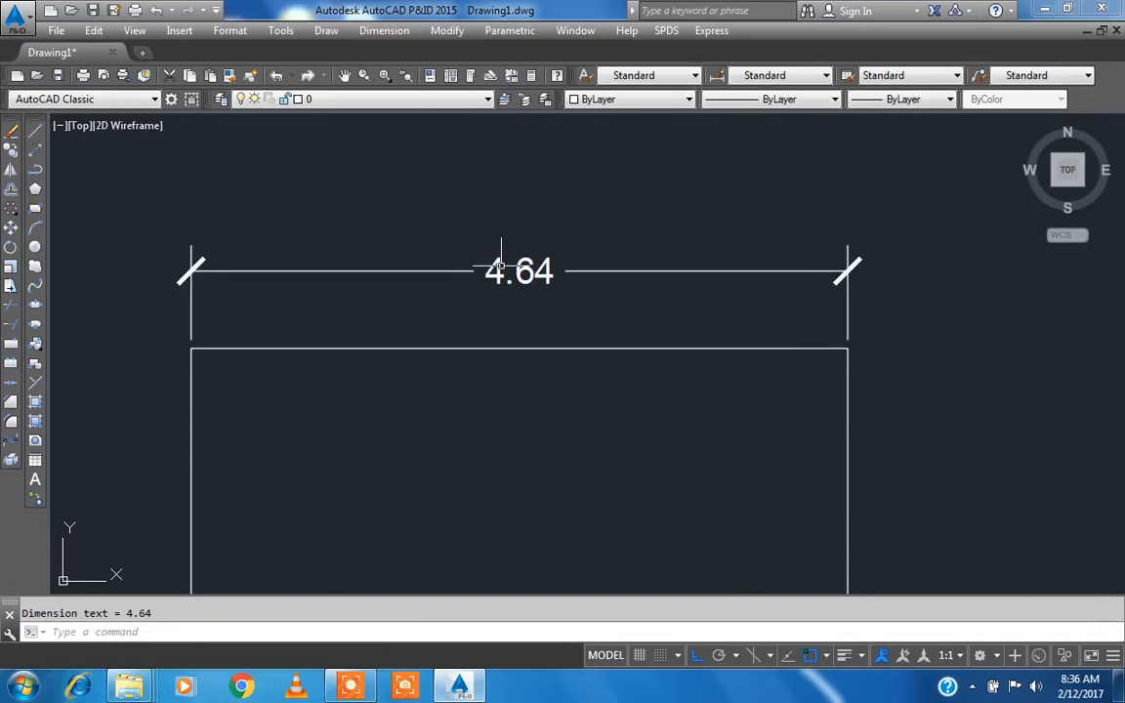
Step: Add an aligned dimension from the square's upper-left corner to its lower-right corner, placing the dimension line along the diagonal
click(402, 32)
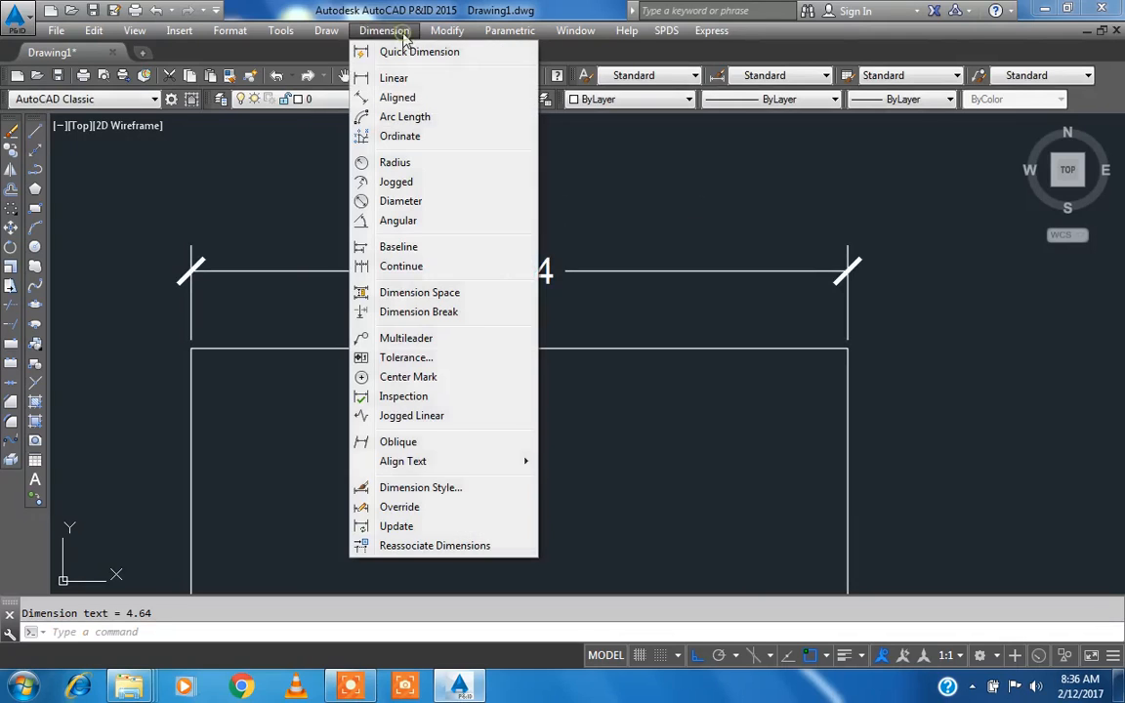
click(383, 97)
scroll(371, 147, down, 3)
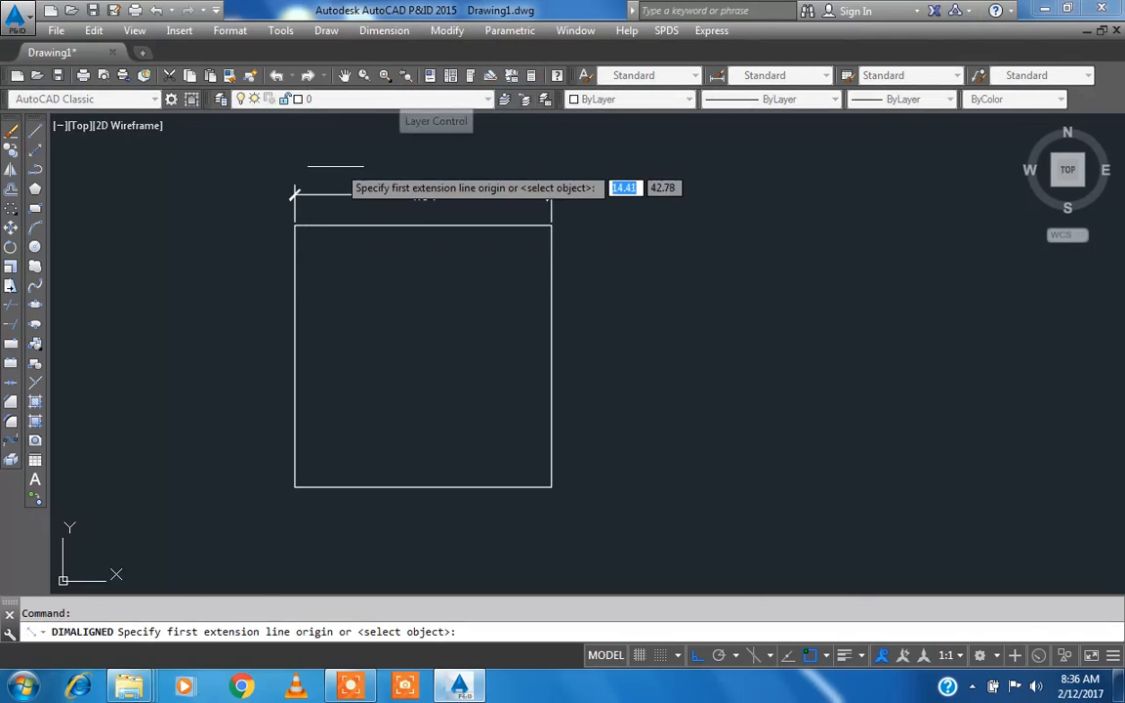
click(295, 225)
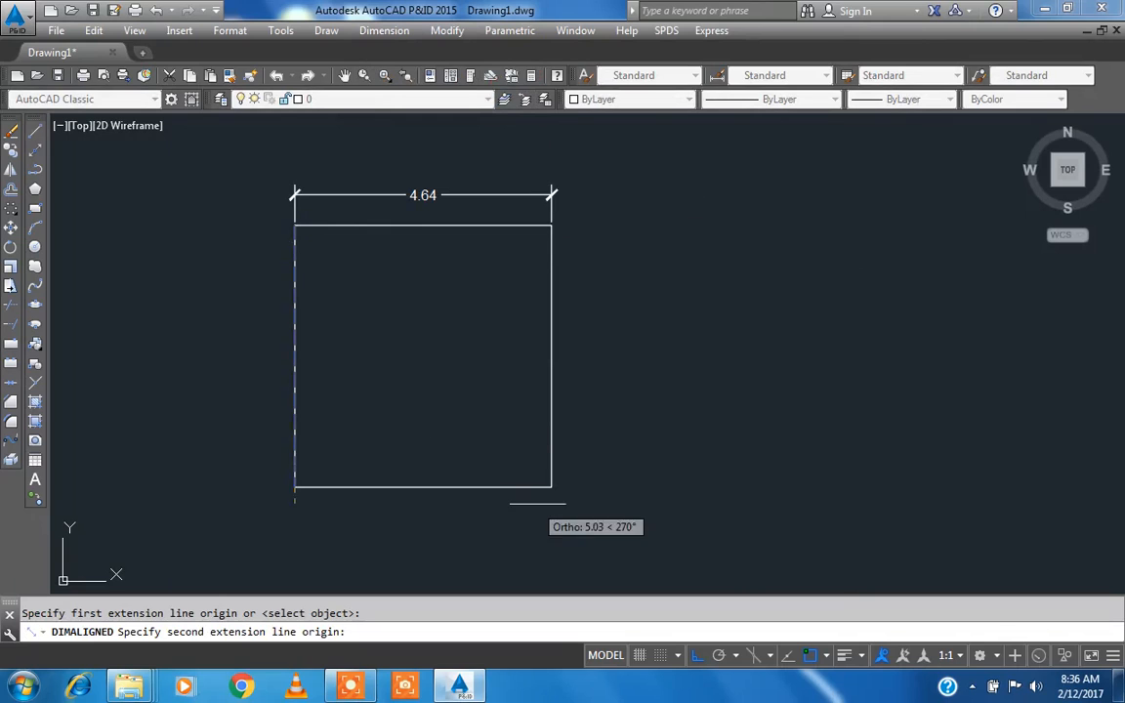
click(551, 485)
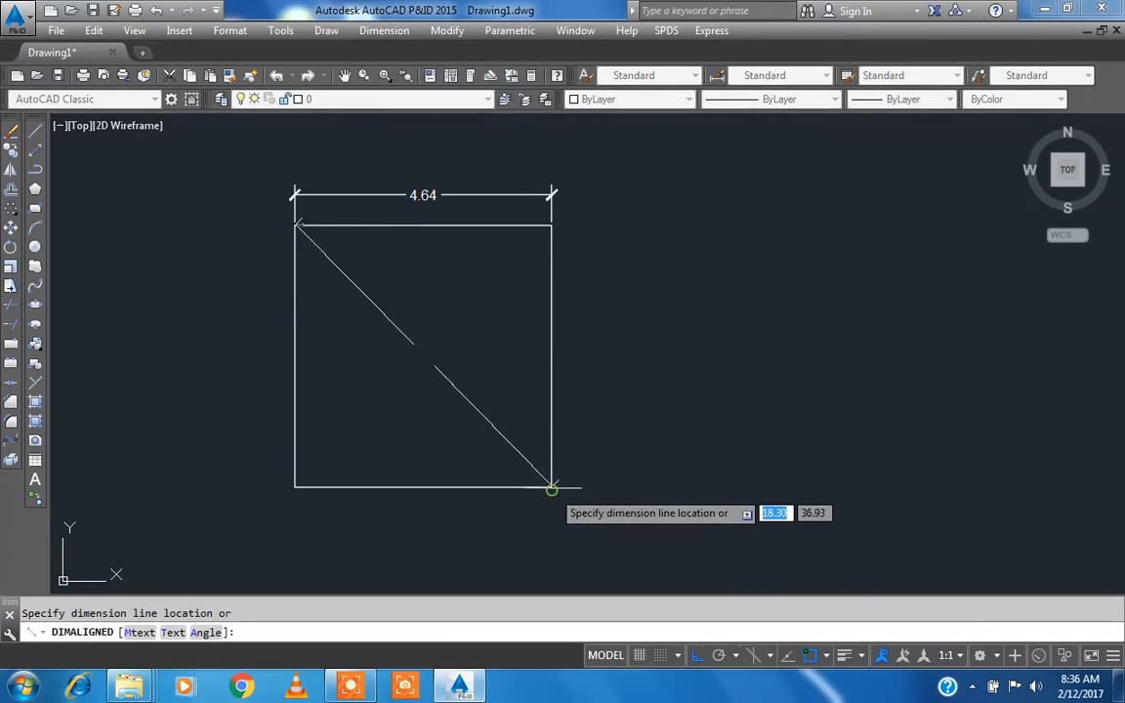
click(497, 424)
Step: Draw a three-point arc about 4.15 units long, bulging upward, just to the right of the square
click(381, 31)
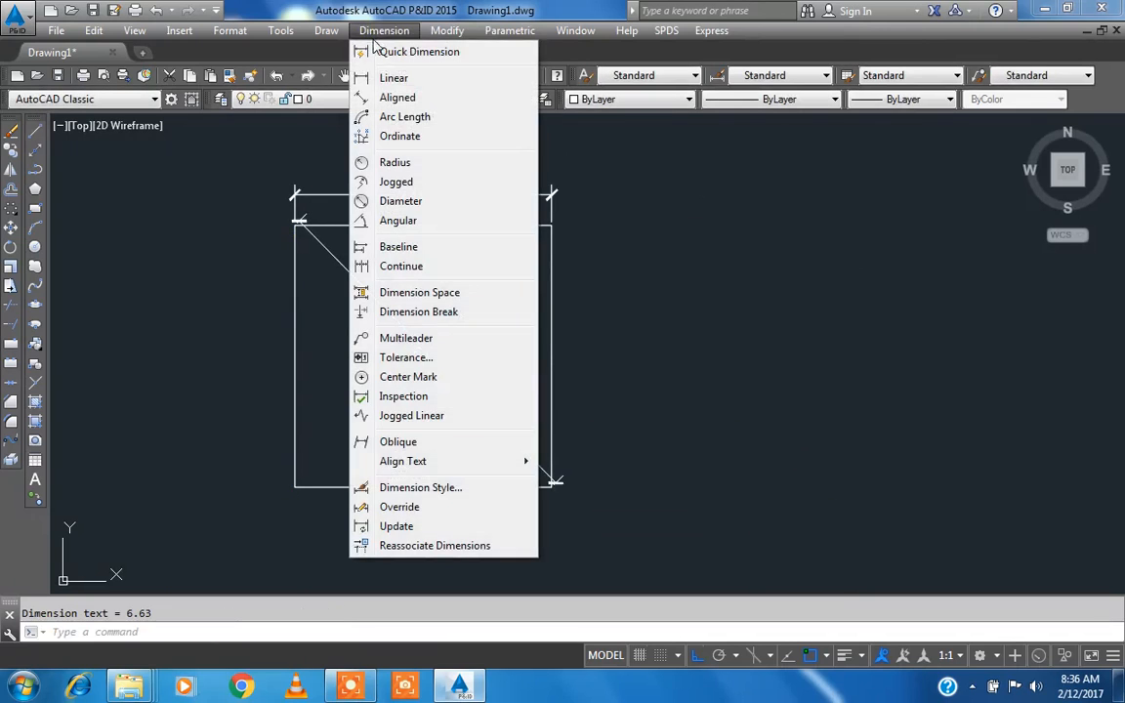
click(642, 196)
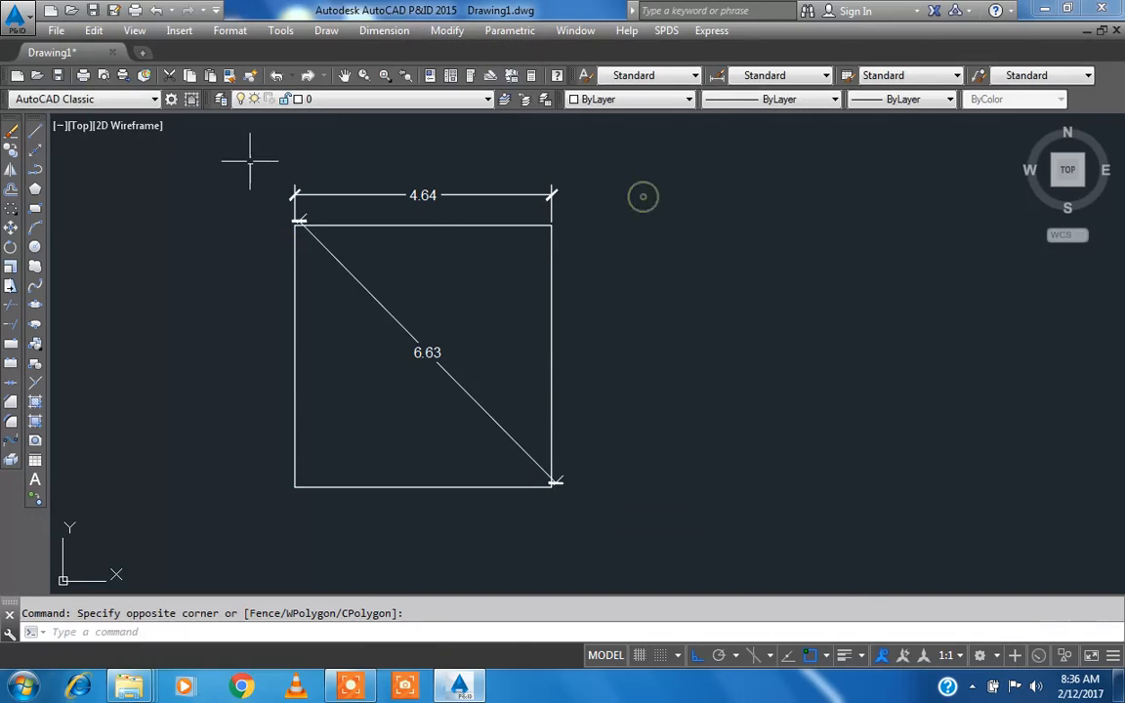
click(37, 226)
click(620, 315)
click(683, 208)
click(750, 247)
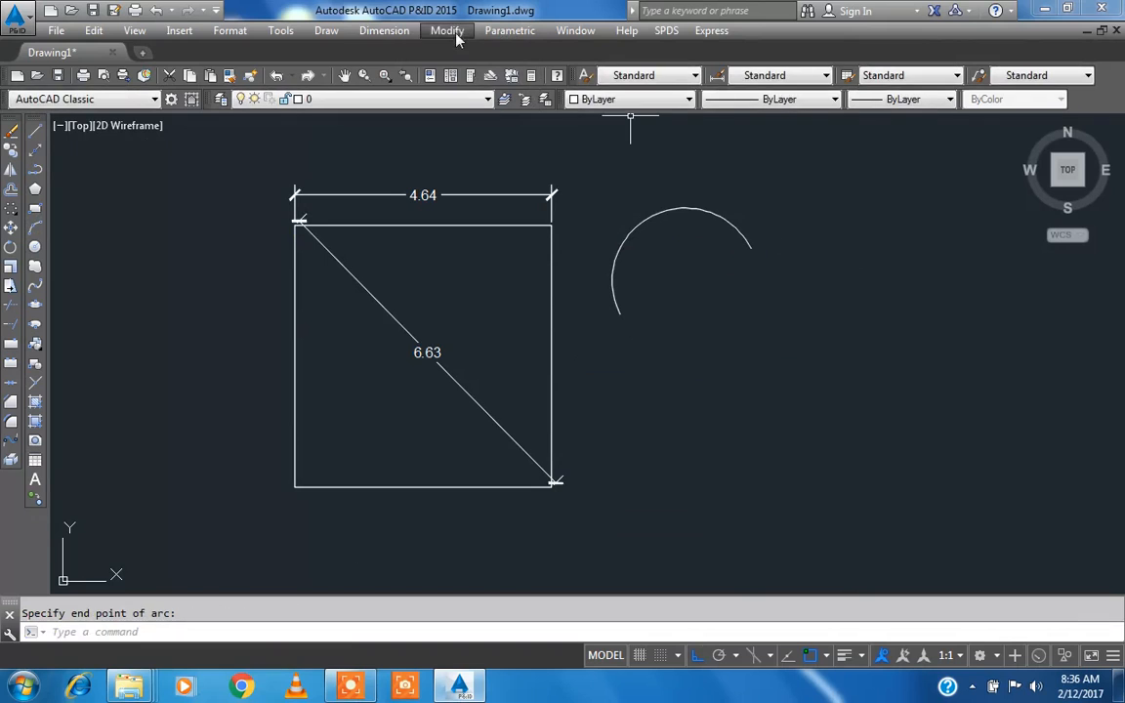
Step: Add an arc length dimension to the new arc, placed just outside its curve
click(383, 31)
click(411, 116)
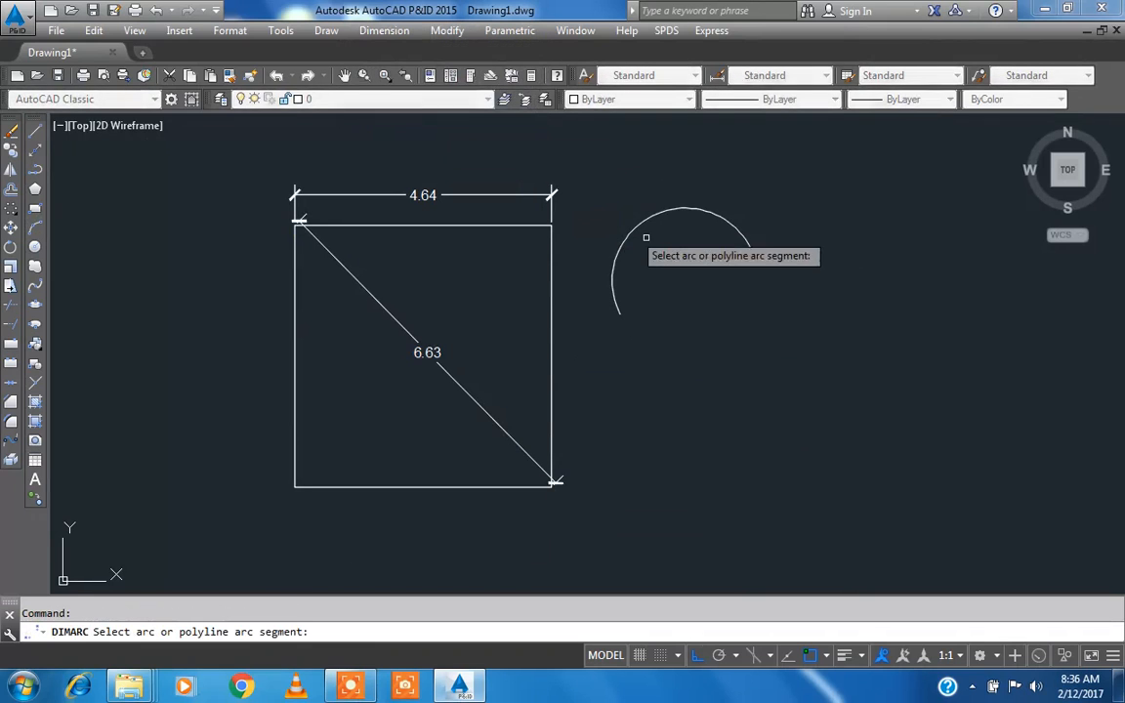
click(630, 228)
click(625, 188)
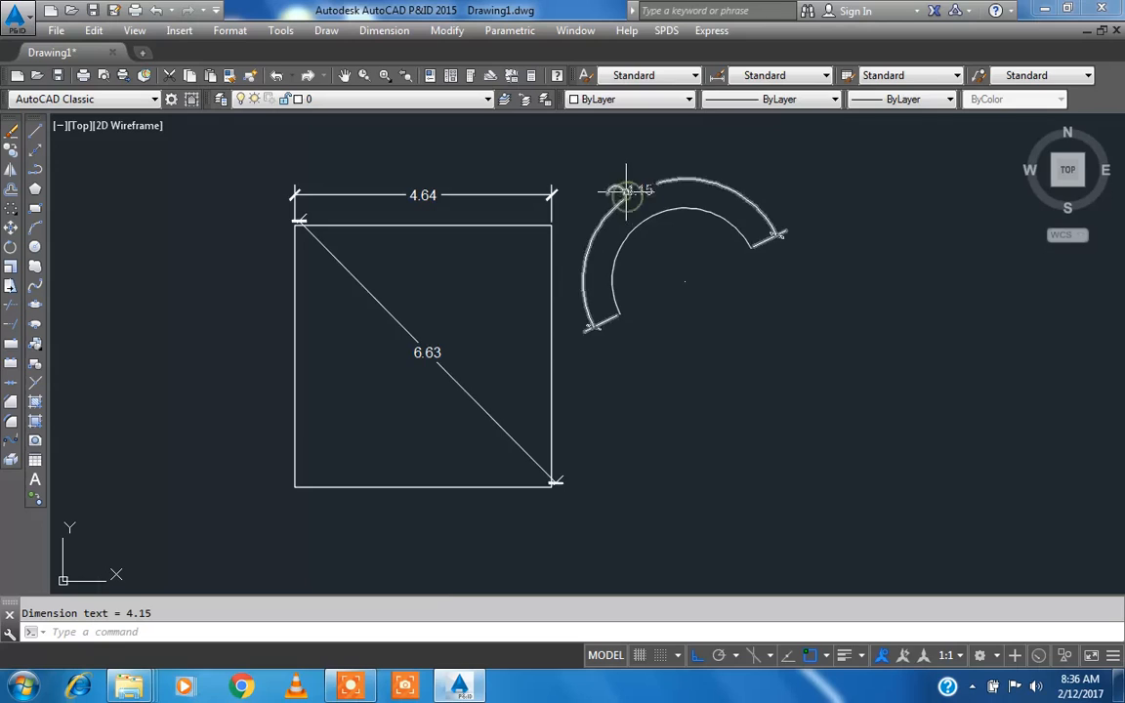
scroll(627, 187, up, 2)
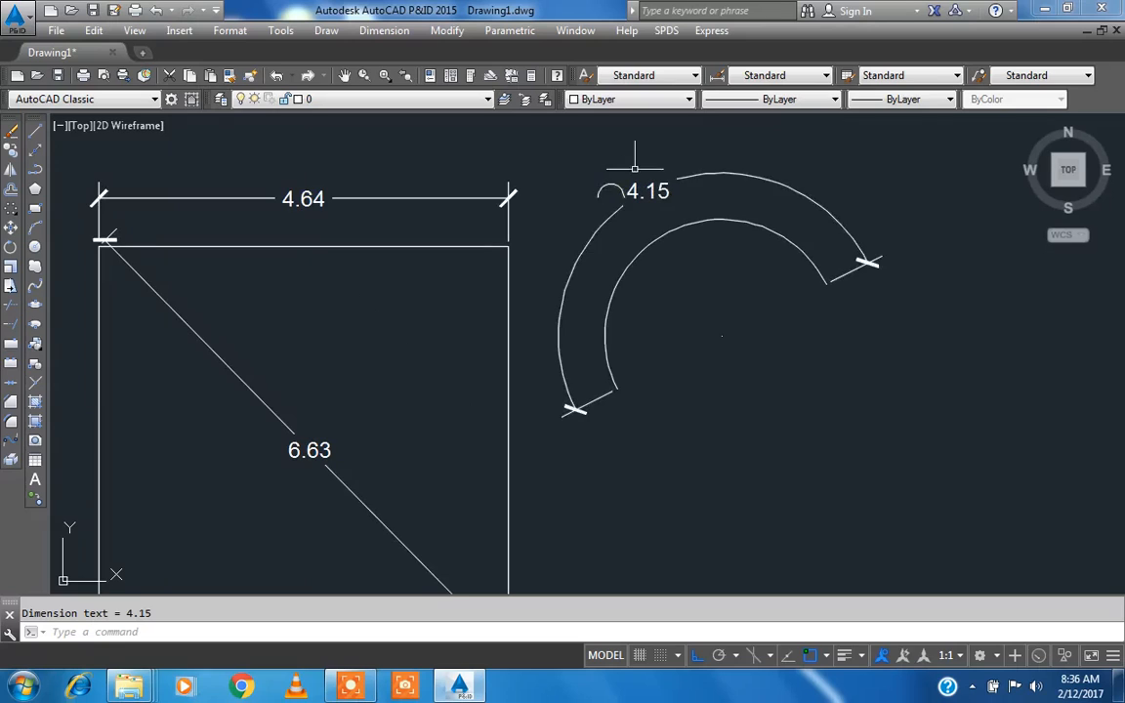
Step: Add an X ordinate dimension at the square's upper-right corner with a leader running about 2 units straight up
click(405, 32)
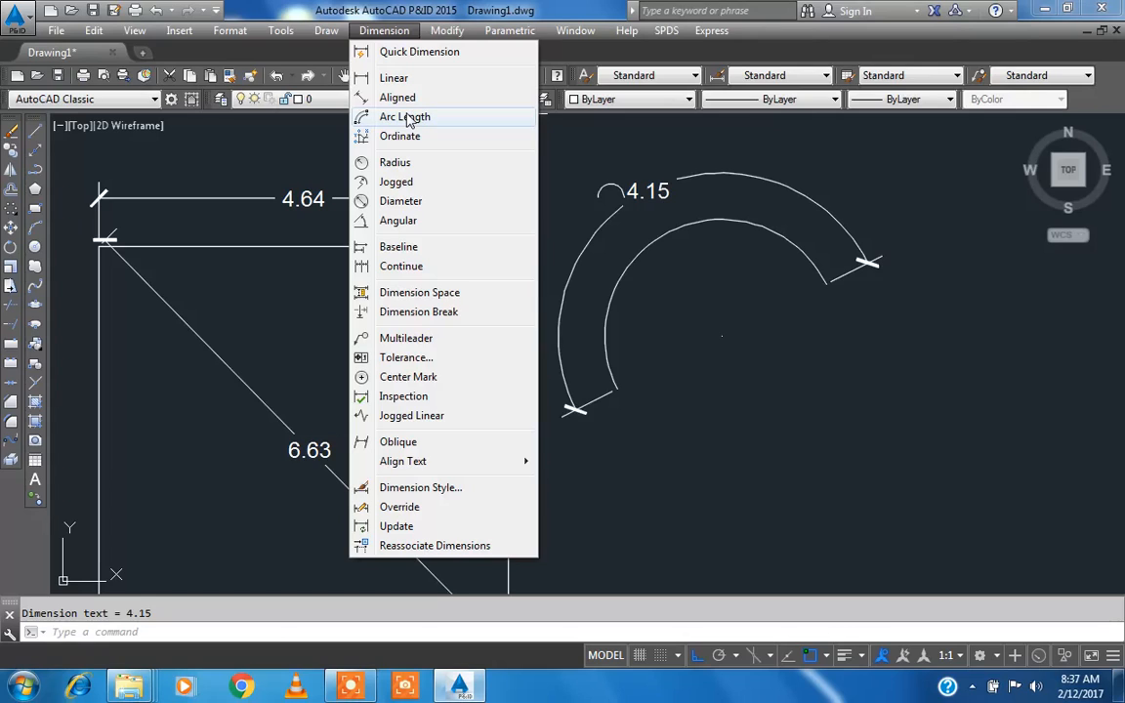
click(467, 143)
click(508, 246)
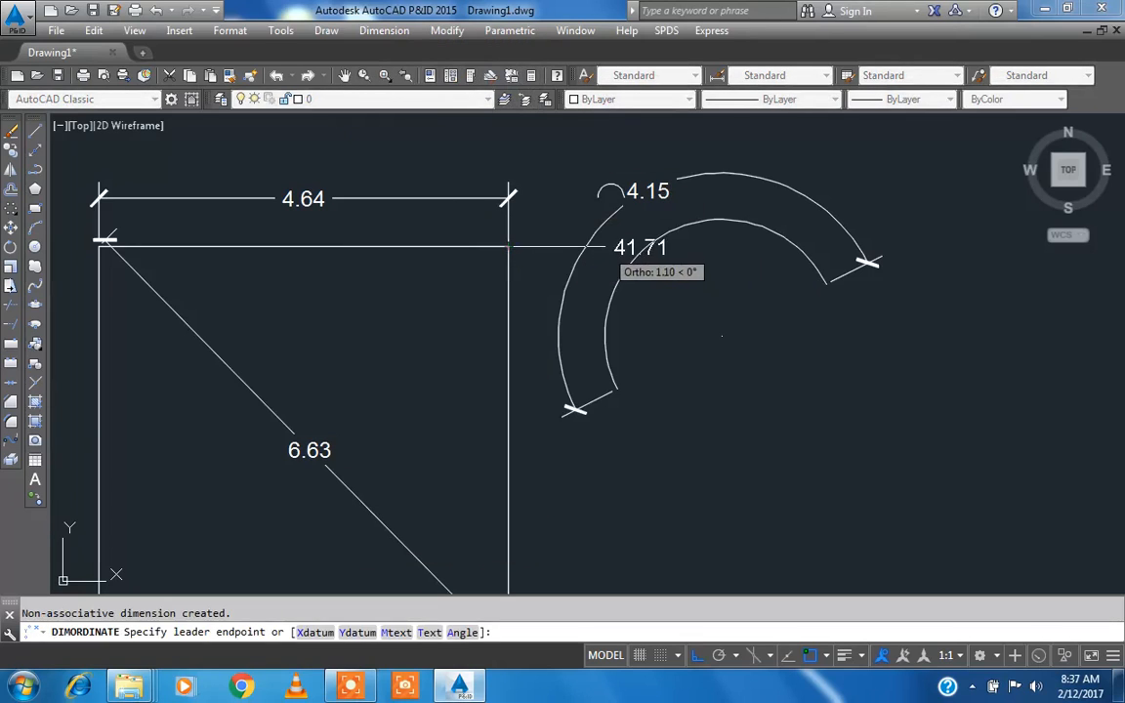
scroll(607, 247, up, 1)
scroll(607, 247, down, 3)
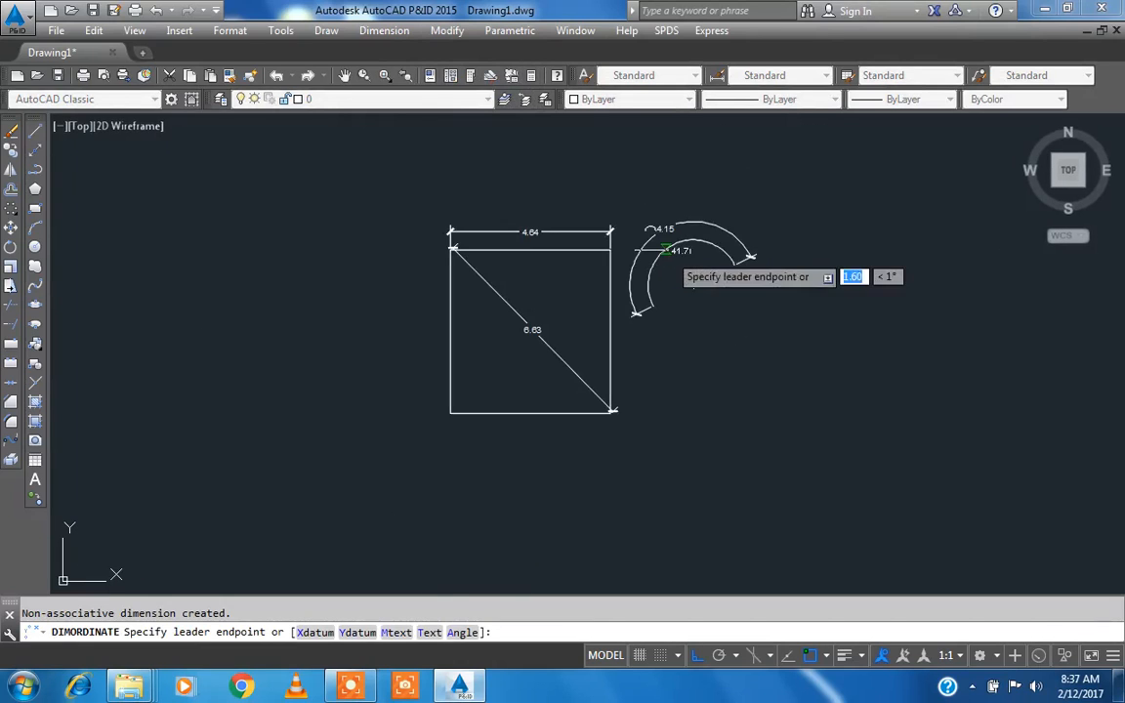
scroll(610, 183, up, 5)
scroll(611, 183, down, 3)
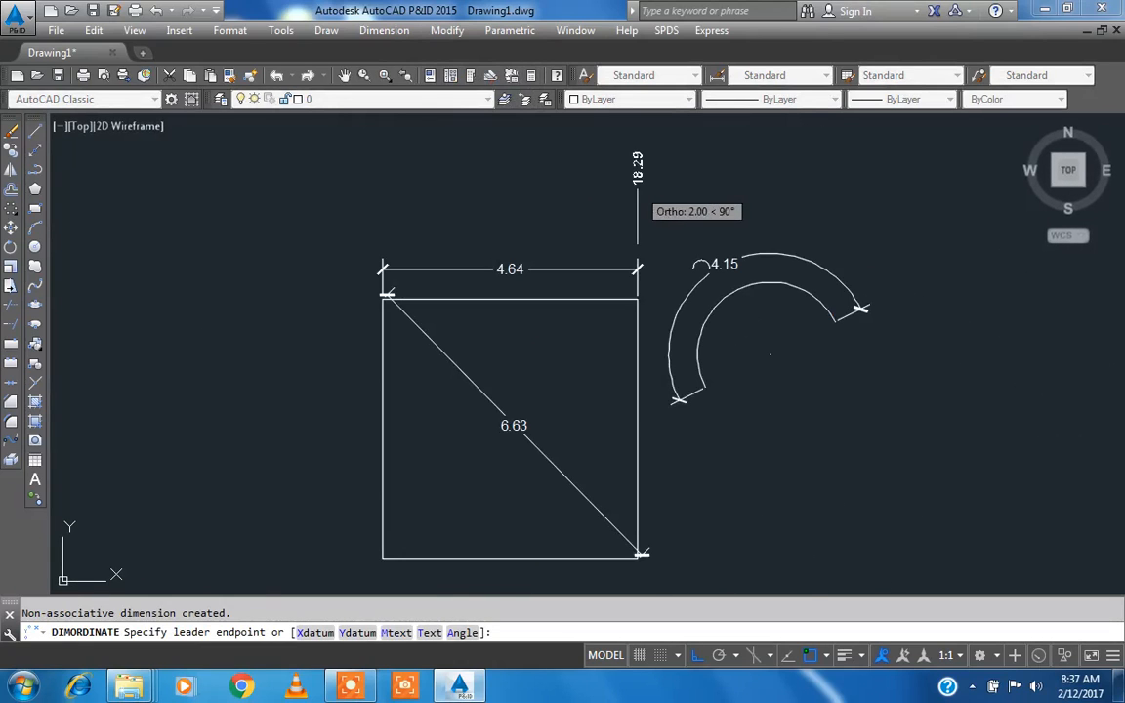
click(638, 187)
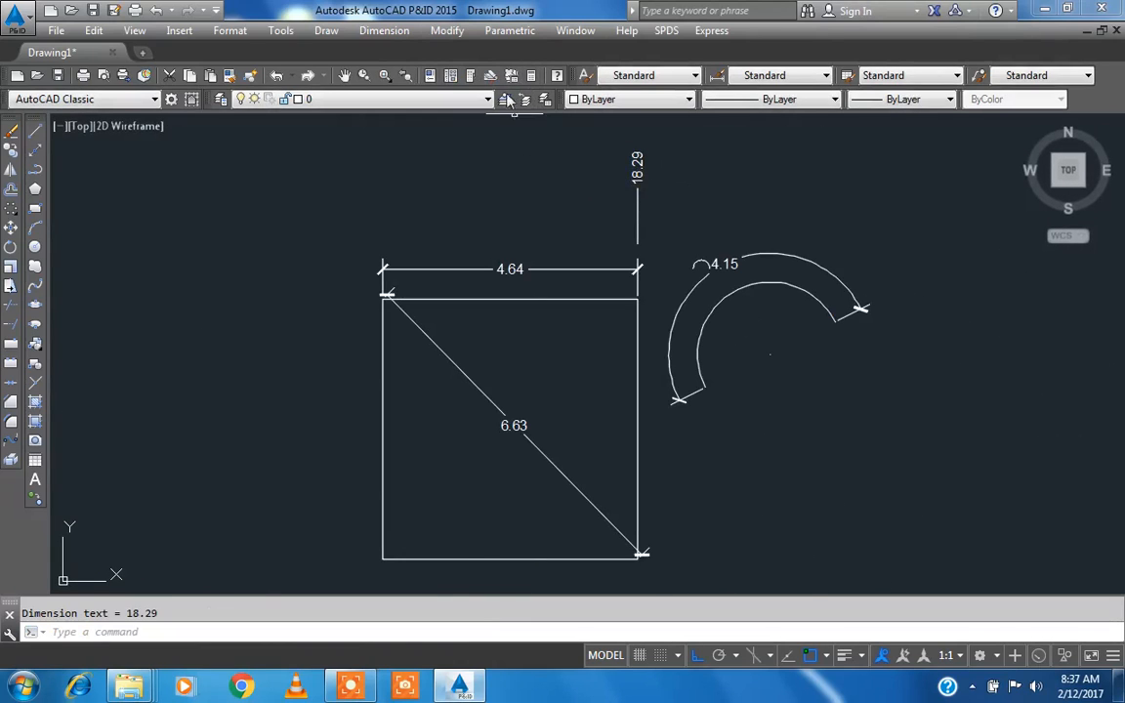
Step: Draw a circle with radius 2 to the left of the square
click(406, 32)
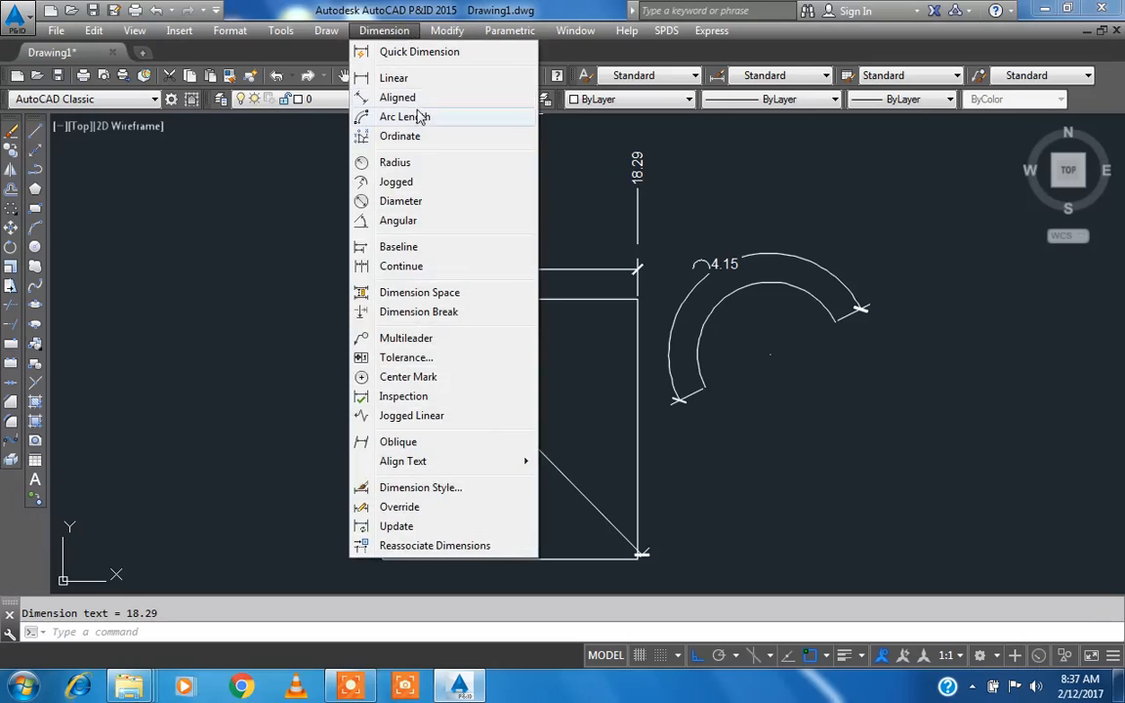
click(232, 236)
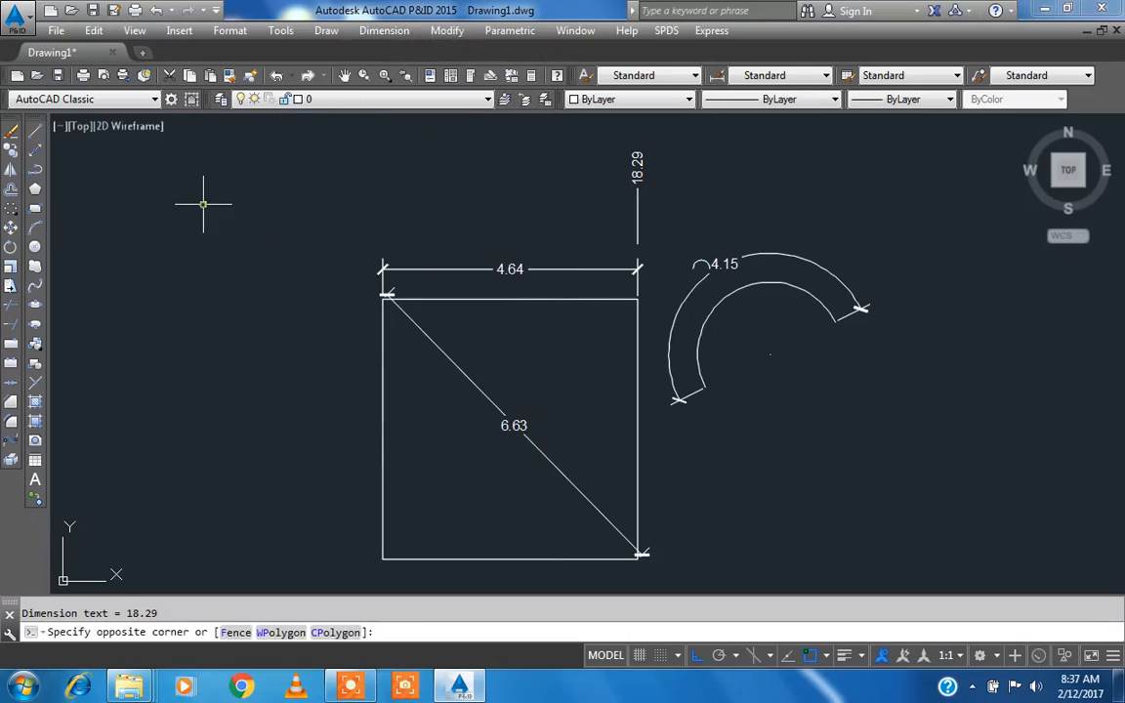
click(42, 249)
click(134, 252)
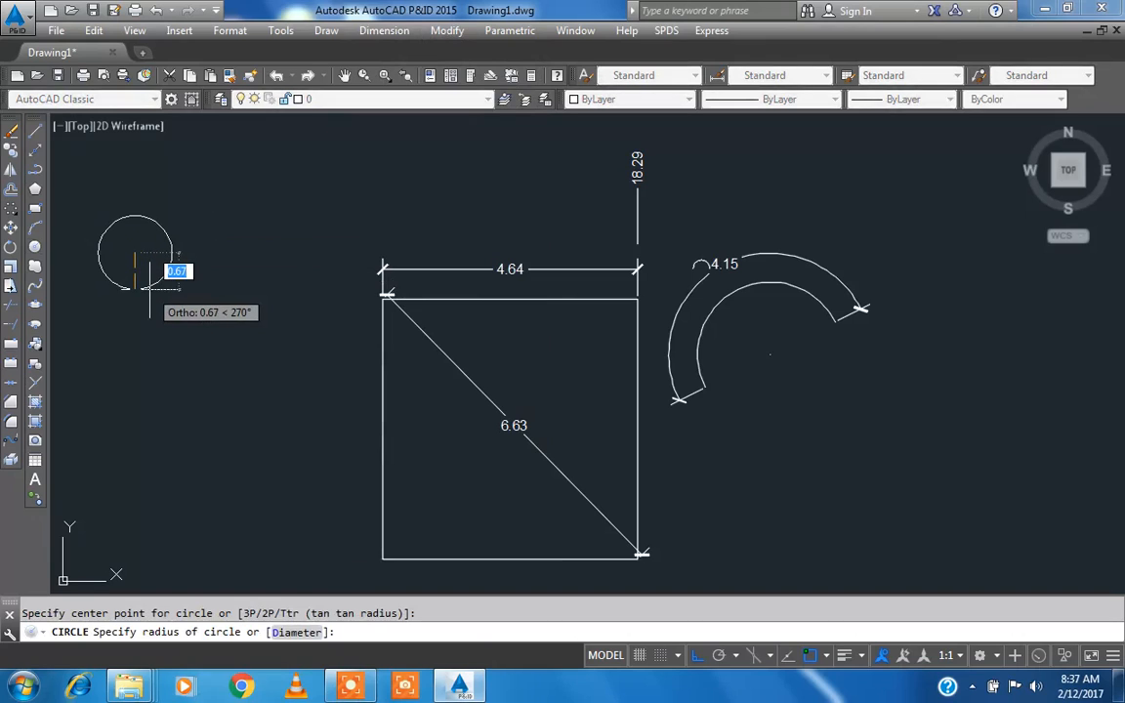
text(2)
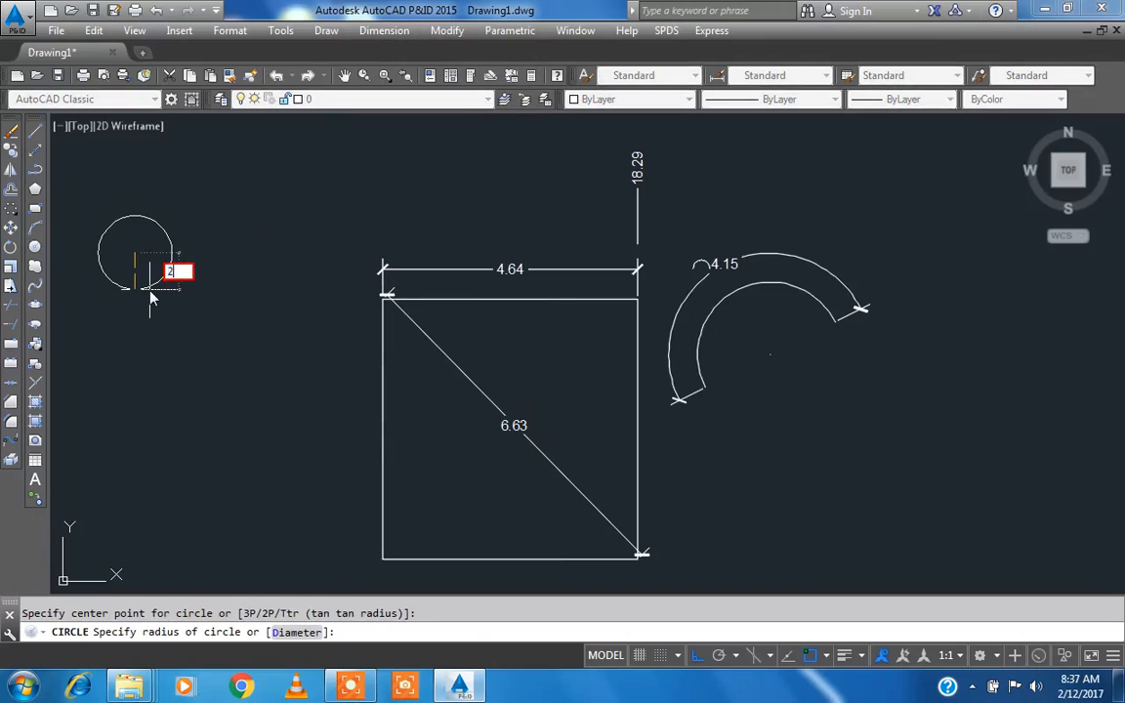
key(Return)
scroll(395, 315, down, 2)
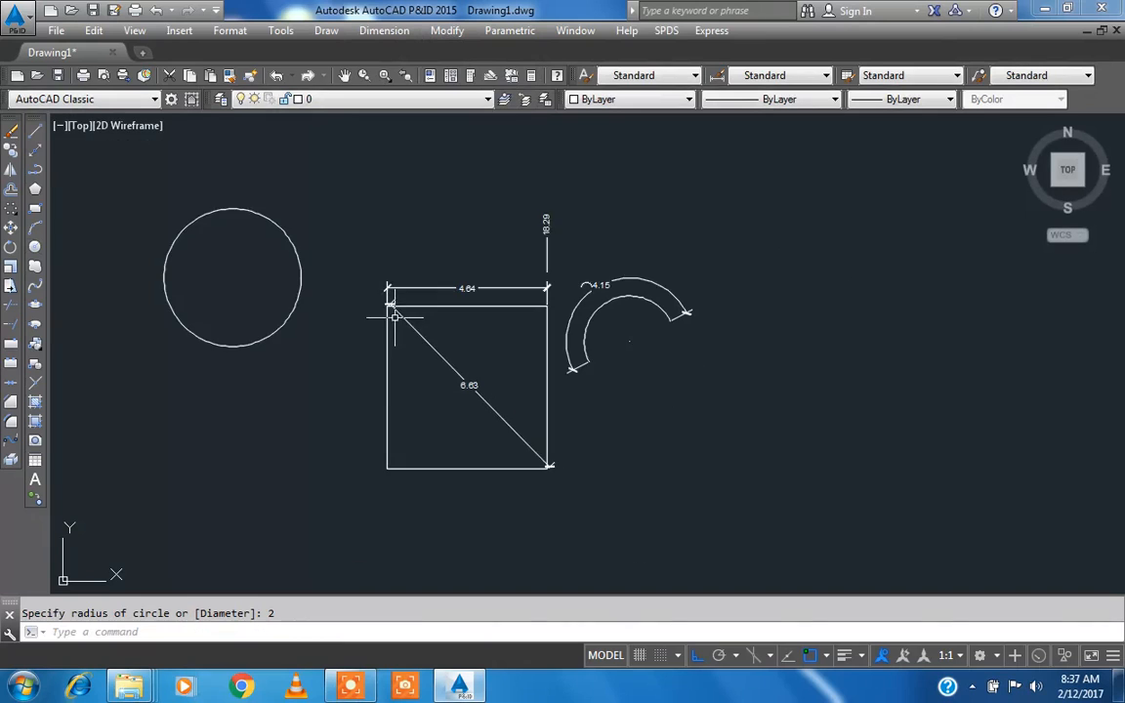
scroll(107, 209, up, 2)
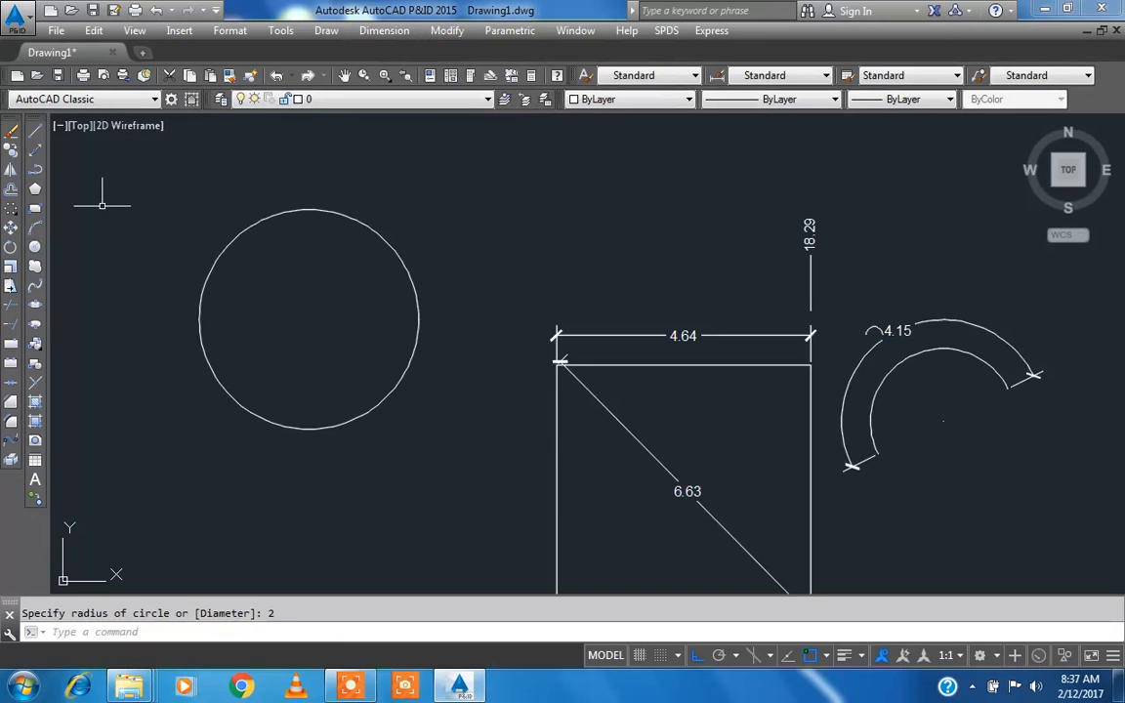
Step: Add a radius dimension to the circle, placed outside its upper-right edge
click(371, 31)
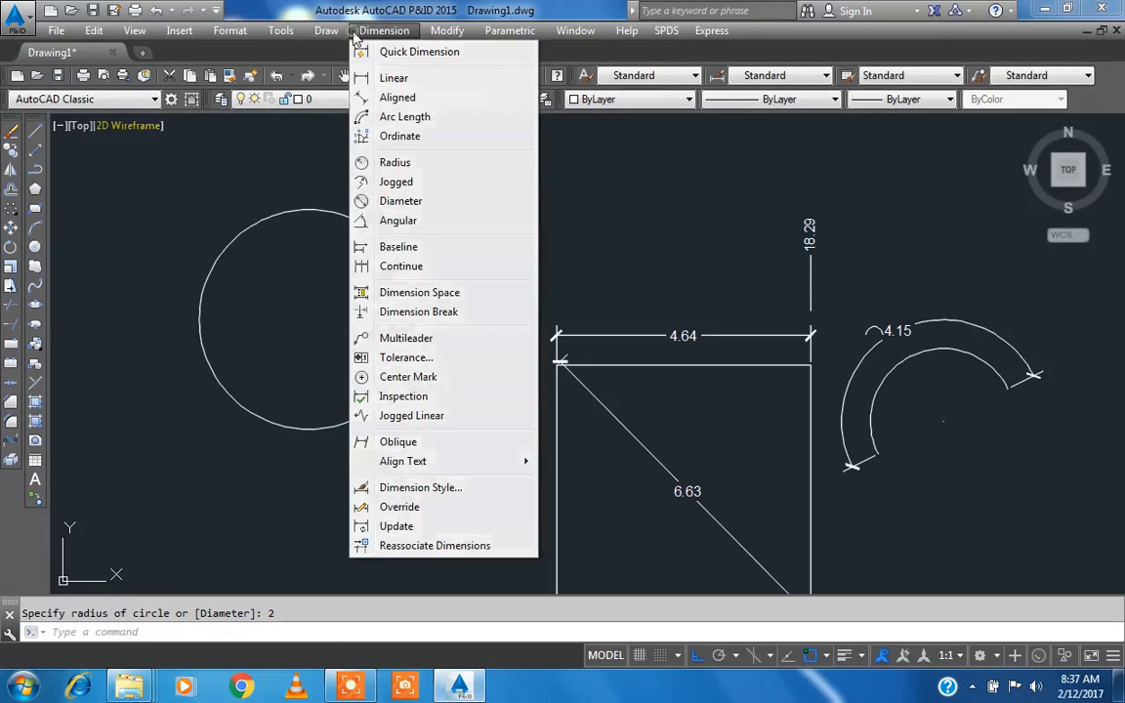
click(415, 164)
click(361, 223)
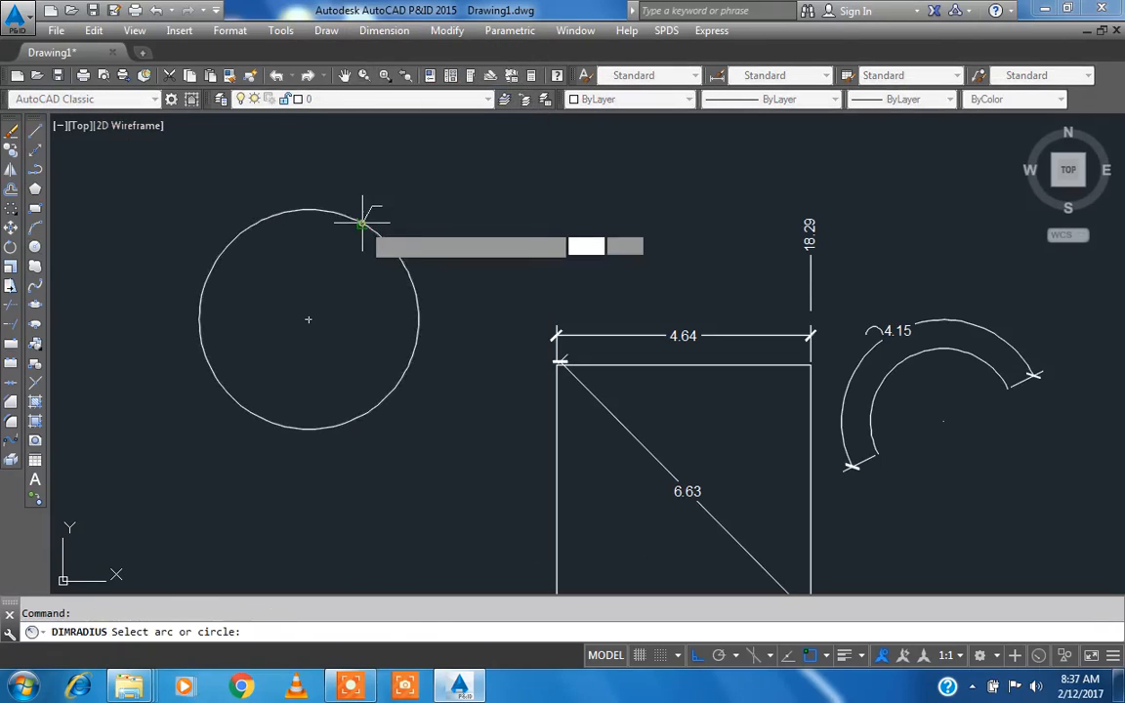
click(401, 204)
scroll(218, 226, up, 2)
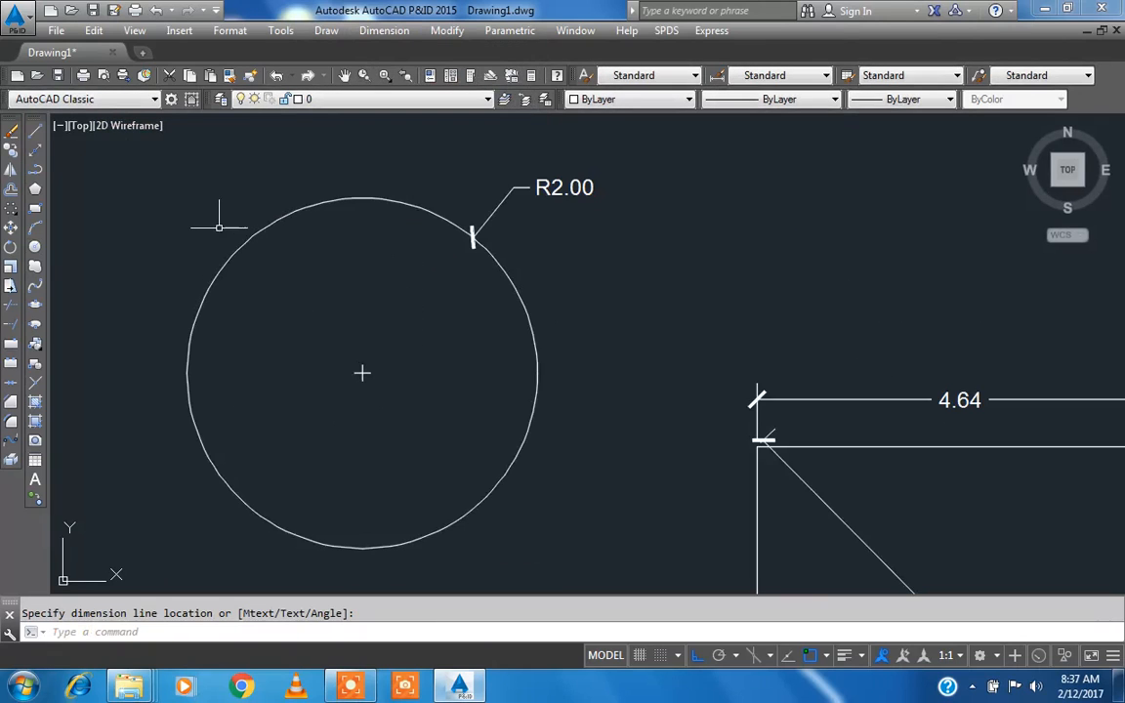
Step: Add a diameter dimension to the circle, placed outside its right side below the radius dimension
click(371, 37)
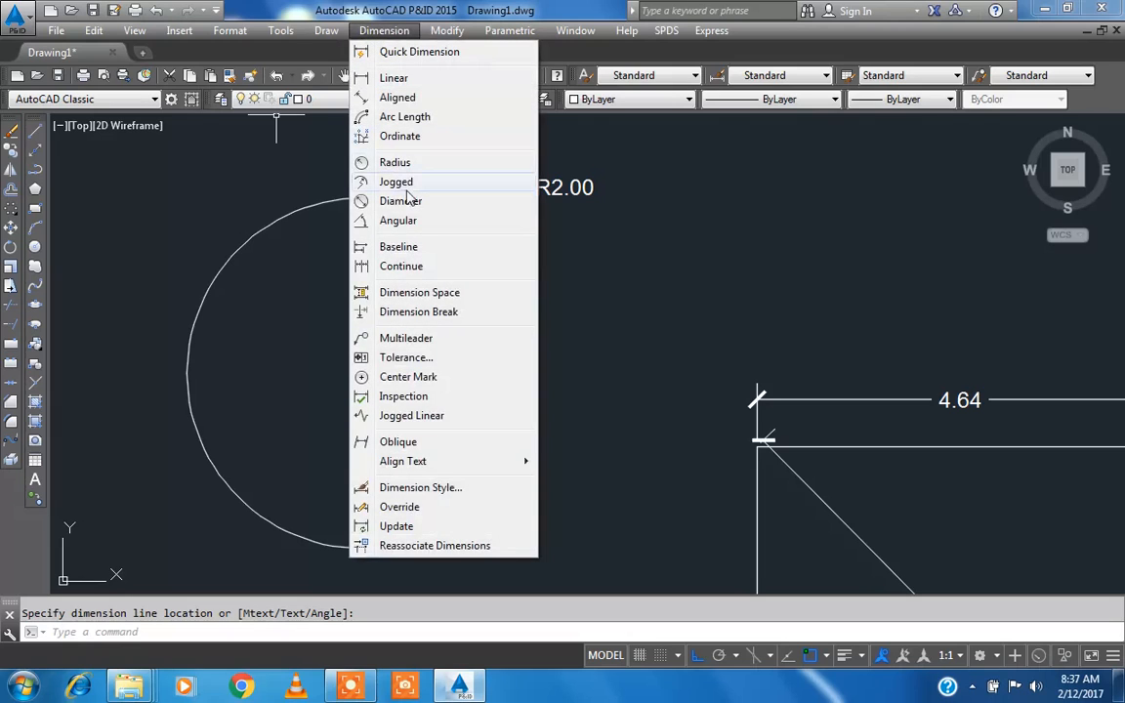
click(402, 201)
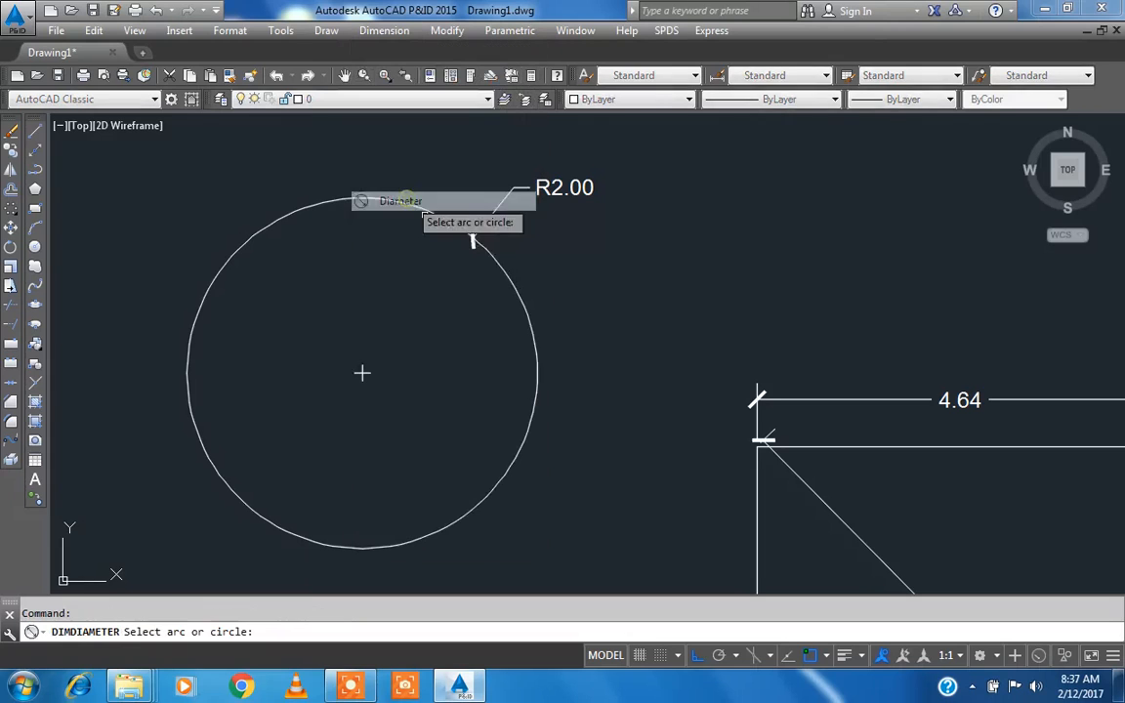
click(495, 258)
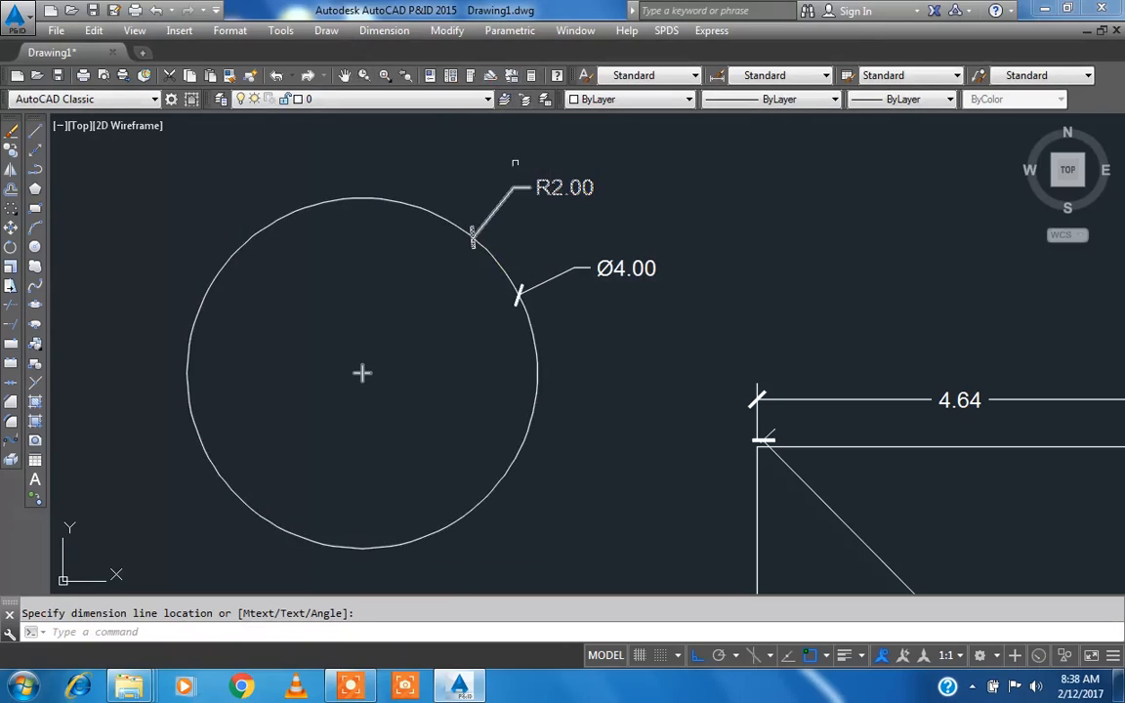
Step: Add an angular dimension between the square's left and bottom edges, placed inside the lower-left corner
click(387, 31)
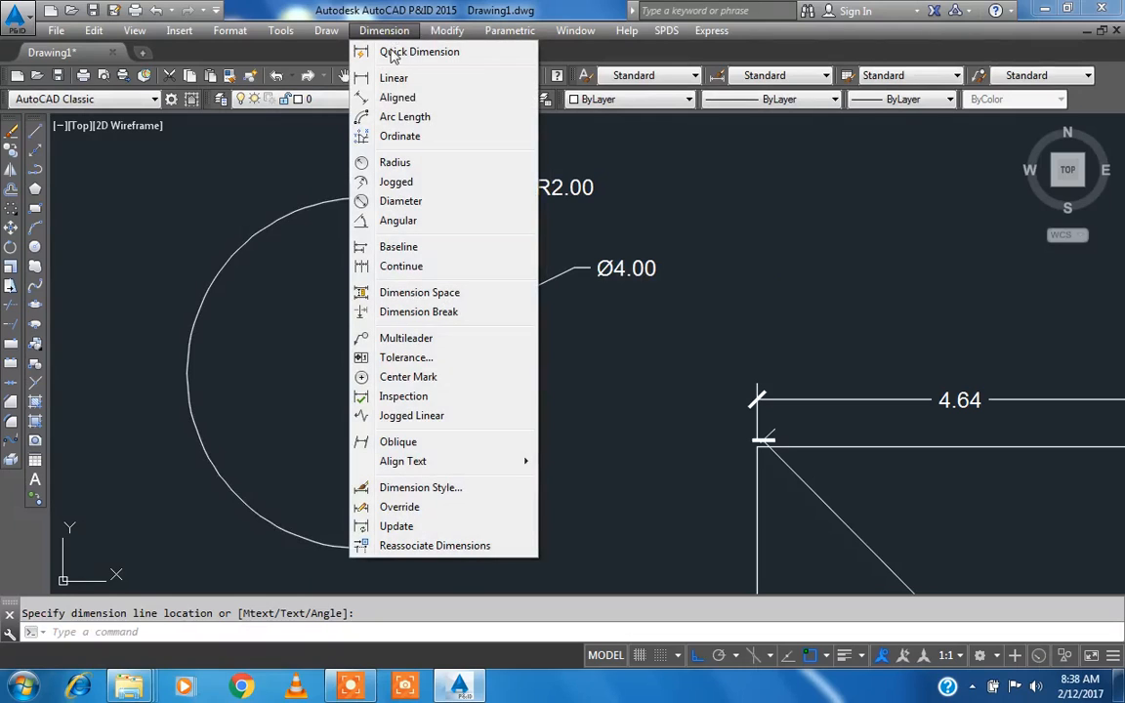
click(397, 221)
scroll(384, 144, down, 2)
scroll(383, 143, down, 5)
scroll(464, 304, up, 4)
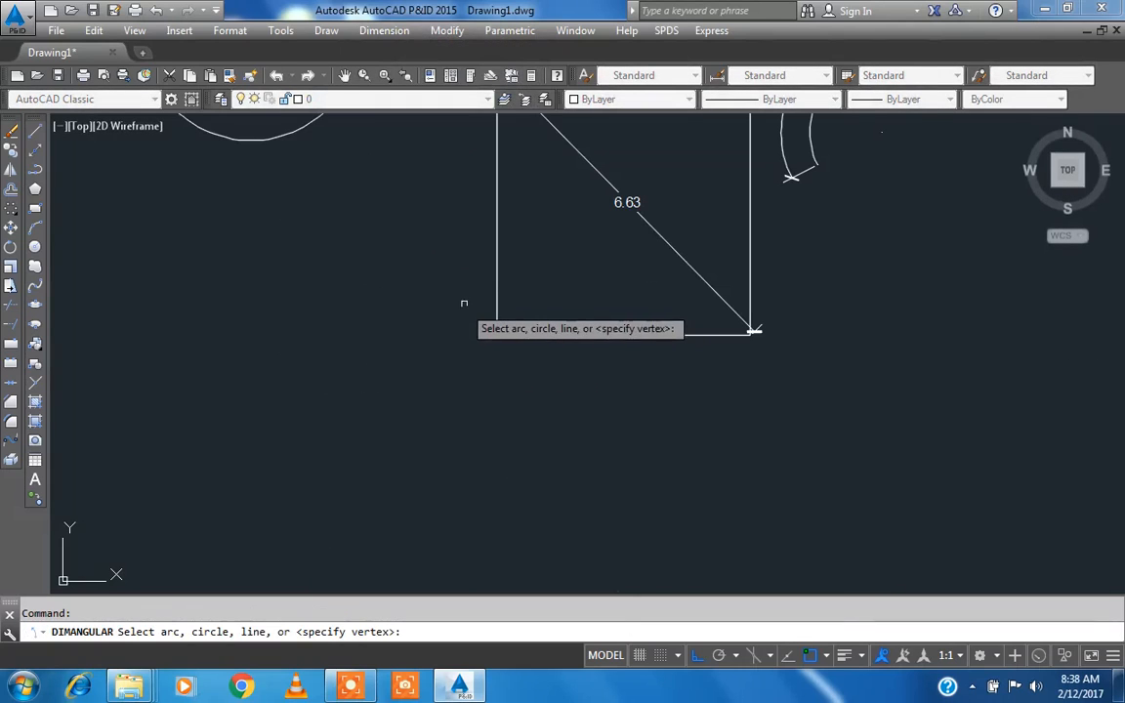
middle_drag(492, 296, 491, 330)
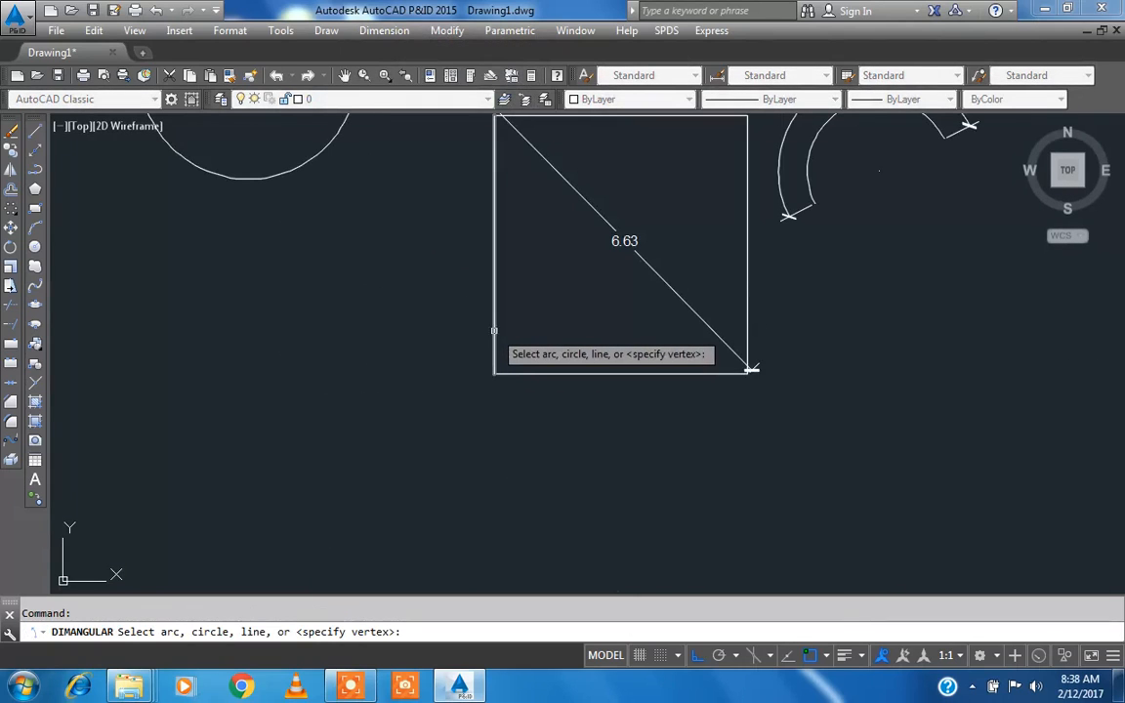
click(494, 329)
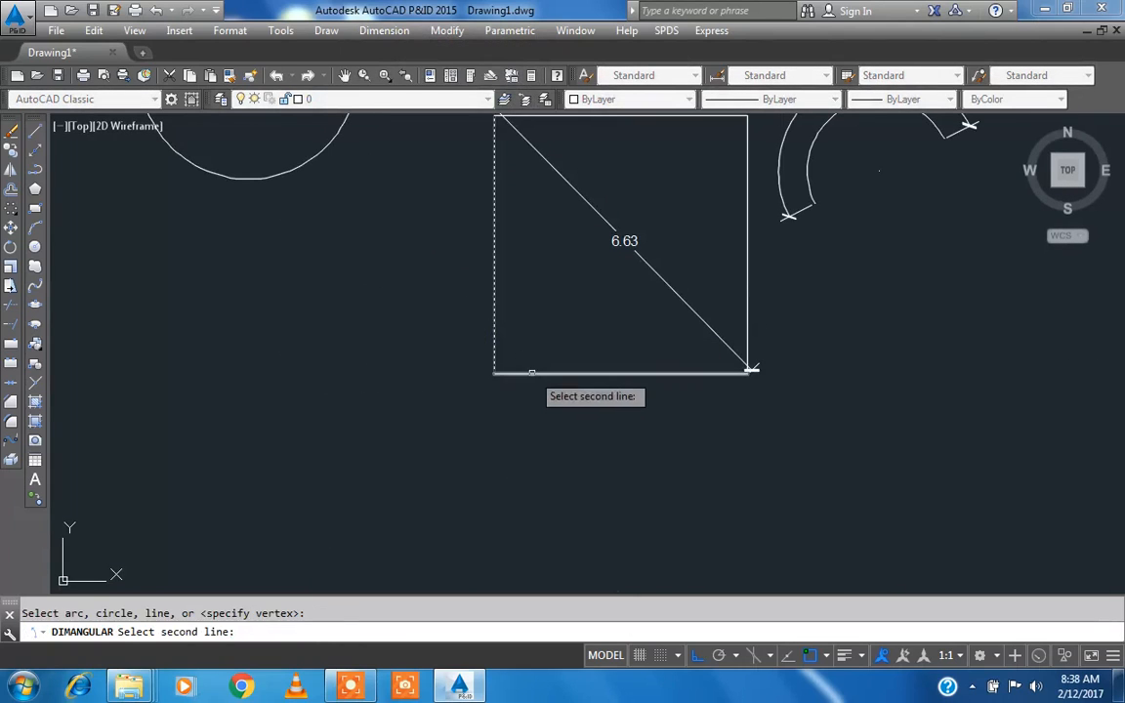
click(532, 372)
scroll(529, 344, up, 4)
click(532, 351)
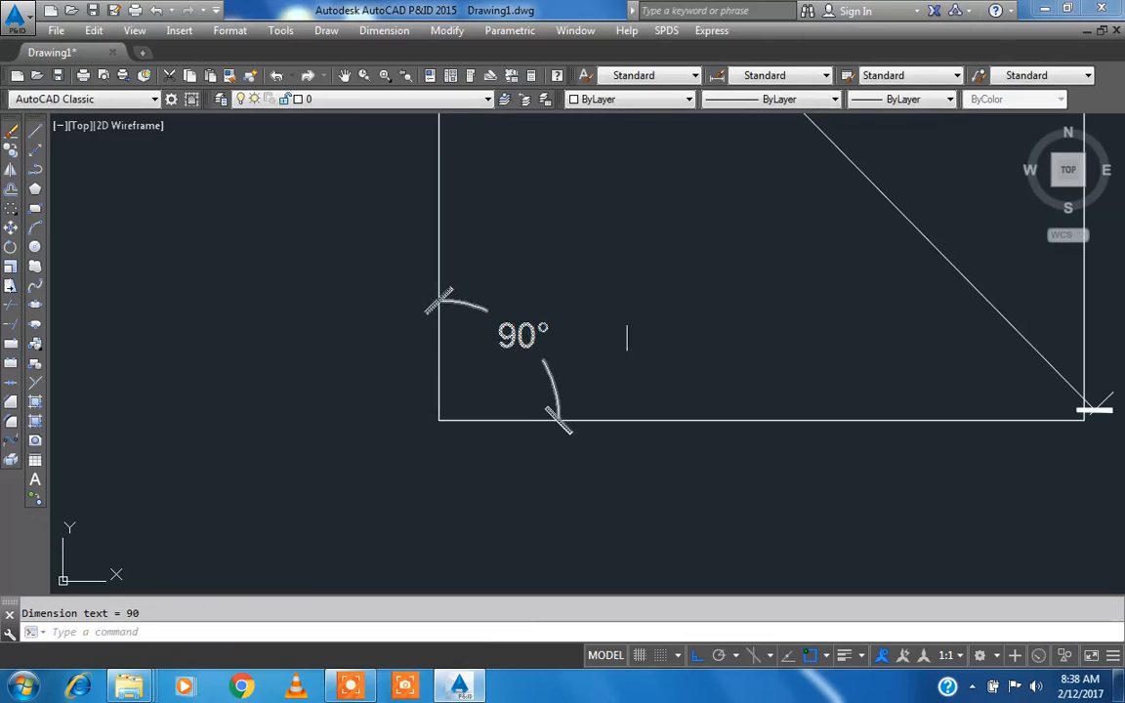
Step: Move the angular dimension's text farther right from the square's lower-left corner to enlarge its arc, and clear the selection
click(523, 335)
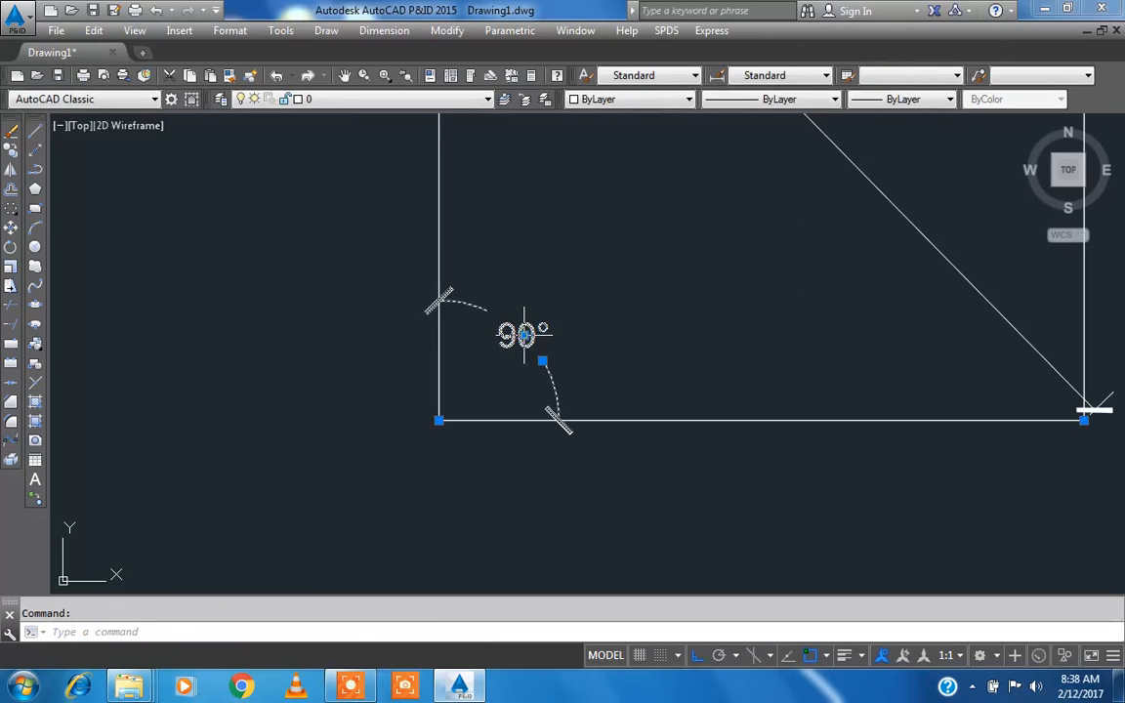
click(524, 335)
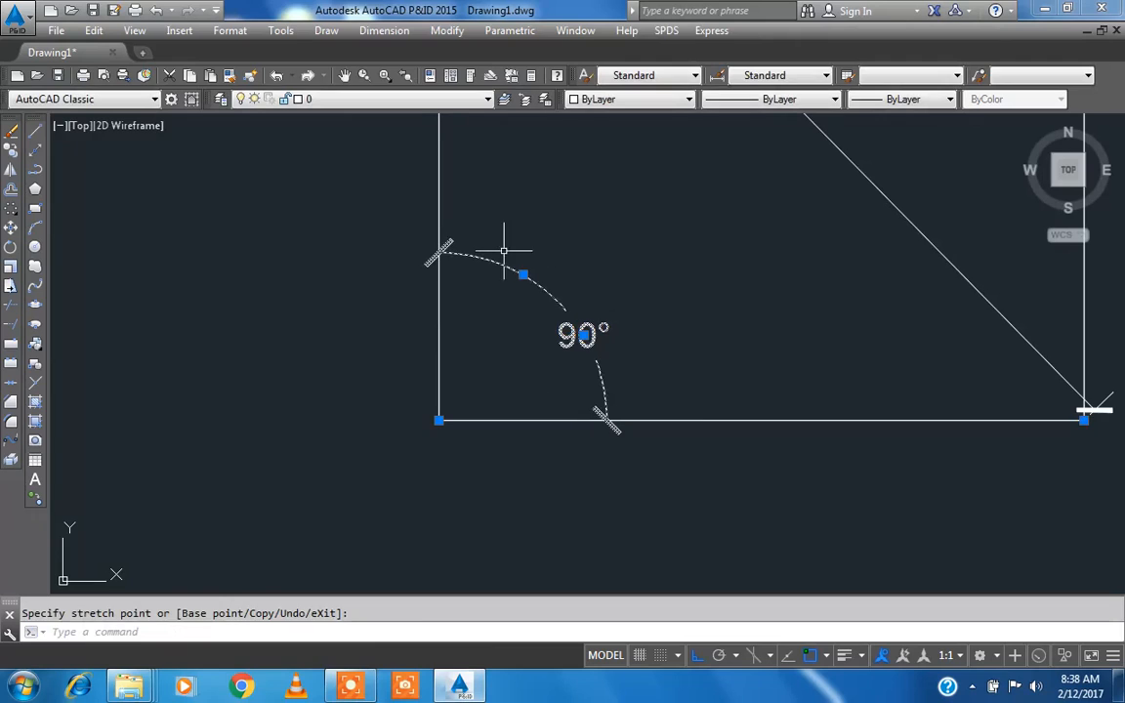
middle_drag(504, 251, 494, 292)
key(Escape)
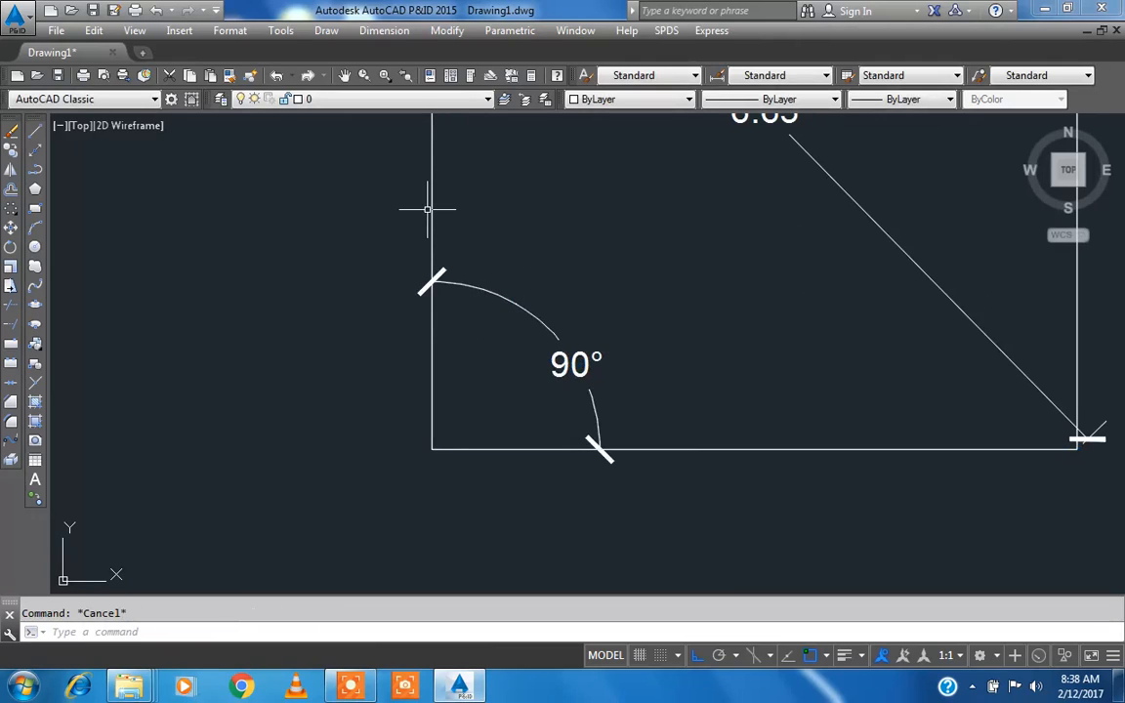
click(384, 31)
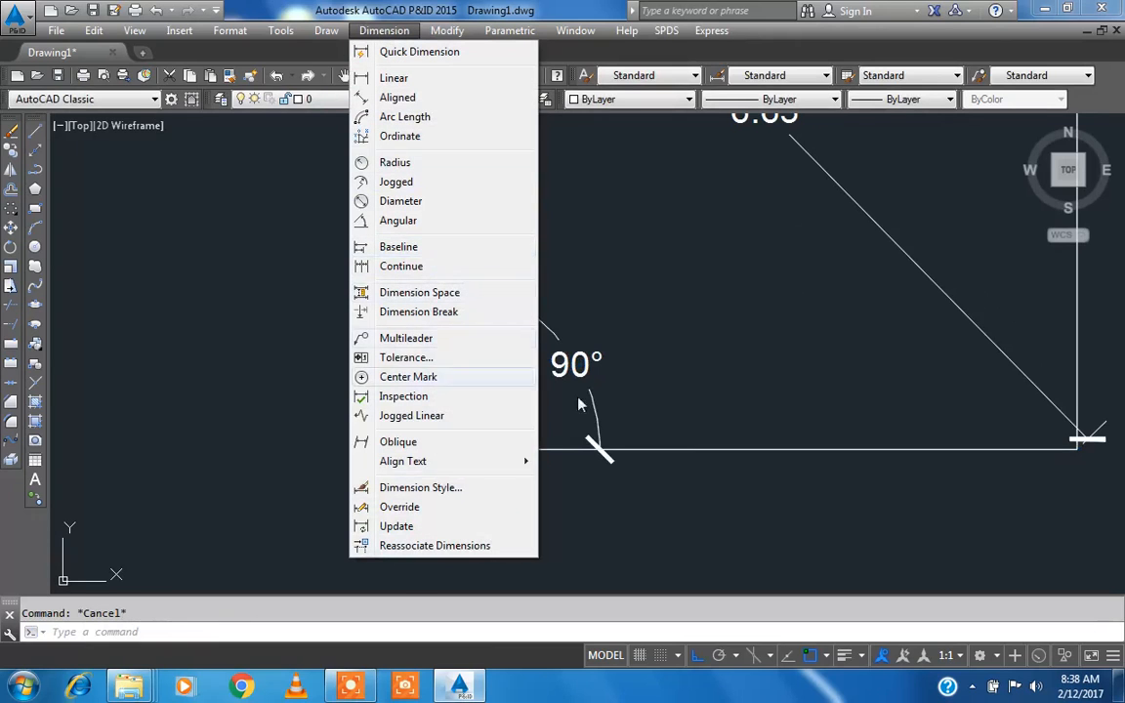
click(731, 375)
click(692, 330)
Step: Delete the arc with its arc length dimension, and the ordinate and linear dimensions above the square
scroll(629, 353, down, 6)
middle_drag(619, 362, 598, 440)
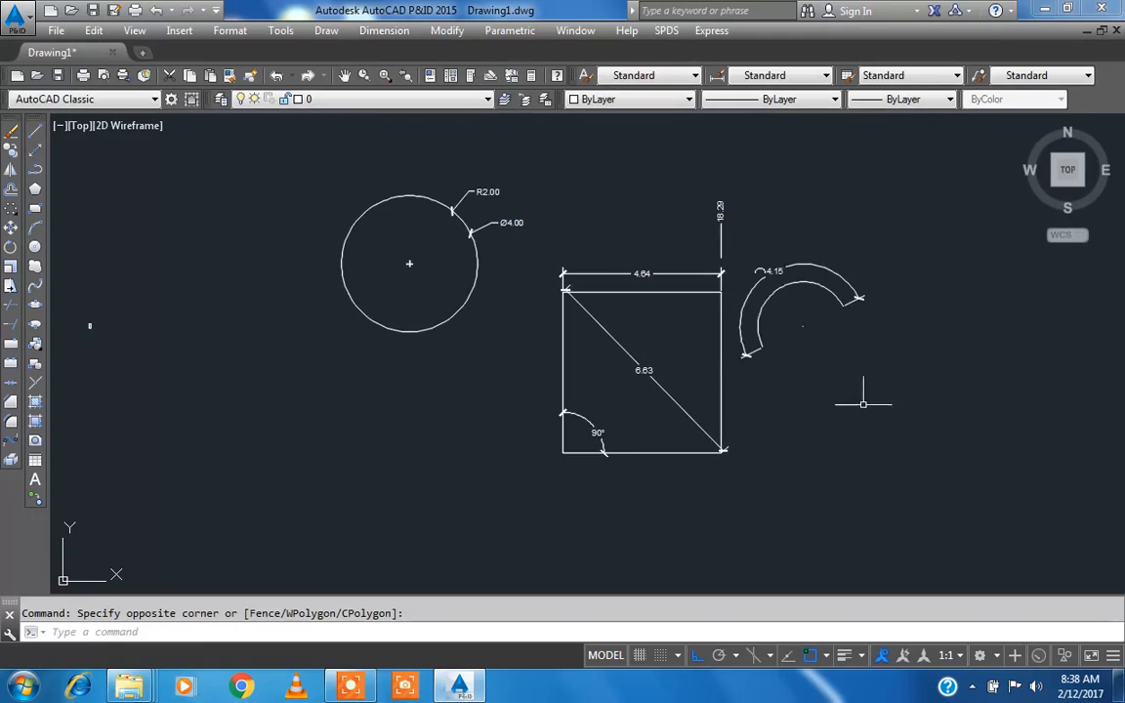
click(871, 373)
click(794, 235)
key(Delete)
click(759, 221)
click(647, 266)
key(Delete)
Step: Delete the square's aligned and angular dimensions, and the circle together with its radius and diameter dimensions
click(683, 335)
click(597, 387)
key(Delete)
click(615, 403)
click(573, 438)
key(Delete)
click(503, 333)
click(404, 198)
key(Delete)
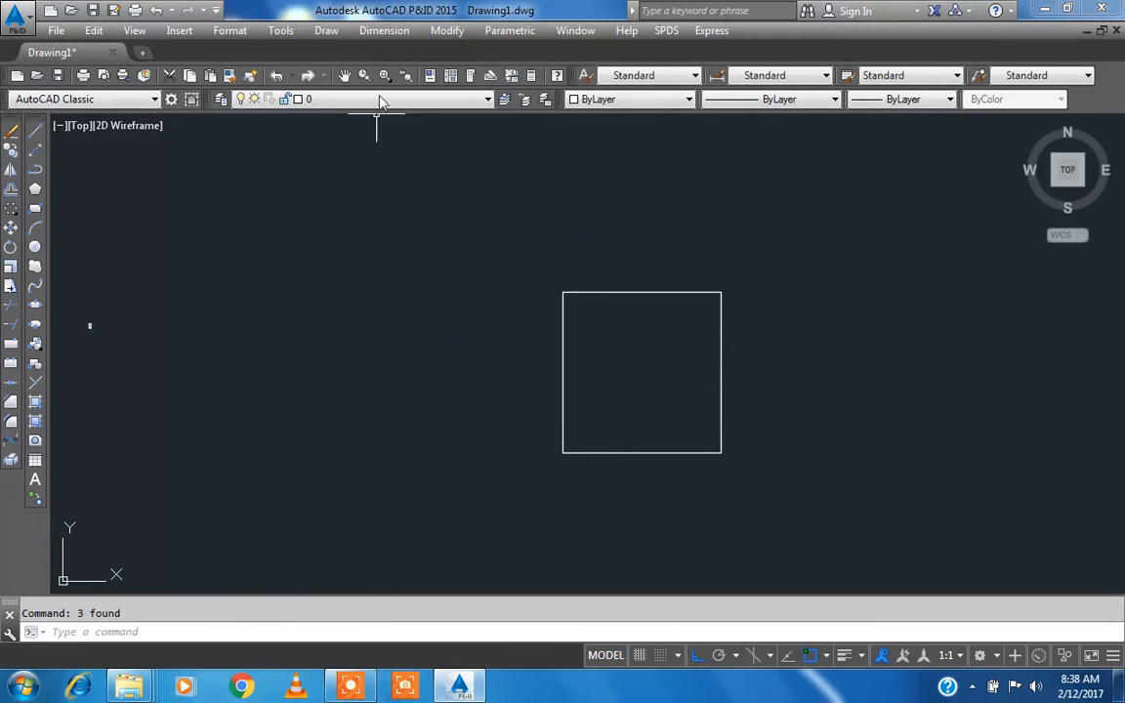
Step: Draw a horizontal line across the square from its left to its right edge, about 1.1 units below the top edge
click(403, 32)
click(405, 32)
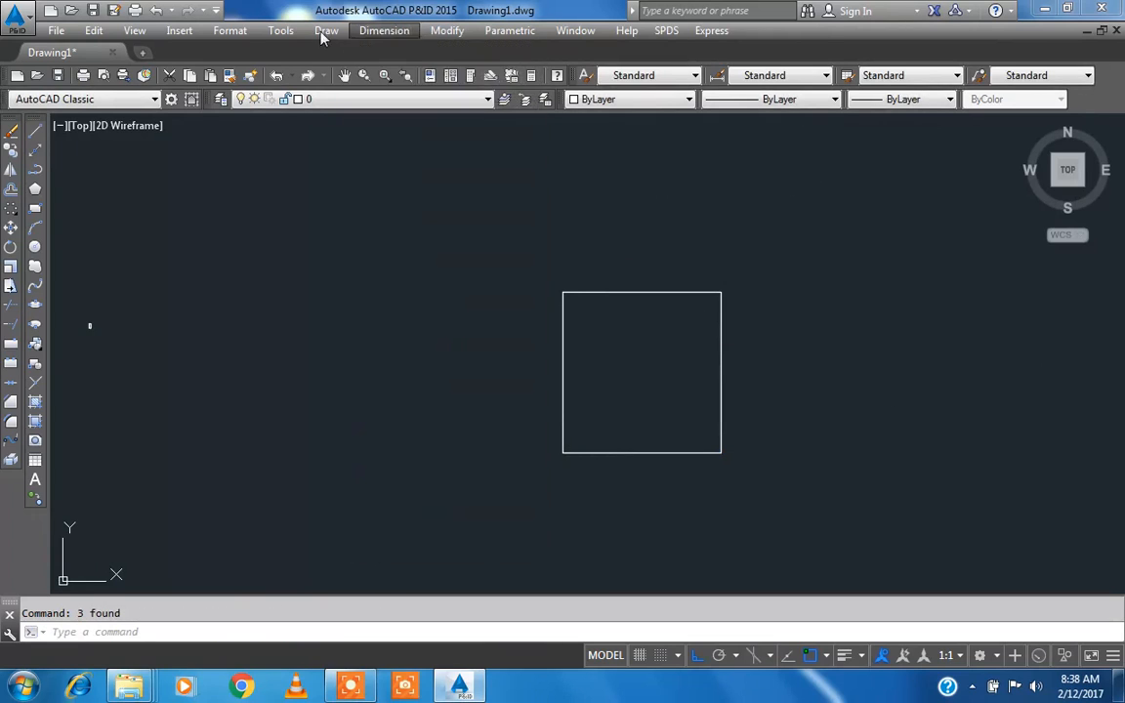
click(34, 134)
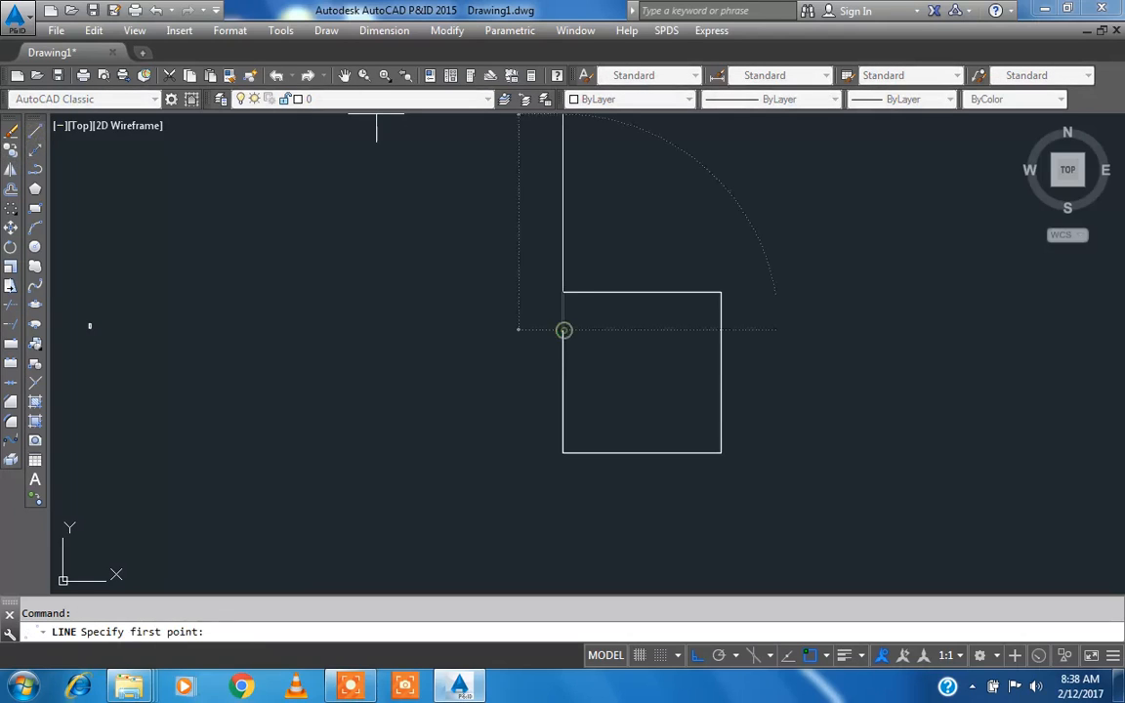
click(563, 329)
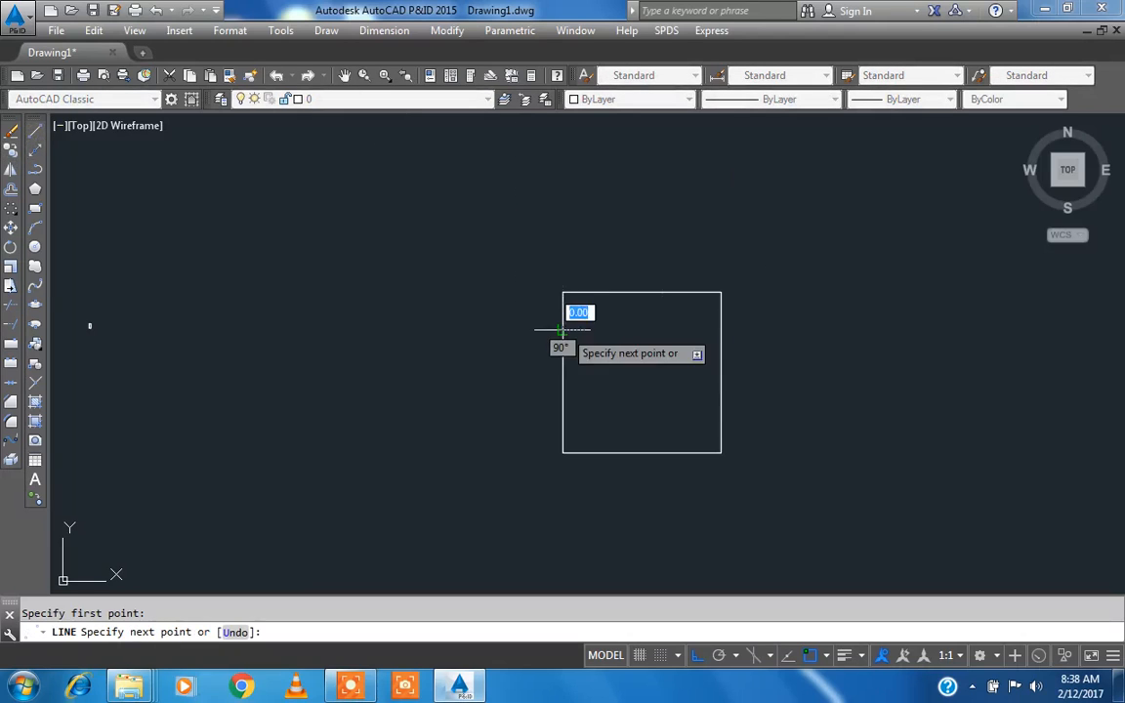
click(721, 330)
key(Escape)
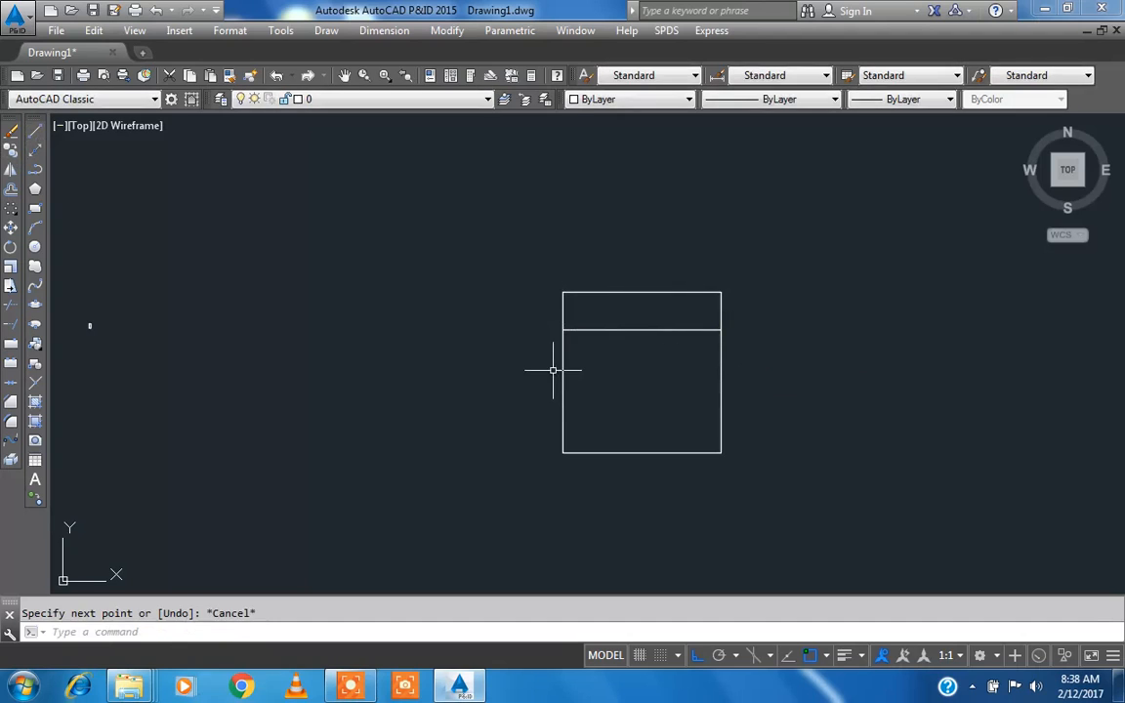
Step: Draw a second horizontal line across the square, about 2.4 units below the top edge
key(Return)
click(563, 373)
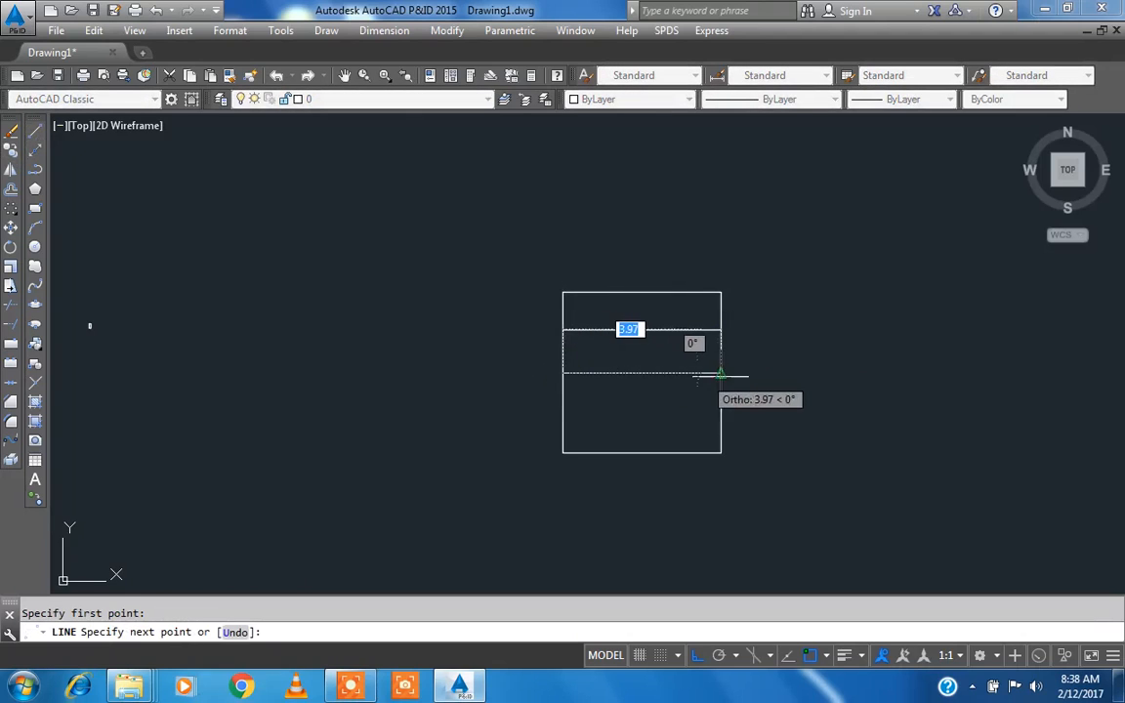
click(720, 373)
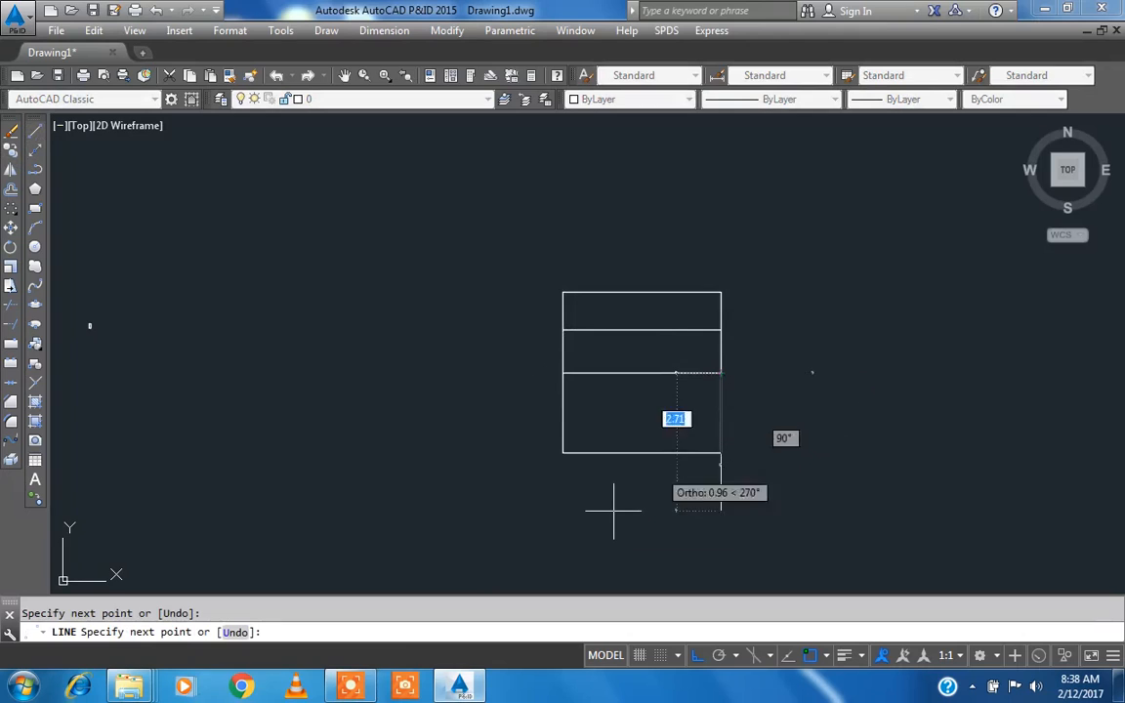
key(Escape)
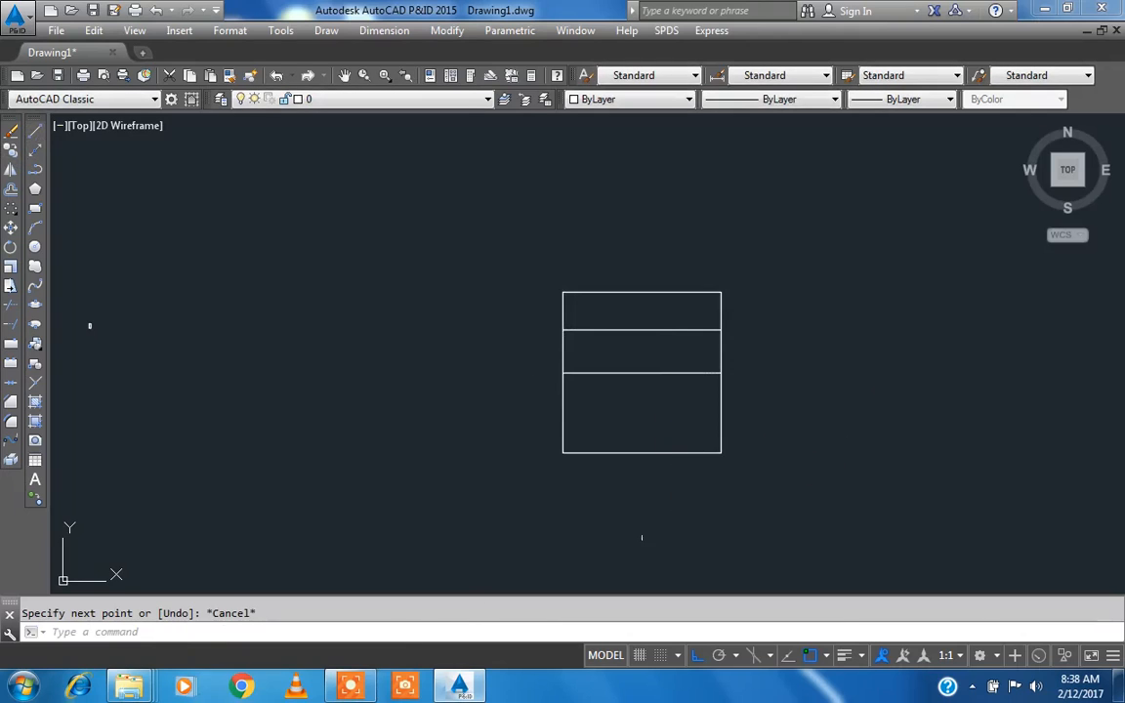
Step: Add a vertical linear dimension from the square's top-right corner to the upper dividing line, placed outside the right edge
click(384, 30)
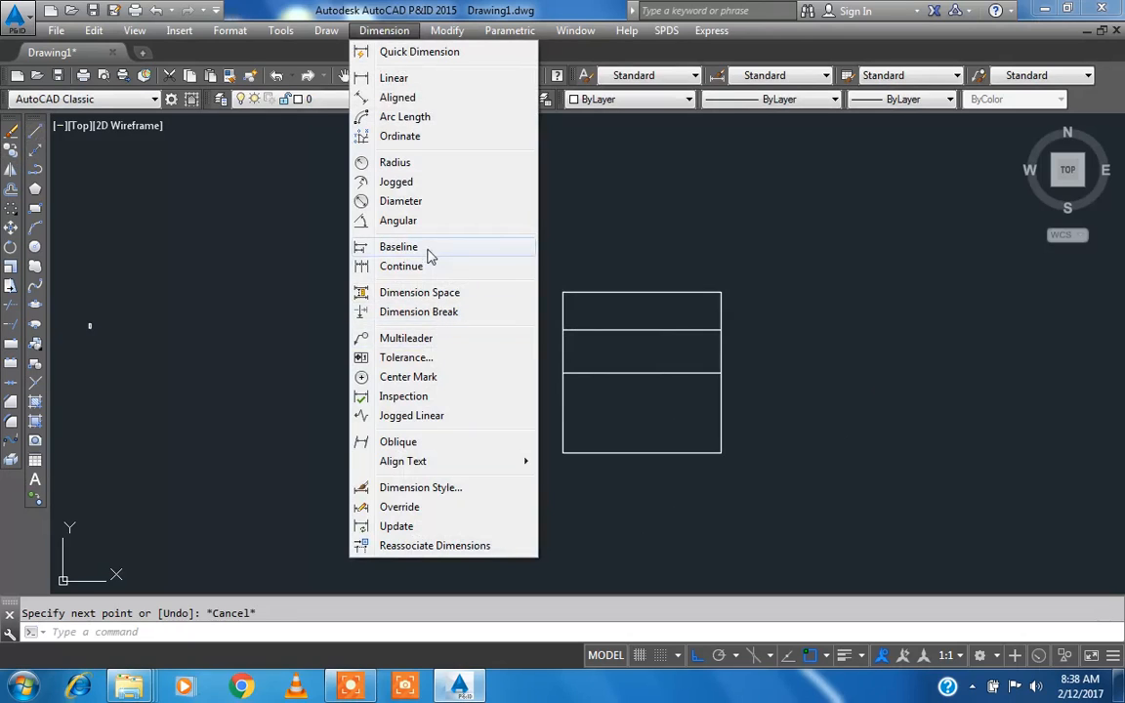
click(110, 116)
click(384, 30)
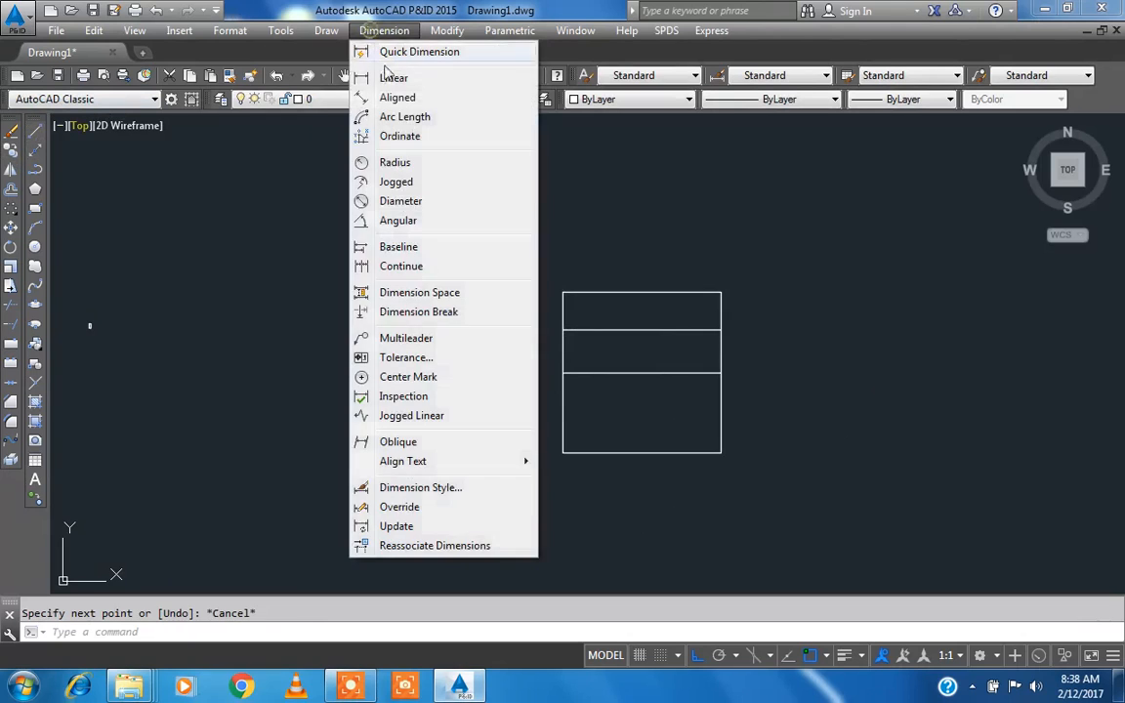
click(394, 77)
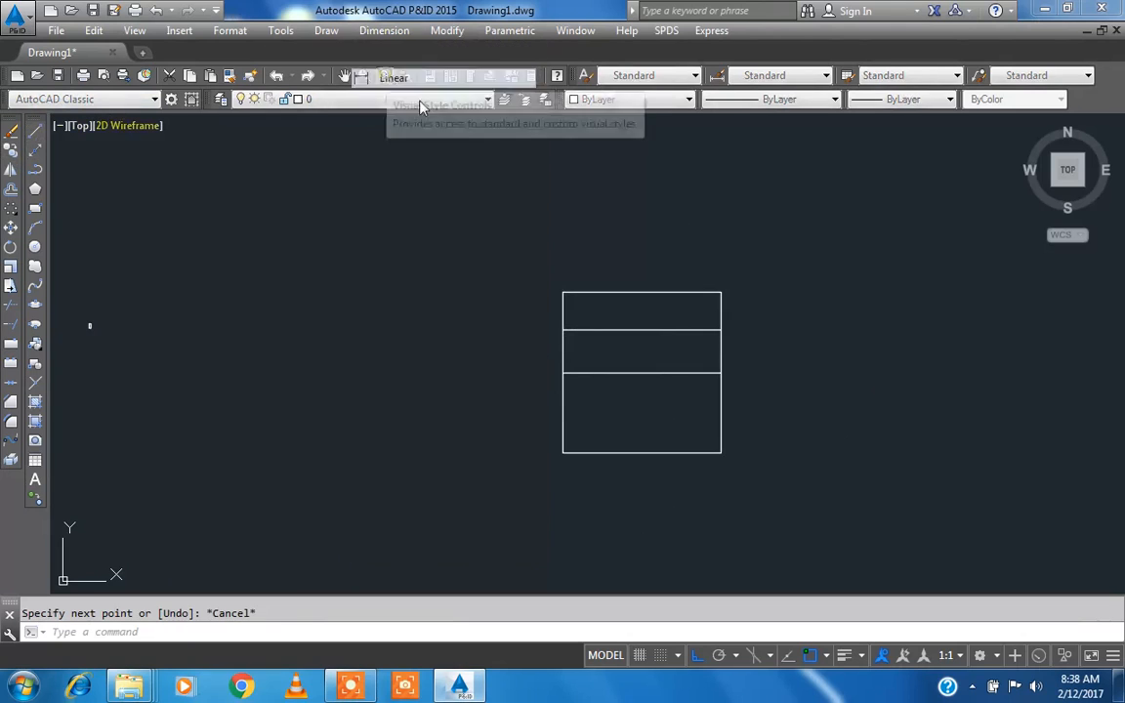
click(720, 292)
click(721, 329)
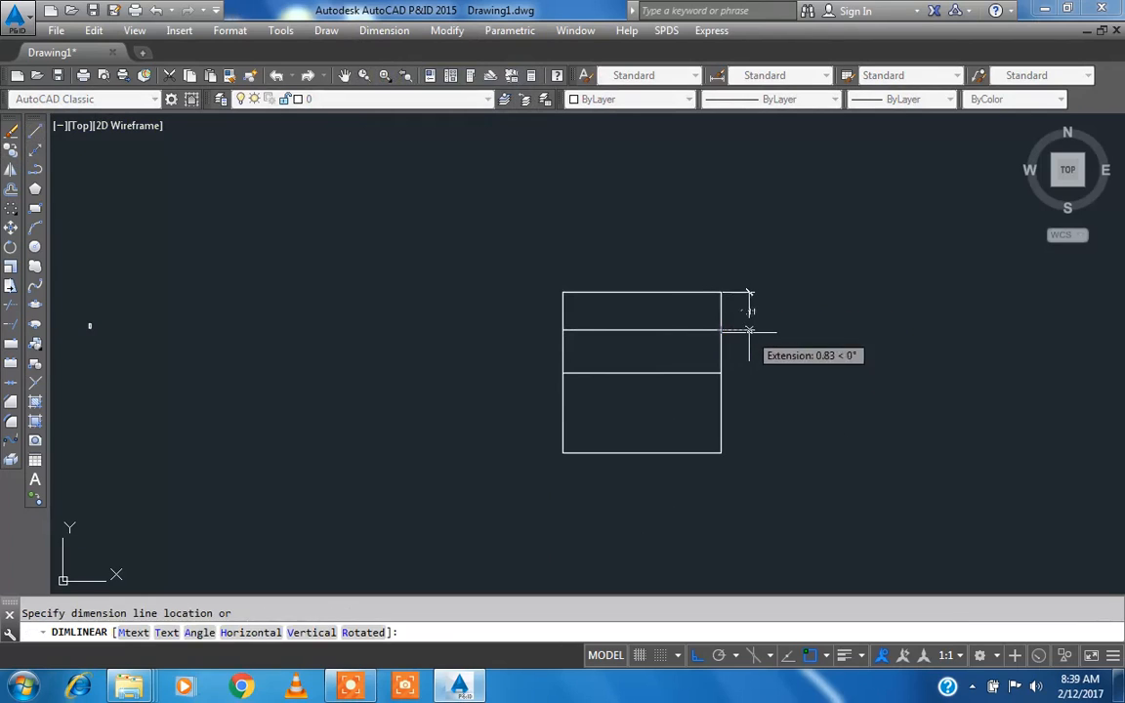
click(749, 330)
scroll(750, 334, up, 2)
scroll(749, 333, up, 2)
middle_drag(776, 377, 710, 301)
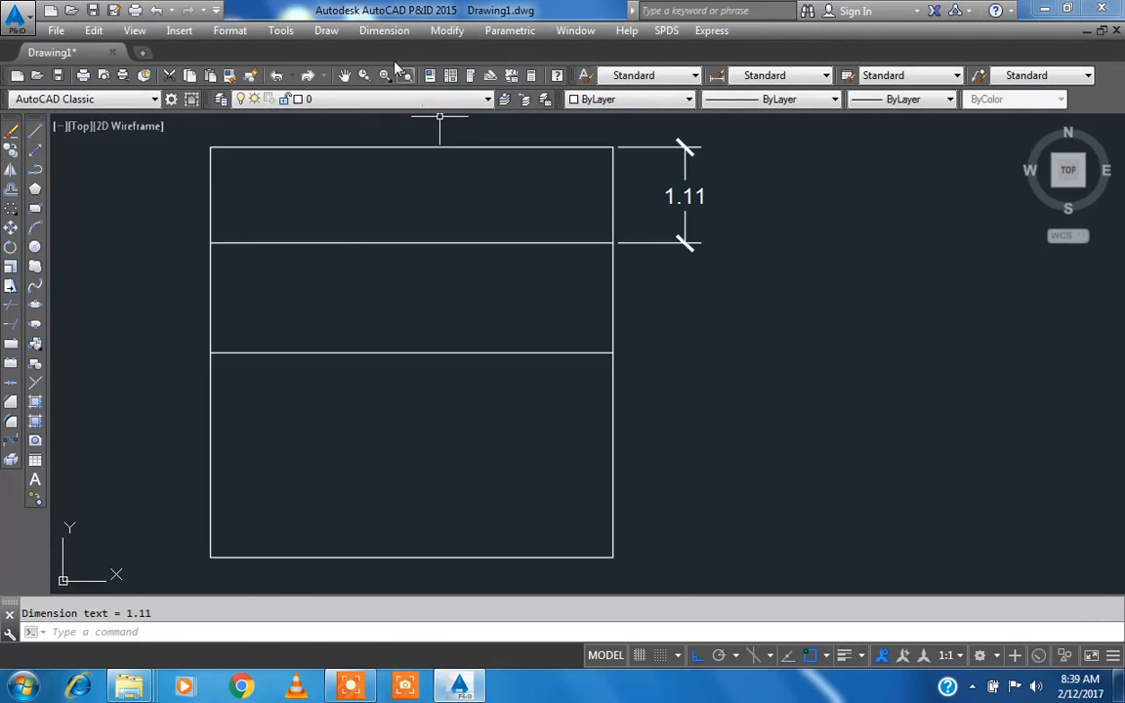
Step: Add baseline dimensions from the top edge to the lower dividing line, two points farther down the right edge, and the bottom-right corner
click(384, 31)
click(391, 246)
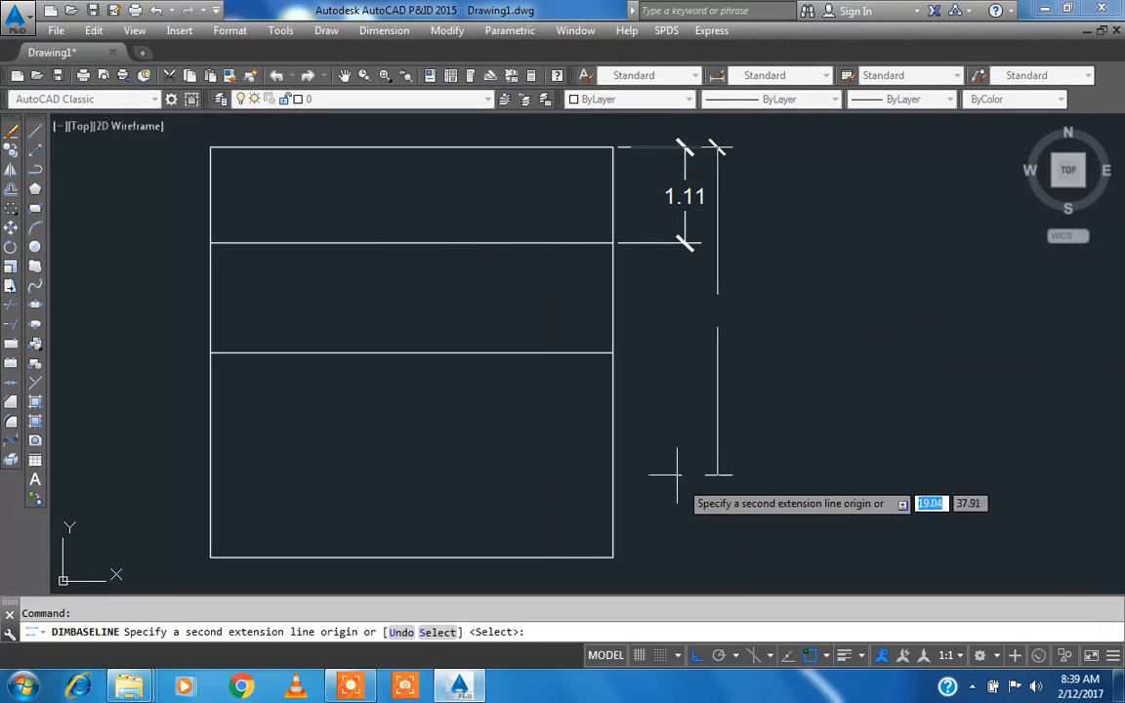
click(612, 352)
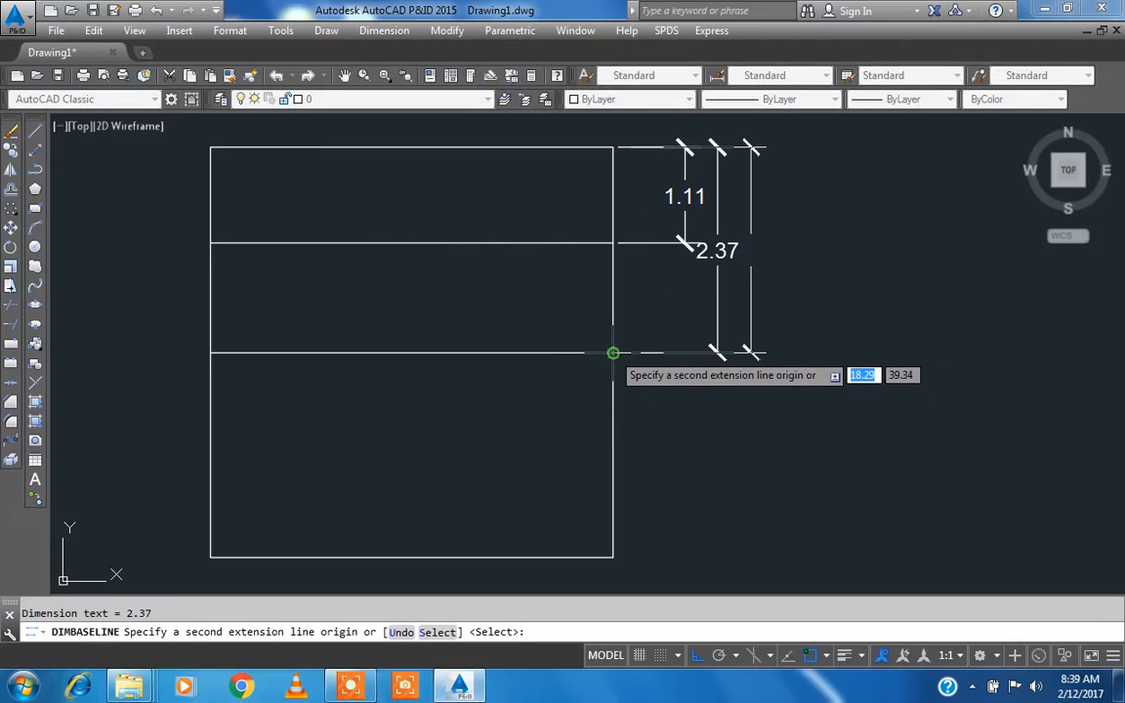
click(613, 411)
click(612, 476)
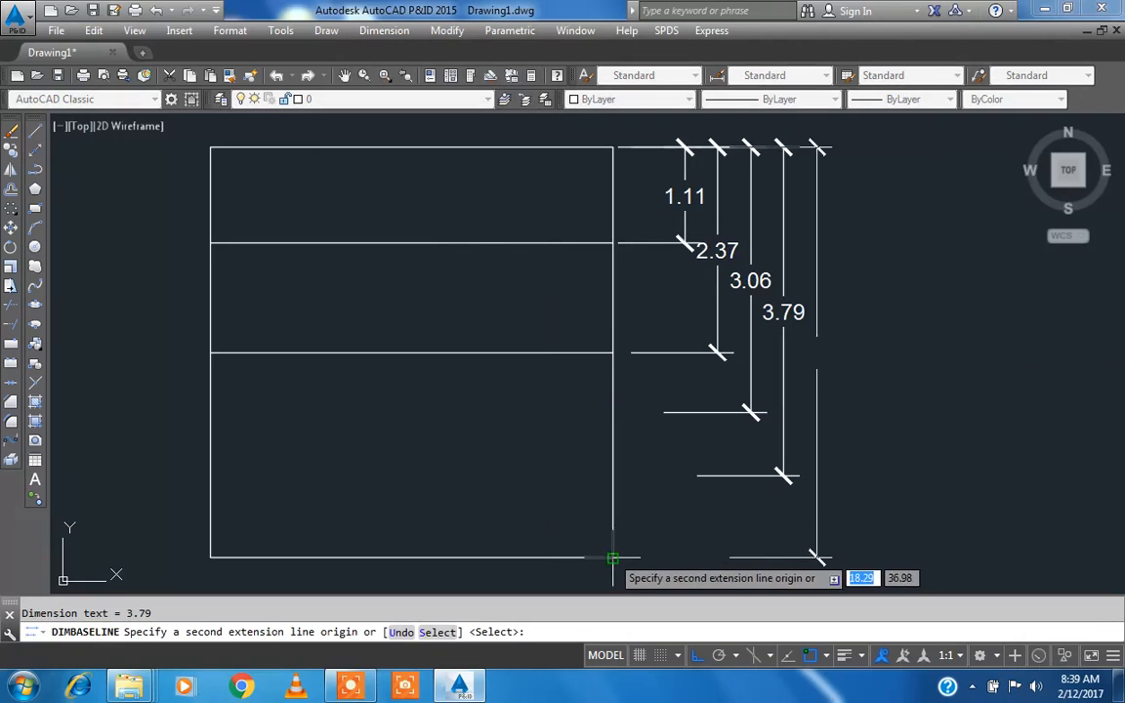
key(Escape)
Step: Delete the four baseline dimensions, keeping the first linear dimension beside the square's upper-right corner
scroll(812, 378, down, 5)
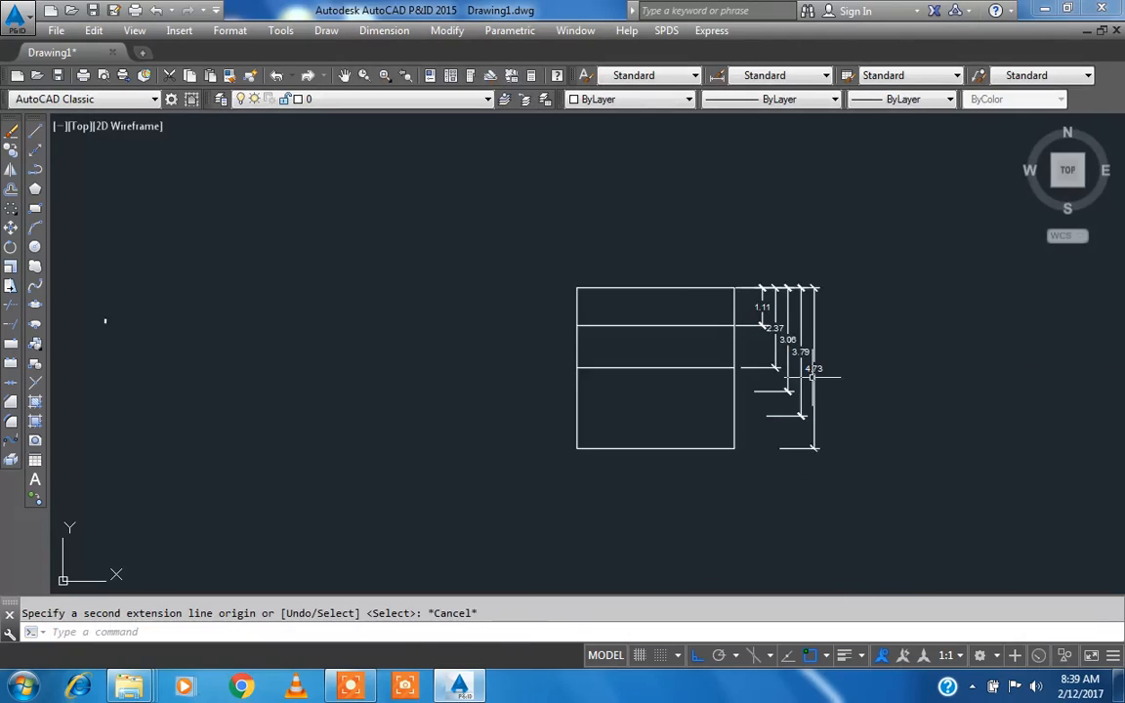
scroll(815, 371, up, 5)
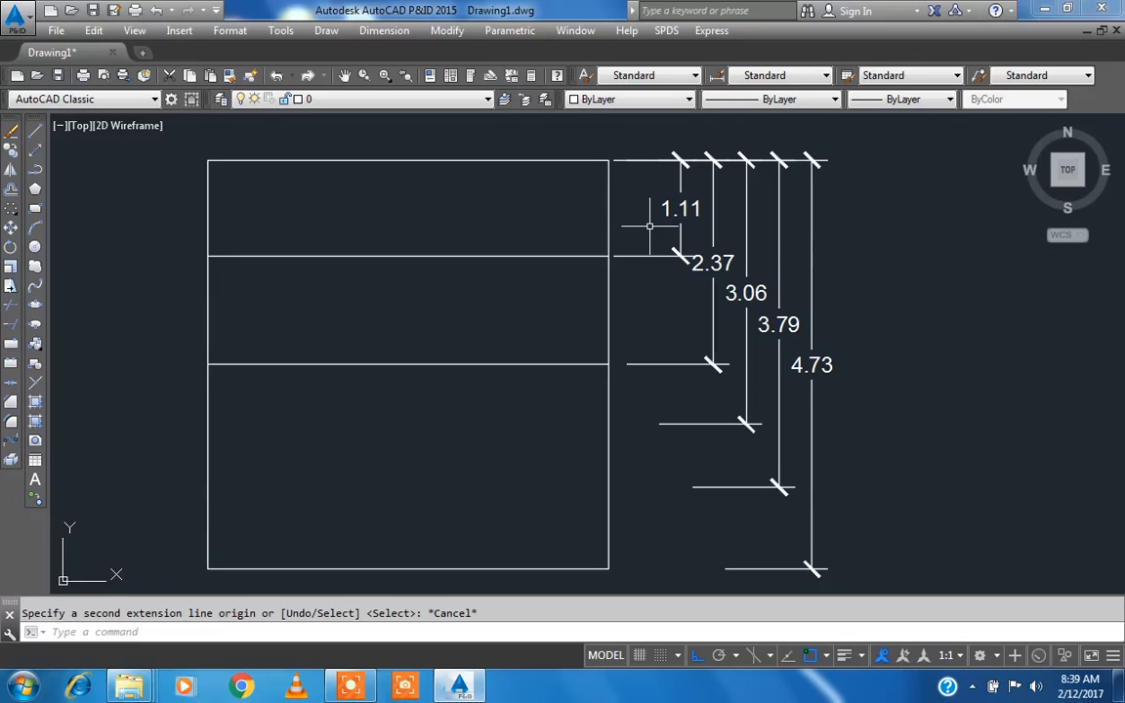
click(852, 448)
click(708, 291)
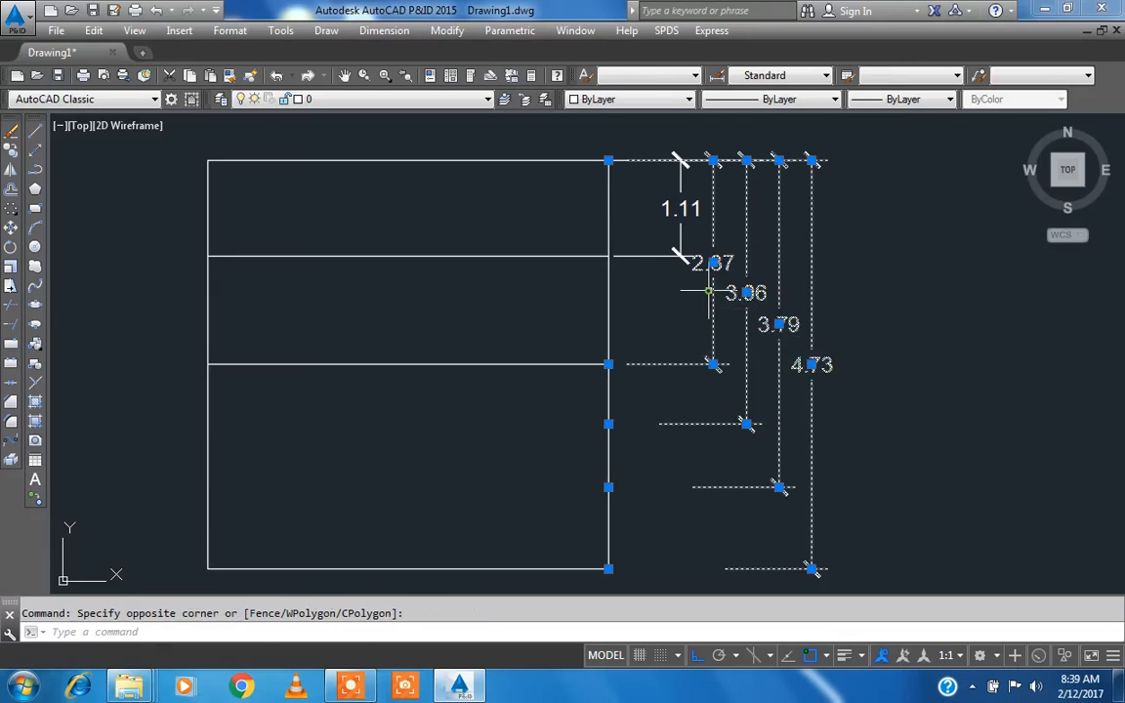
key(Delete)
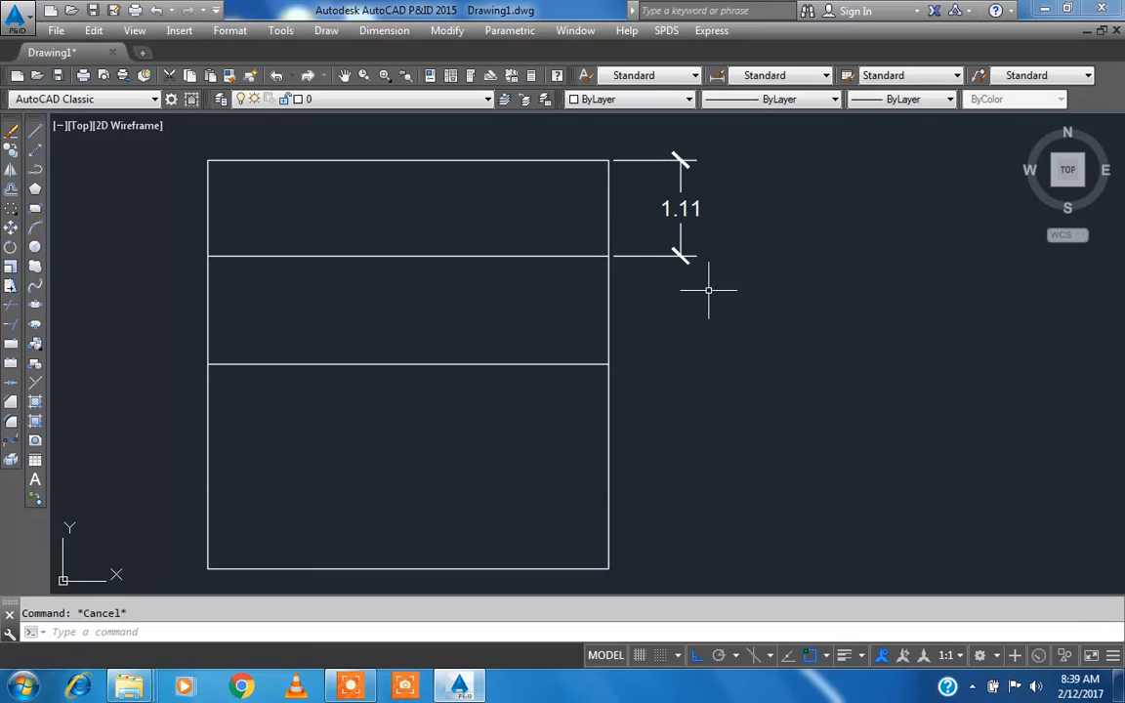
Step: Continue the linear dimension down the right edge to the lower dividing line, two points below it, and the bottom-right corner
click(390, 31)
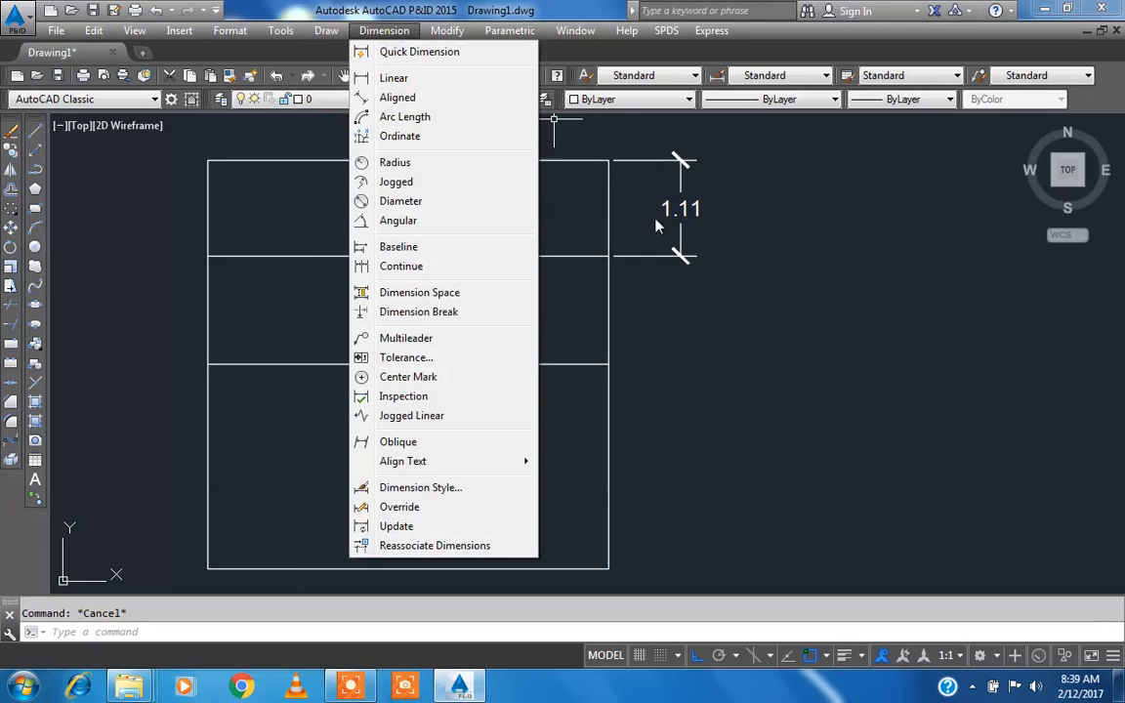
click(464, 267)
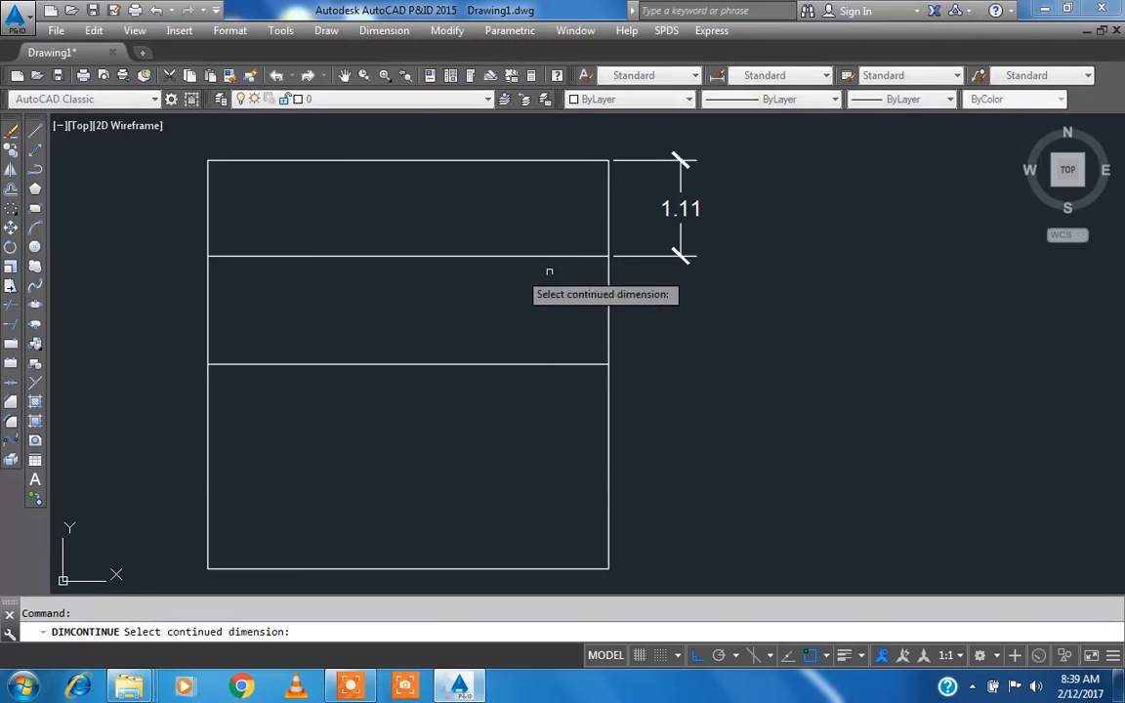
click(632, 255)
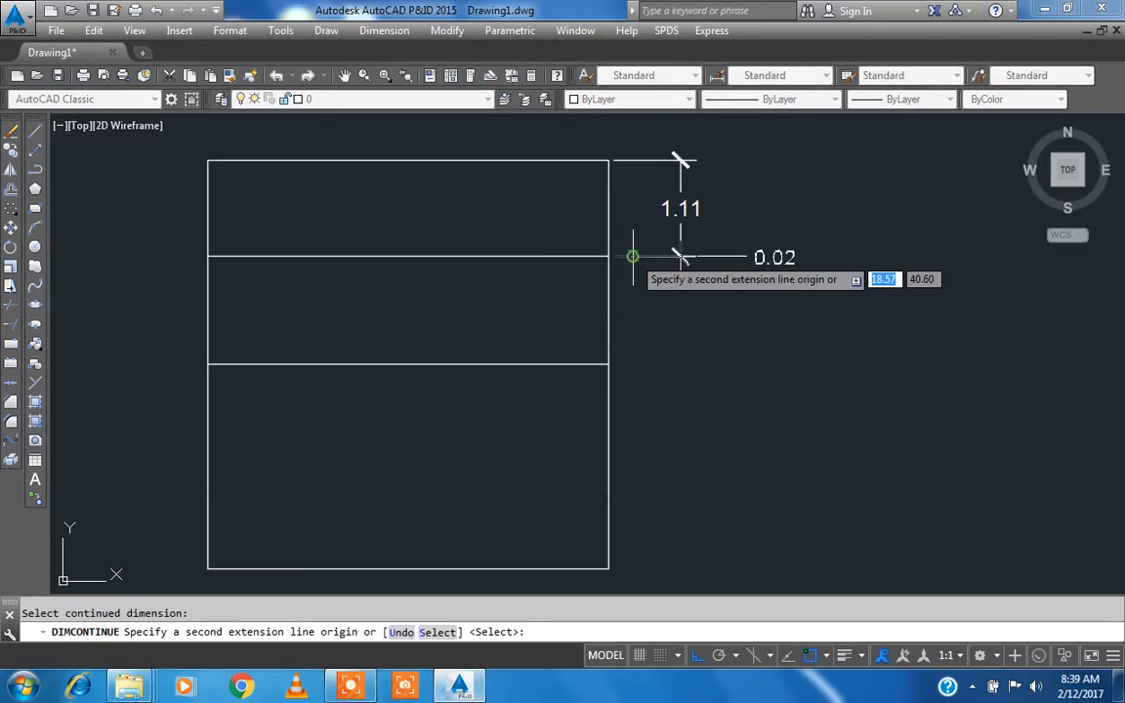
click(609, 364)
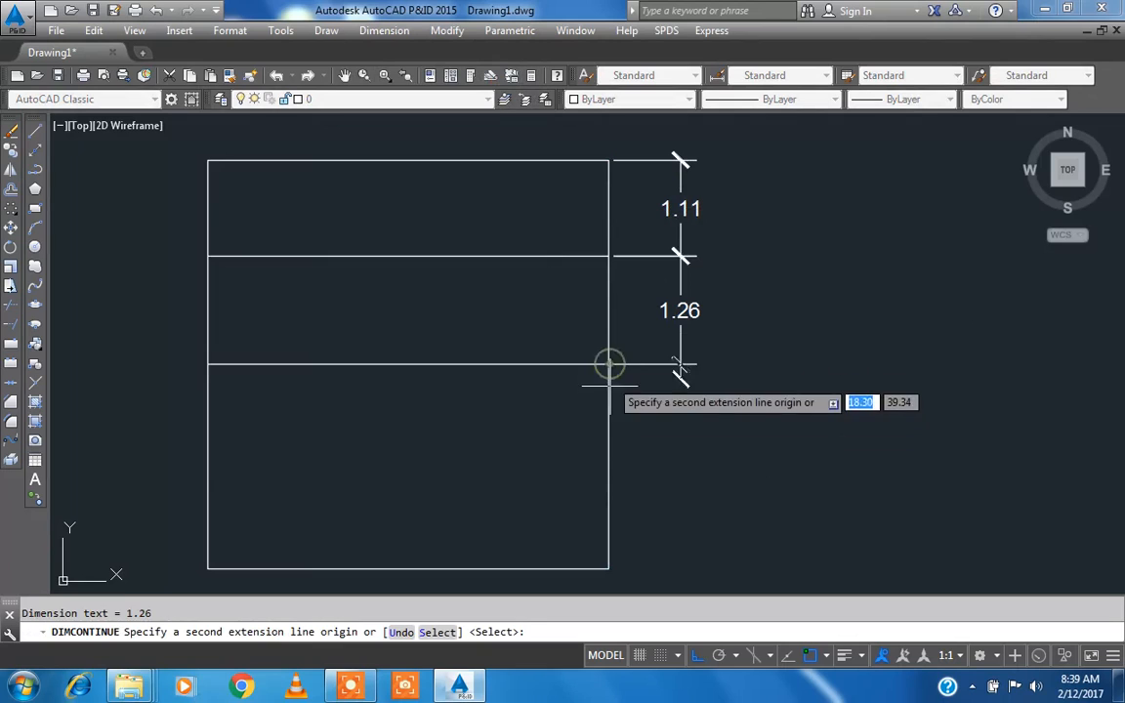
click(608, 450)
click(608, 509)
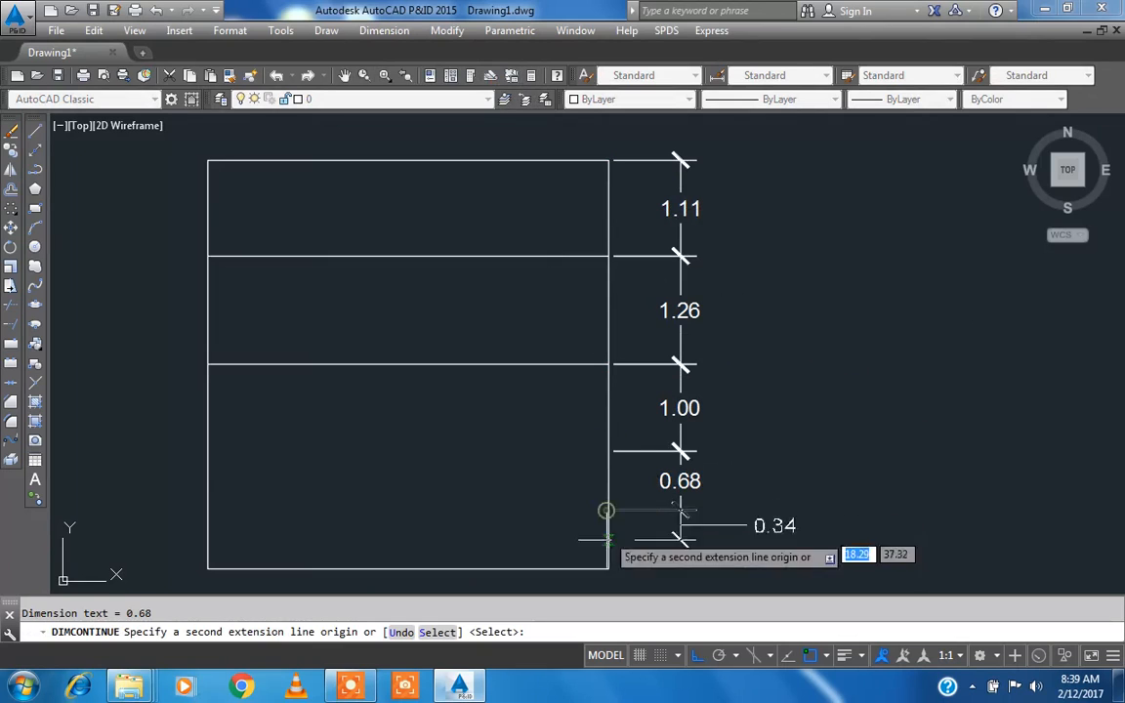
click(609, 568)
key(Escape)
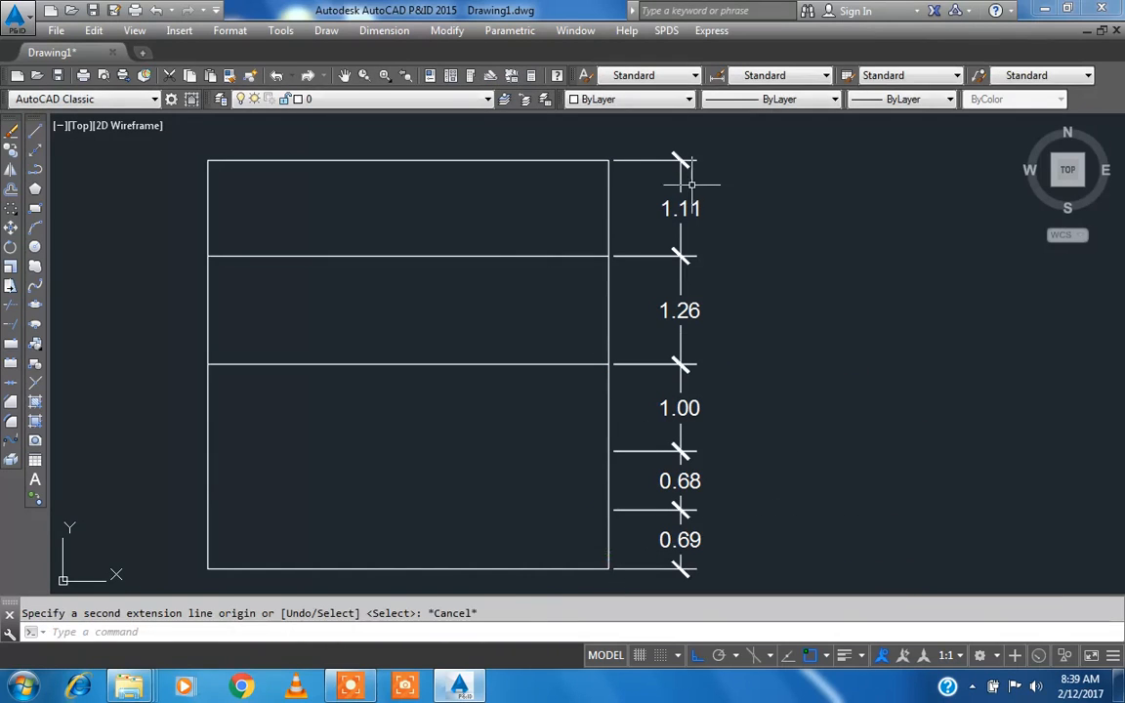
Step: Delete the four continued dimensions below the first linear dimension
scroll(653, 377, down, 1)
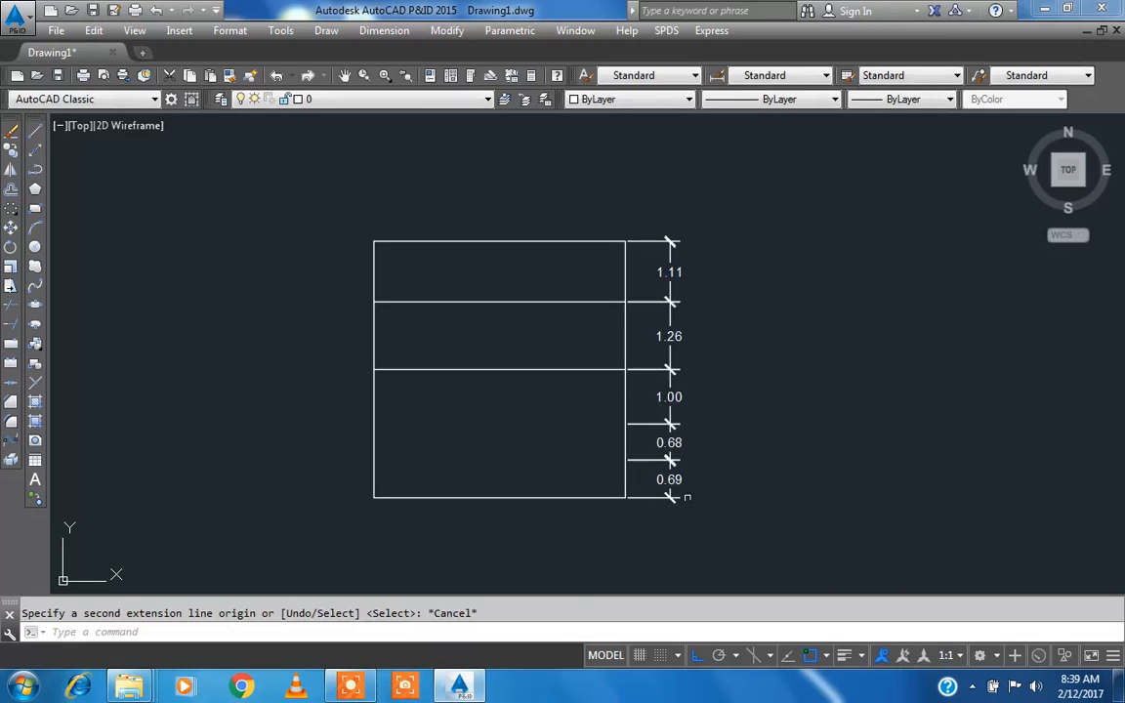
click(700, 535)
click(647, 354)
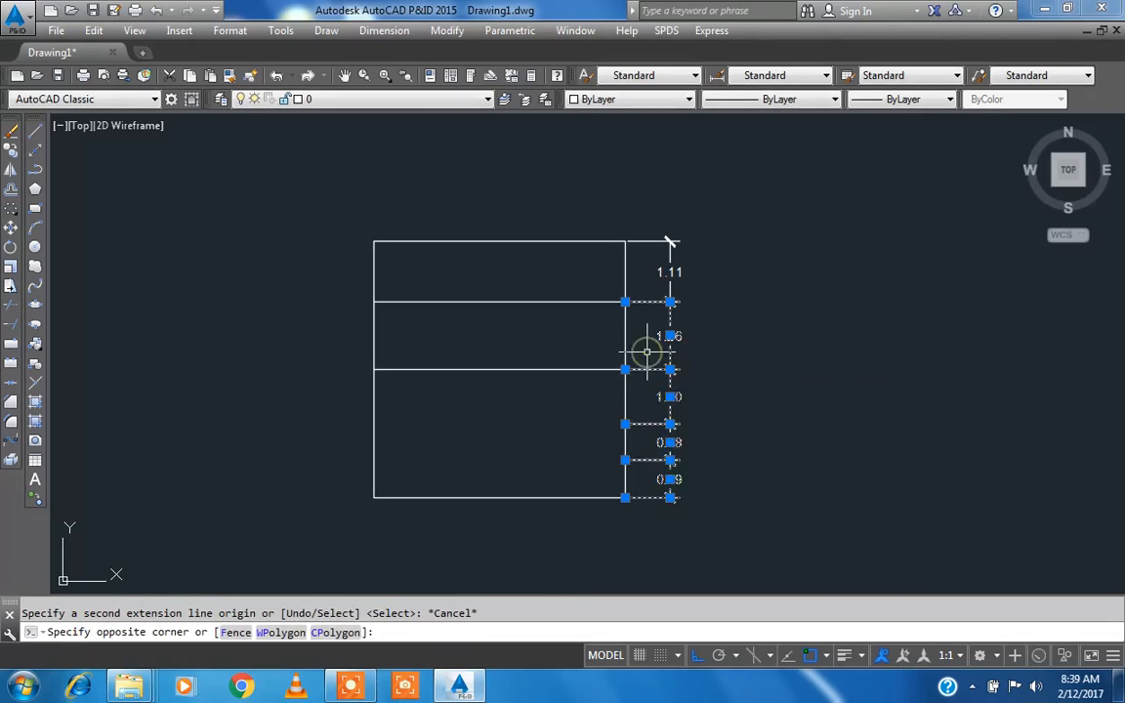
key(Delete)
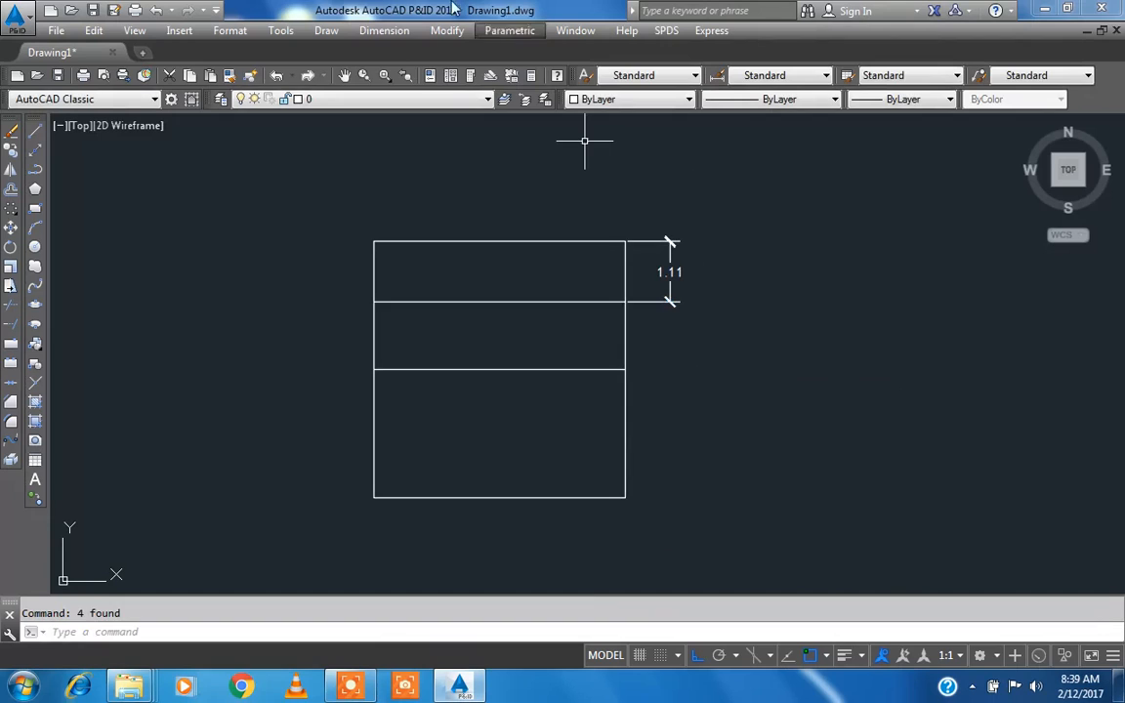
Step: Add a linear dimension from the square's top-right corner to the lower dividing line, placed over the existing dimension's line
click(406, 31)
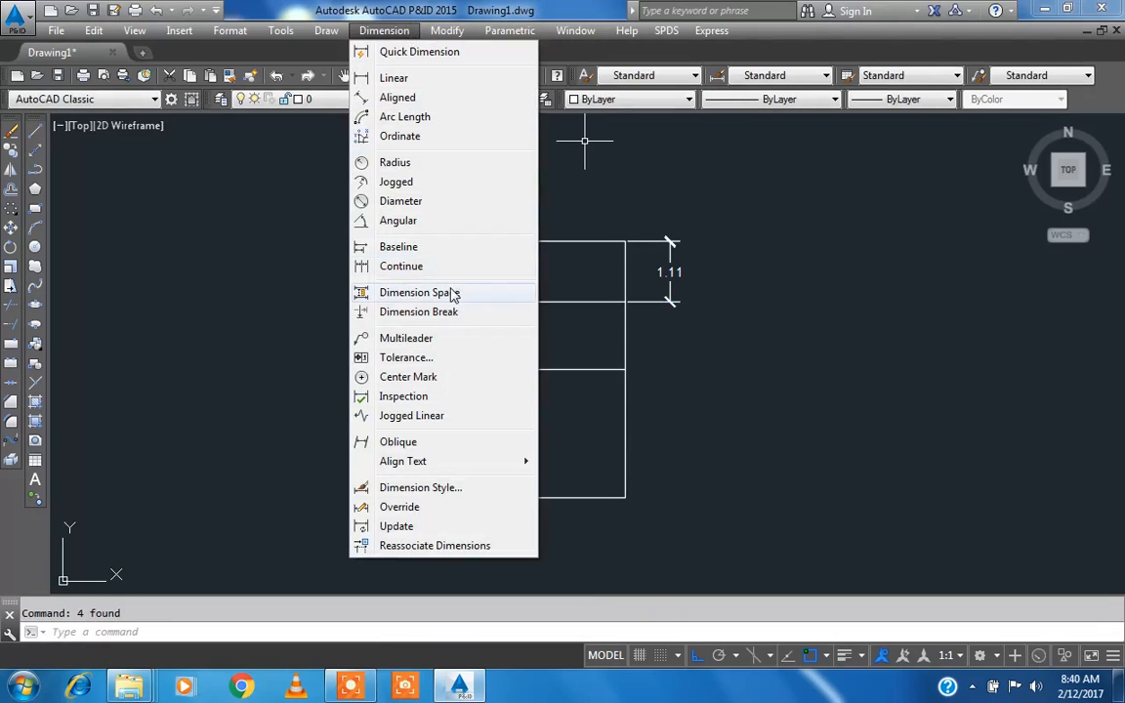
click(432, 78)
click(625, 241)
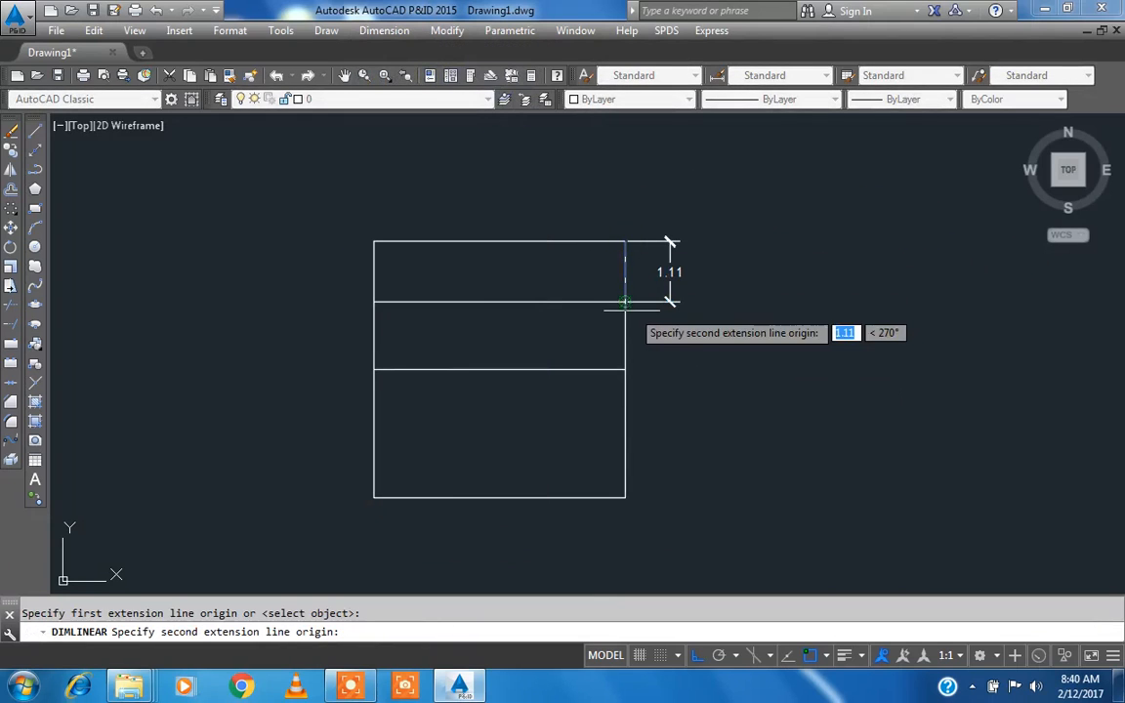
click(625, 369)
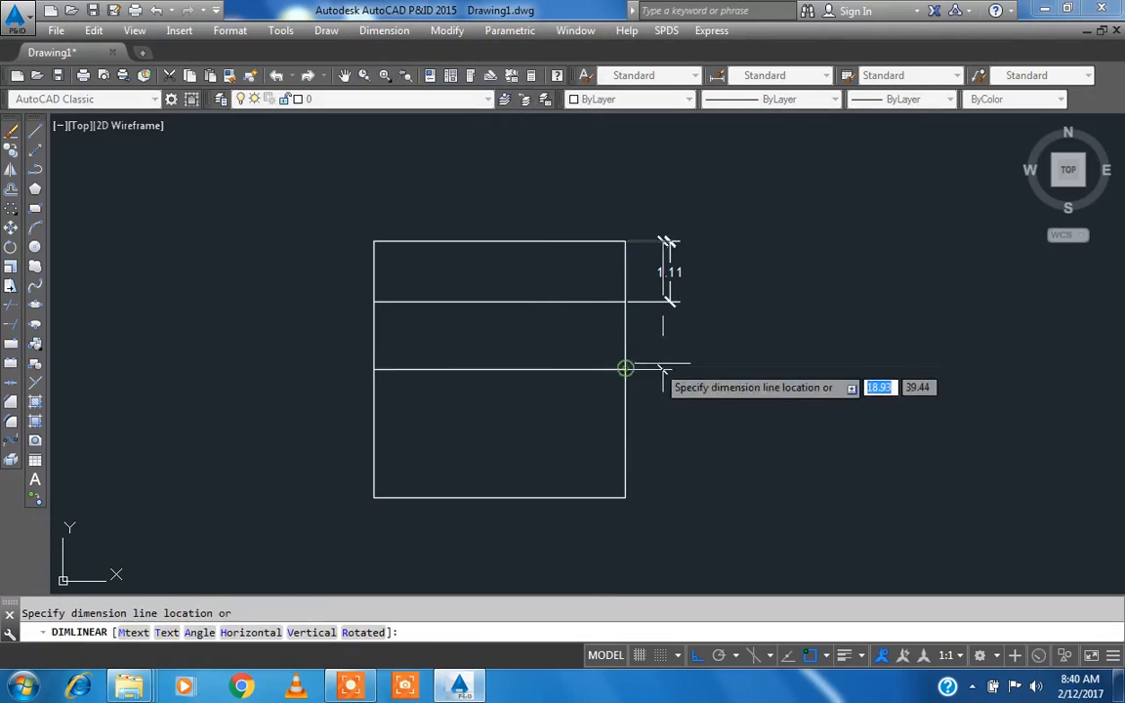
click(669, 369)
scroll(669, 264, up, 4)
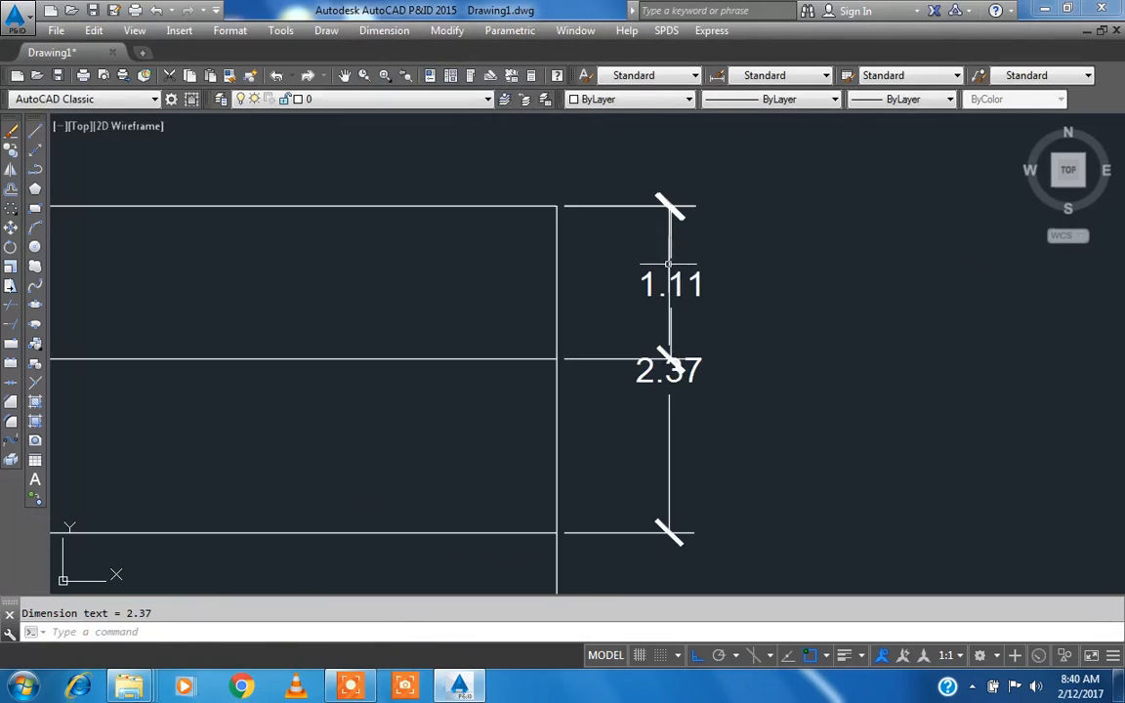
Step: Move the 2.37 dimension outward so its dimension line stands beyond the shorter dimension beside the square's right edge
click(699, 367)
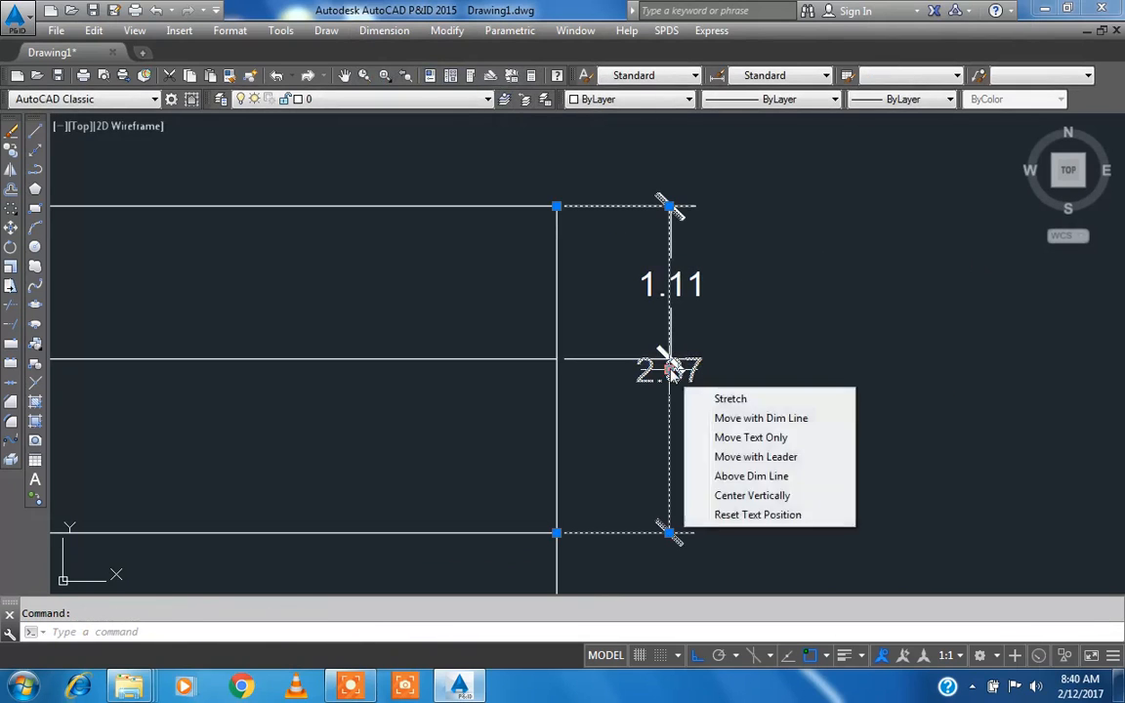
click(668, 368)
click(748, 369)
key(Escape)
Step: Add a multileader beyond the two vertical dimensions, with its arrowhead pointing down and the text "vjhbvr"
click(398, 30)
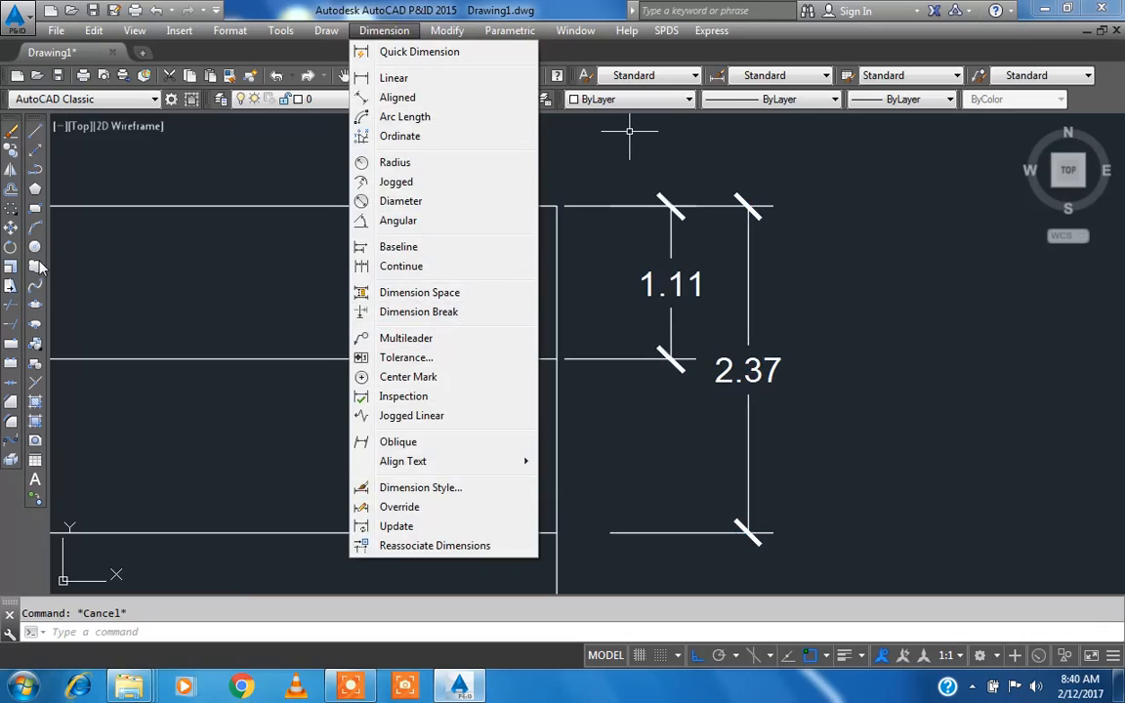
click(425, 344)
click(875, 262)
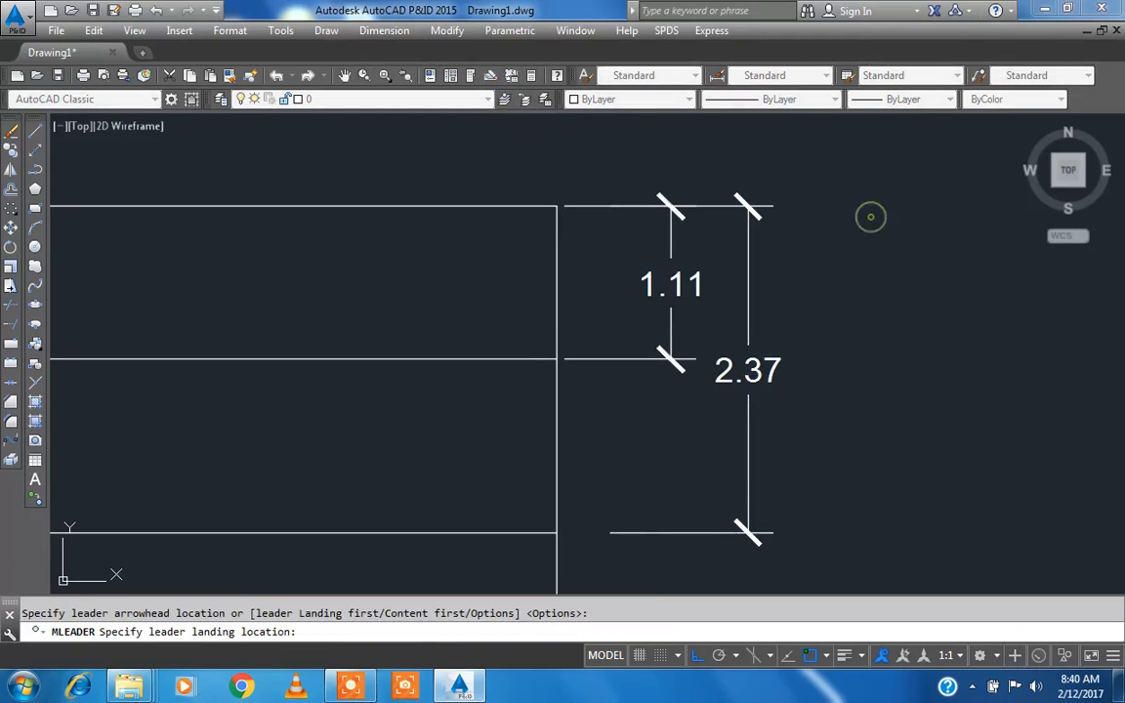
click(840, 217)
text(vjhbvr)
click(1016, 113)
key(Escape)
Step: Draw a circle with a radius of about 0.35 inside the square's top strip, between its top edge and first dividing line
click(384, 30)
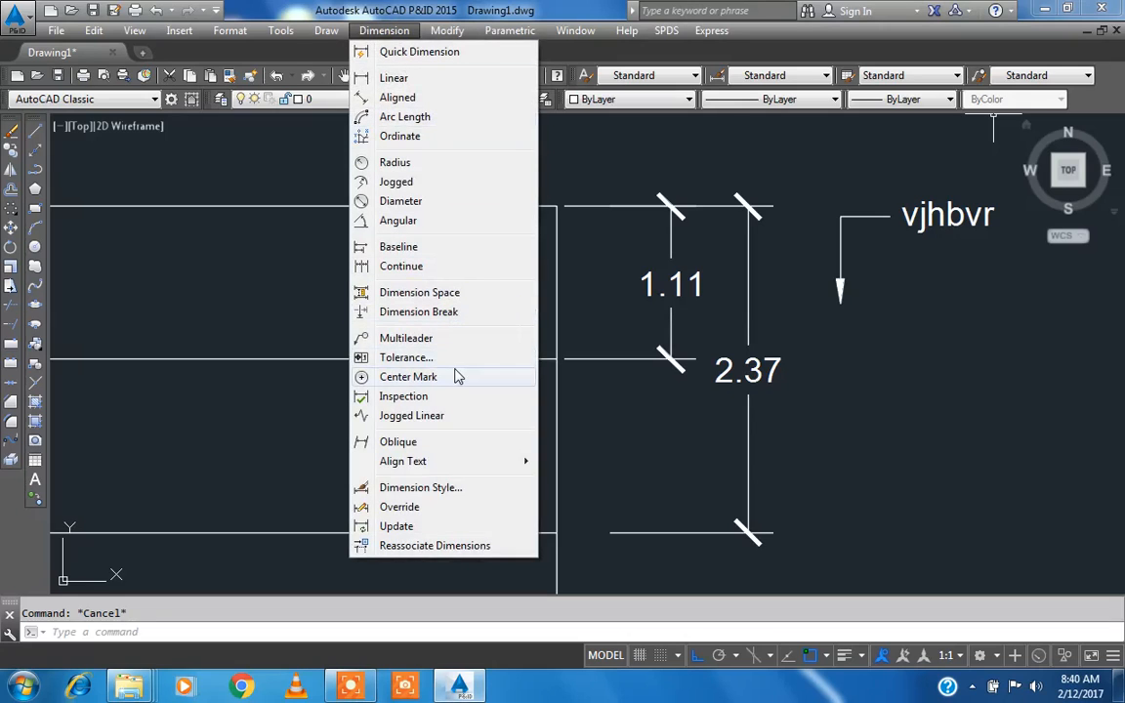
click(59, 296)
click(35, 247)
click(267, 294)
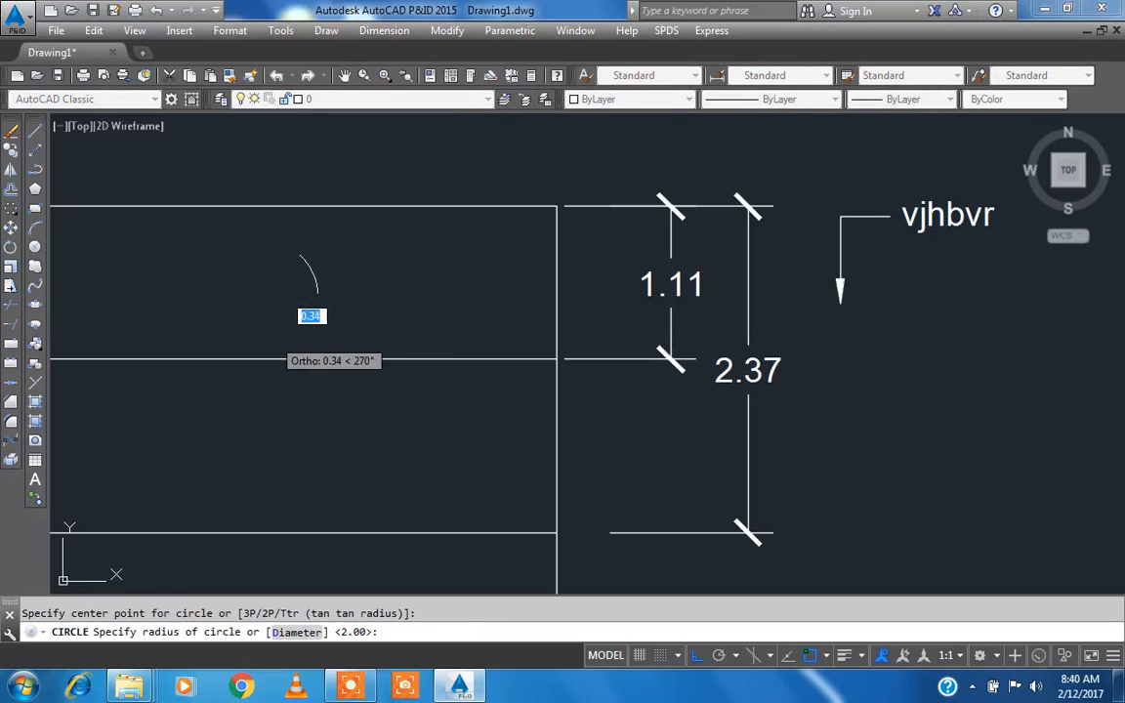
click(268, 343)
middle_drag(198, 272, 208, 275)
scroll(208, 275, up, 2)
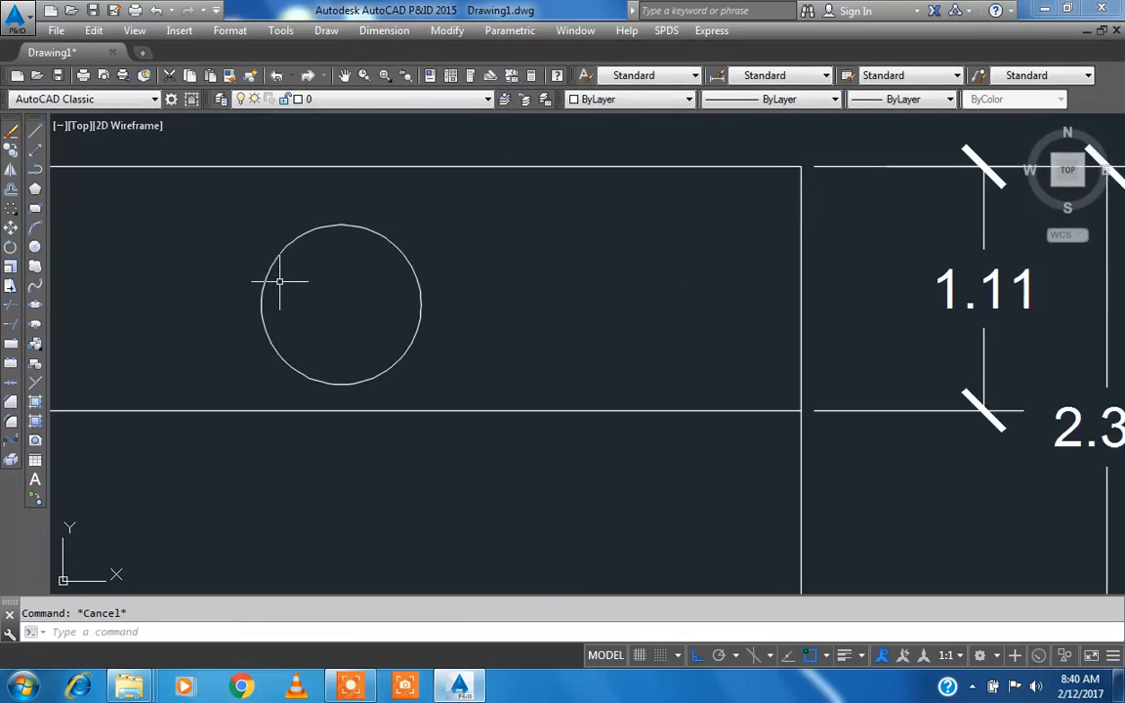
Step: Add a center mark to the circle in the square's top strip
click(385, 31)
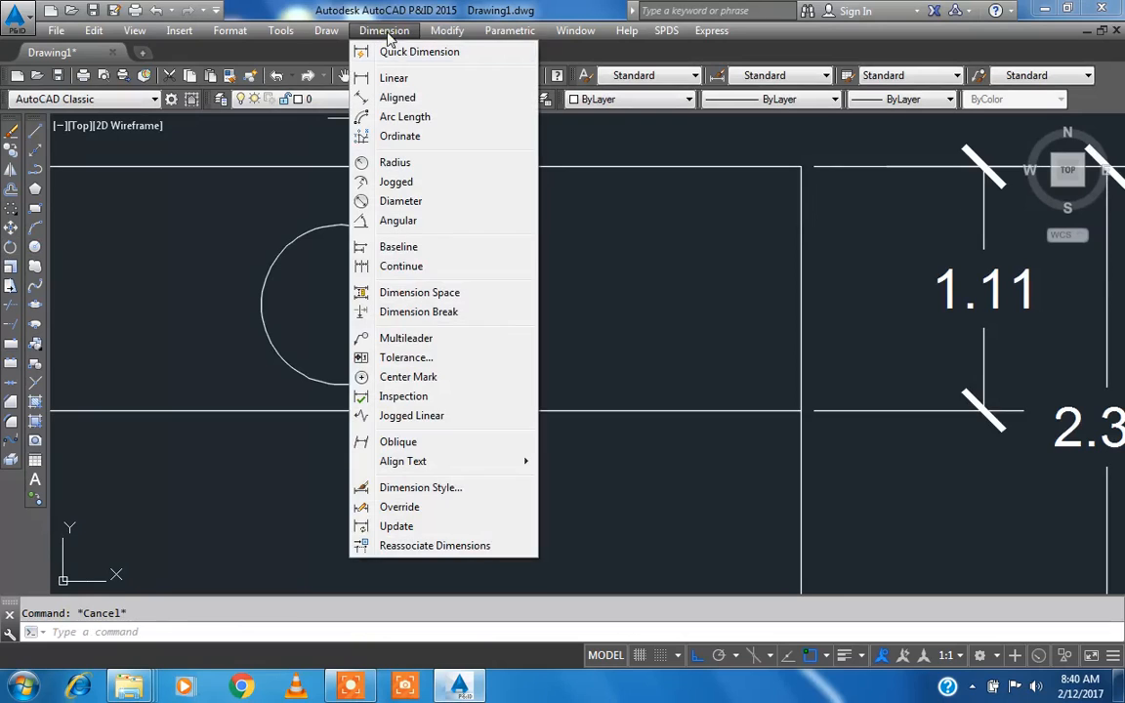
click(400, 377)
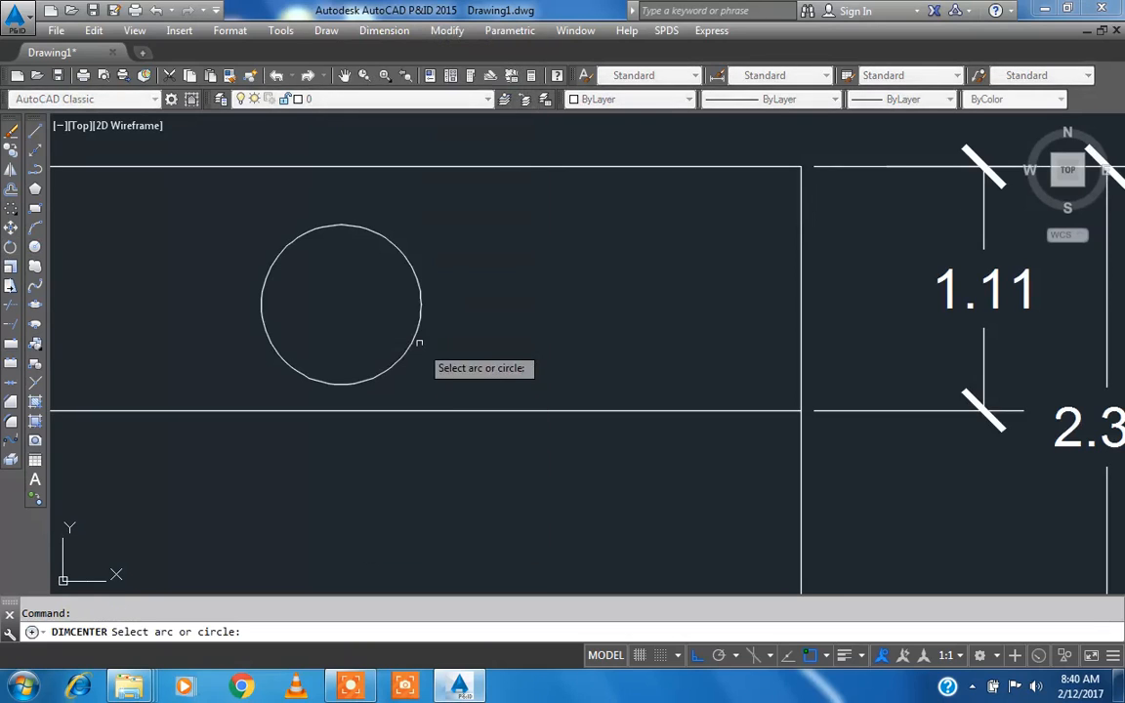
click(416, 325)
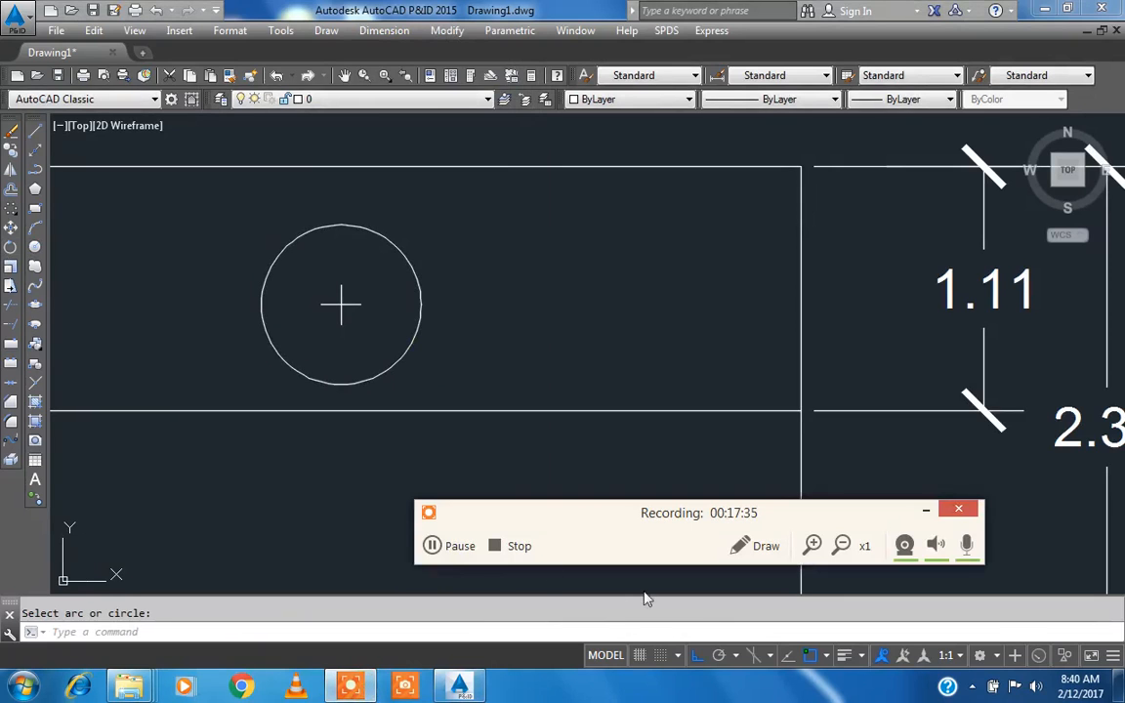
click(437, 546)
click(442, 549)
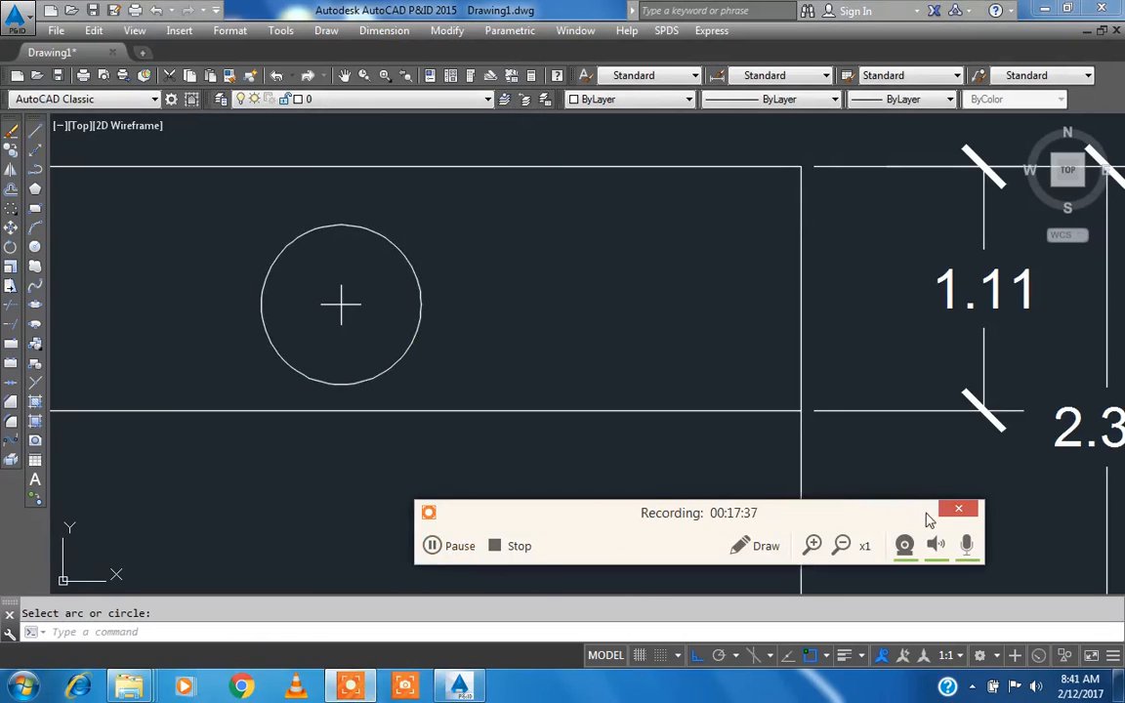
Step: Add a jog to the outer 2.37 linear dimension, on its dimension line just below the text
click(358, 32)
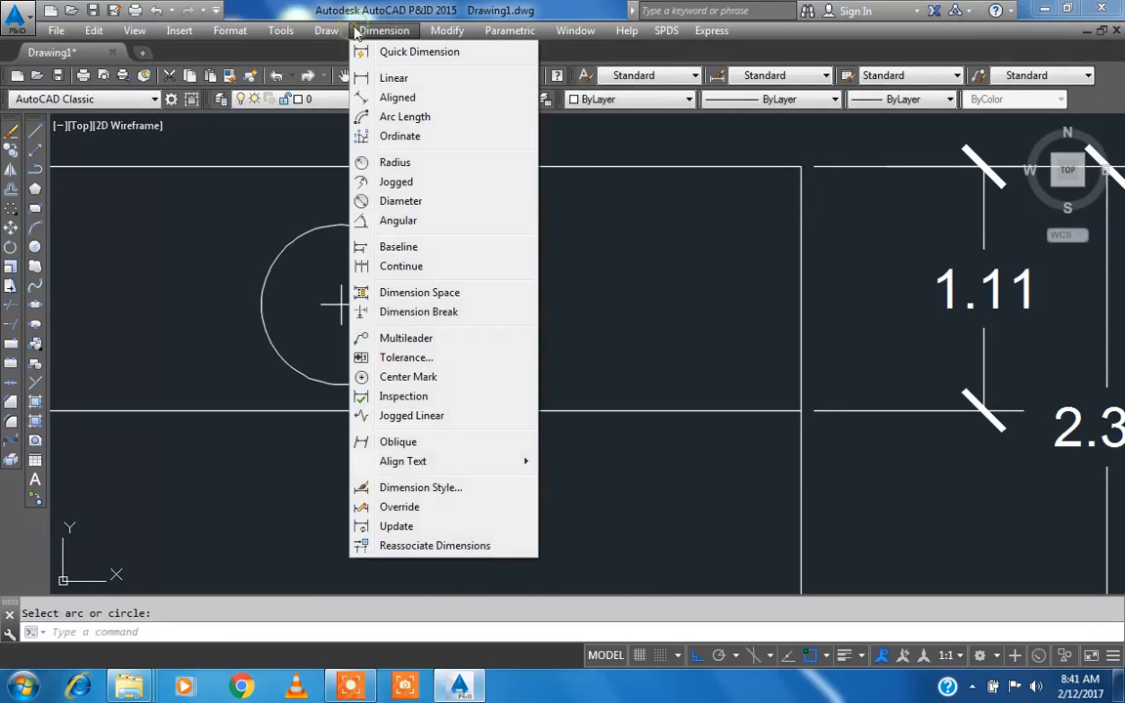
click(422, 416)
scroll(547, 296, down, 3)
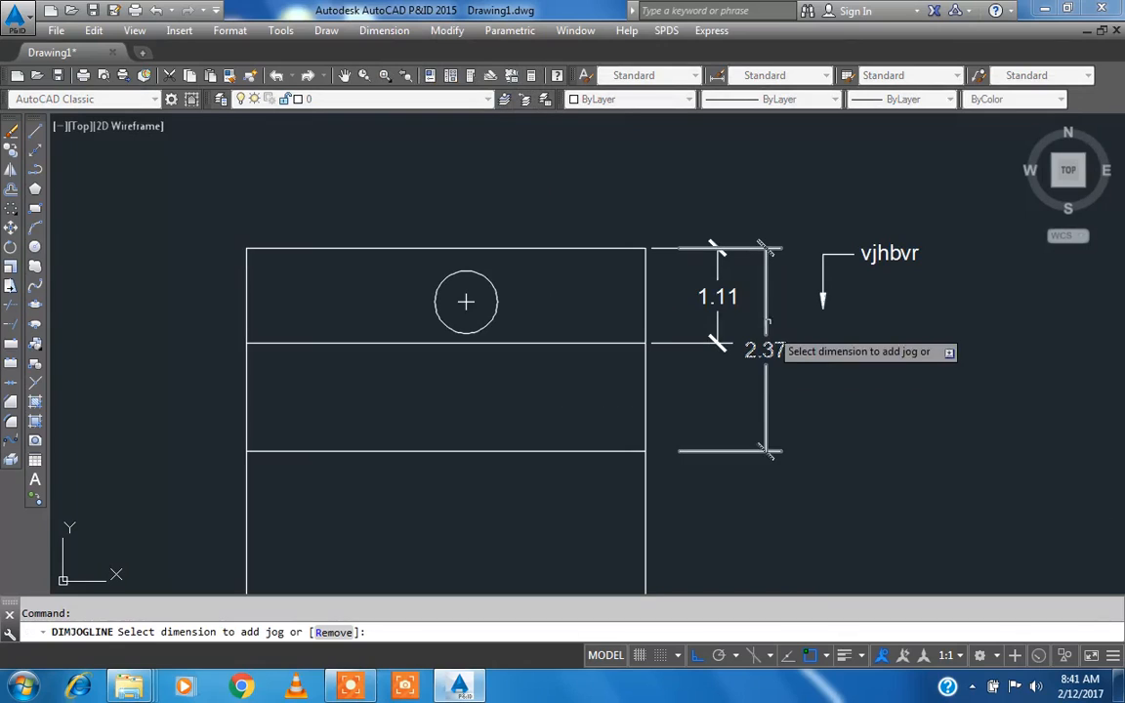
scroll(698, 355, up, 2)
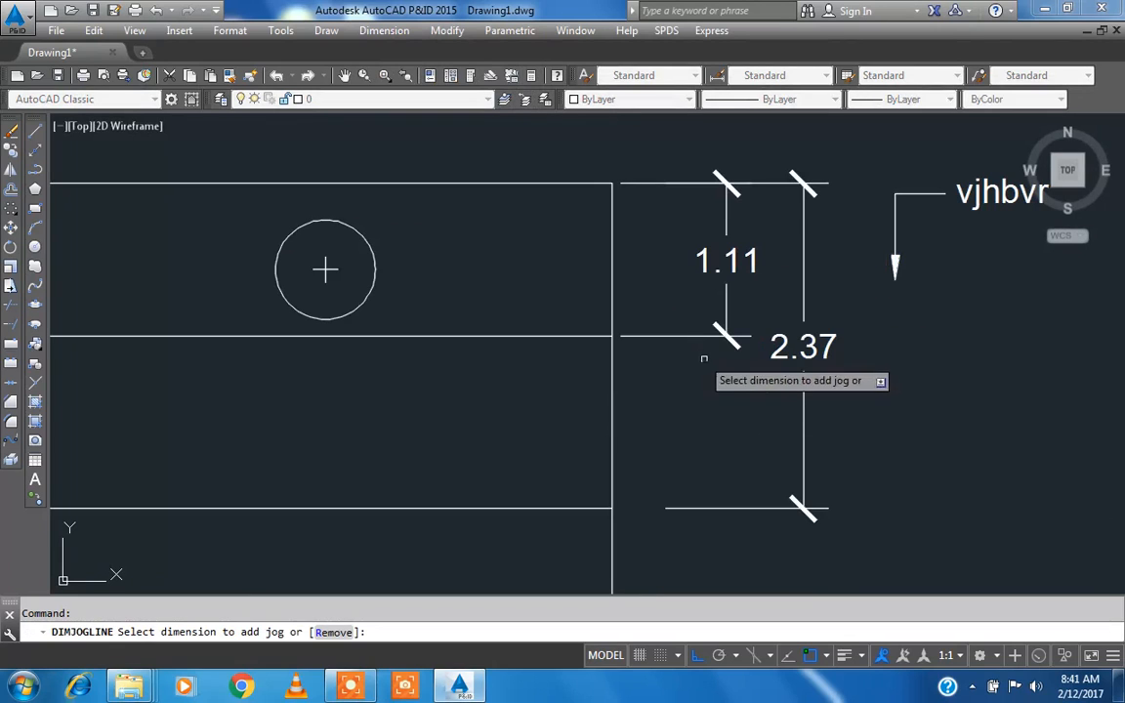
click(803, 402)
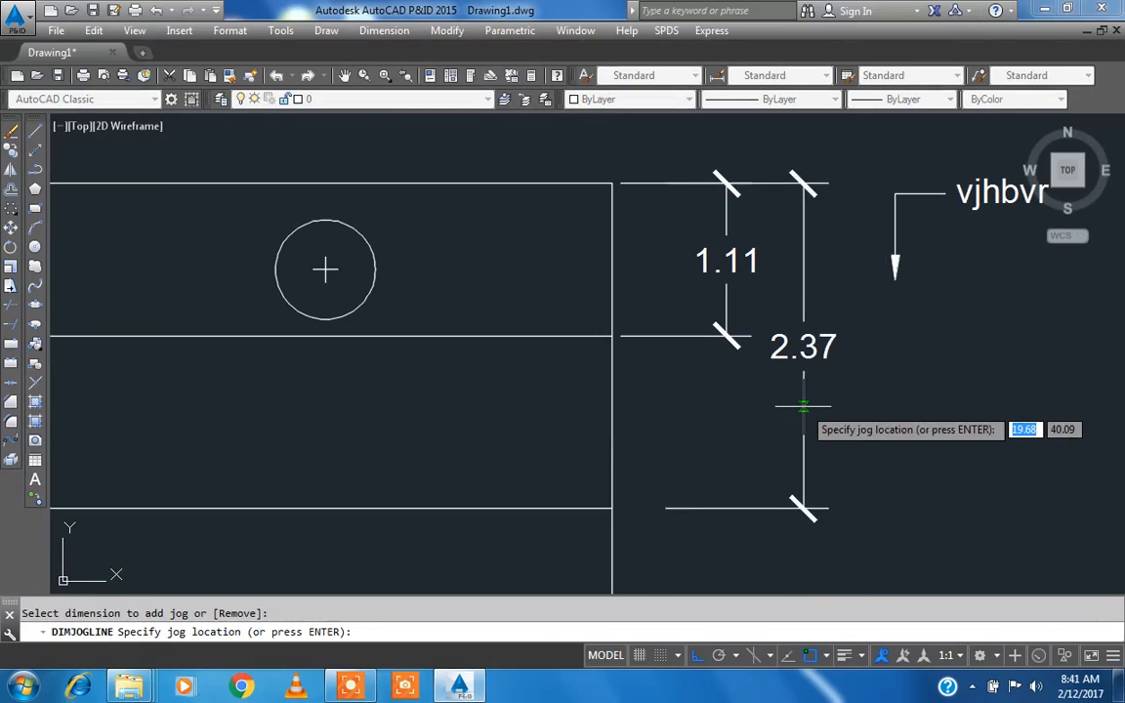
click(804, 407)
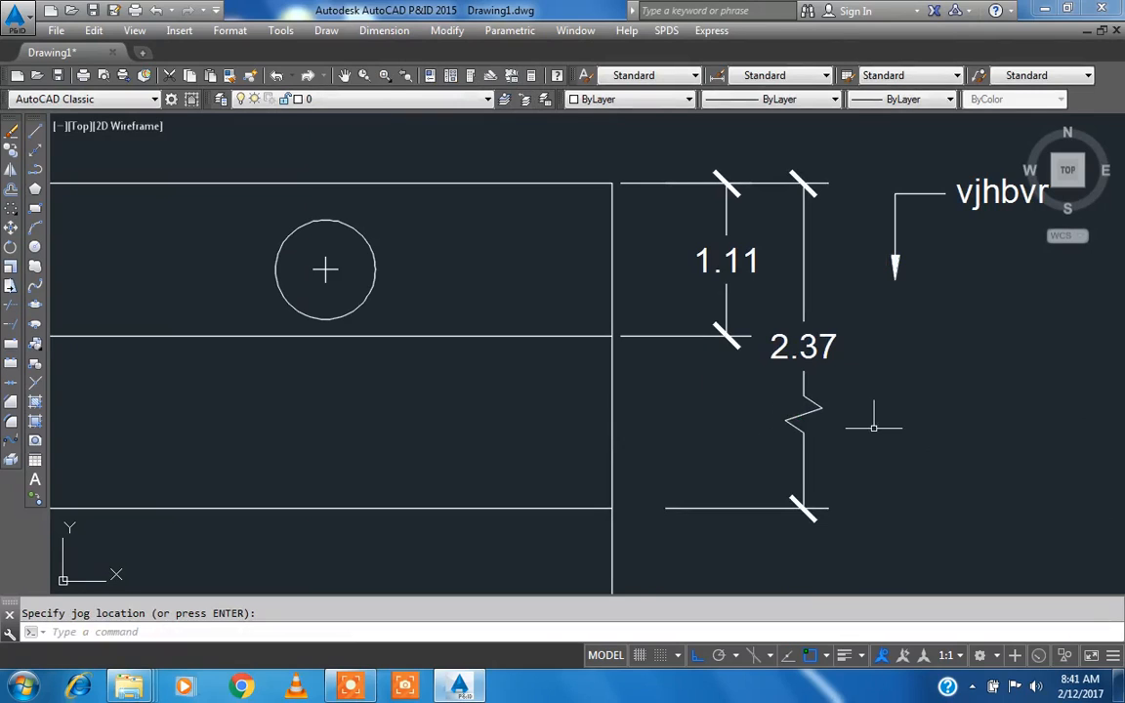
Step: Turn Ortho off and oblique the outer jogged dimension's extension lines, picking two points sloping down and away from the square for the angle
click(369, 30)
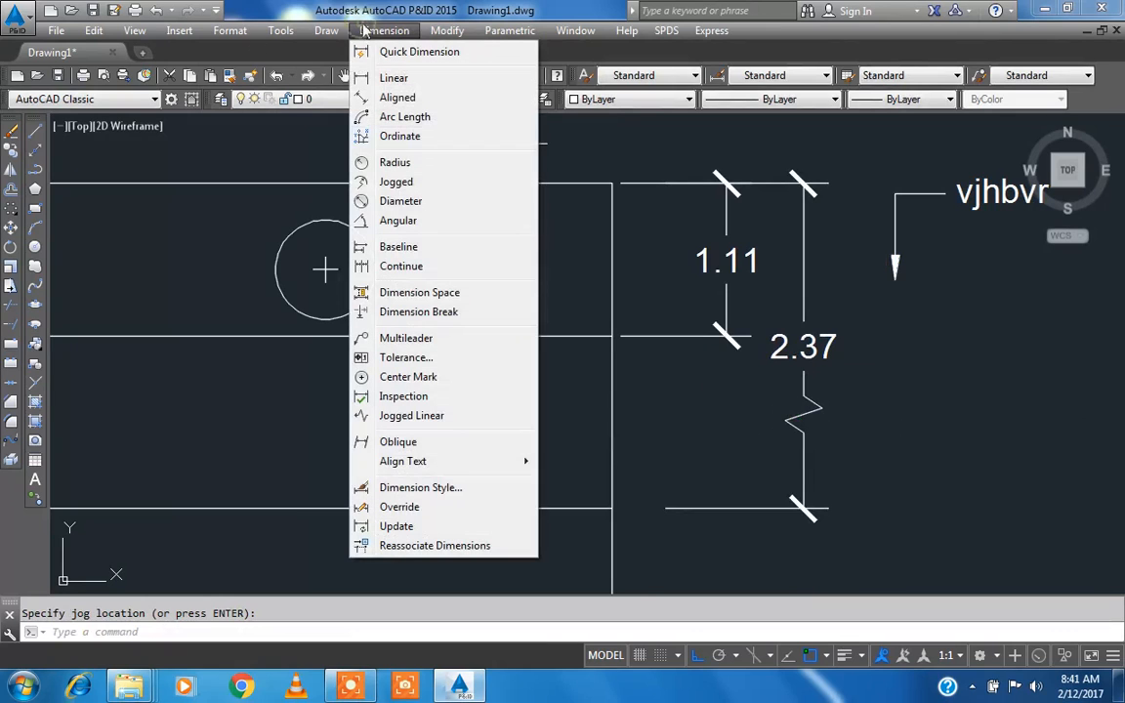
click(447, 441)
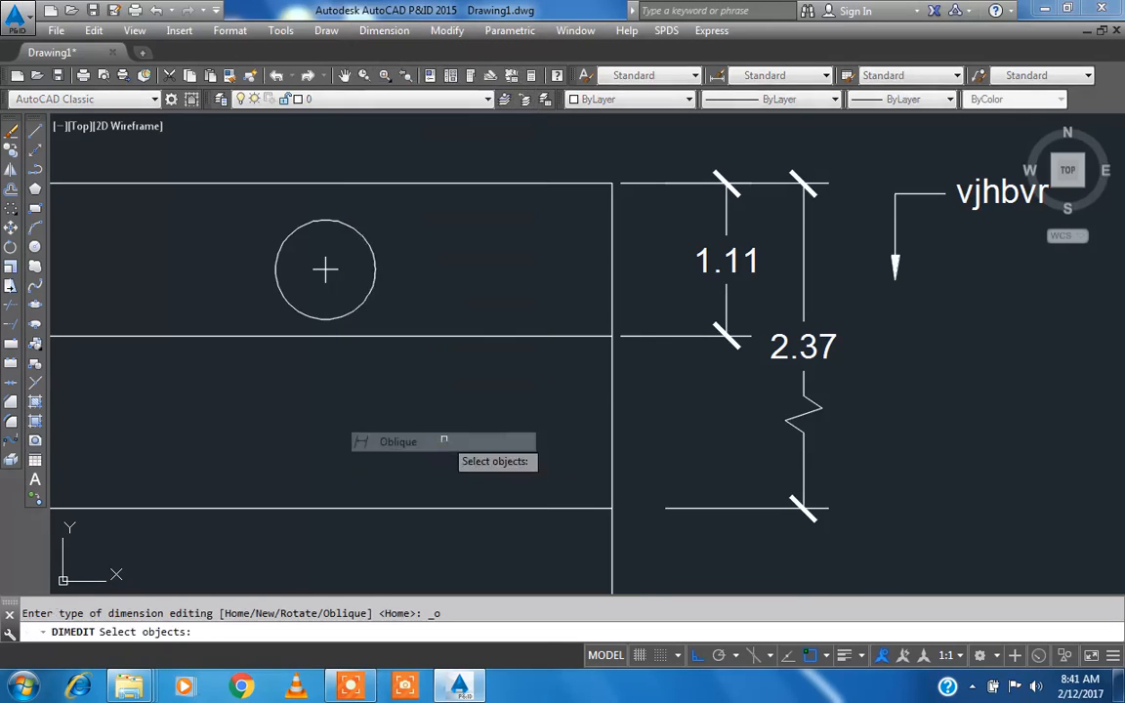
scroll(533, 425, down, 2)
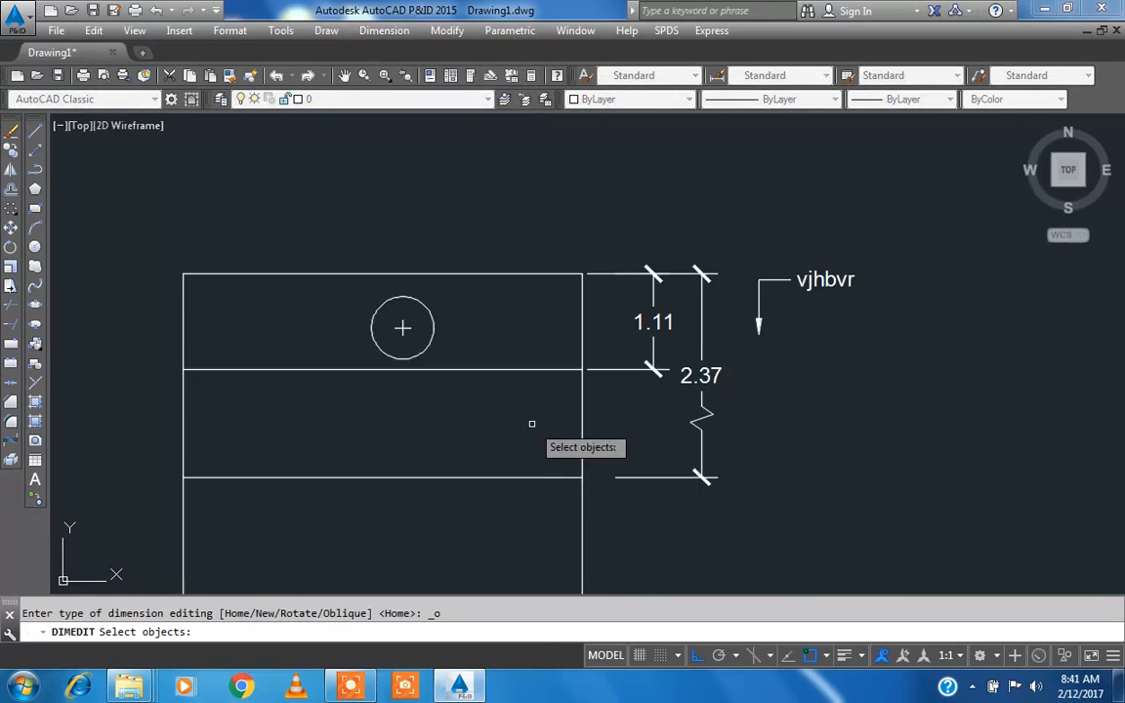
click(700, 343)
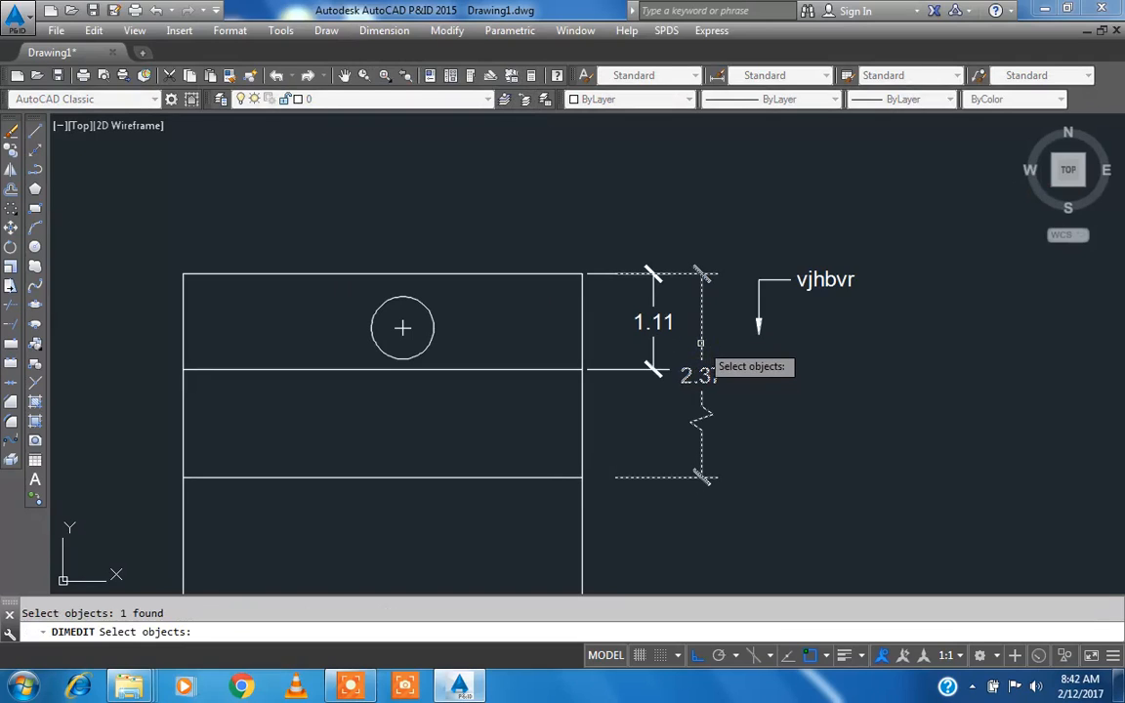
key(Return)
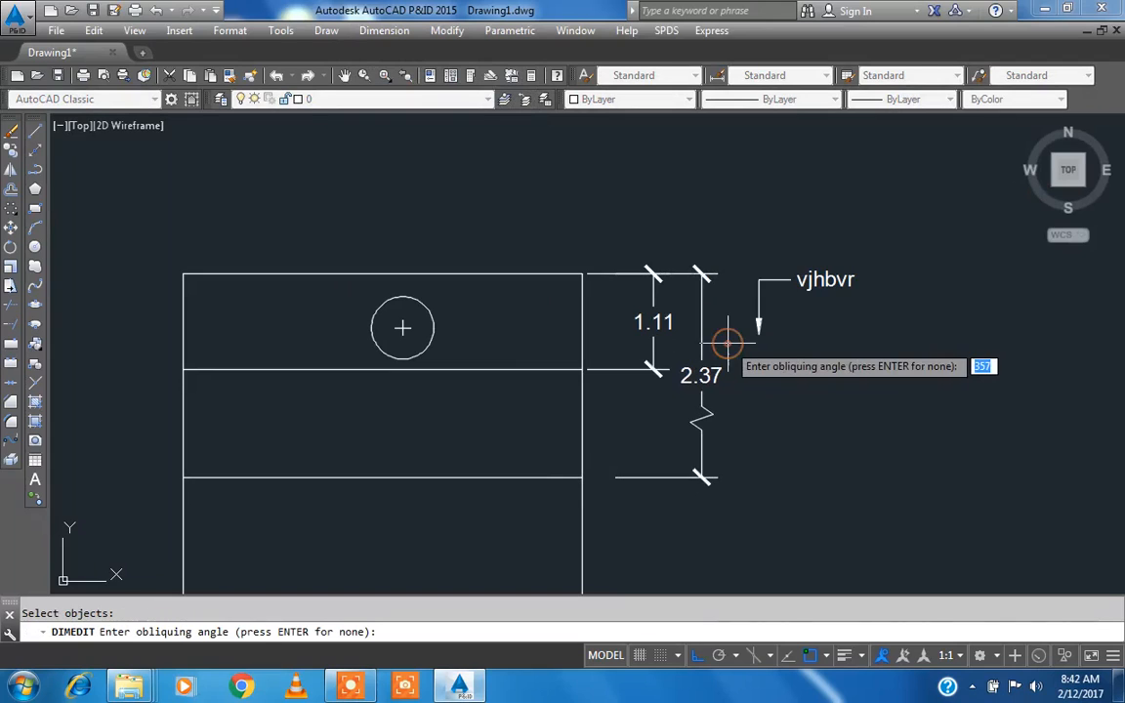
click(694, 657)
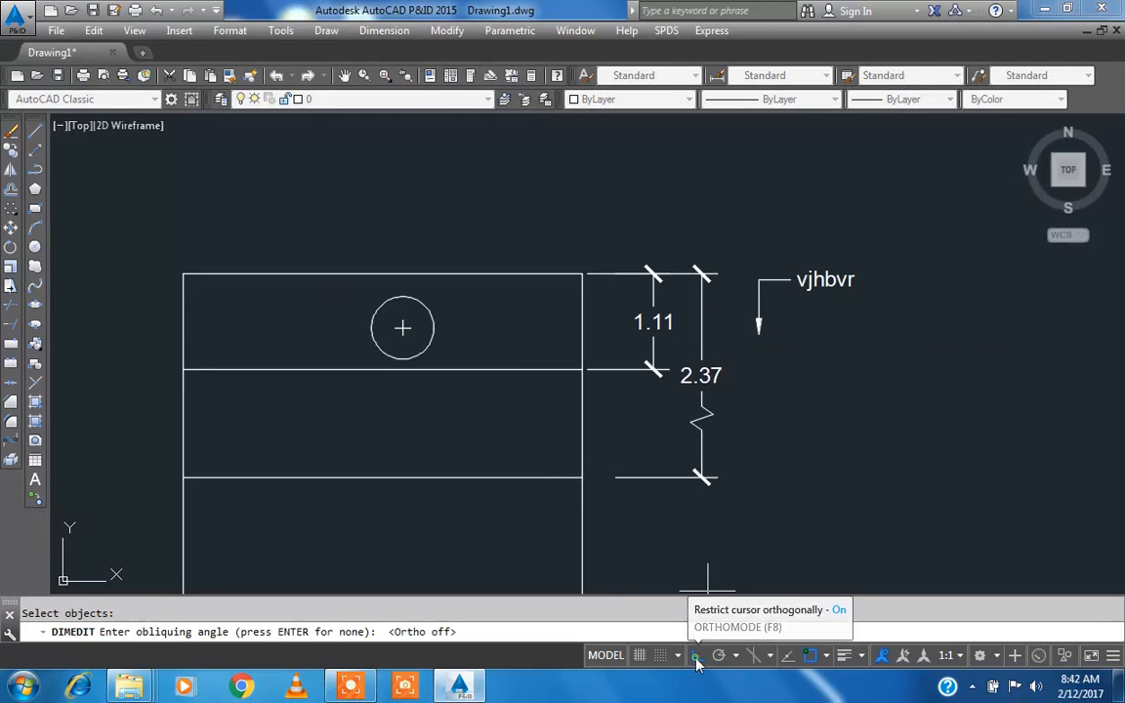
click(703, 351)
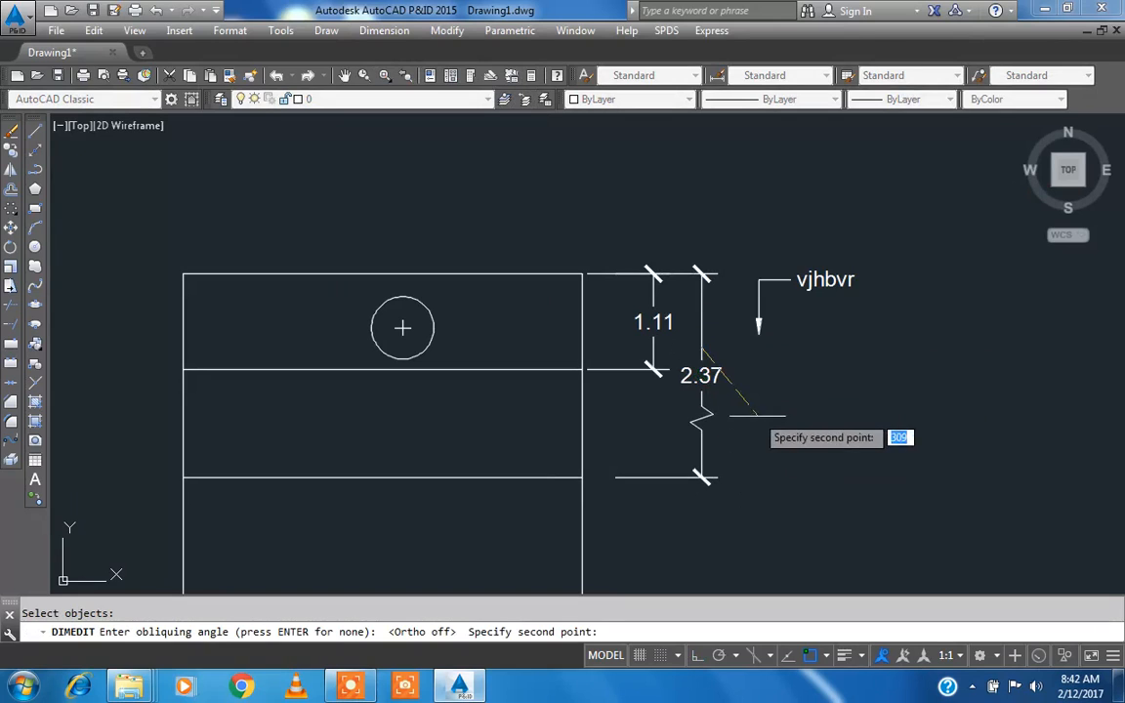
click(757, 441)
scroll(680, 380, down, 4)
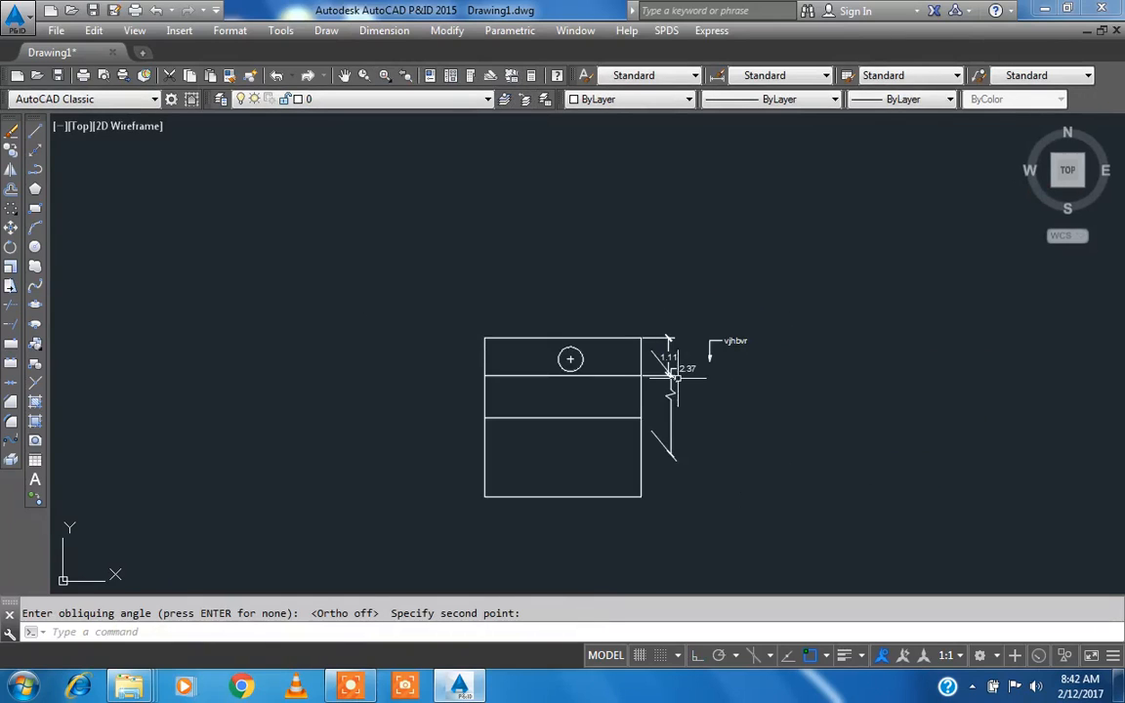
Step: Move the 1.11 dimension's text up along its dimension line, closer to the square's top edge
click(411, 33)
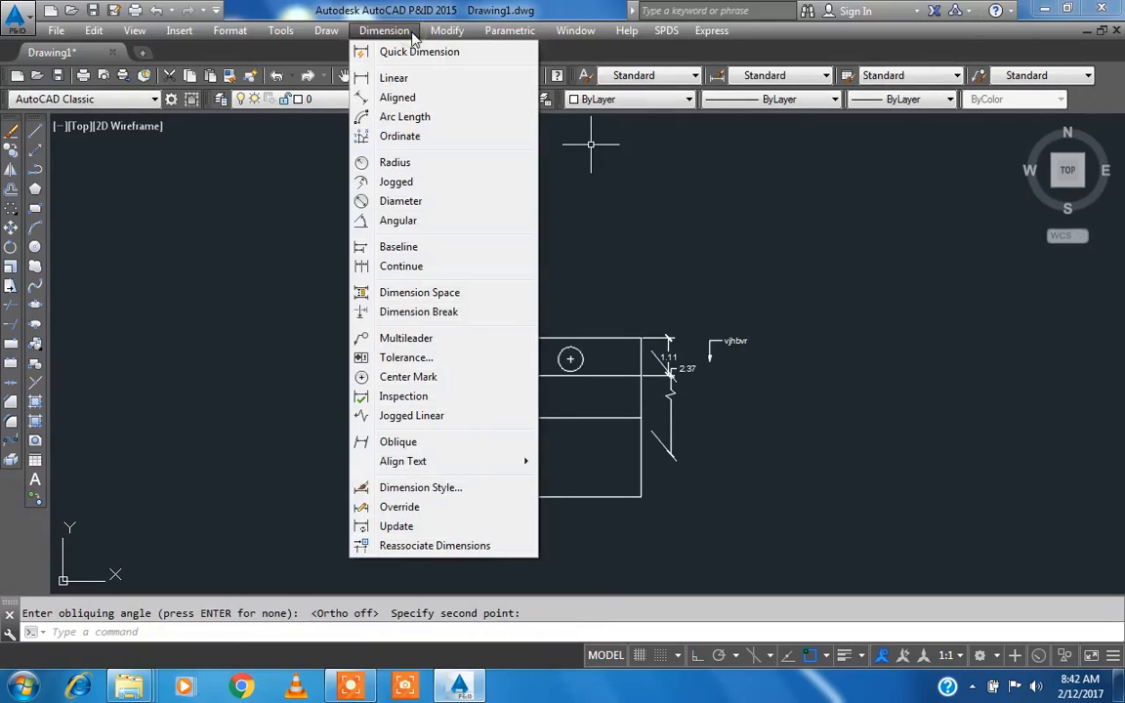
mouse_move(477, 462)
click(696, 348)
scroll(676, 401, up, 5)
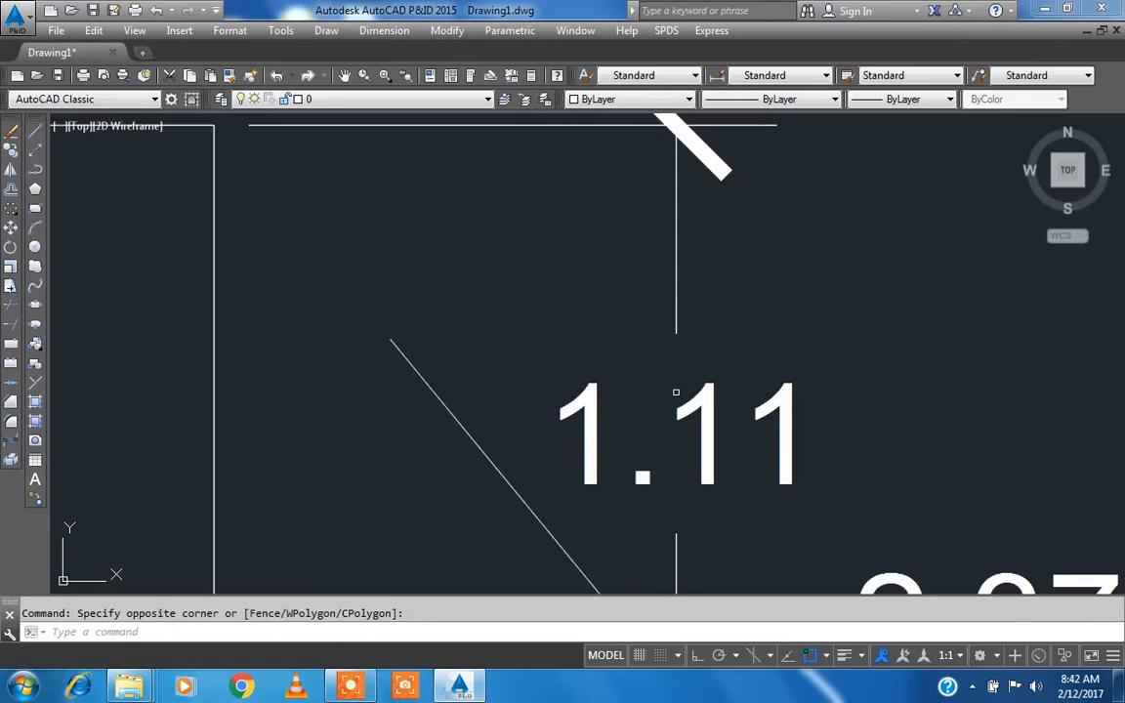
scroll(675, 392, down, 5)
click(670, 396)
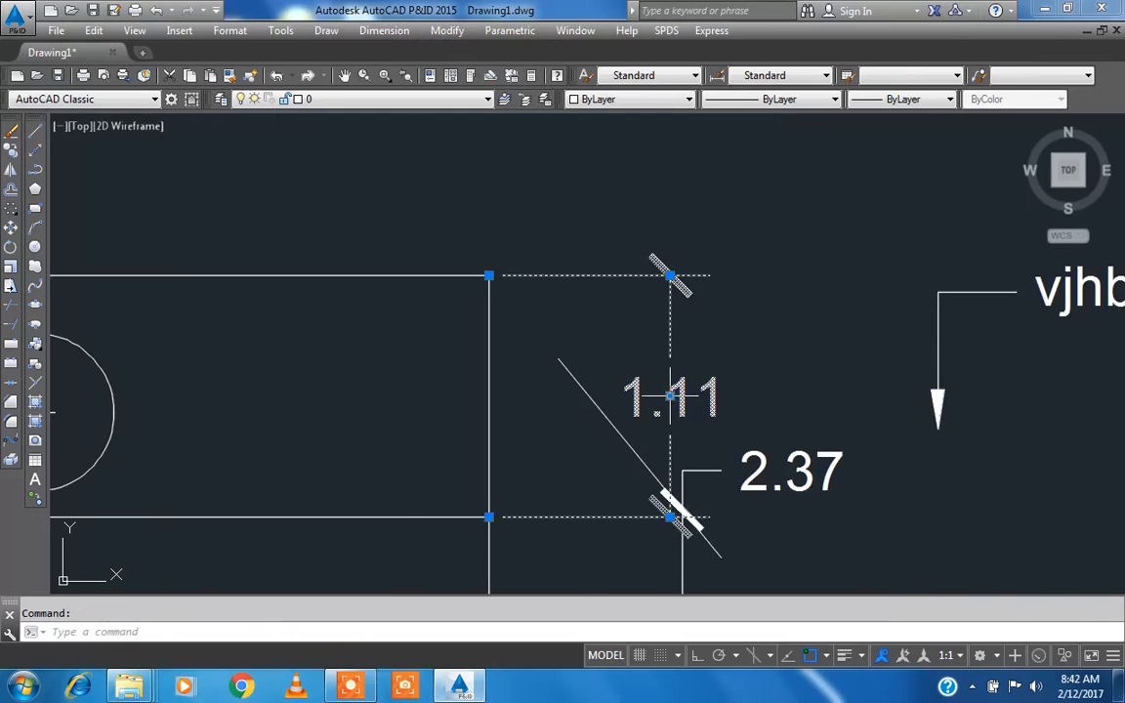
click(670, 395)
click(670, 328)
mouse_move(670, 329)
click(804, 305)
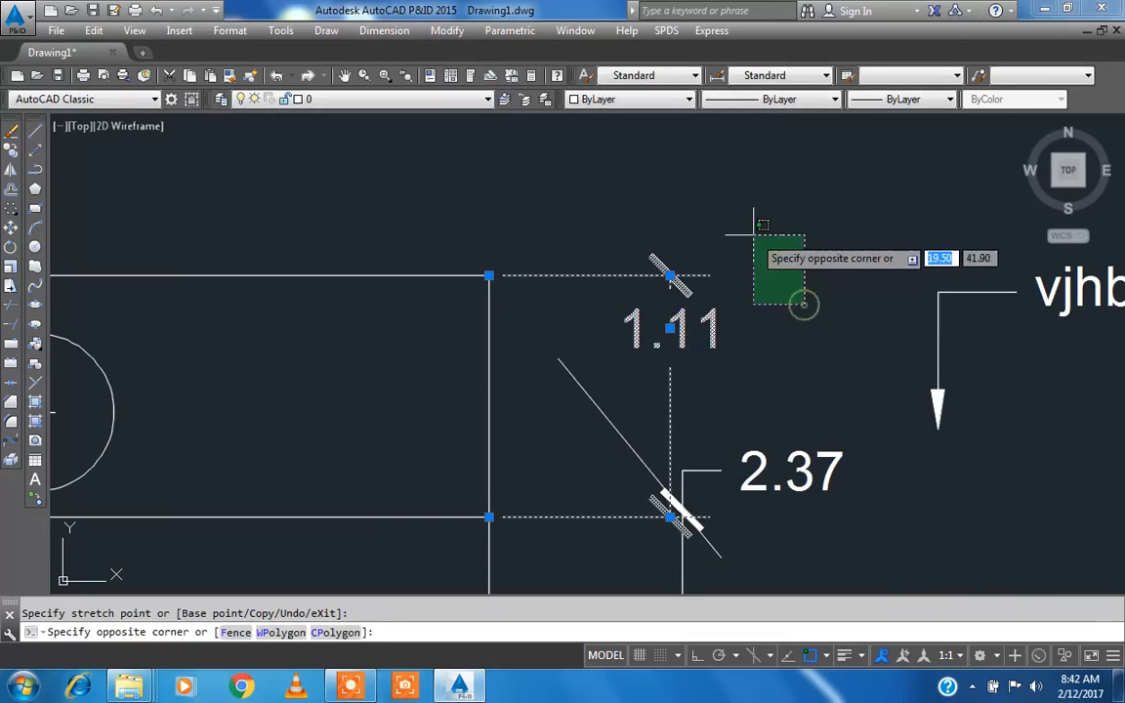
click(753, 235)
key(Escape)
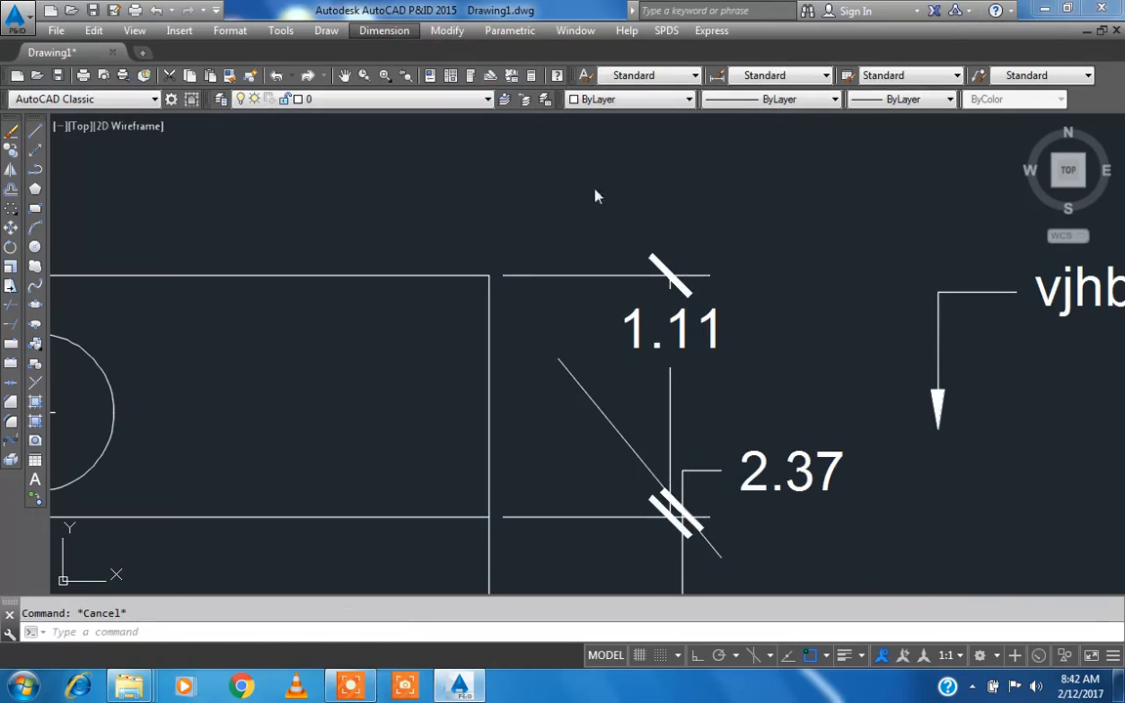
click(383, 31)
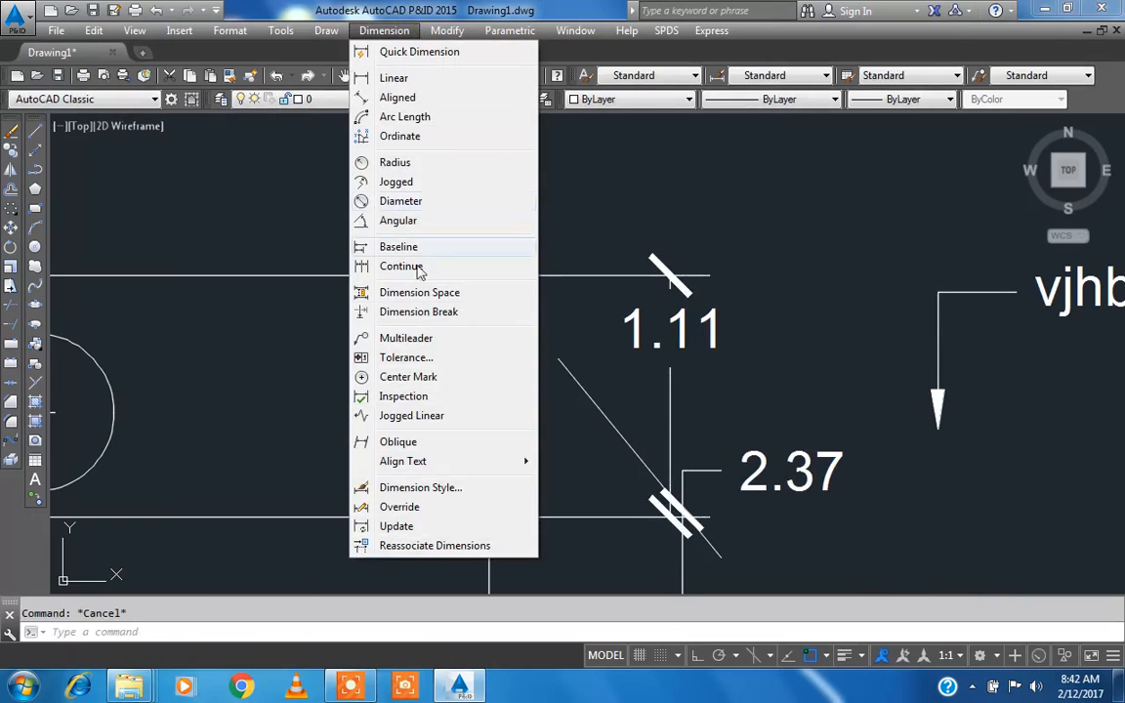
mouse_move(466, 465)
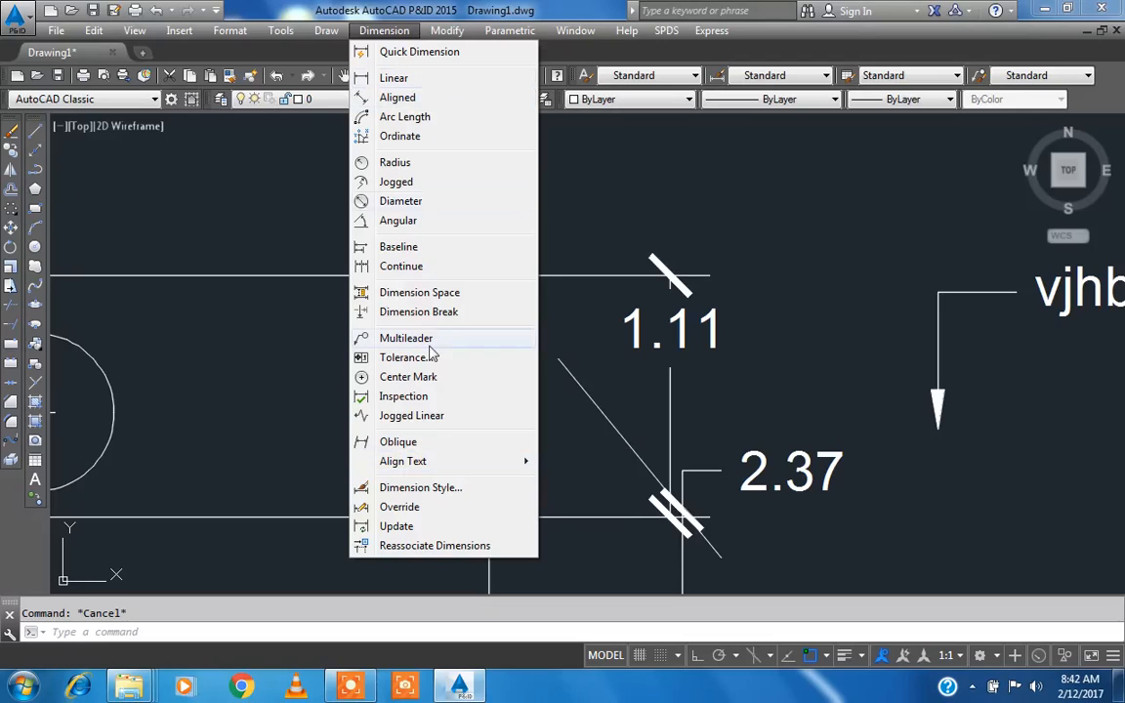
click(637, 388)
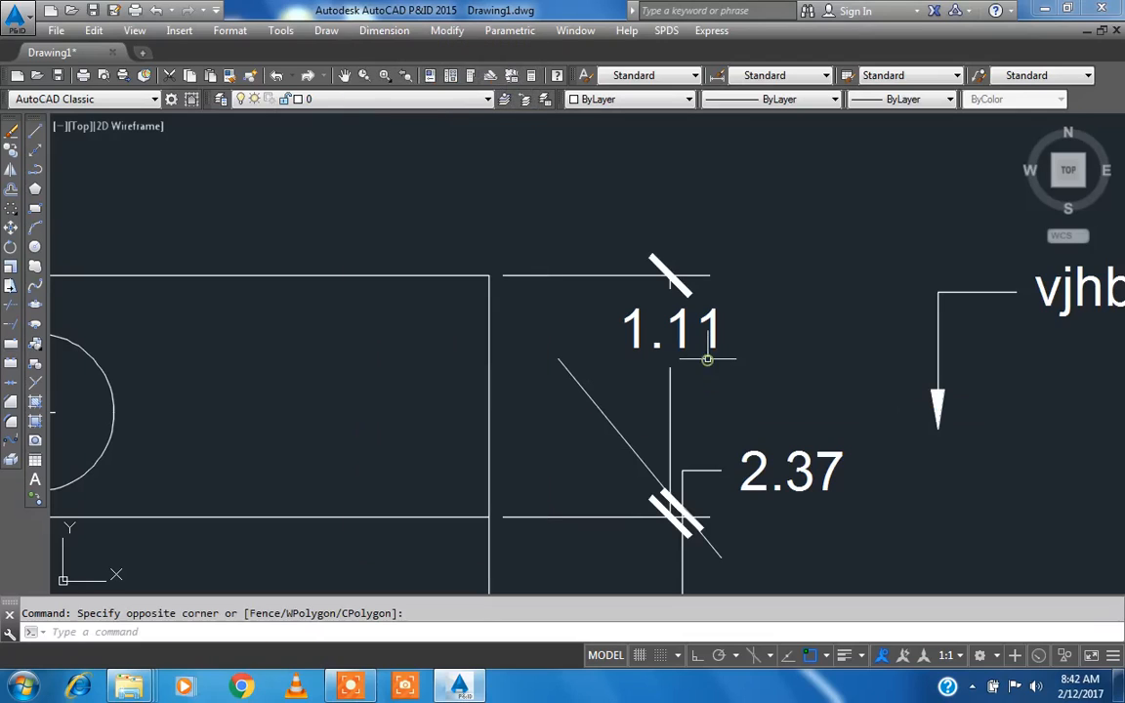
key(Escape)
click(660, 181)
Step: Delete the two vertical dimensions and the multileader beside the square
scroll(635, 193, down, 5)
scroll(630, 192, up, 3)
click(800, 409)
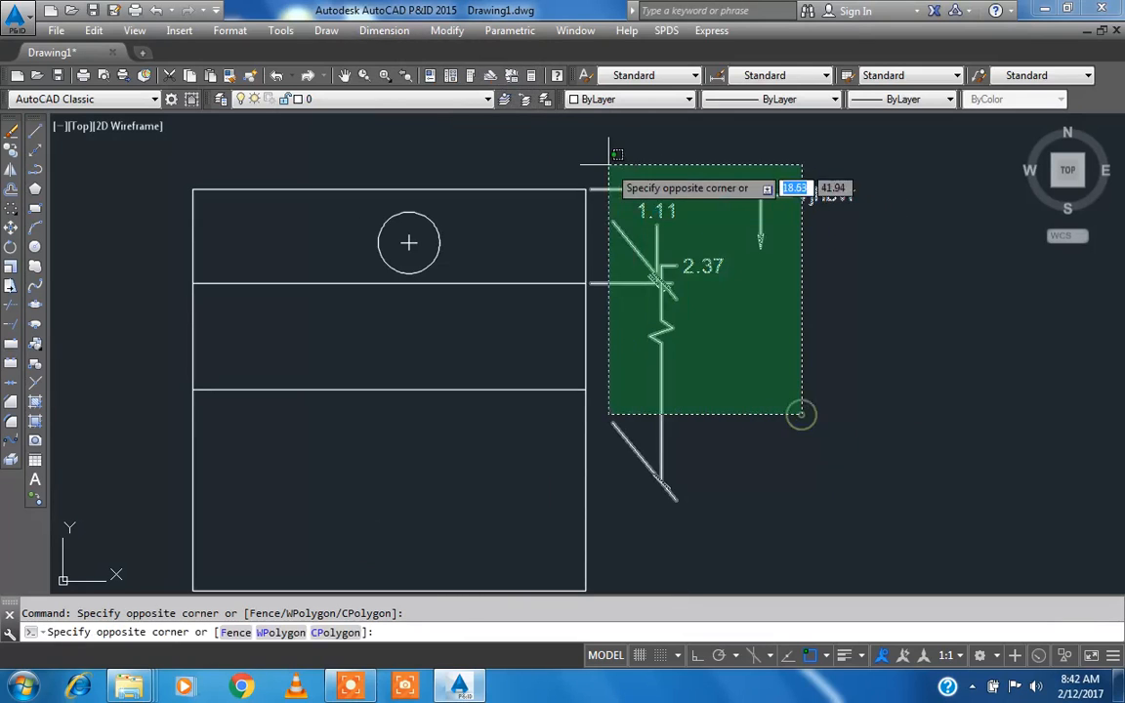
click(623, 175)
key(Delete)
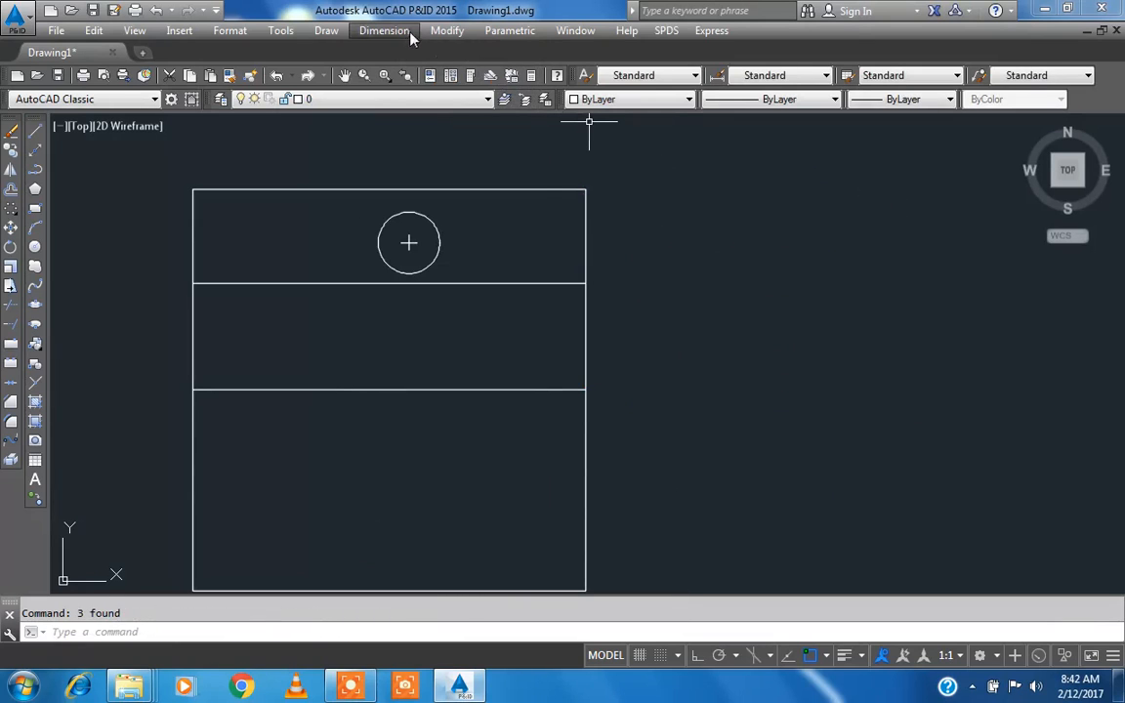
Step: Quick-dimension the square and its two horizontal dividing lines together, placing the continuous vertical dimensions just outside the square's right edge
click(409, 31)
click(415, 51)
scroll(502, 220, down, 2)
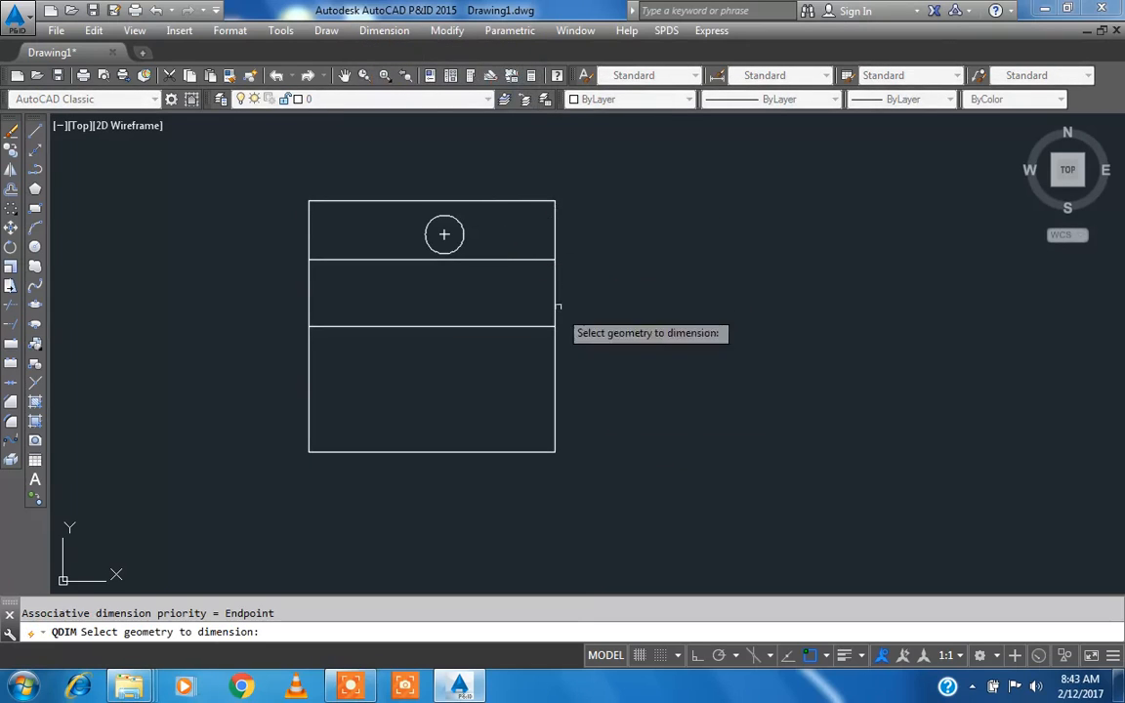
click(592, 489)
click(527, 184)
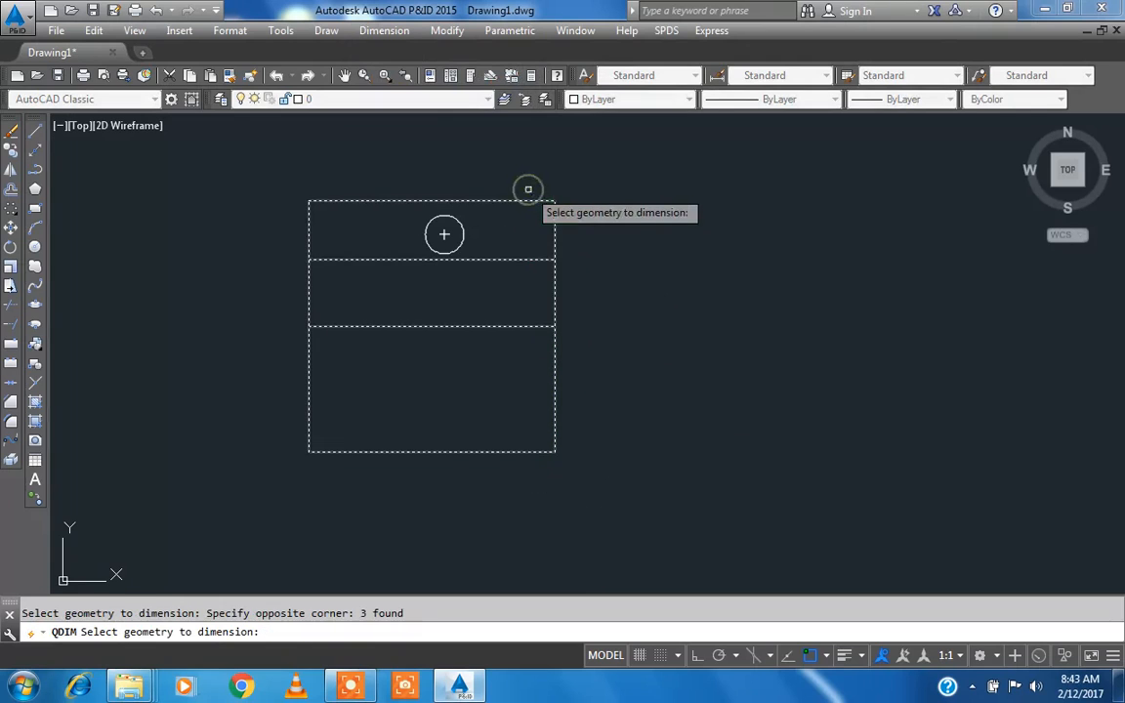
key(Return)
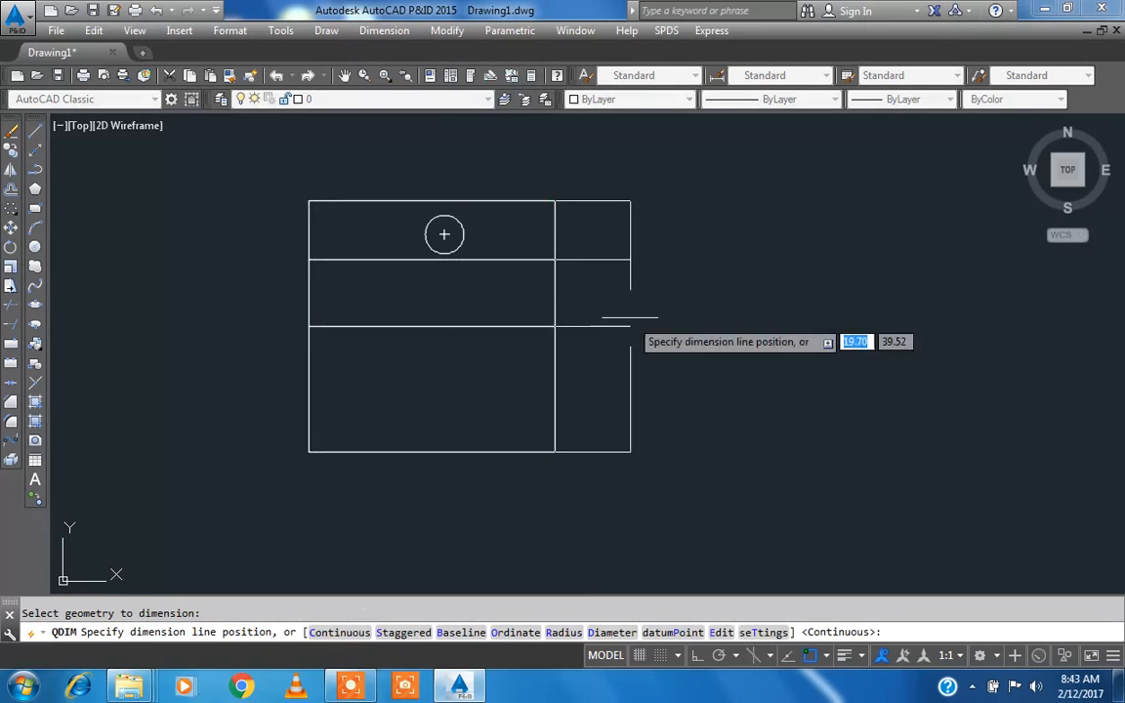
click(624, 259)
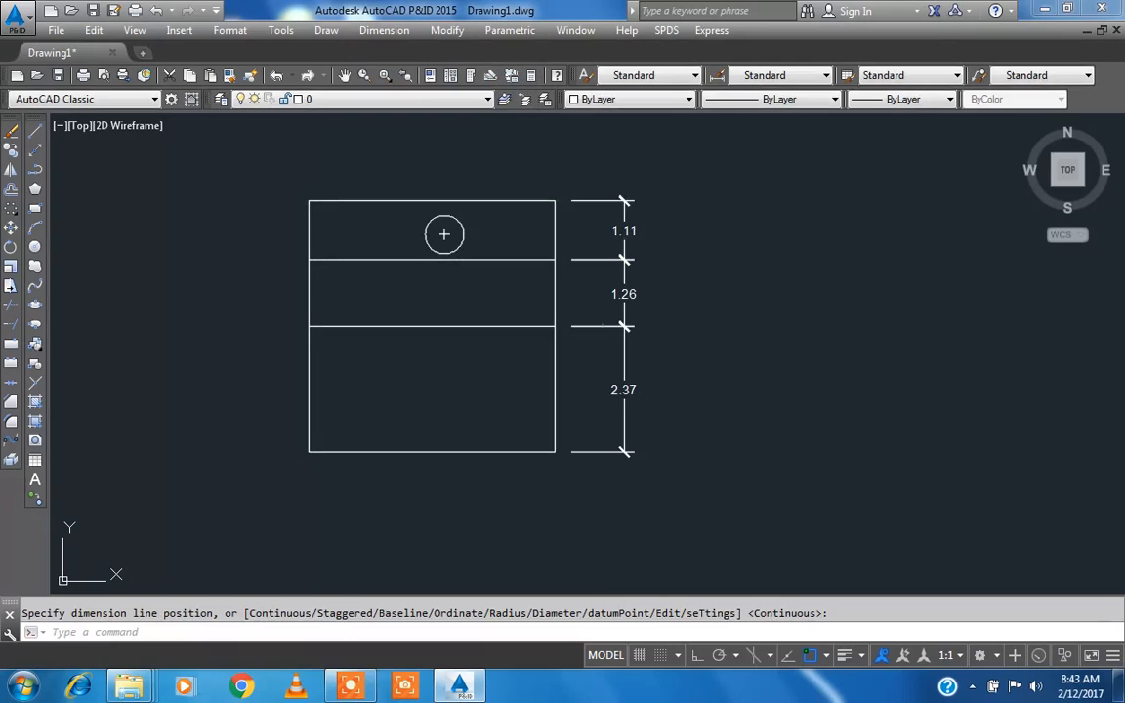
scroll(573, 305, up, 2)
click(384, 30)
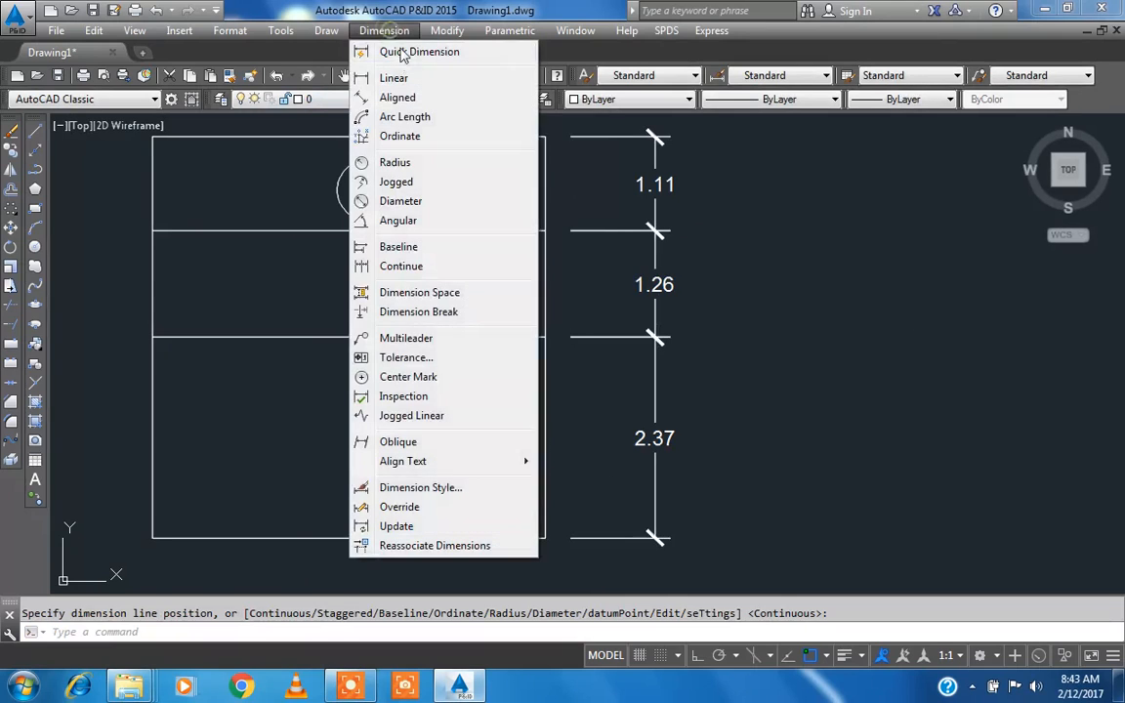
click(849, 251)
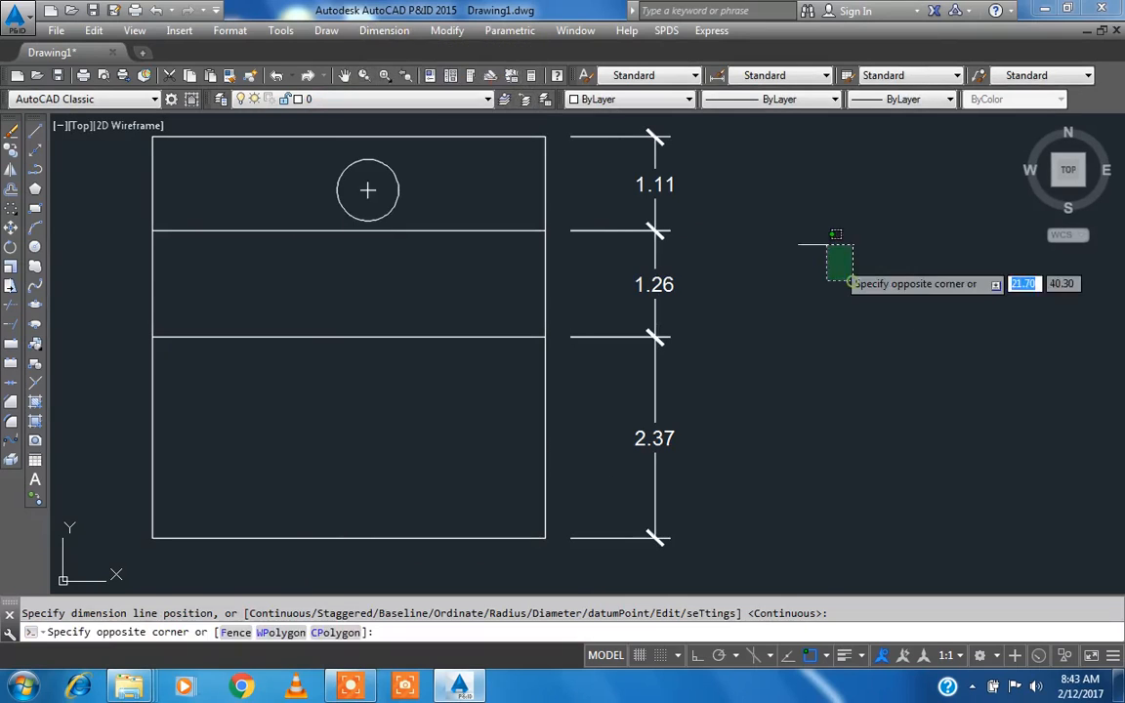
click(823, 244)
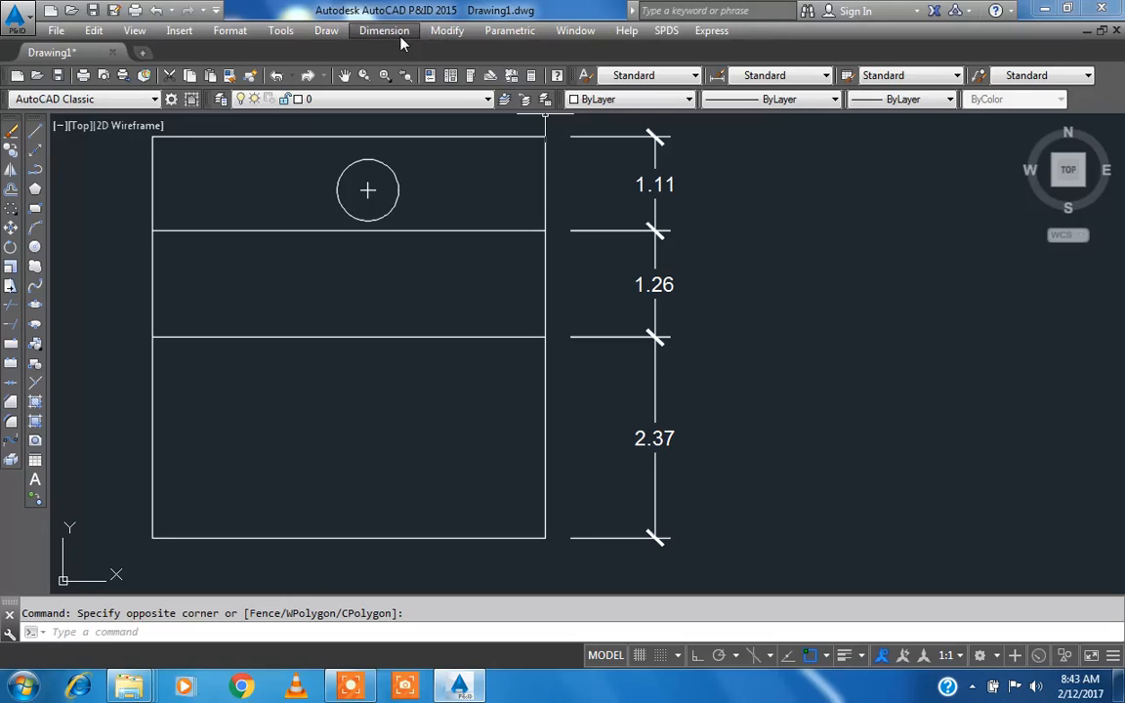
click(282, 30)
click(264, 33)
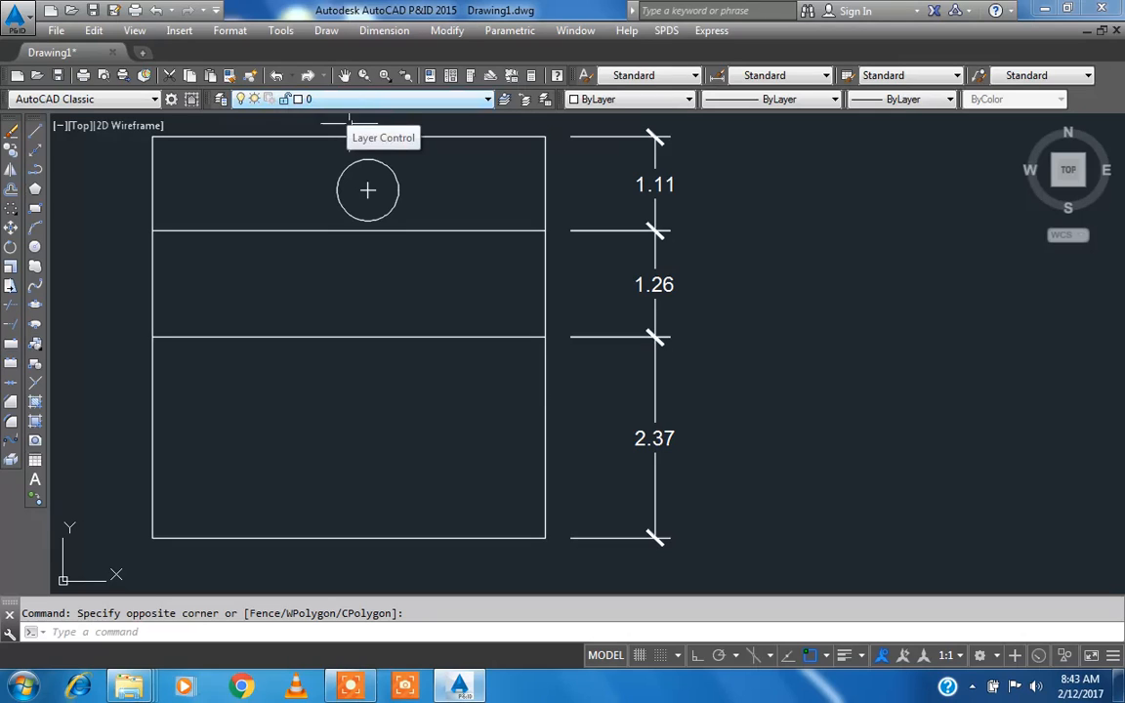
click(352, 687)
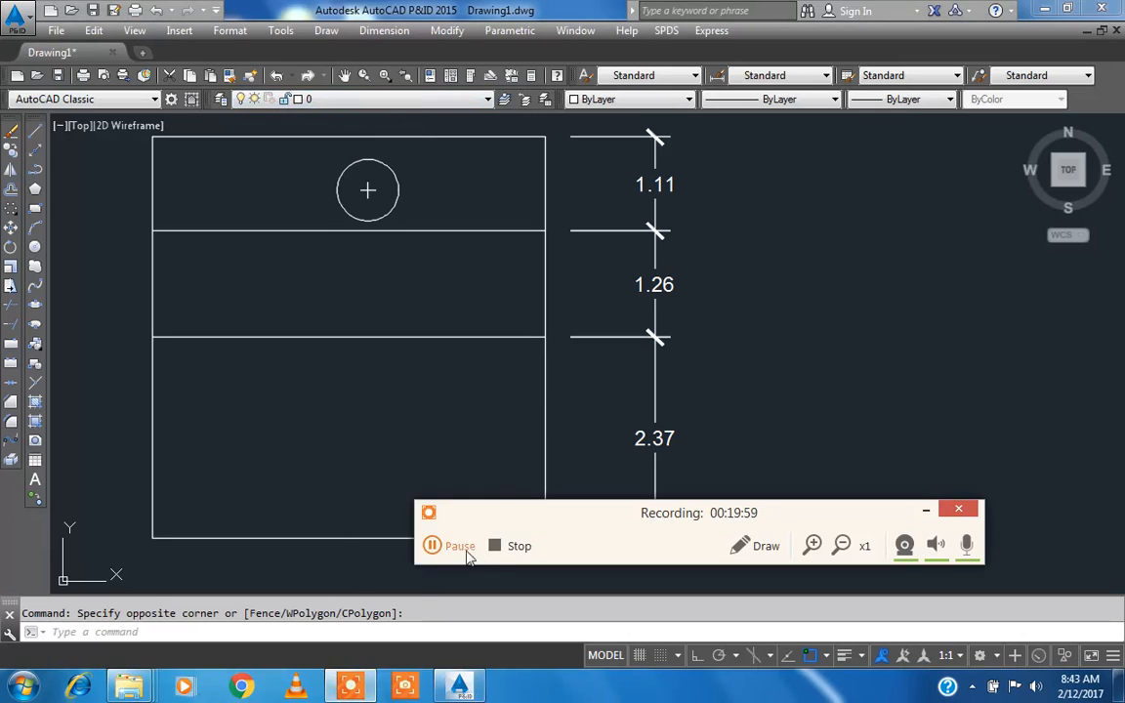